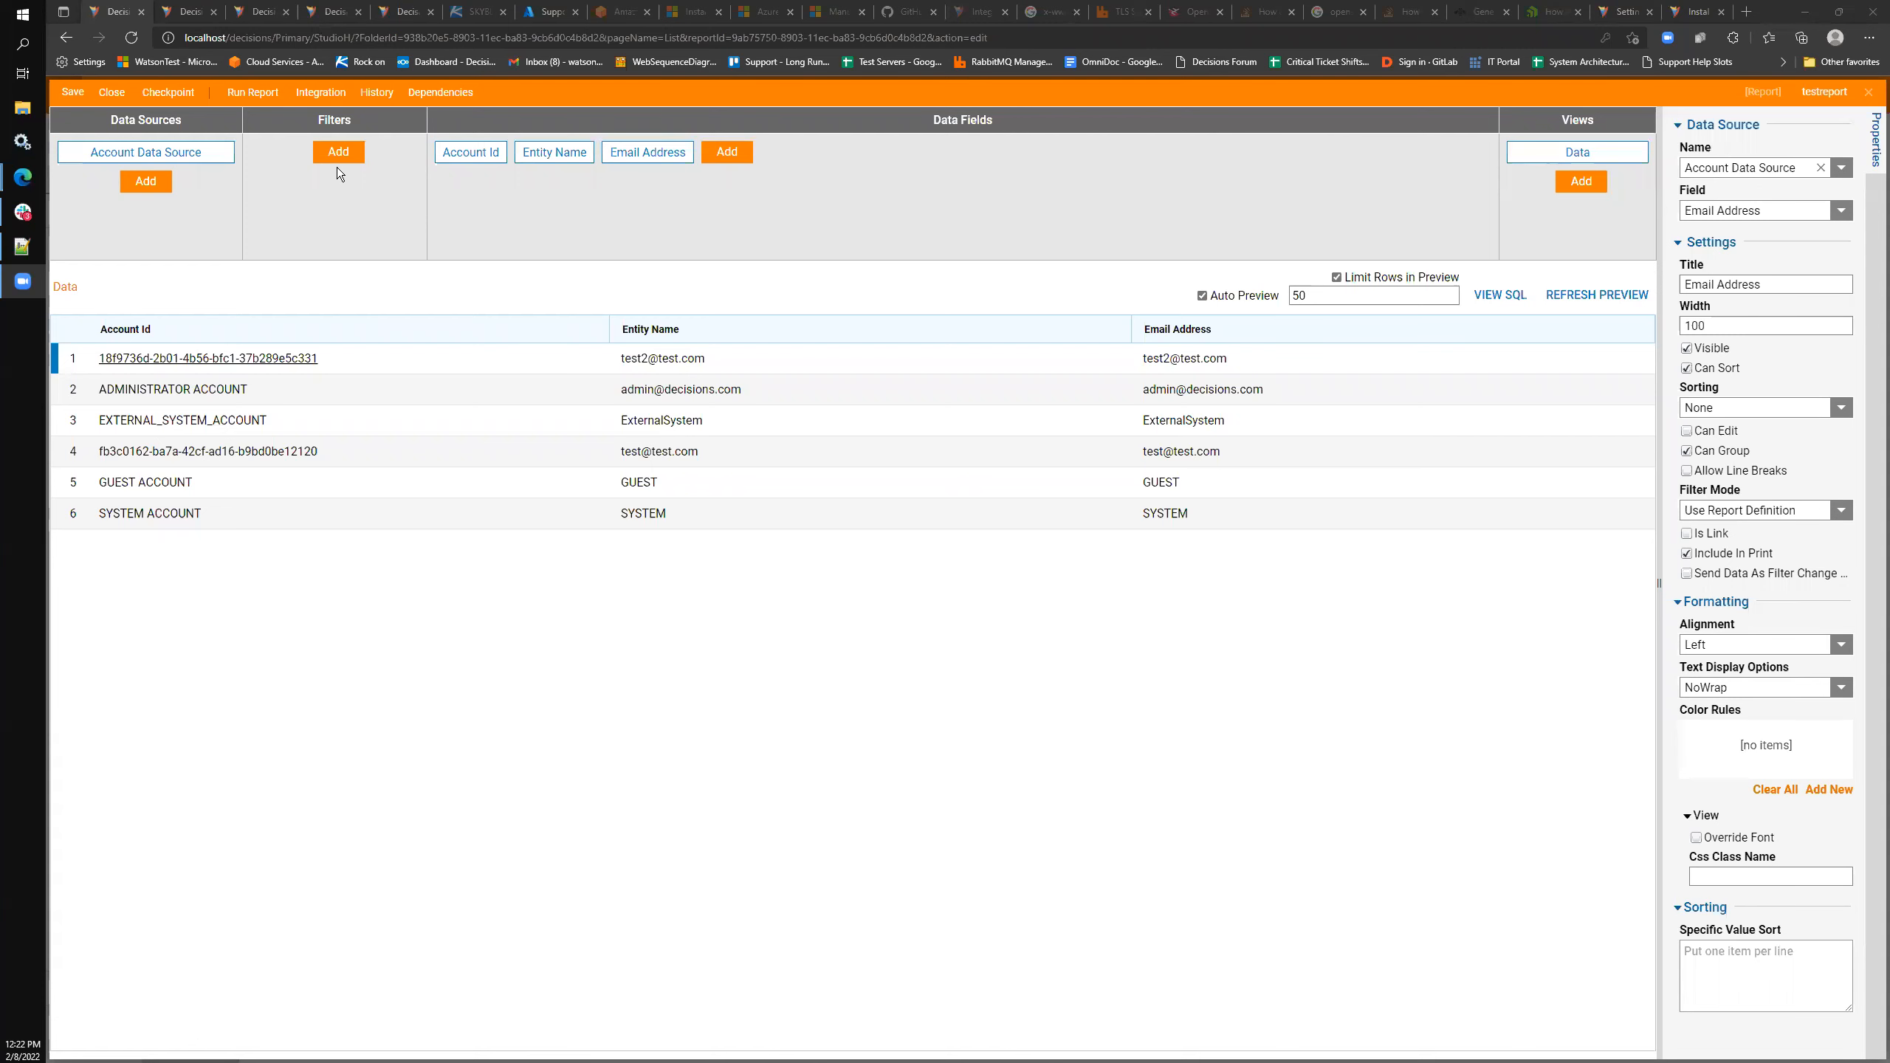
- Add an Entity Name Contains filter from Field Filters > Entity Name and open its settings
{"action": "left_click", "coordinate": [345, 153]}
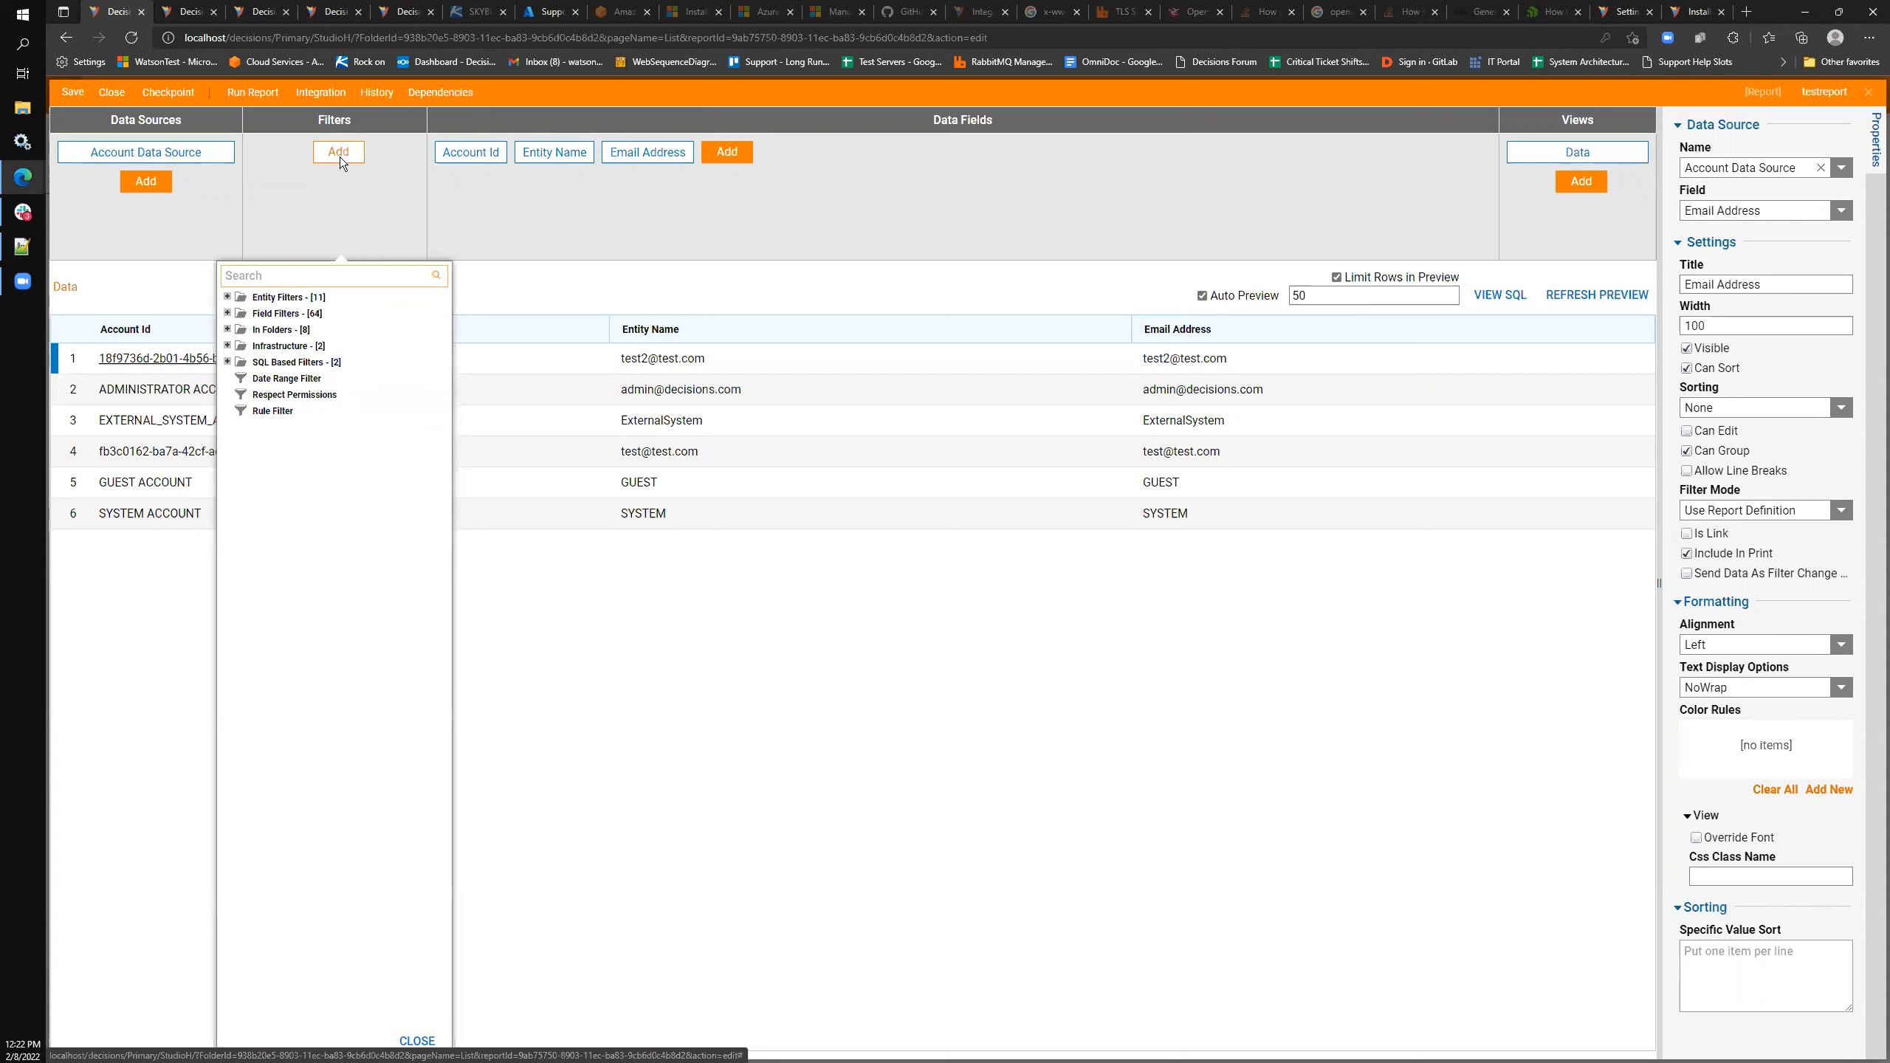
{"action": "left_click", "coordinate": [228, 313]}
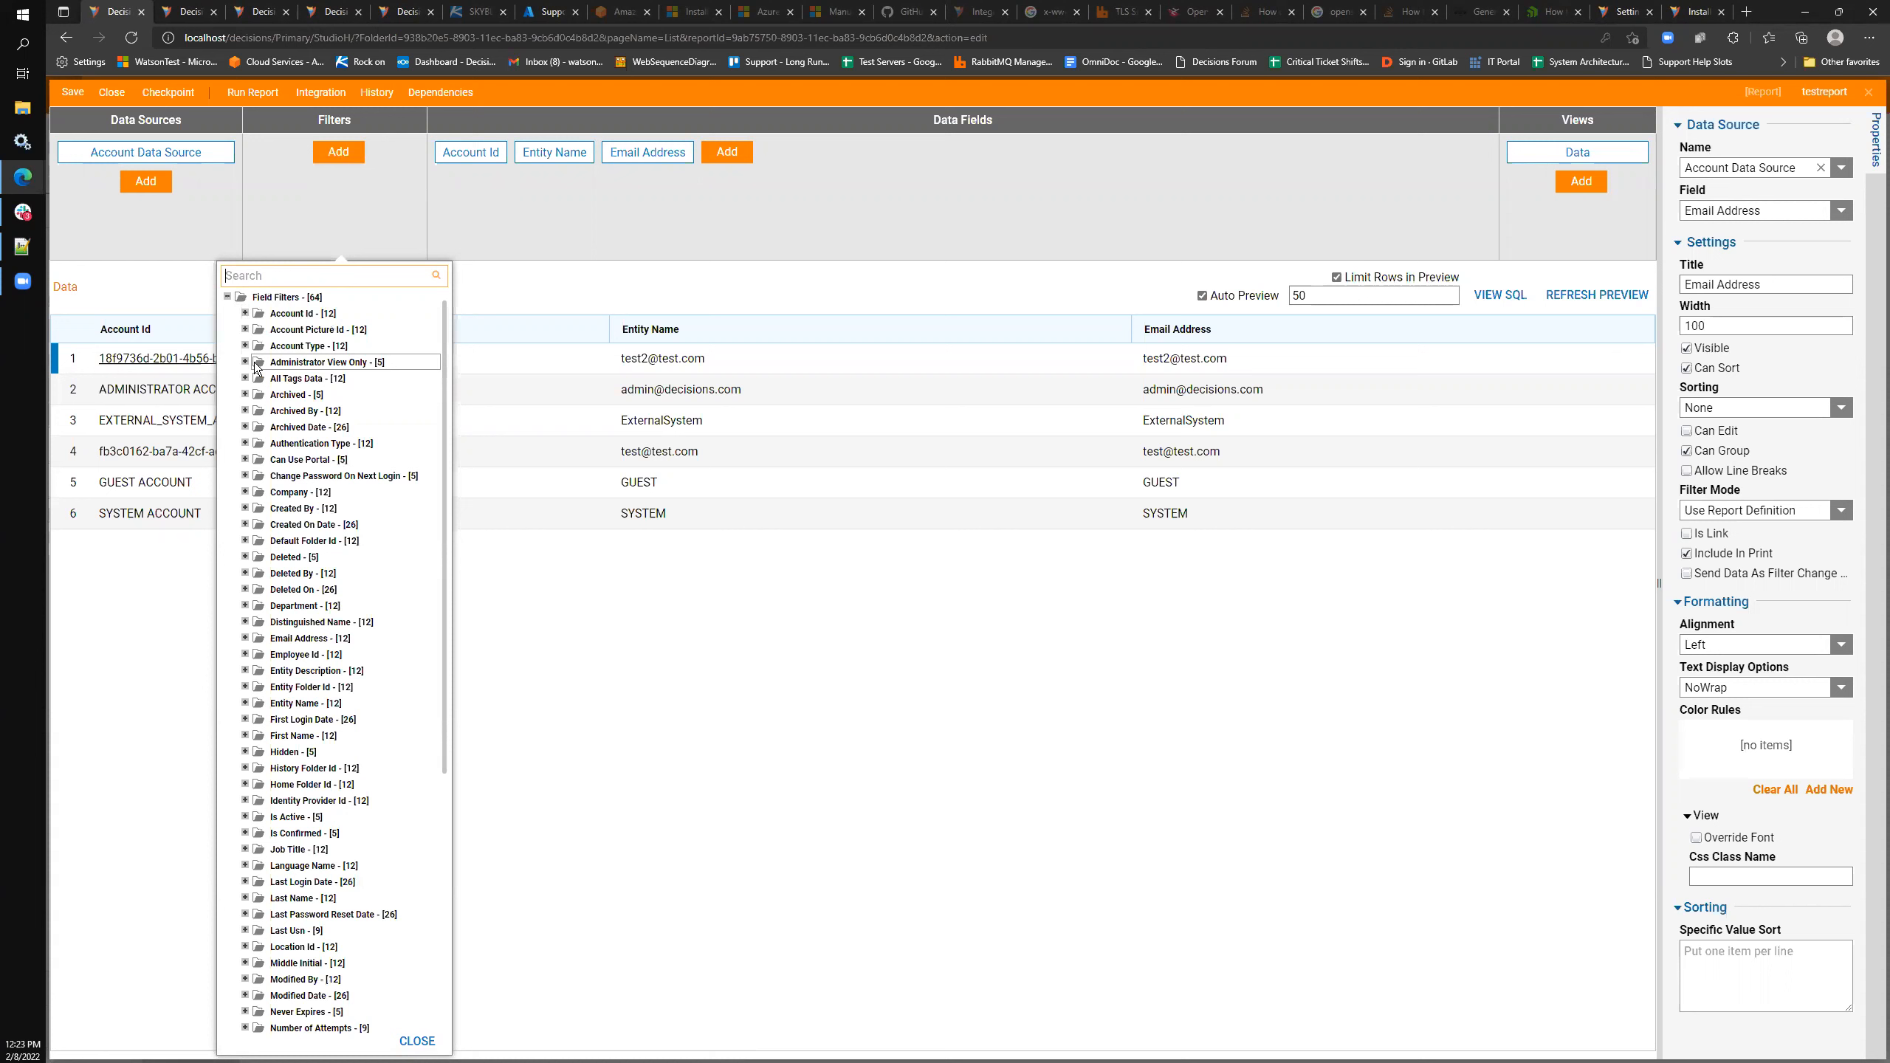
{"action": "scroll", "coordinate": [261, 457], "scroll_direction": "down", "scroll_amount": 2}
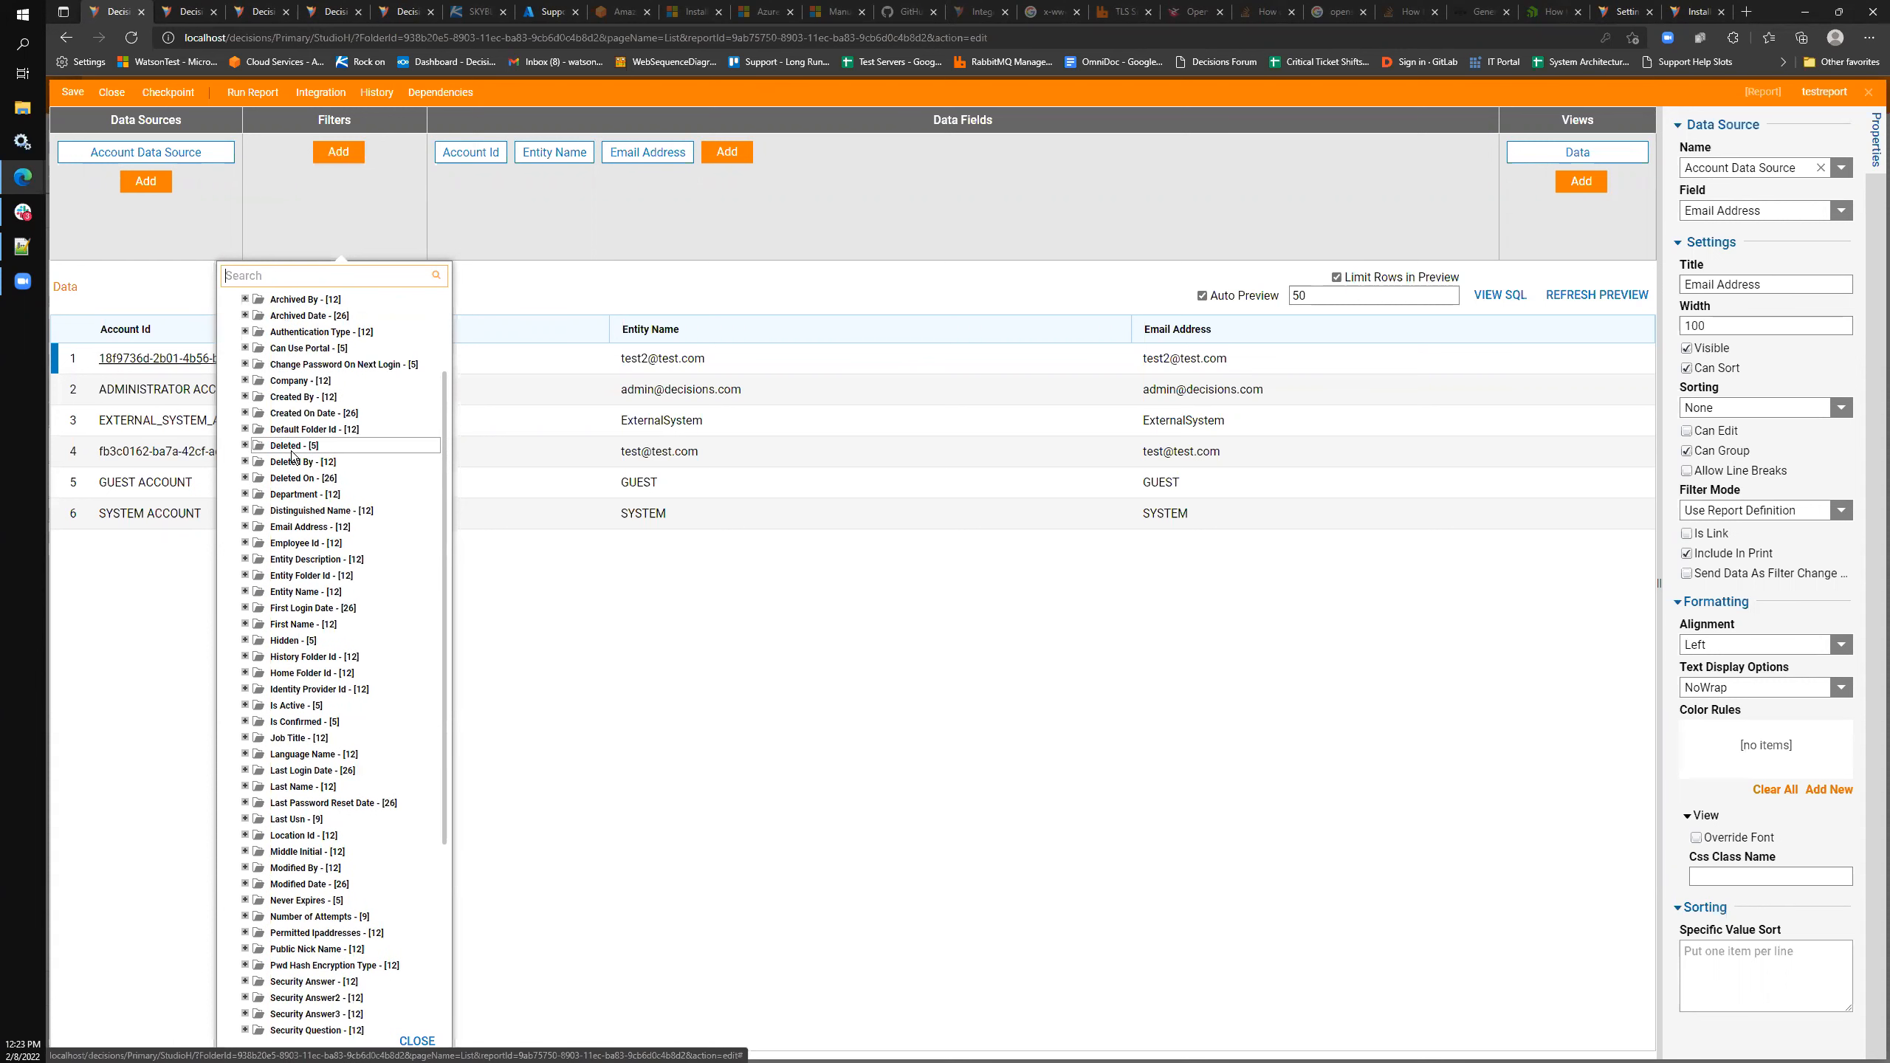
{"action": "scroll", "coordinate": [294, 469], "scroll_direction": "down", "scroll_amount": 2}
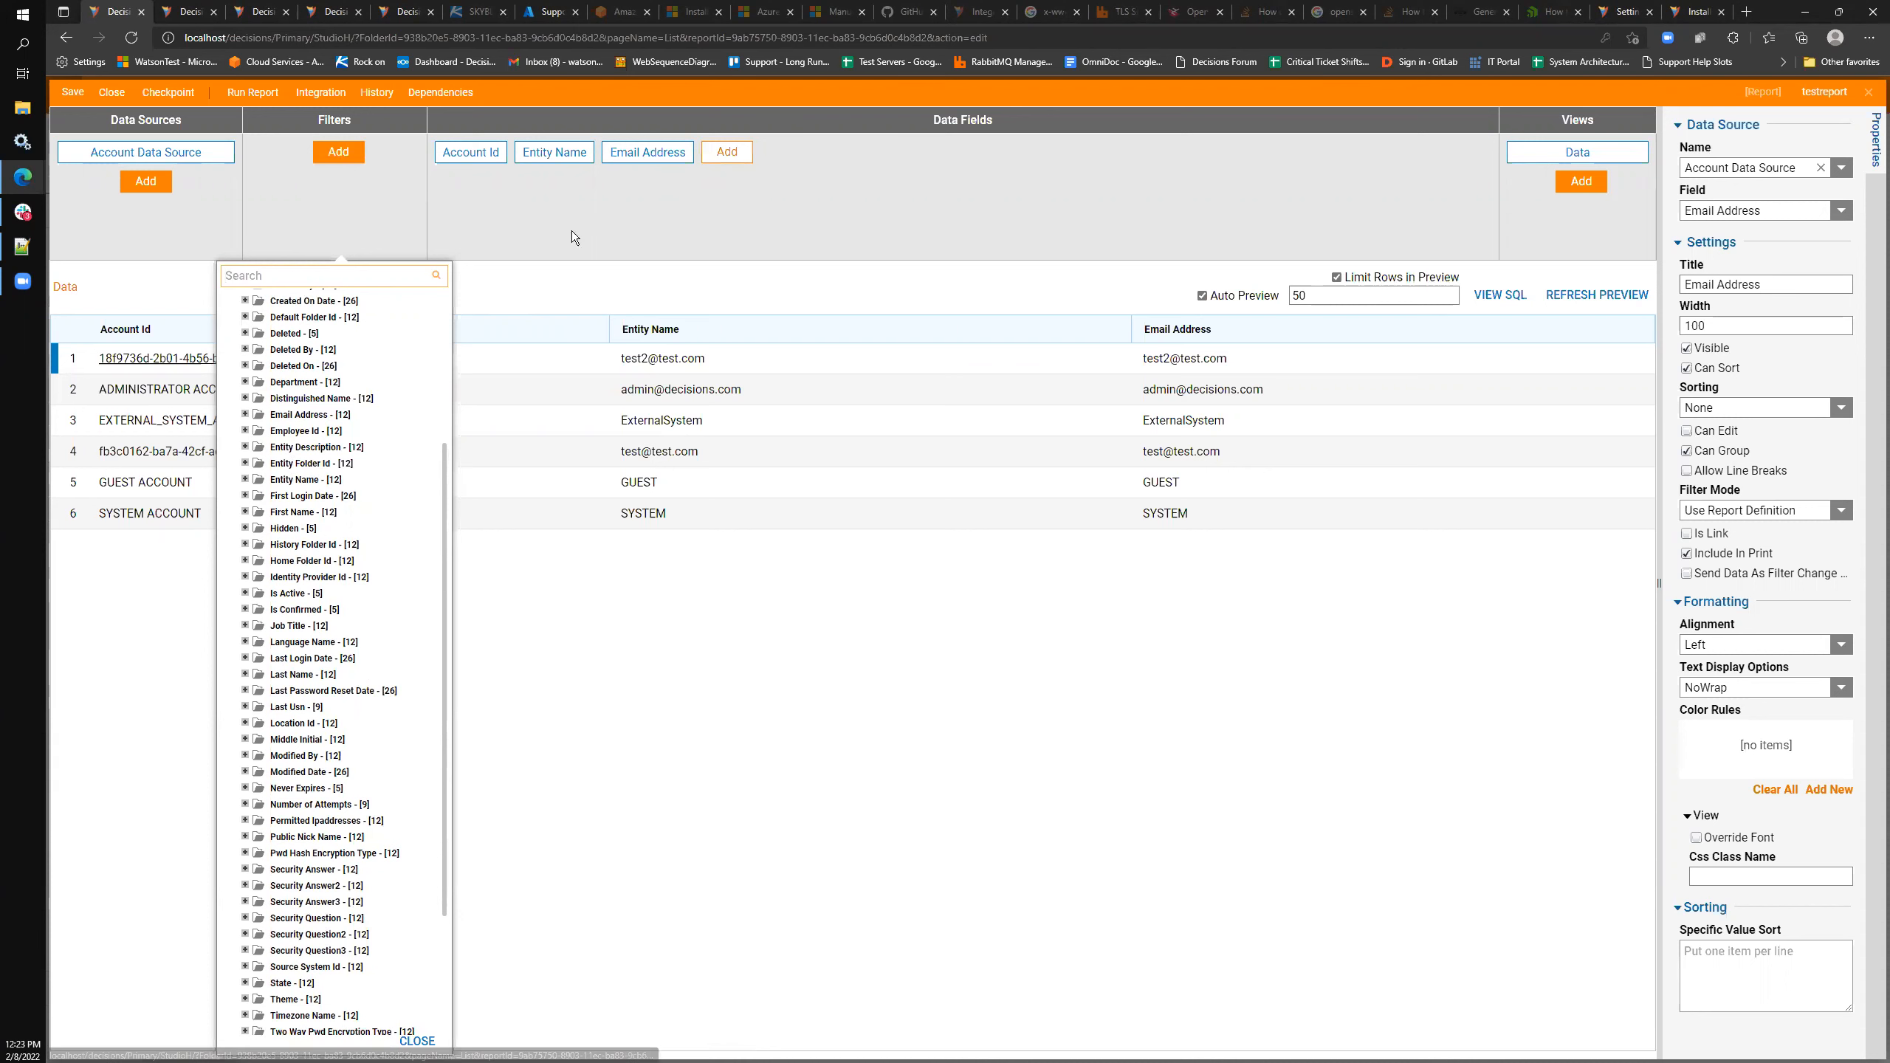
{"action": "scroll", "coordinate": [298, 633], "scroll_direction": "down", "scroll_amount": 3}
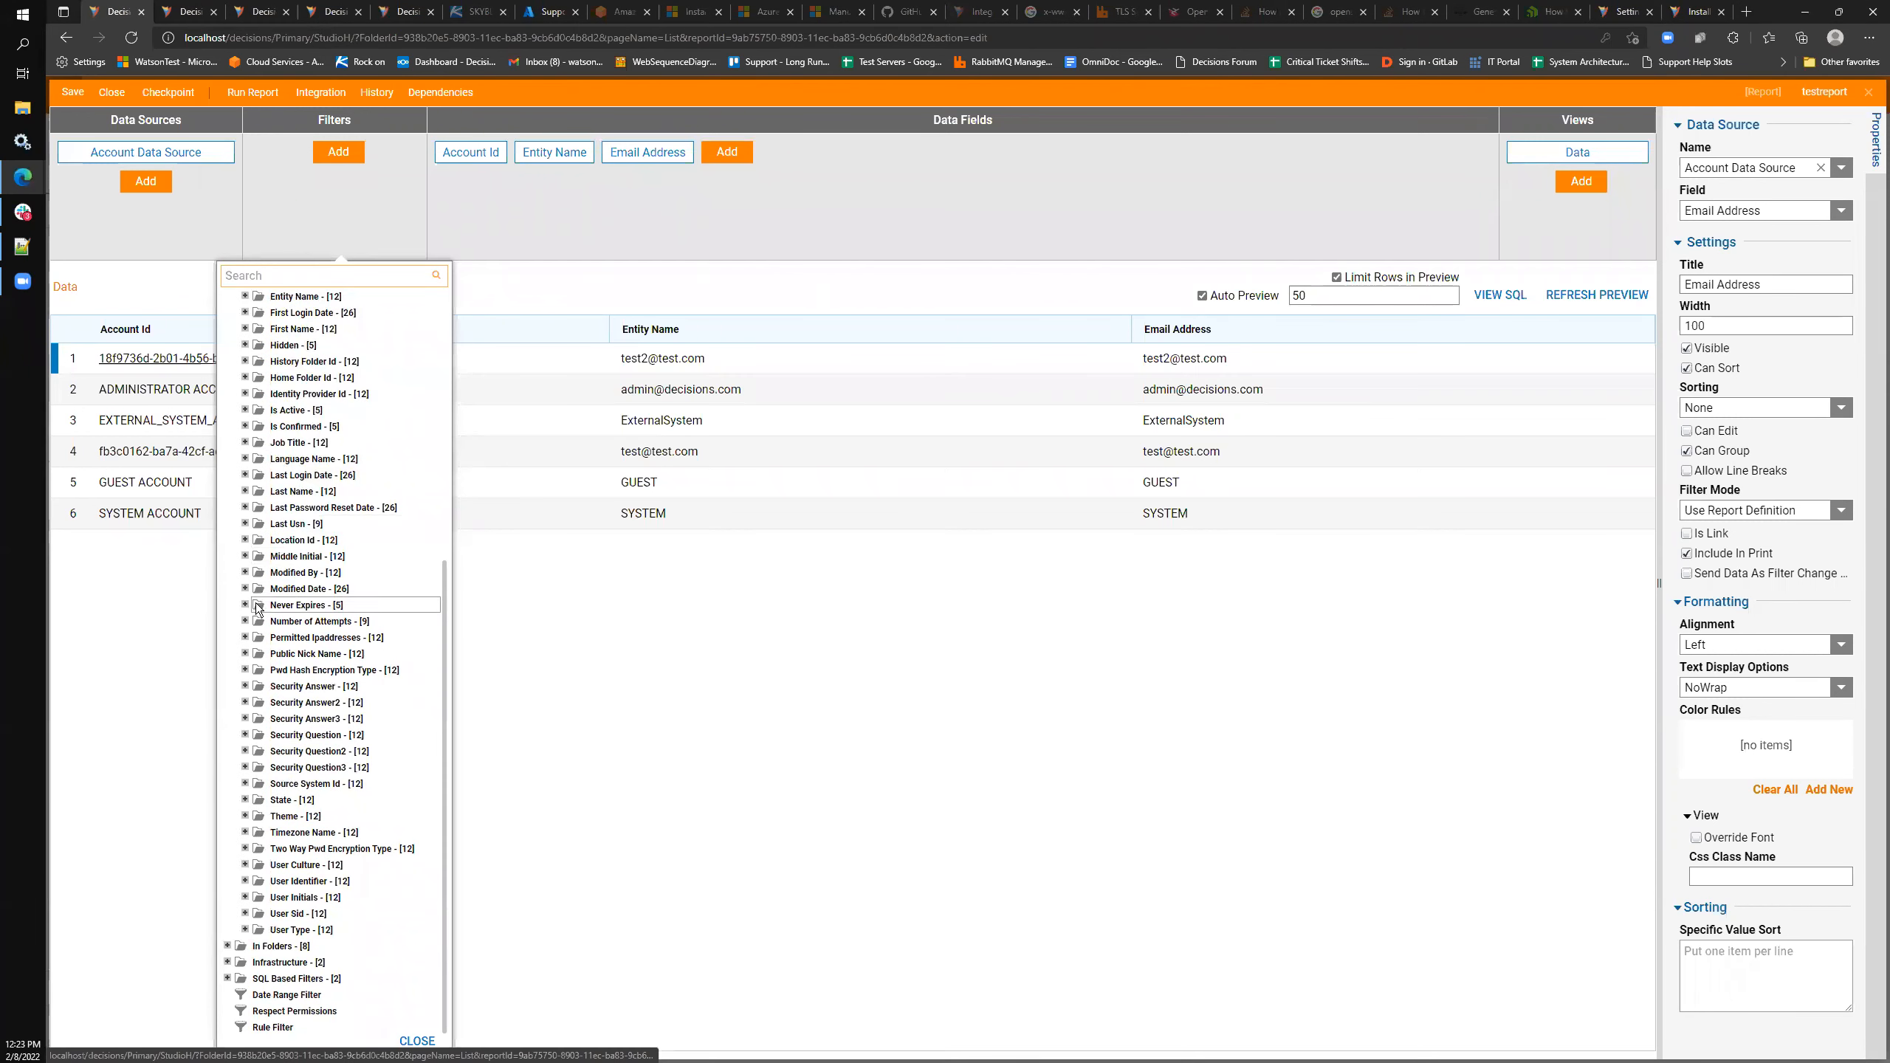
{"action": "scroll", "coordinate": [254, 812], "scroll_direction": "up", "scroll_amount": 6}
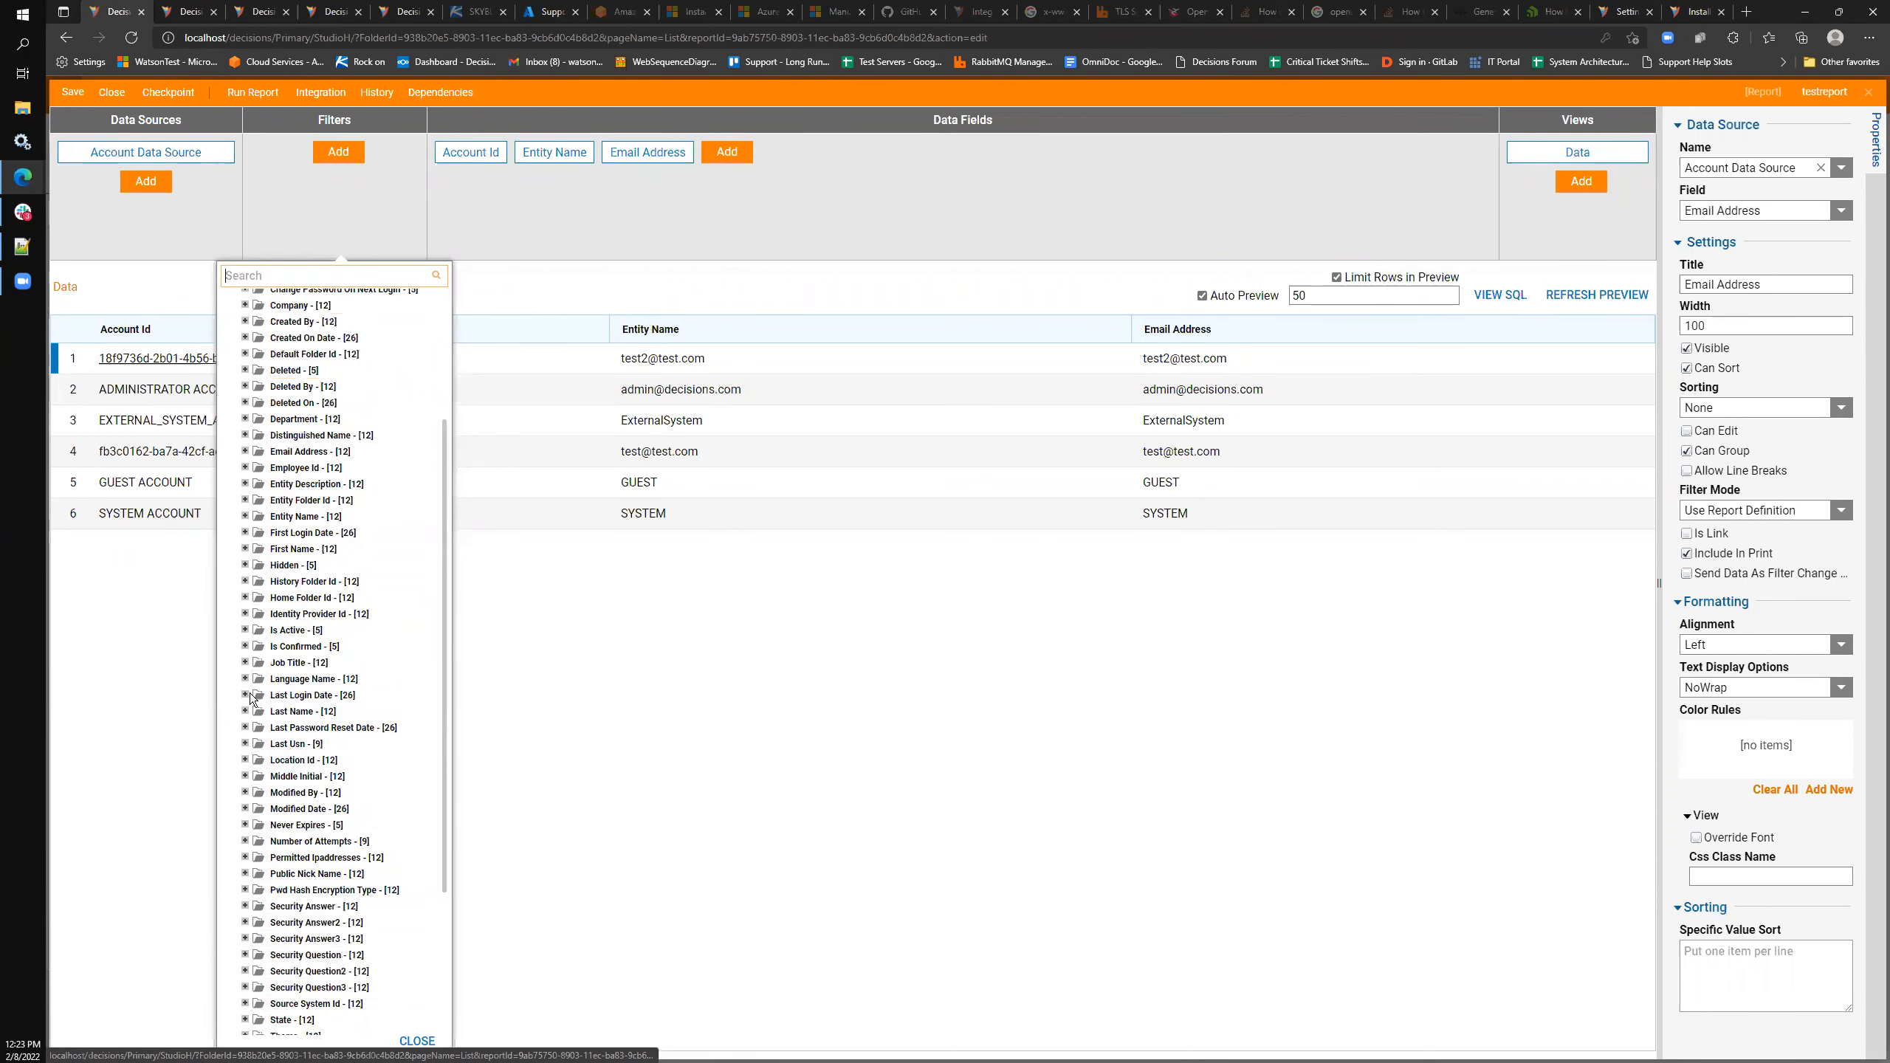
{"action": "left_click", "coordinate": [246, 632]}
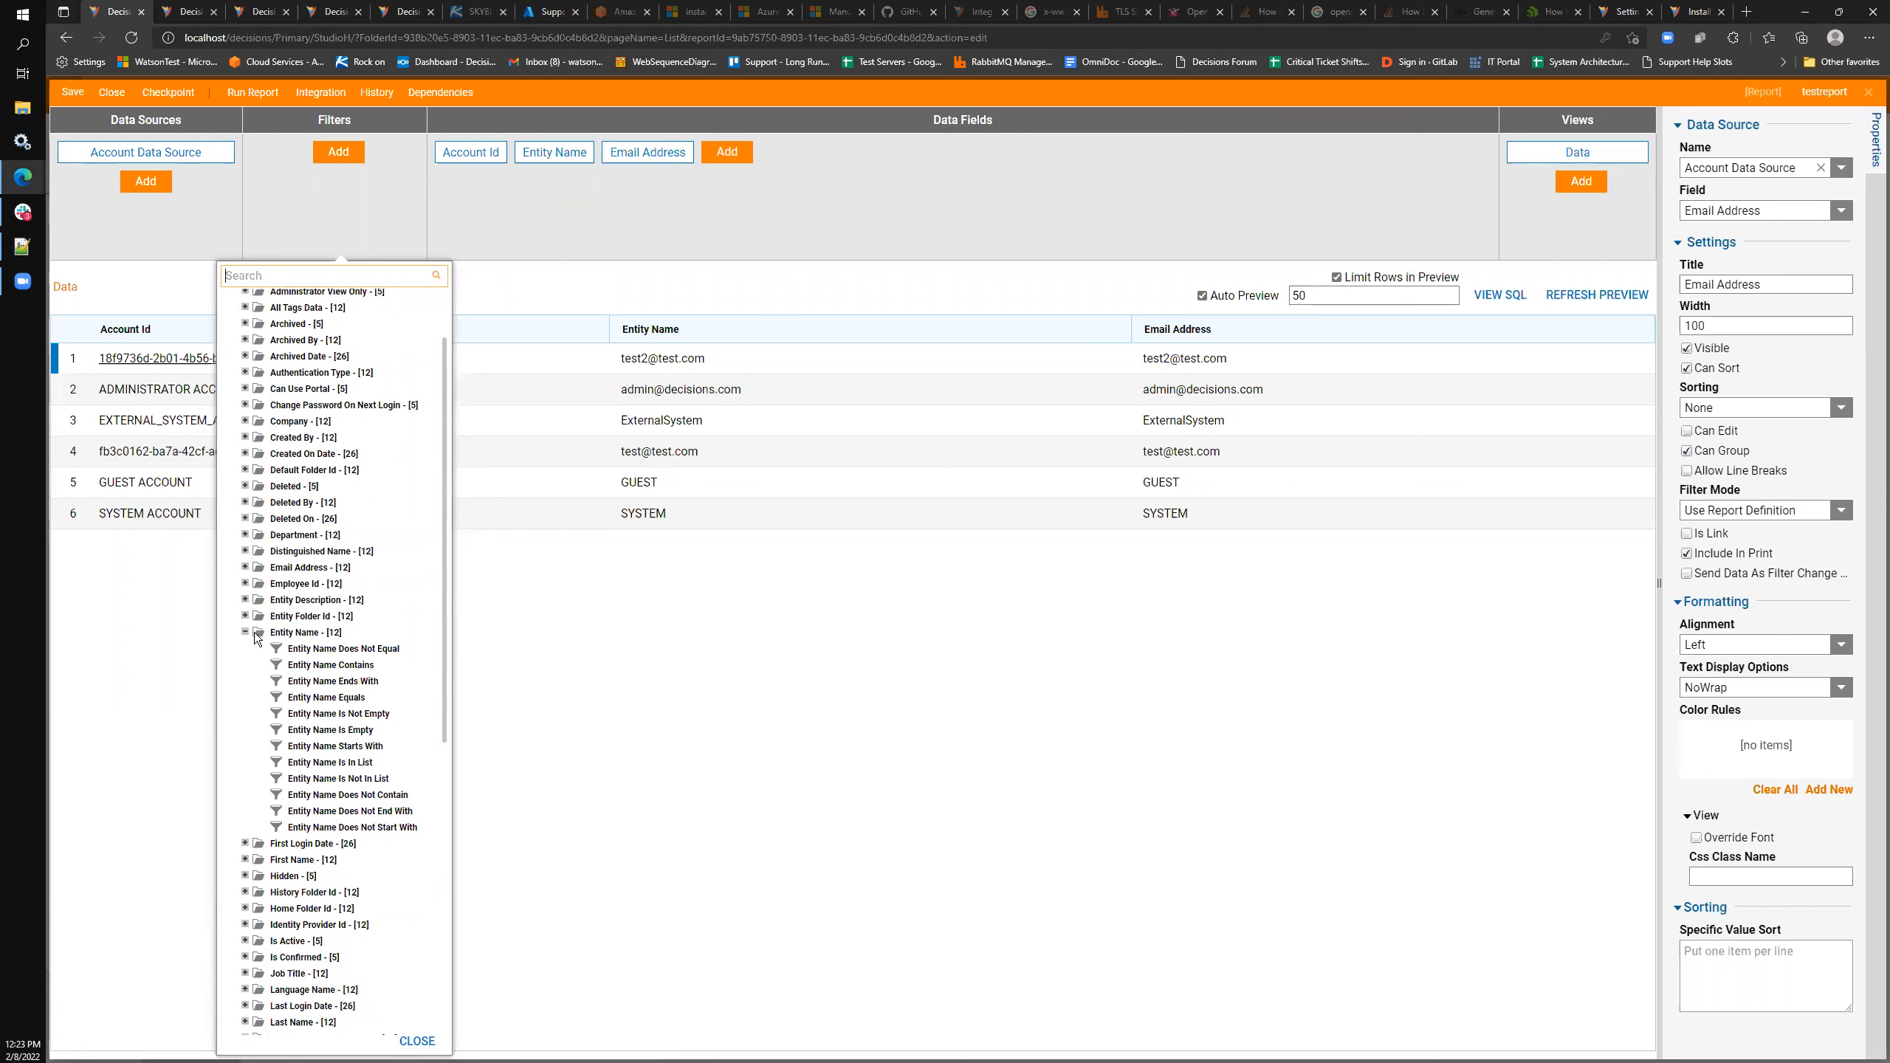
{"action": "left_click", "coordinate": [333, 665]}
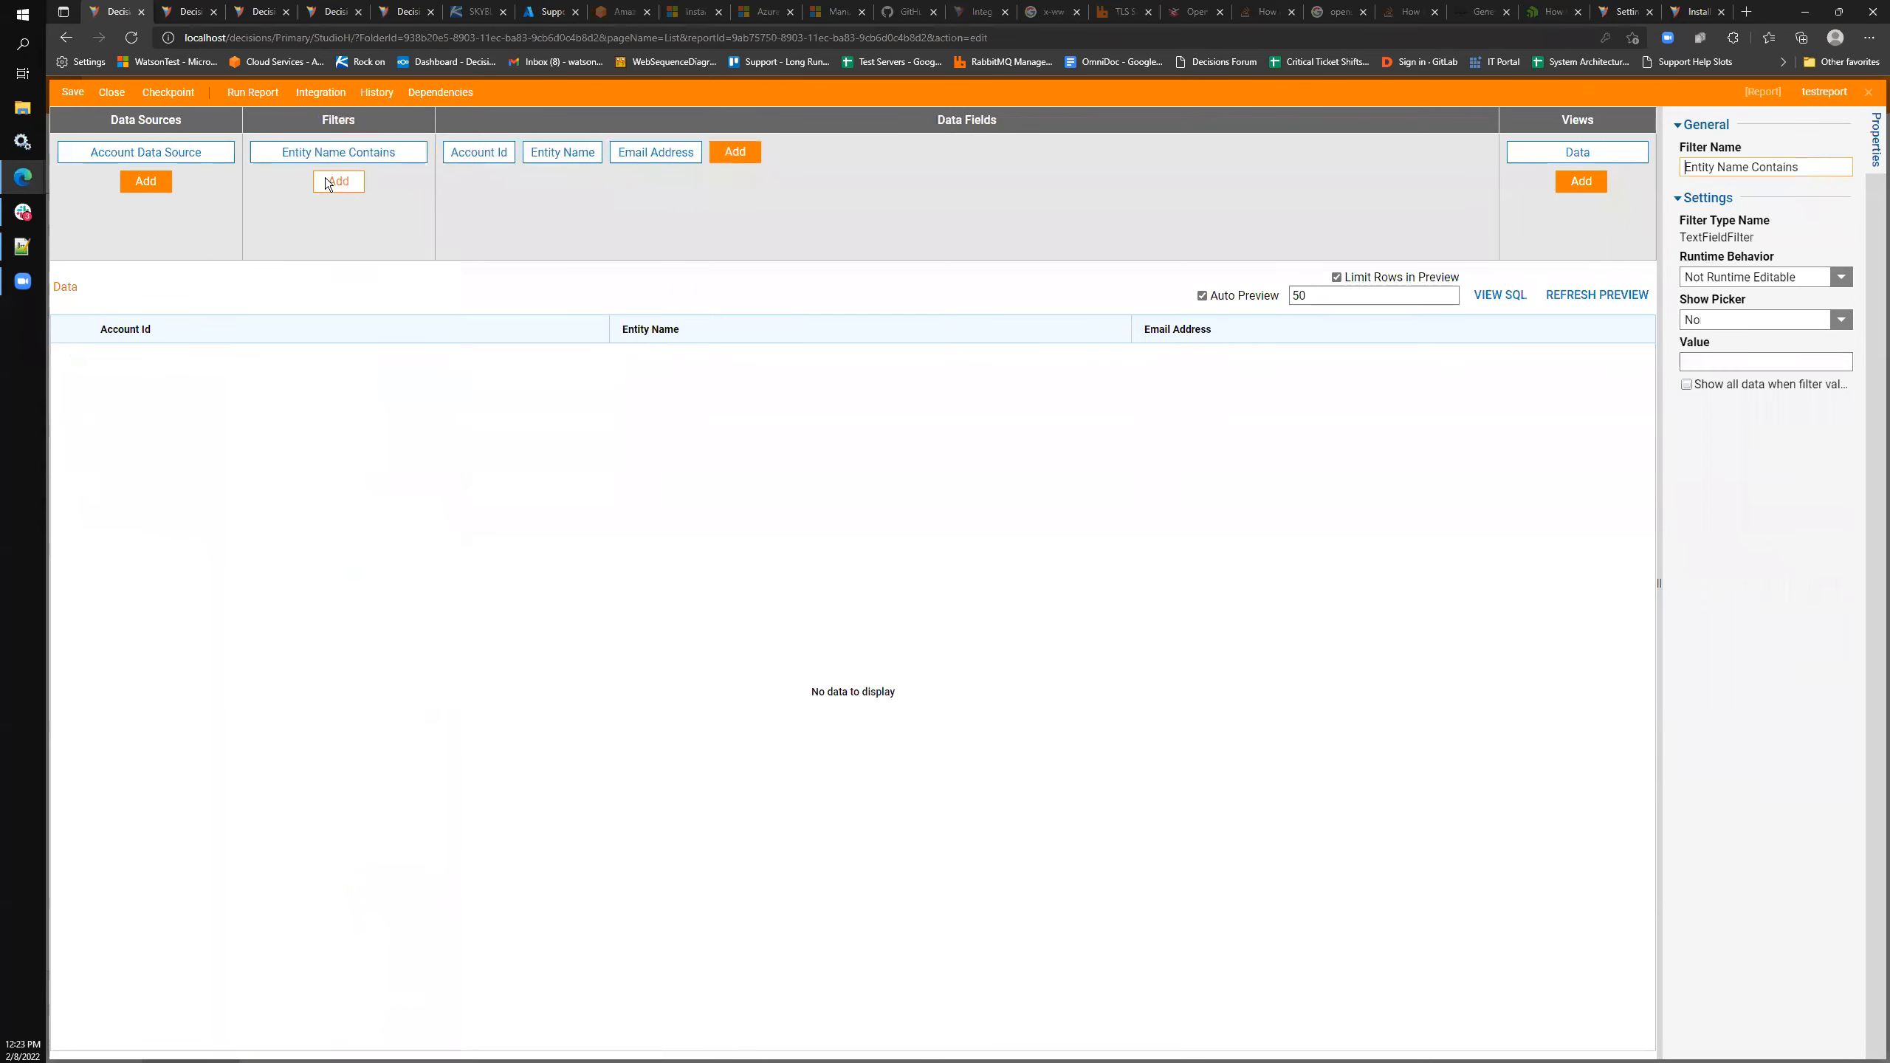
{"action": "left_click", "coordinate": [334, 189]}
{"action": "left_click", "coordinate": [814, 241]}
{"action": "left_click", "coordinate": [353, 153]}
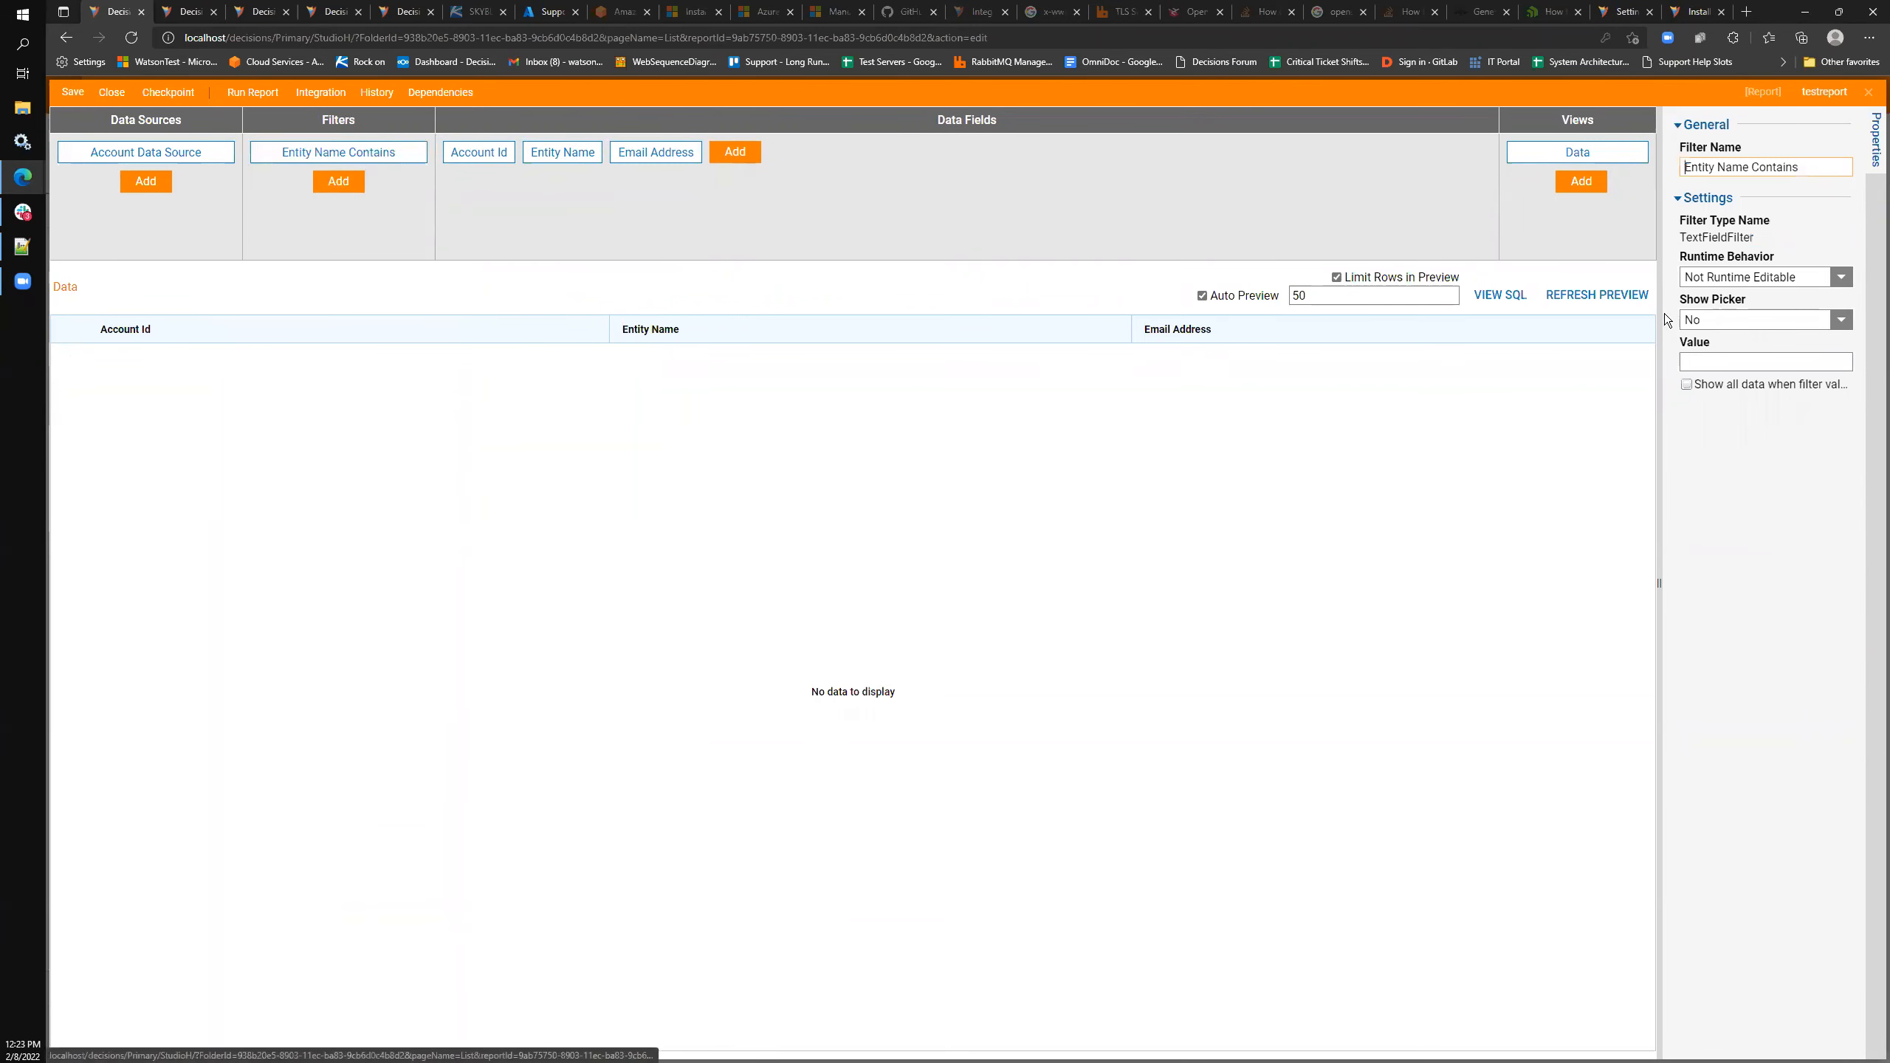
{"action": "type", "text": "test@"}
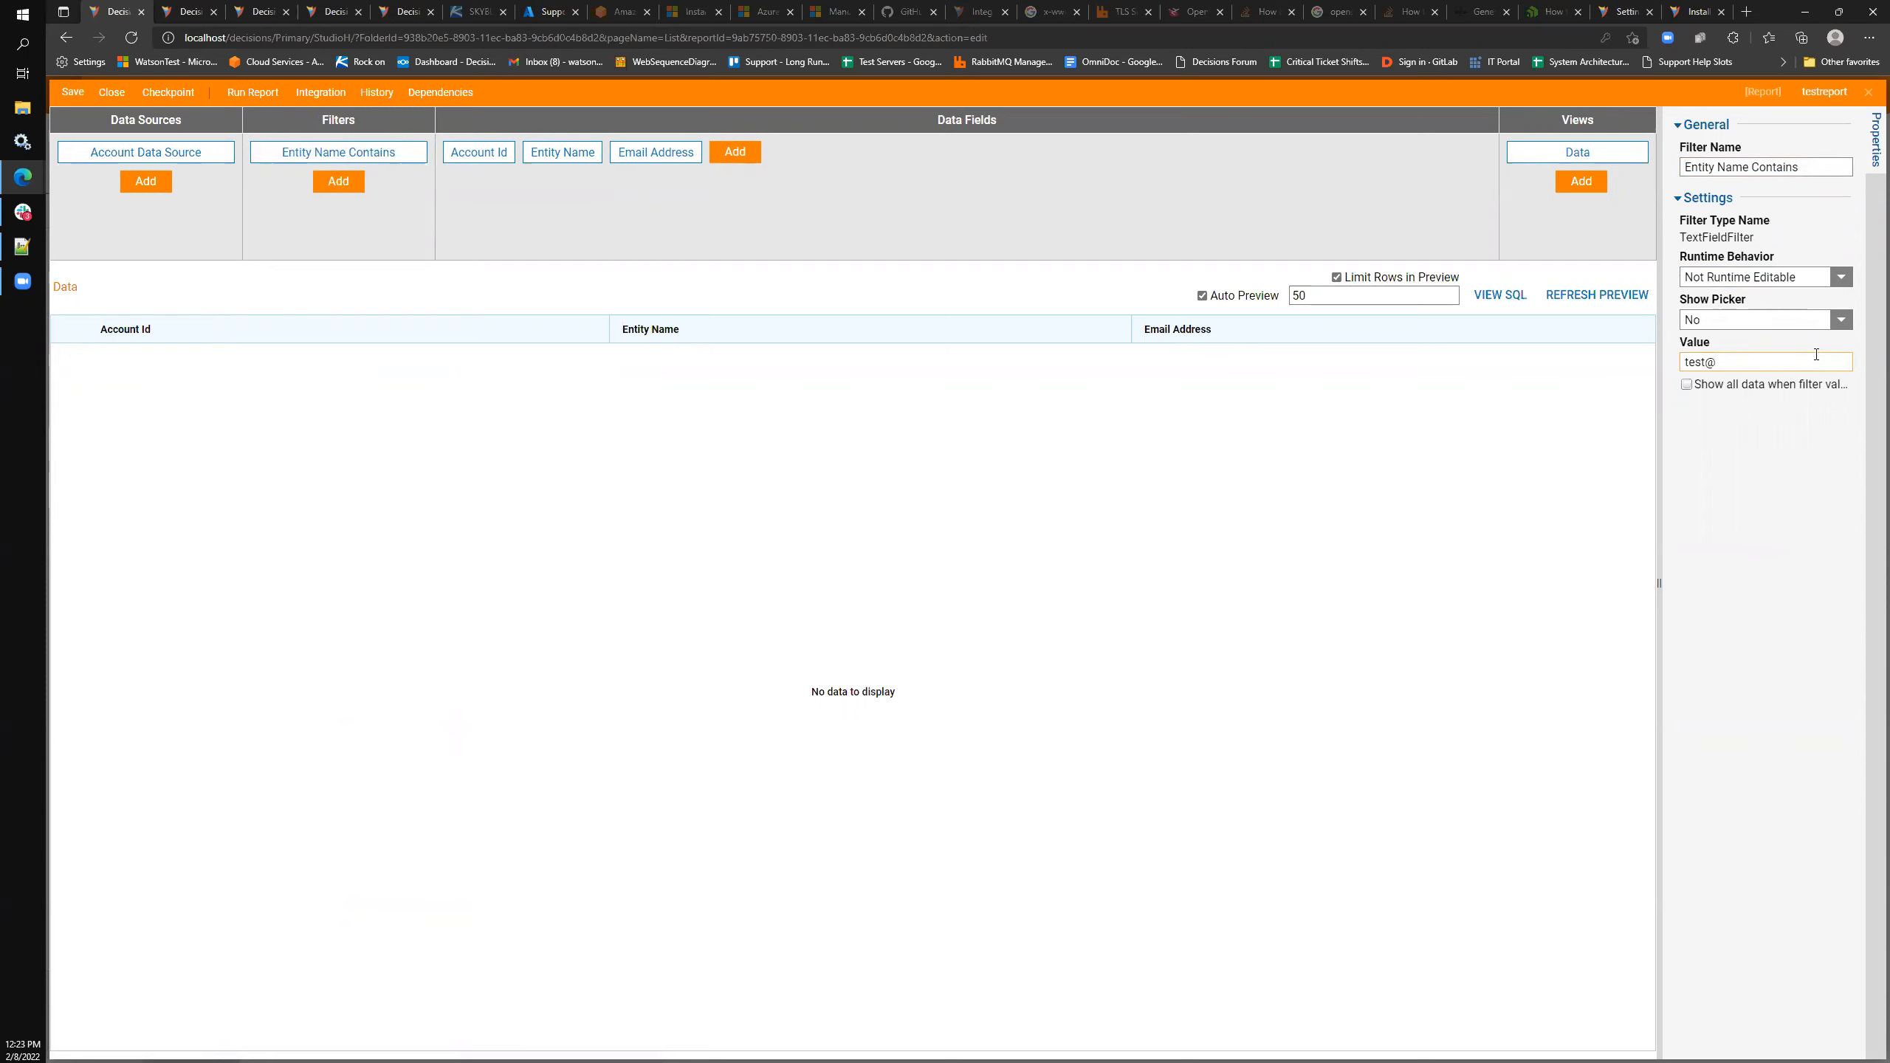
{"action": "type", "text": "test.com"}
{"action": "left_click", "coordinate": [922, 595]}
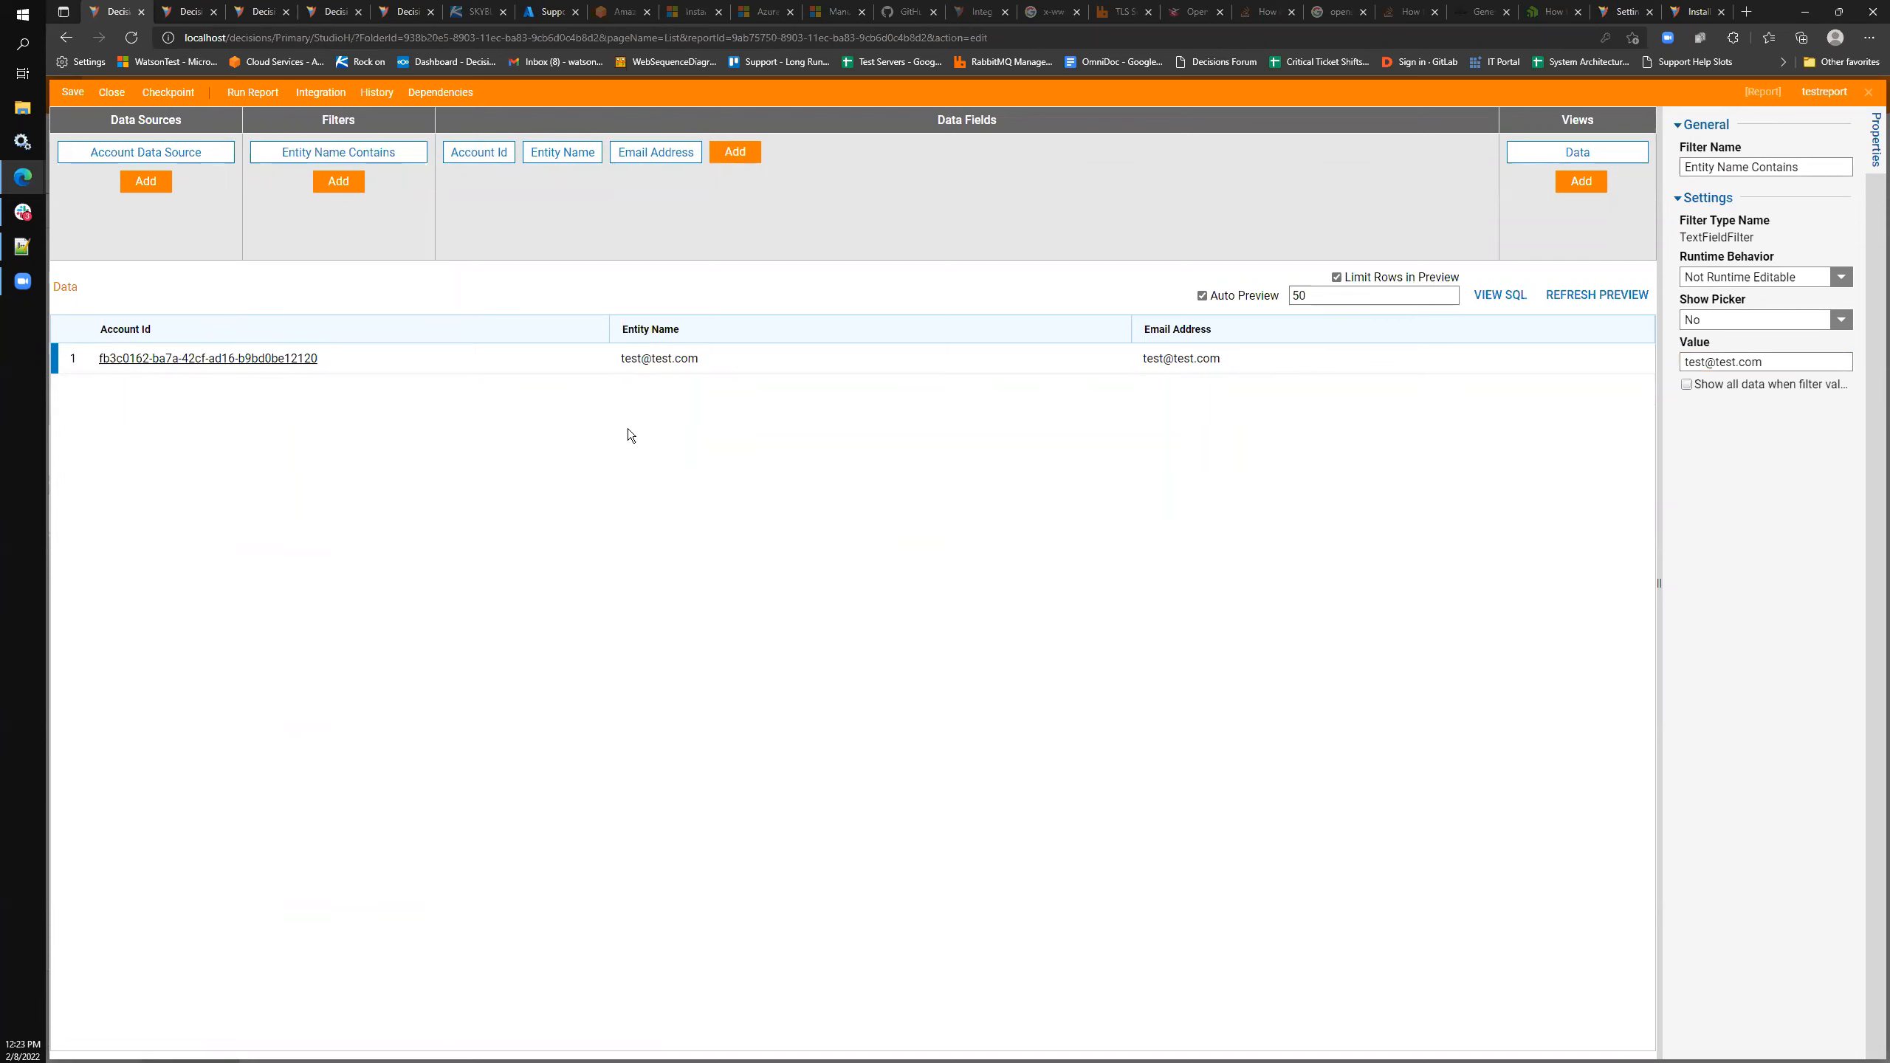
{"action": "left_click", "coordinate": [348, 182]}
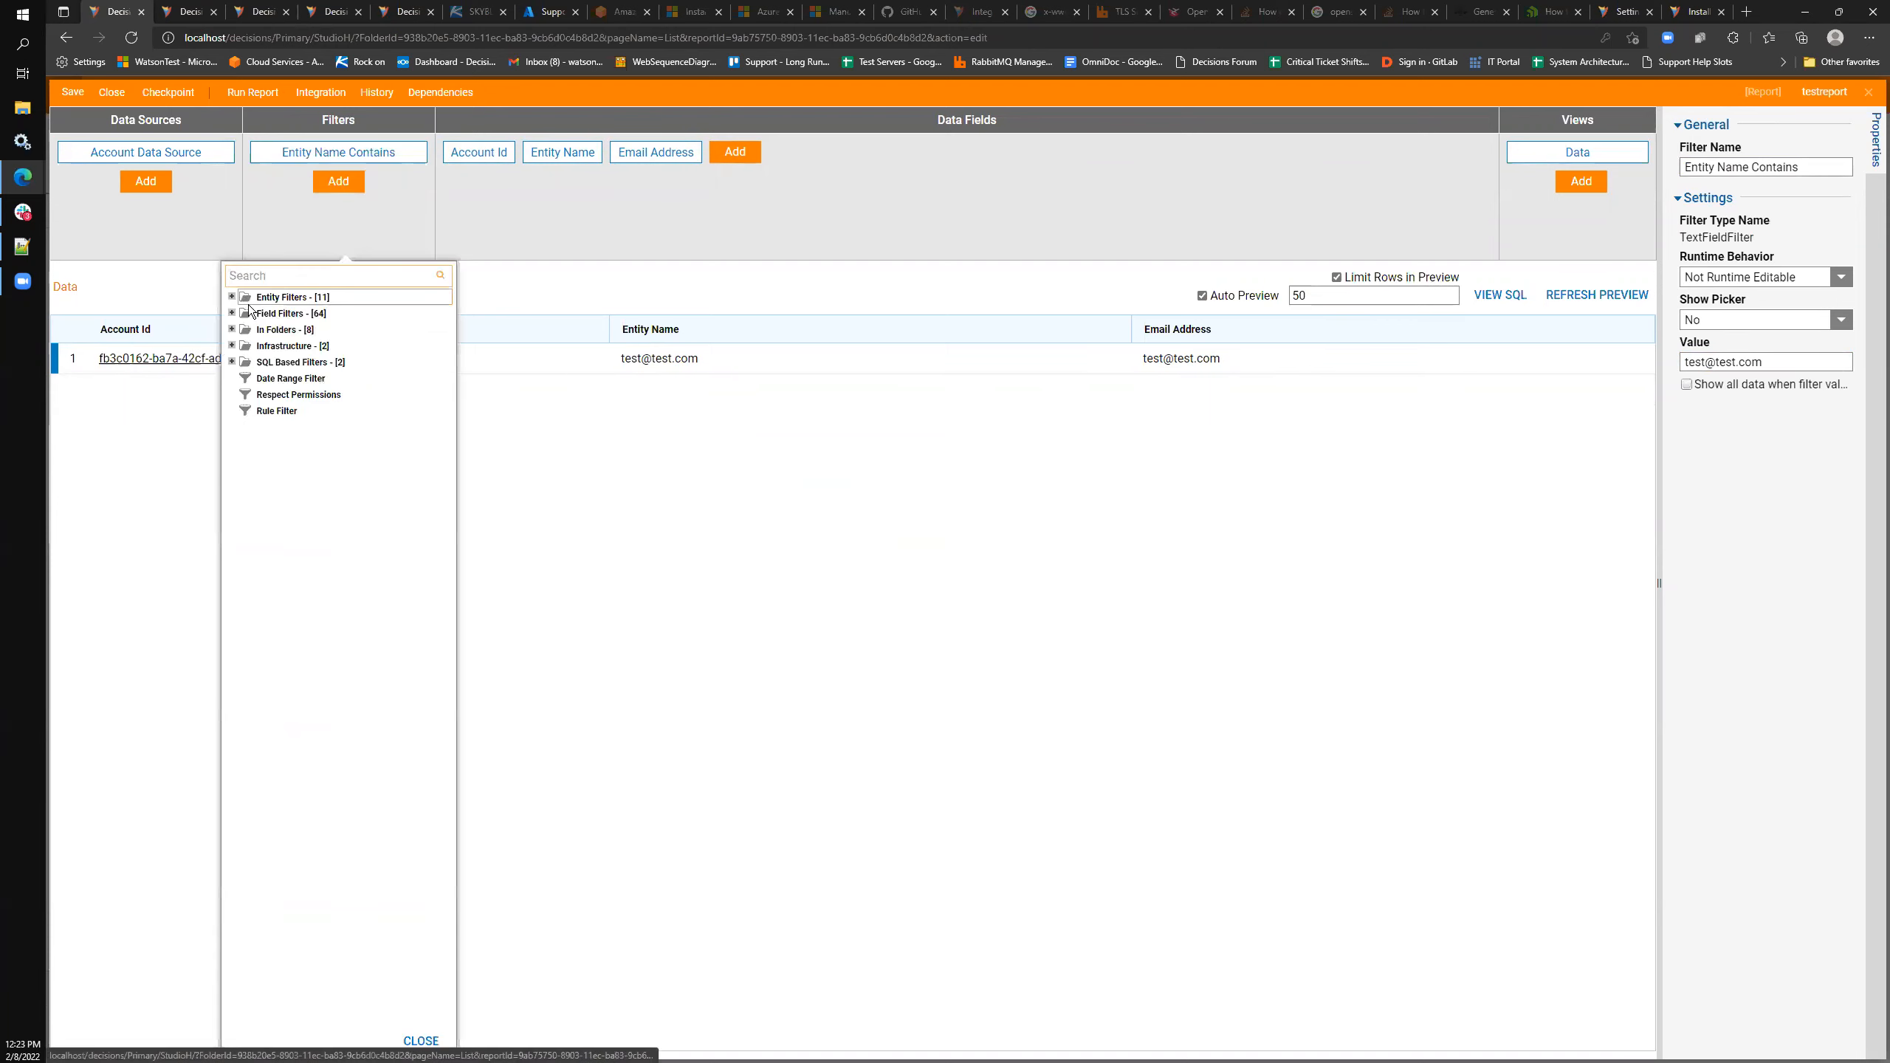
{"action": "left_click", "coordinate": [233, 297]}
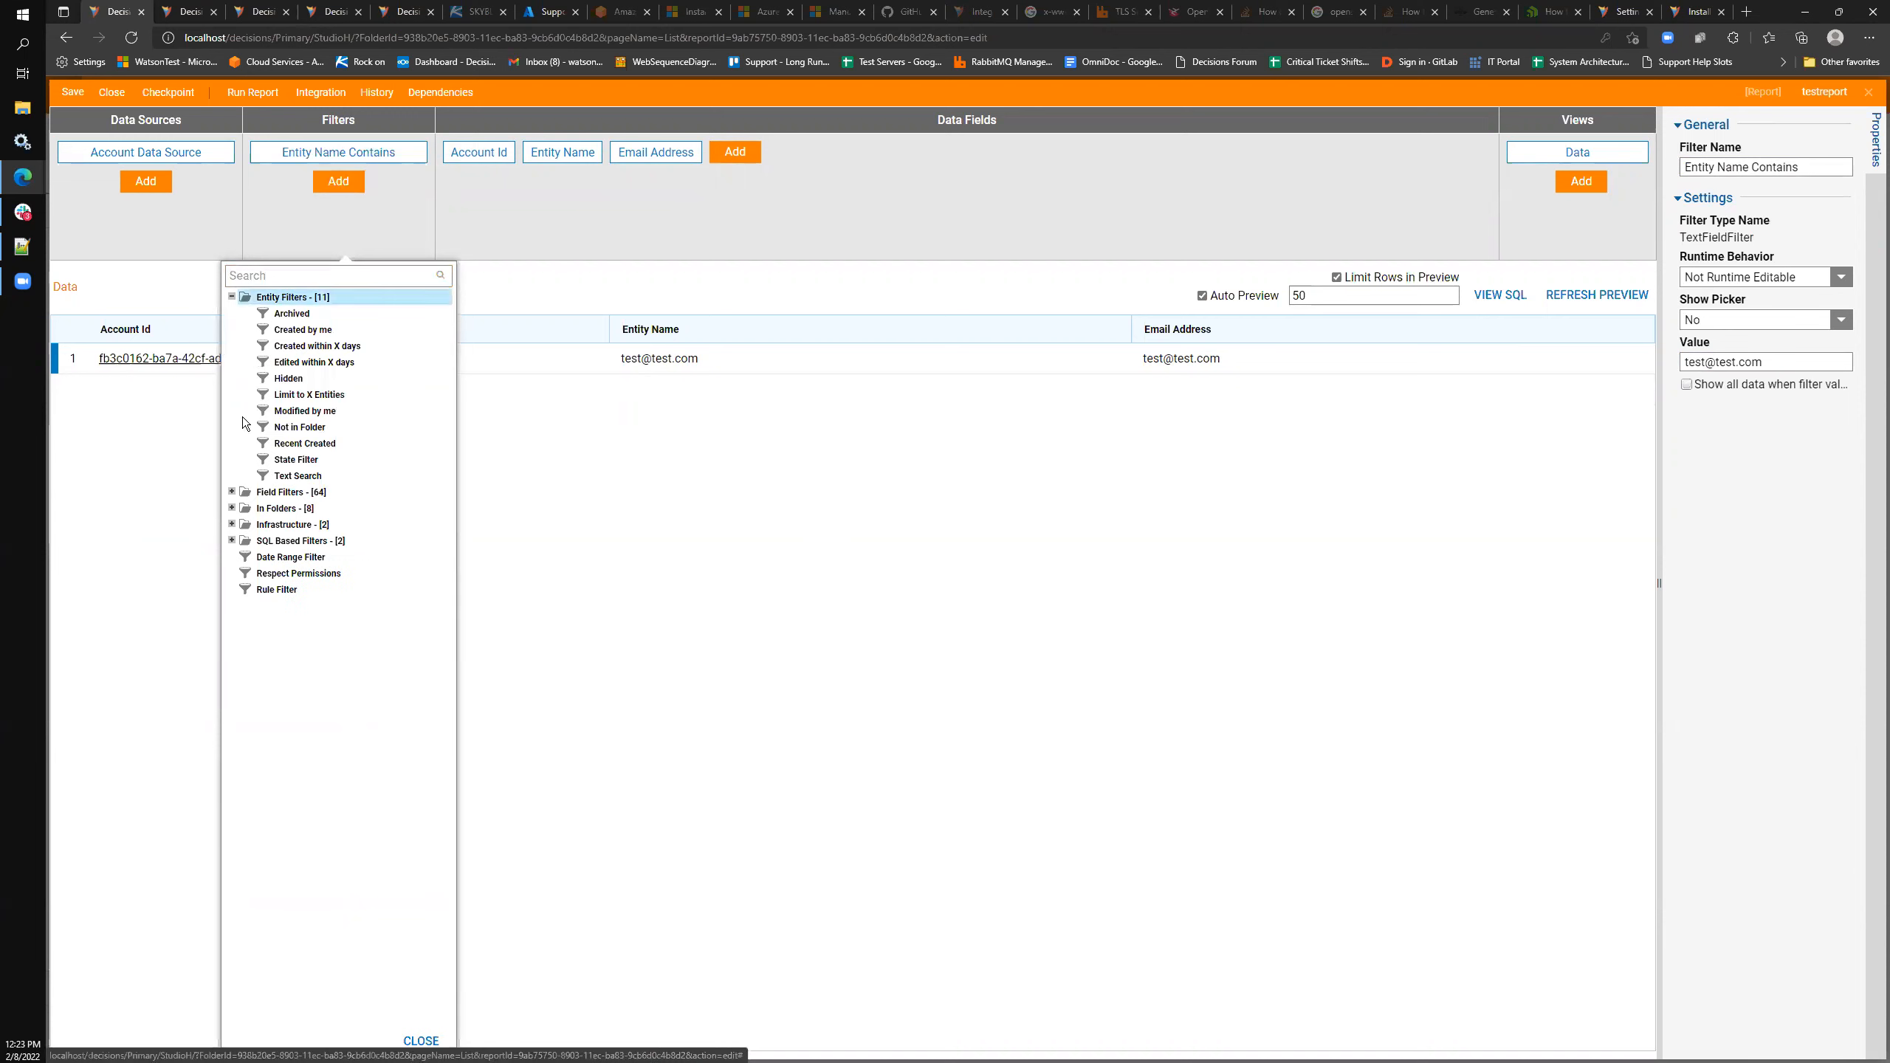
{"action": "left_click", "coordinate": [233, 493]}
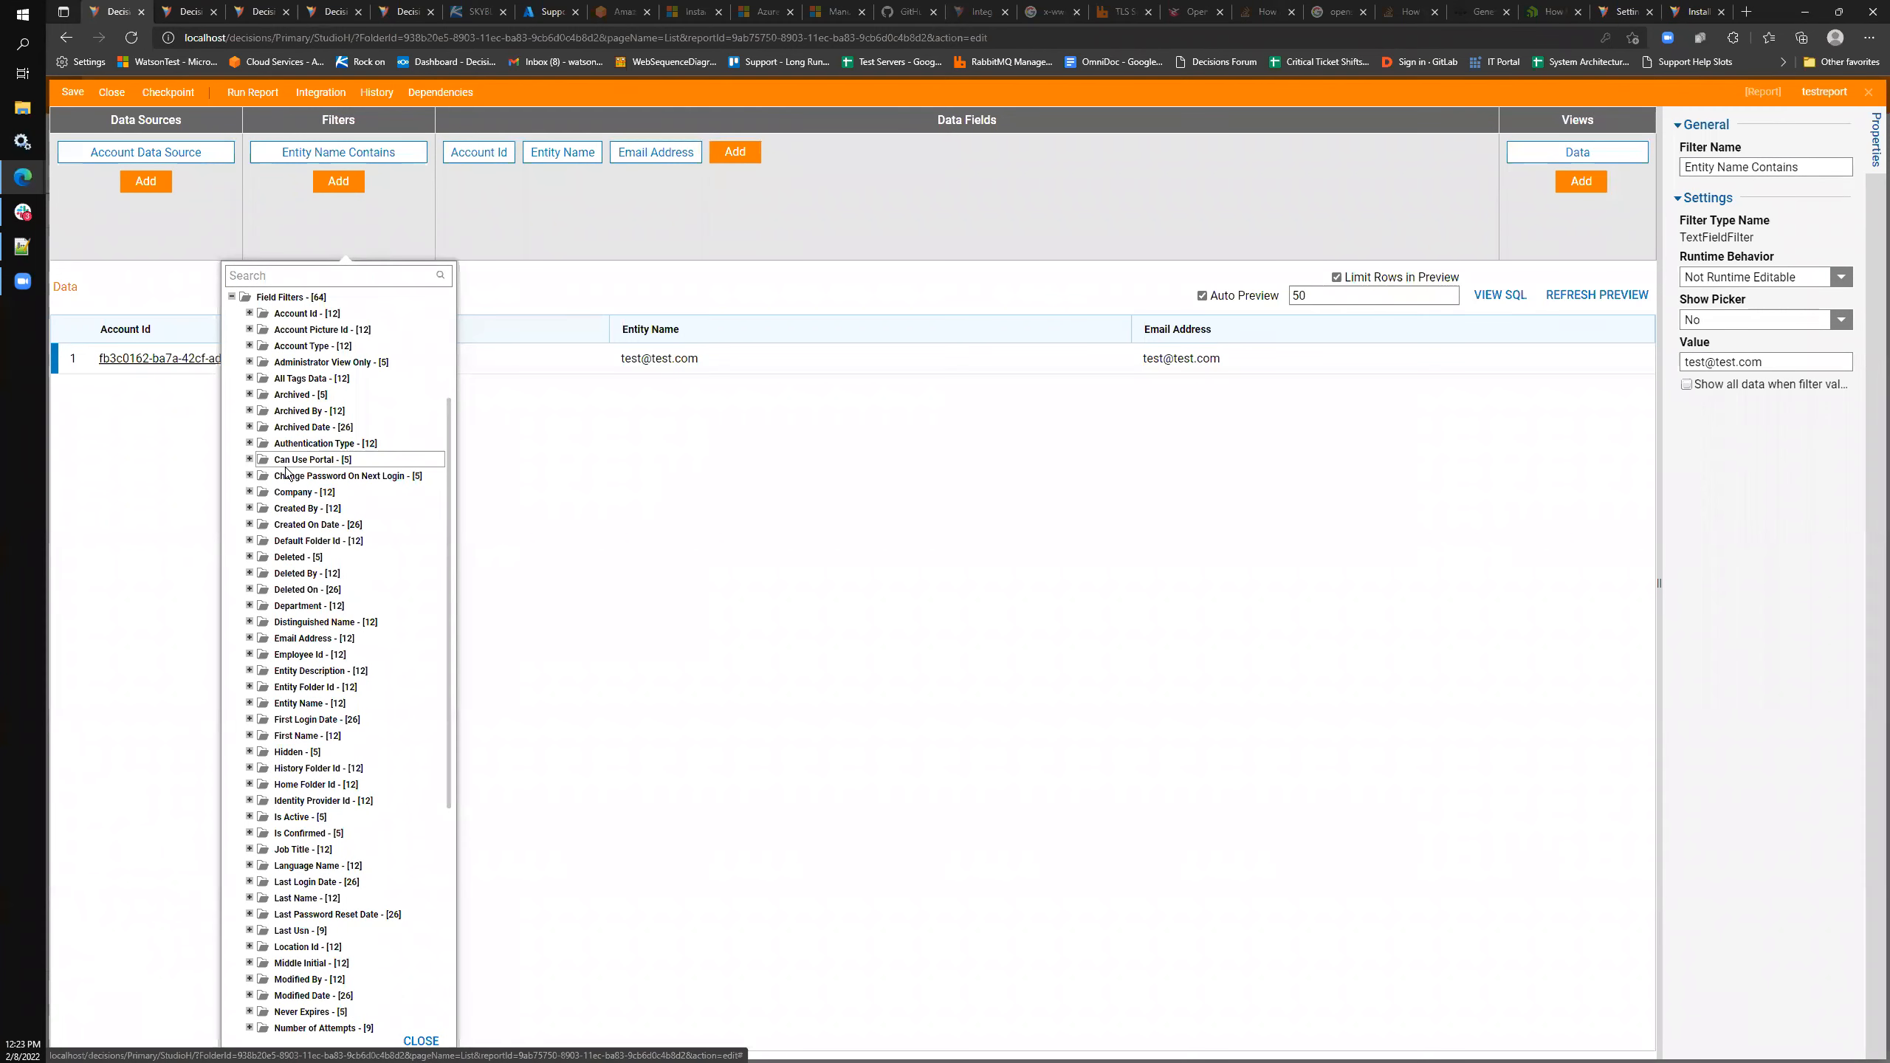
{"action": "left_click", "coordinate": [477, 152]}
{"action": "left_click", "coordinate": [563, 161]}
{"action": "left_click", "coordinate": [644, 154]}
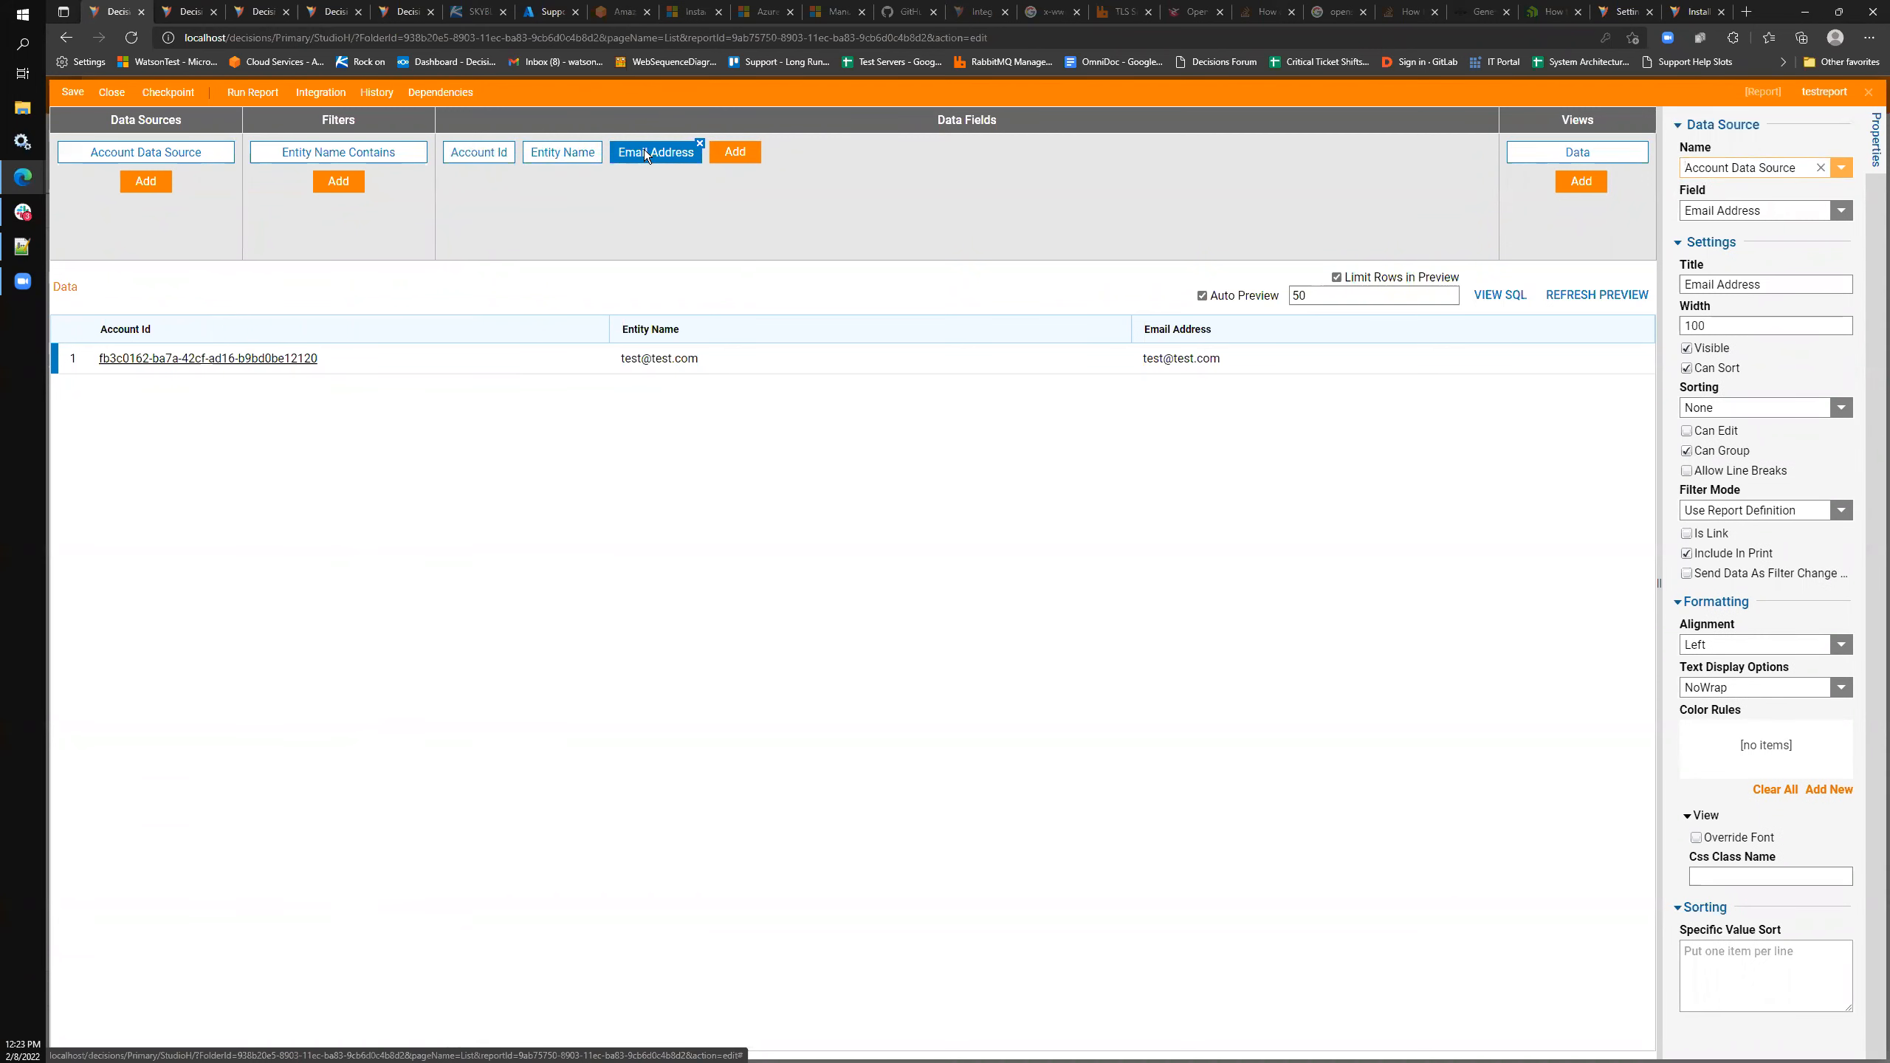
- Save and run the report grouped by Account Id, then delete the Entity Name Contains filter
{"action": "left_click", "coordinate": [266, 94]}
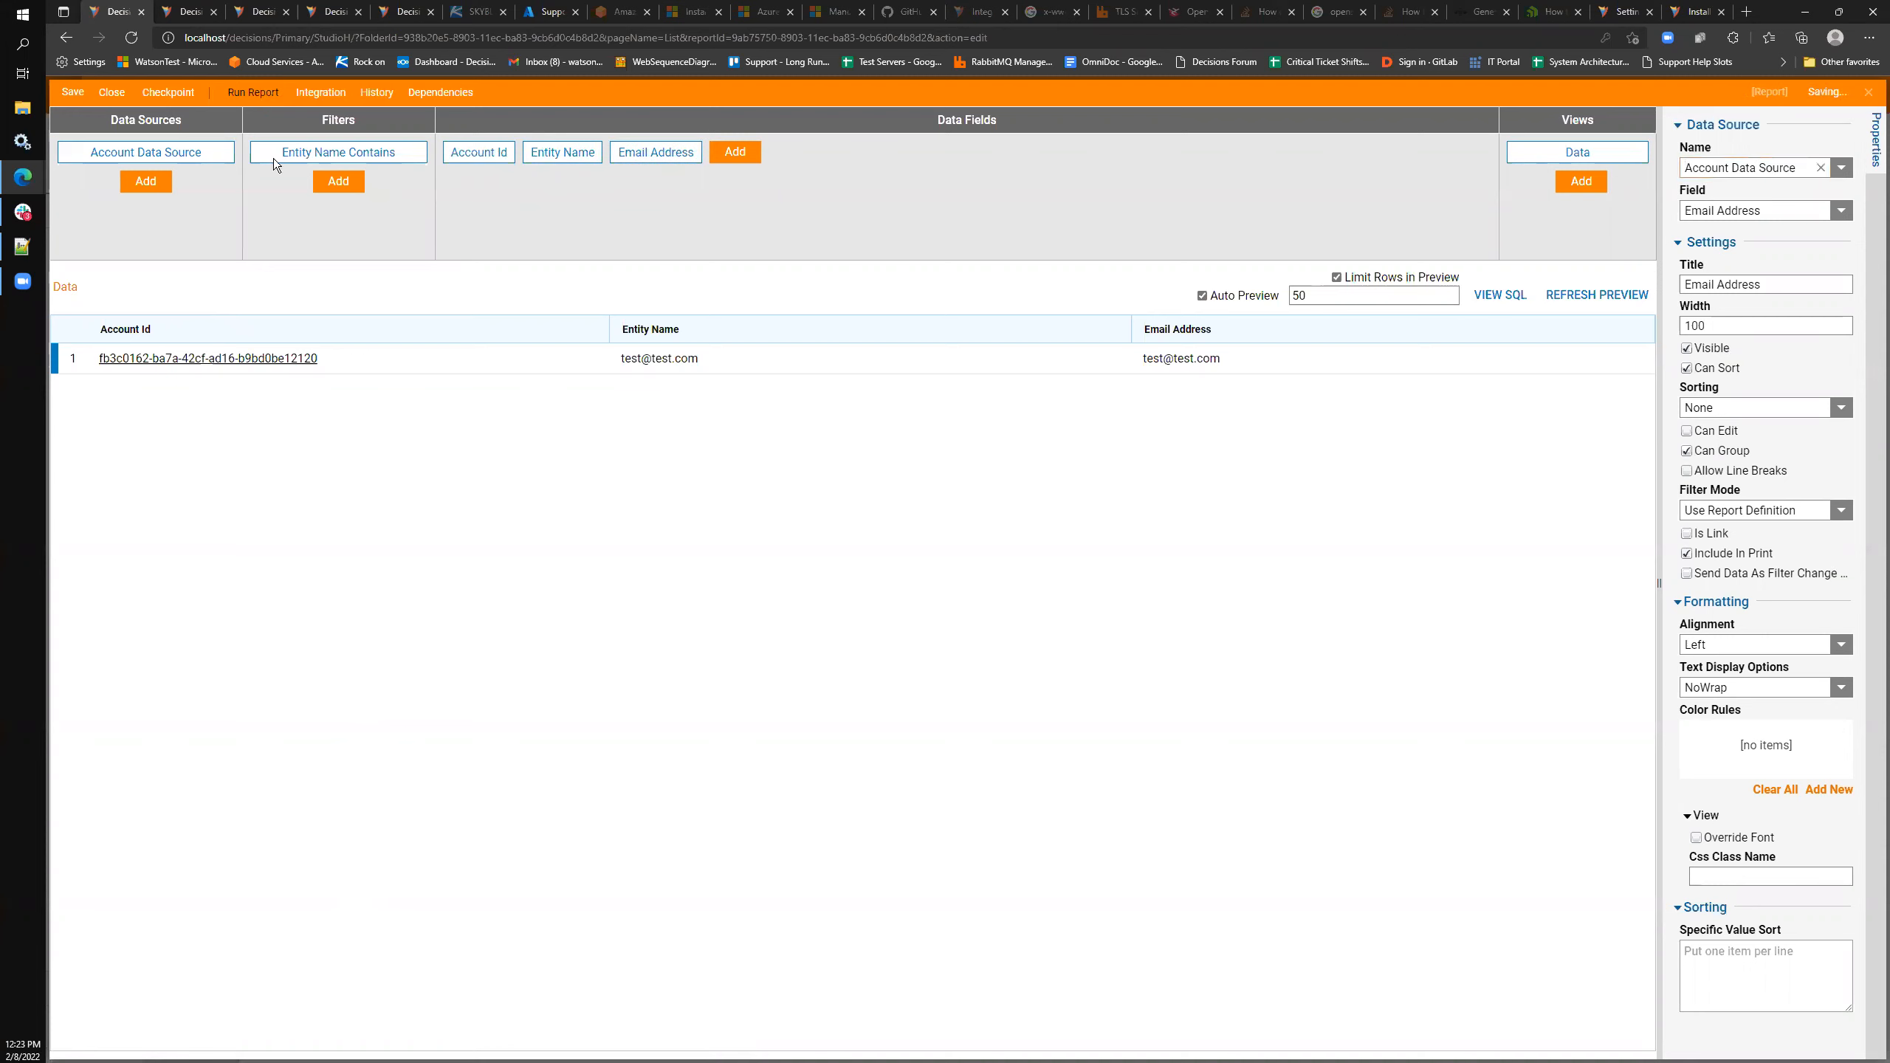
{"action": "left_click", "coordinate": [597, 345]}
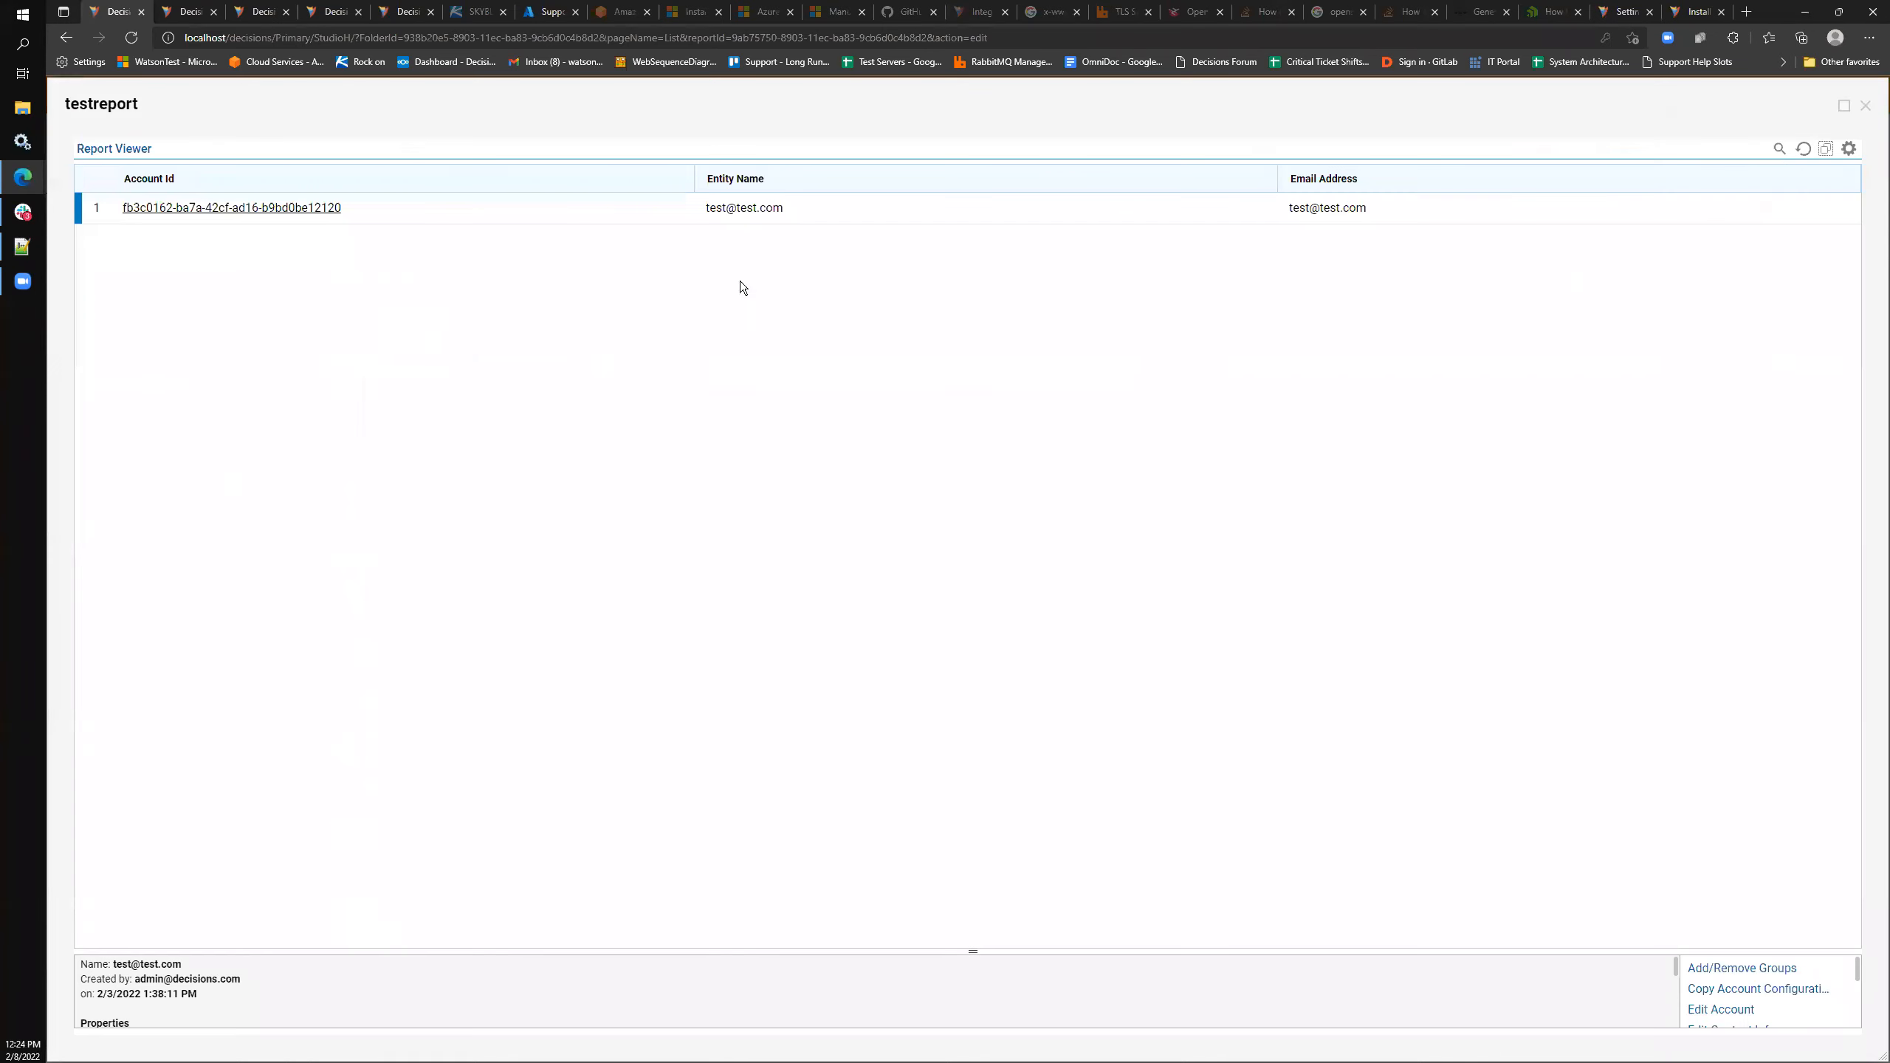
{"action": "left_click", "coordinate": [1866, 105]}
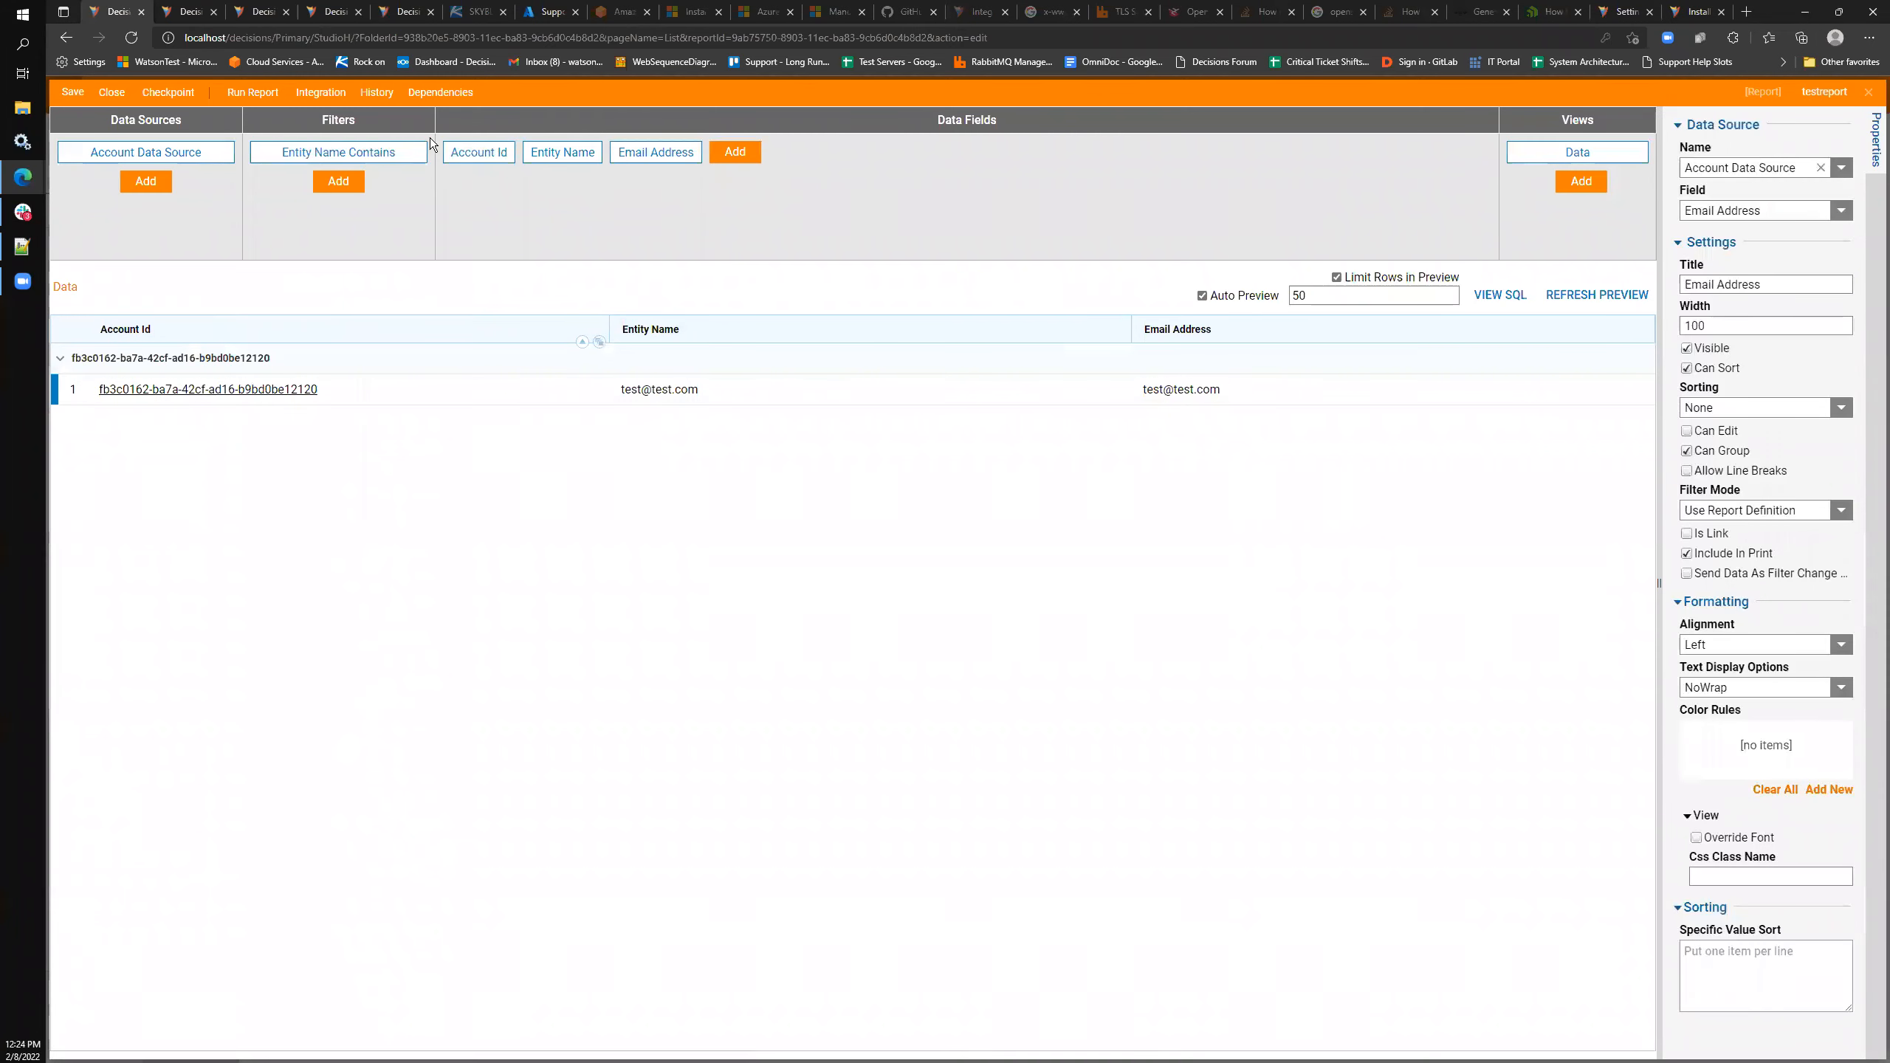
{"action": "left_click", "coordinate": [421, 141]}
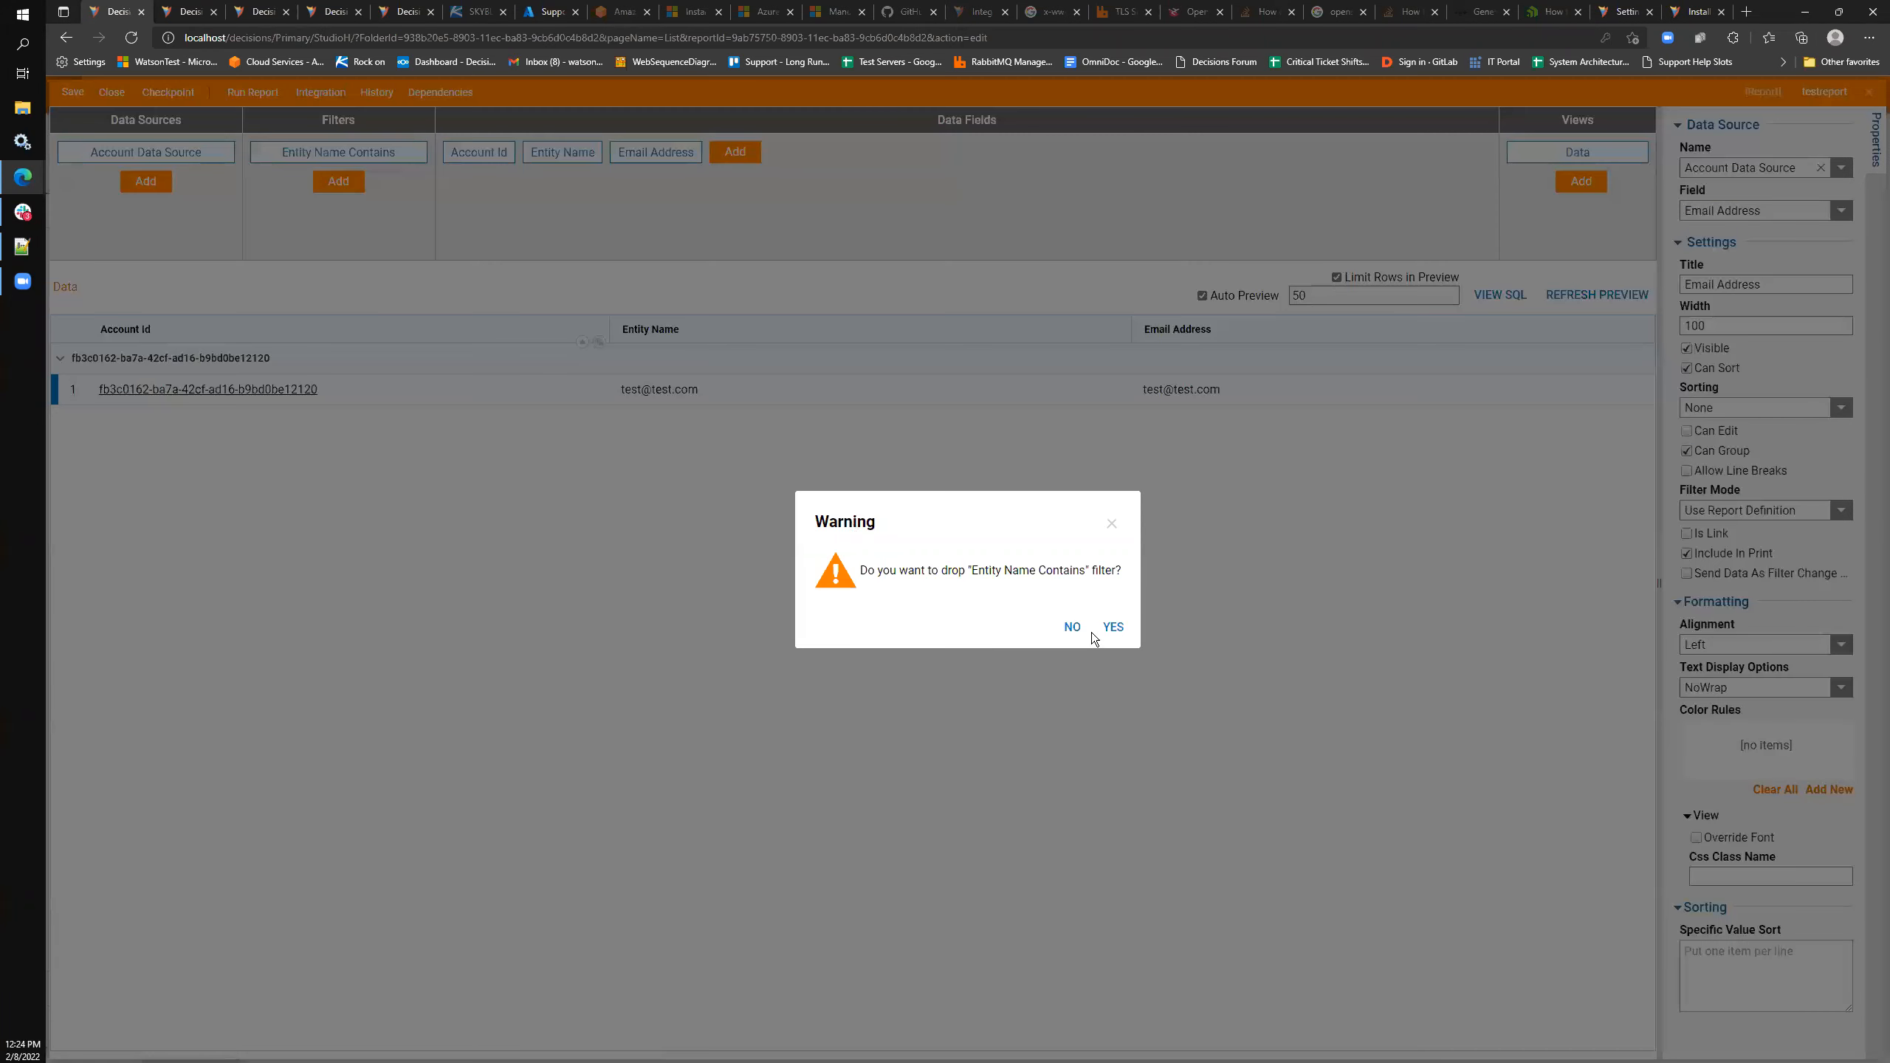
{"action": "left_click", "coordinate": [1114, 627]}
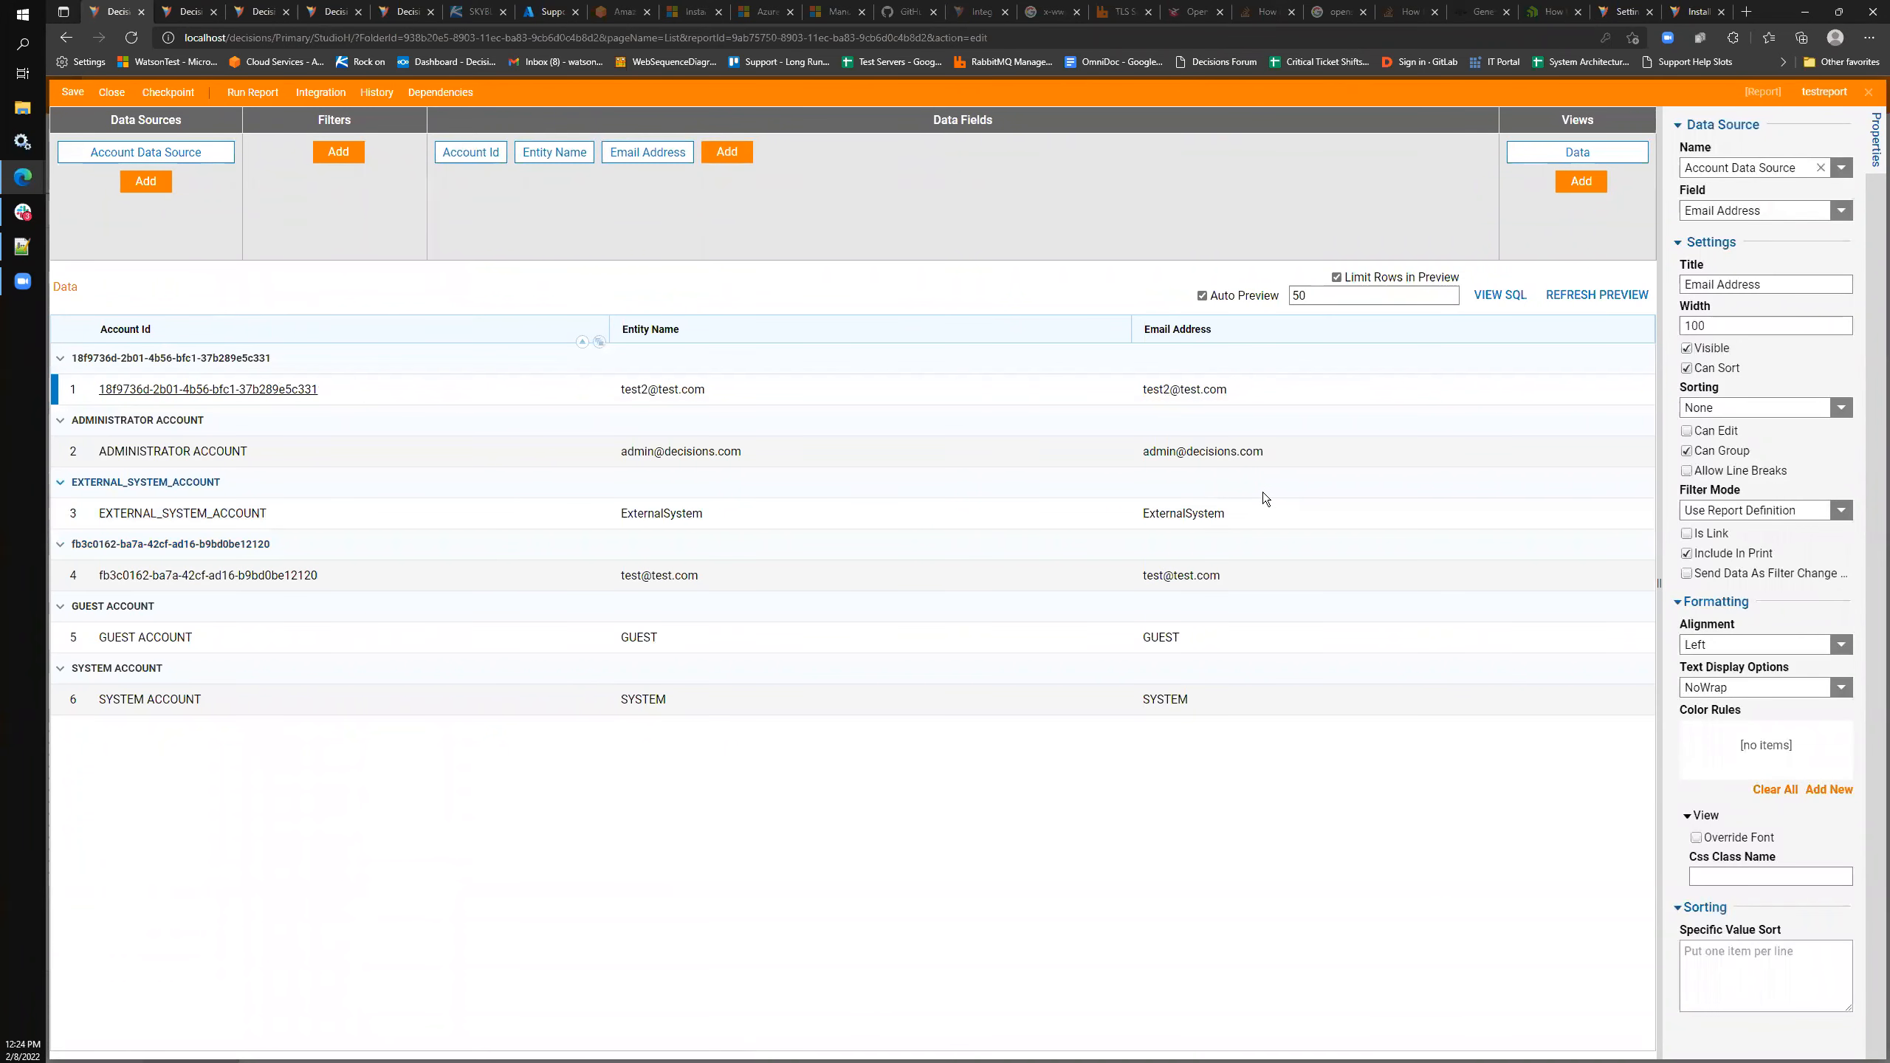
- Toggle the Account Id grouping off and back on in the preview
{"action": "left_click", "coordinate": [600, 342]}
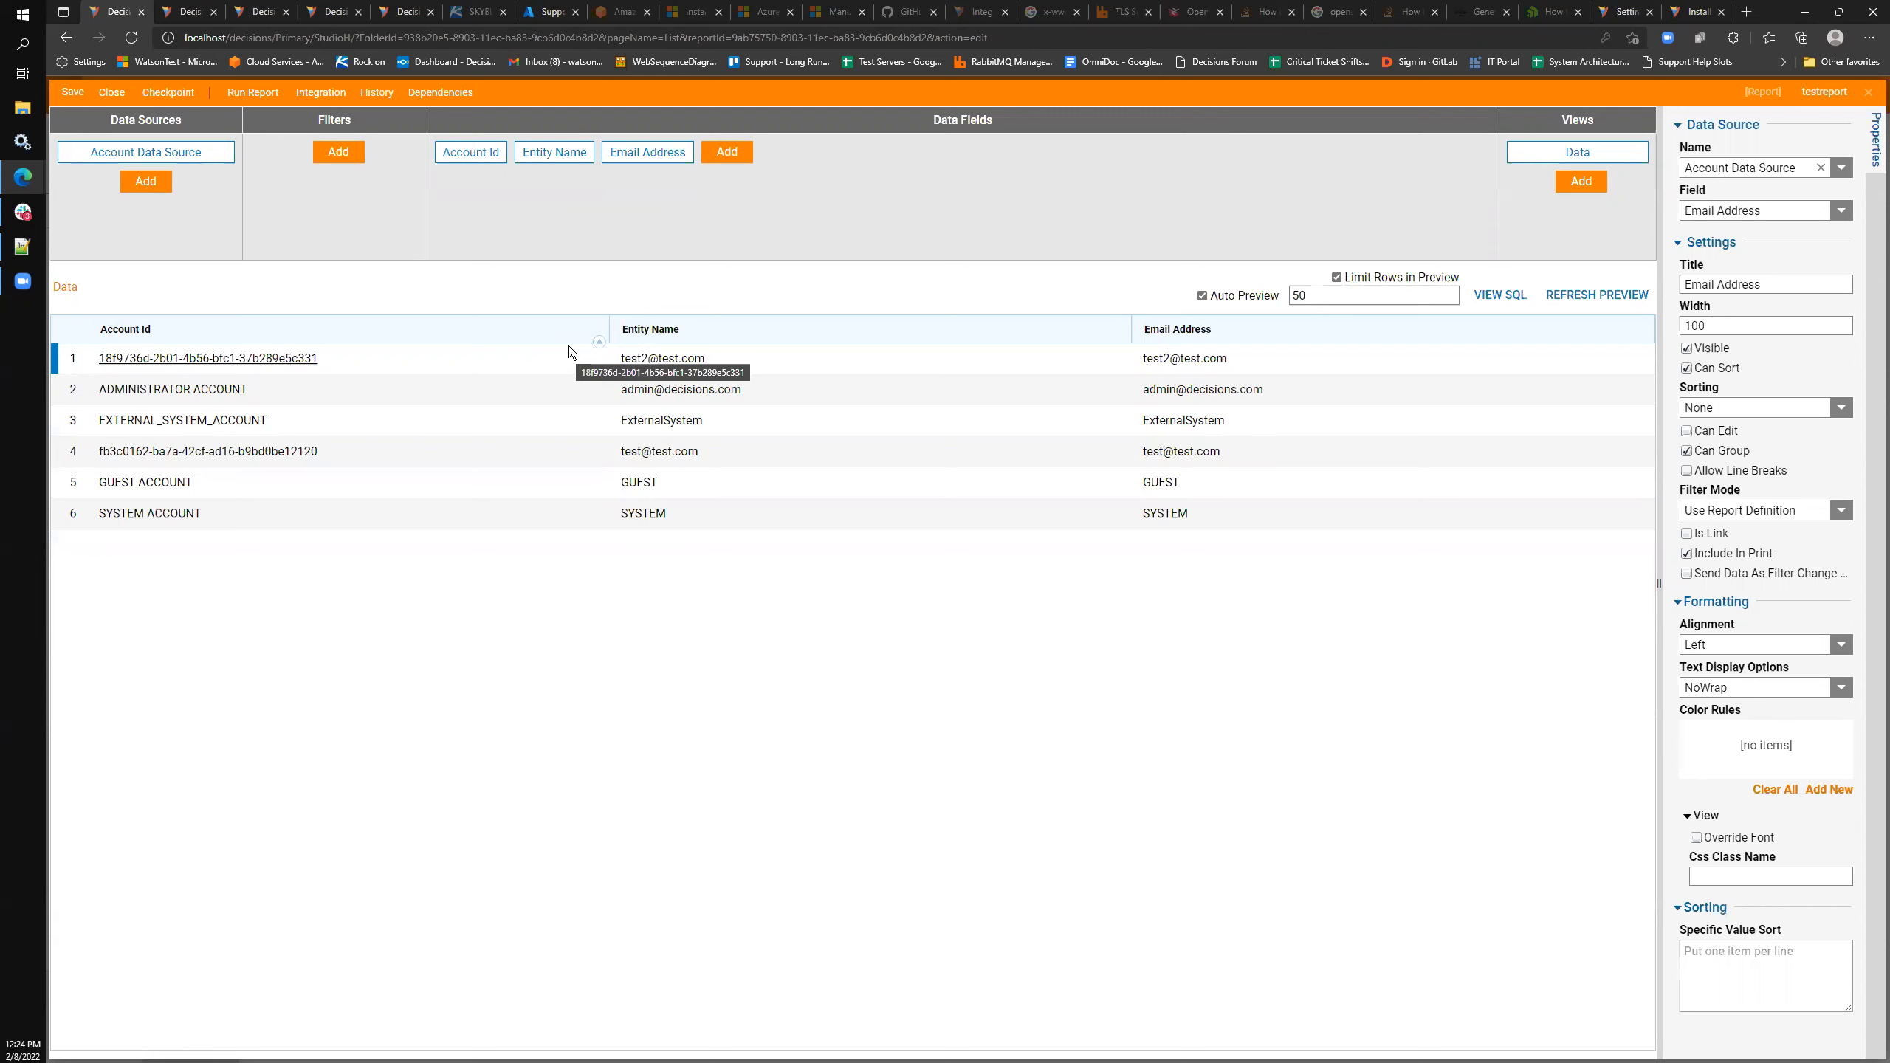
{"action": "mouse_move", "coordinate": [579, 342]}
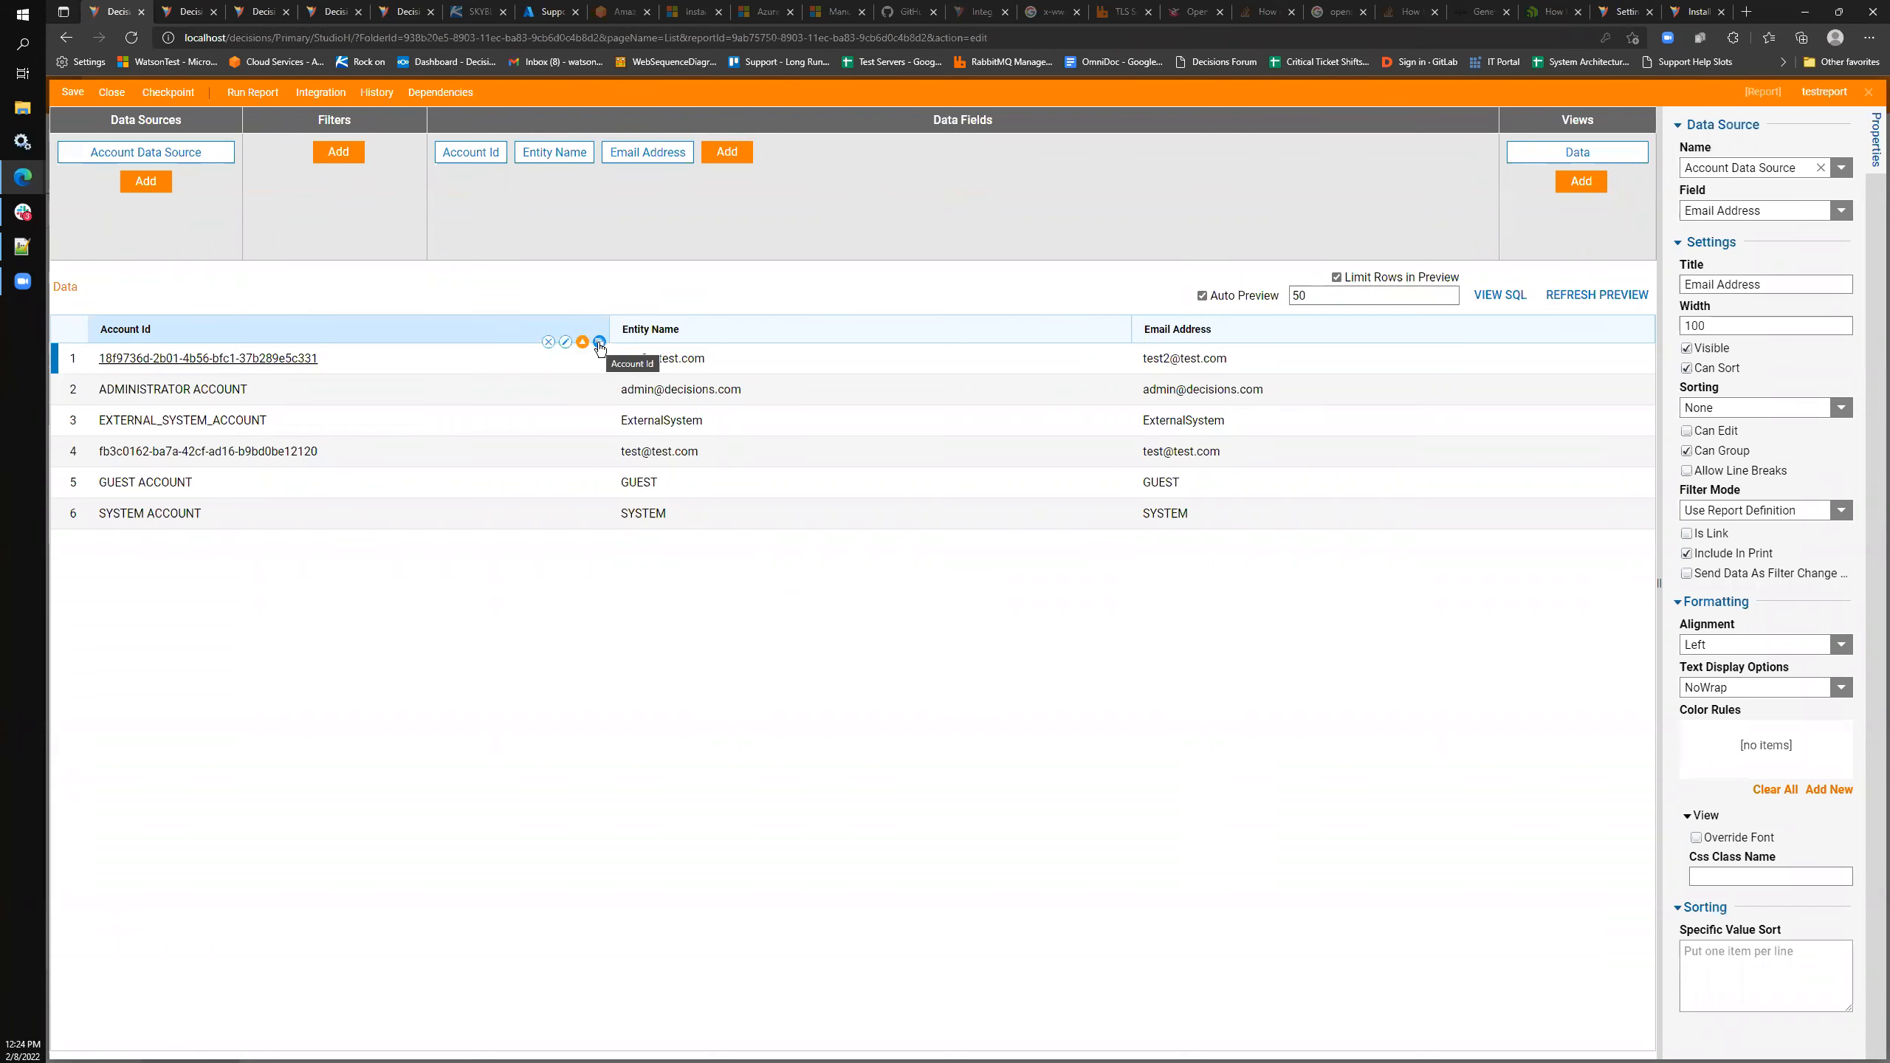
{"action": "left_click", "coordinate": [599, 342]}
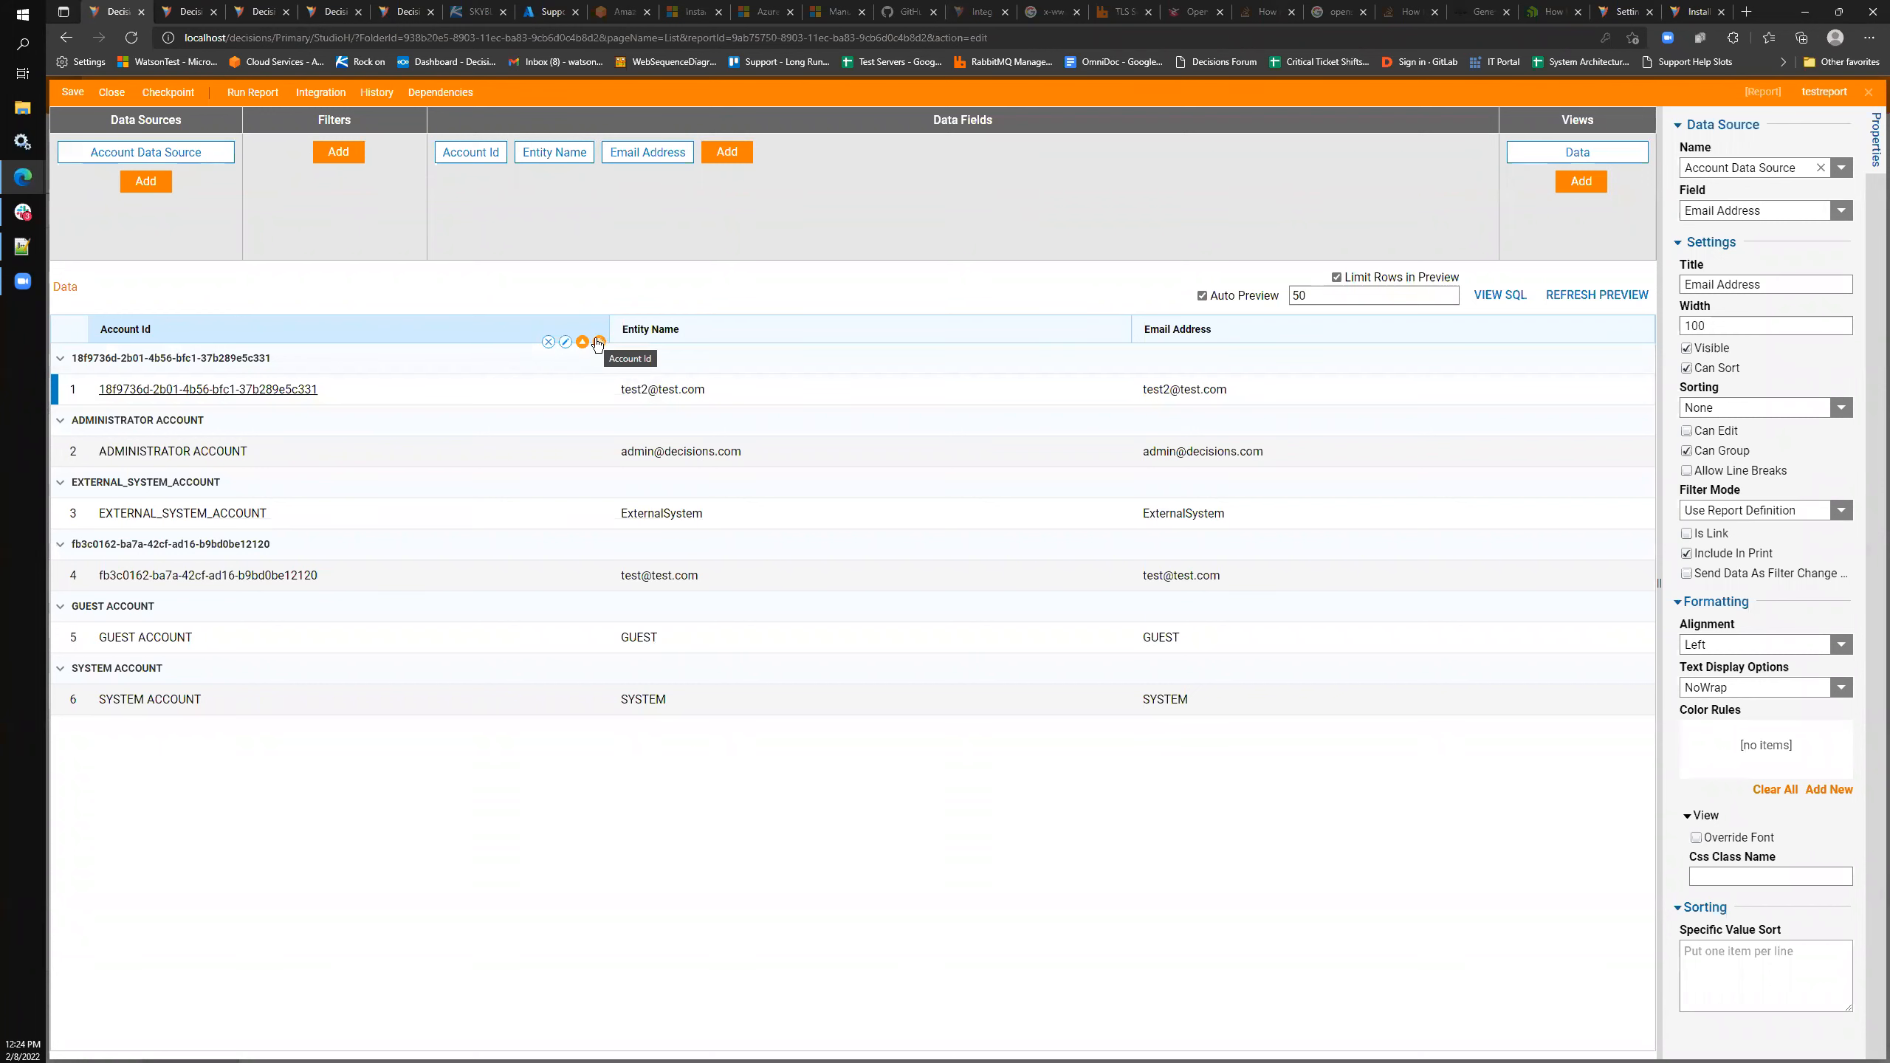
- Save the report, confirm, and close the designer
{"action": "left_click", "coordinate": [75, 91]}
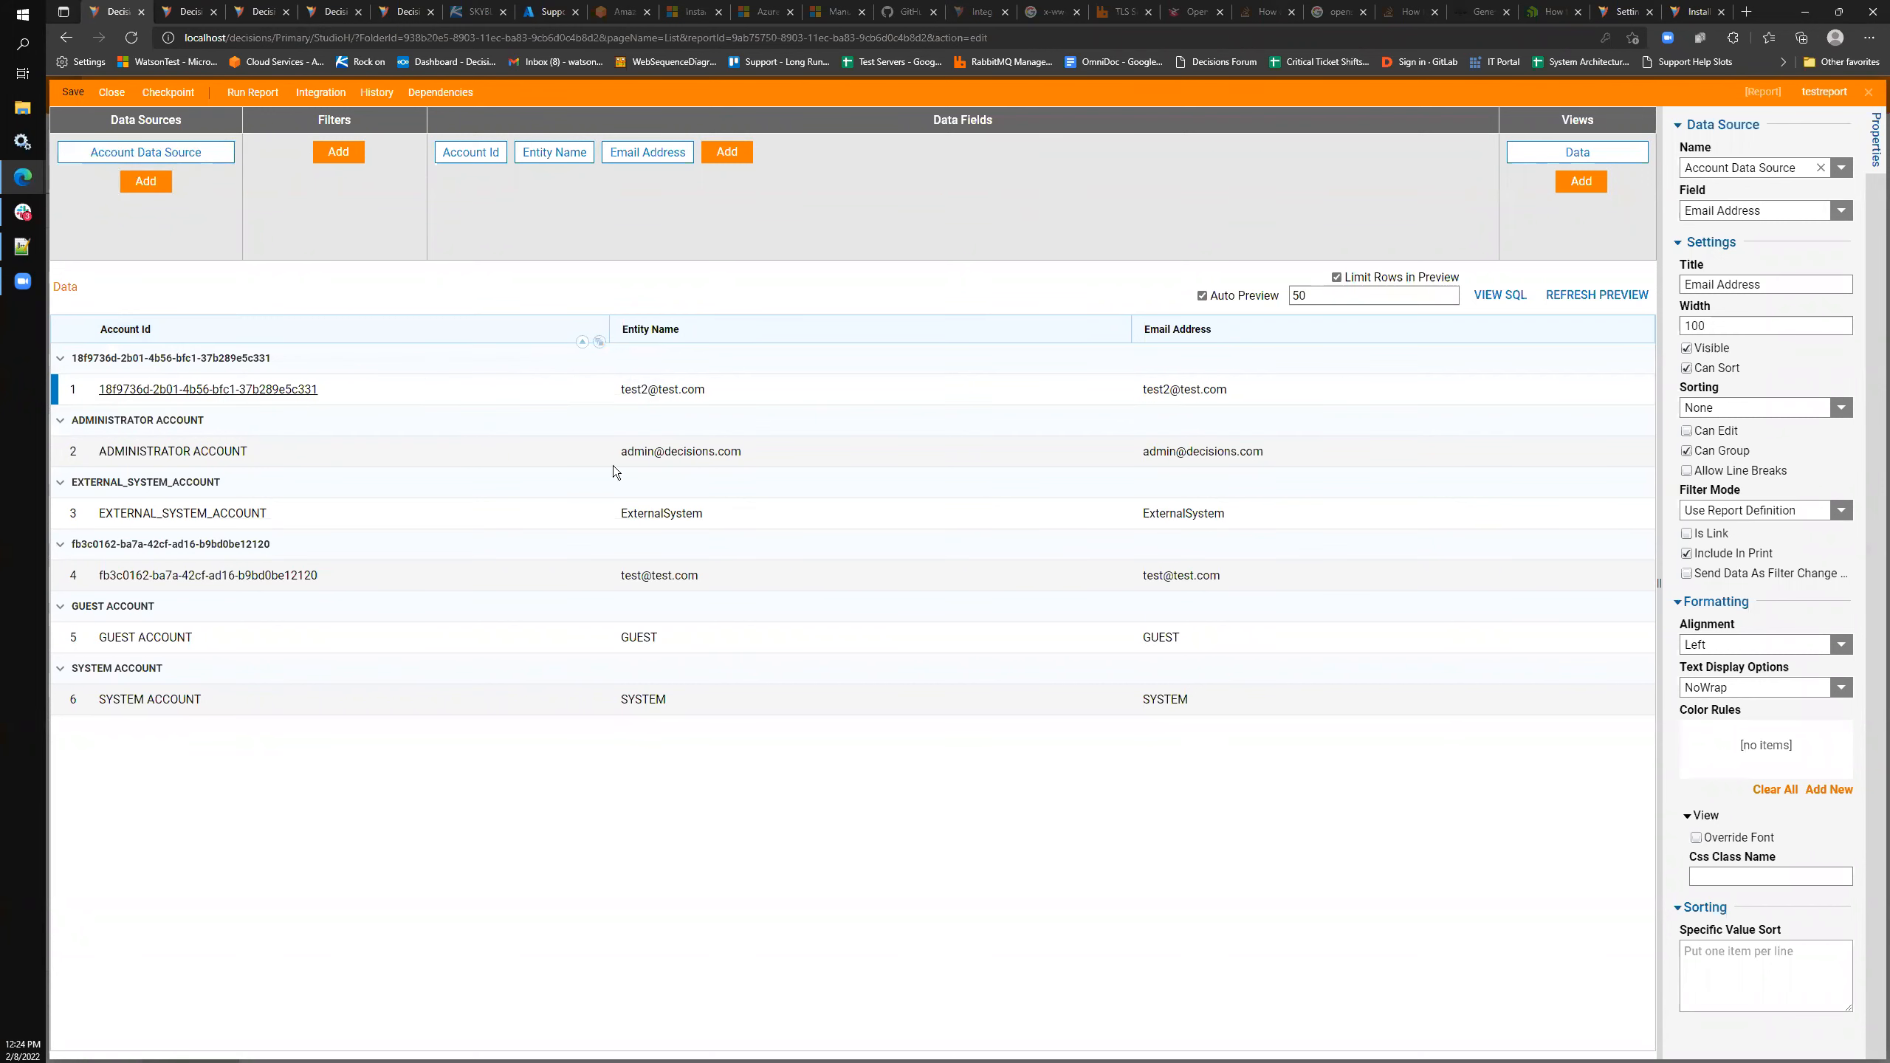
{"action": "left_click", "coordinate": [1102, 661]}
{"action": "left_click", "coordinate": [1872, 93]}
- Run testreport from the LnL folder three times, closing the viewer between runs
{"action": "right_click", "coordinate": [469, 293]}
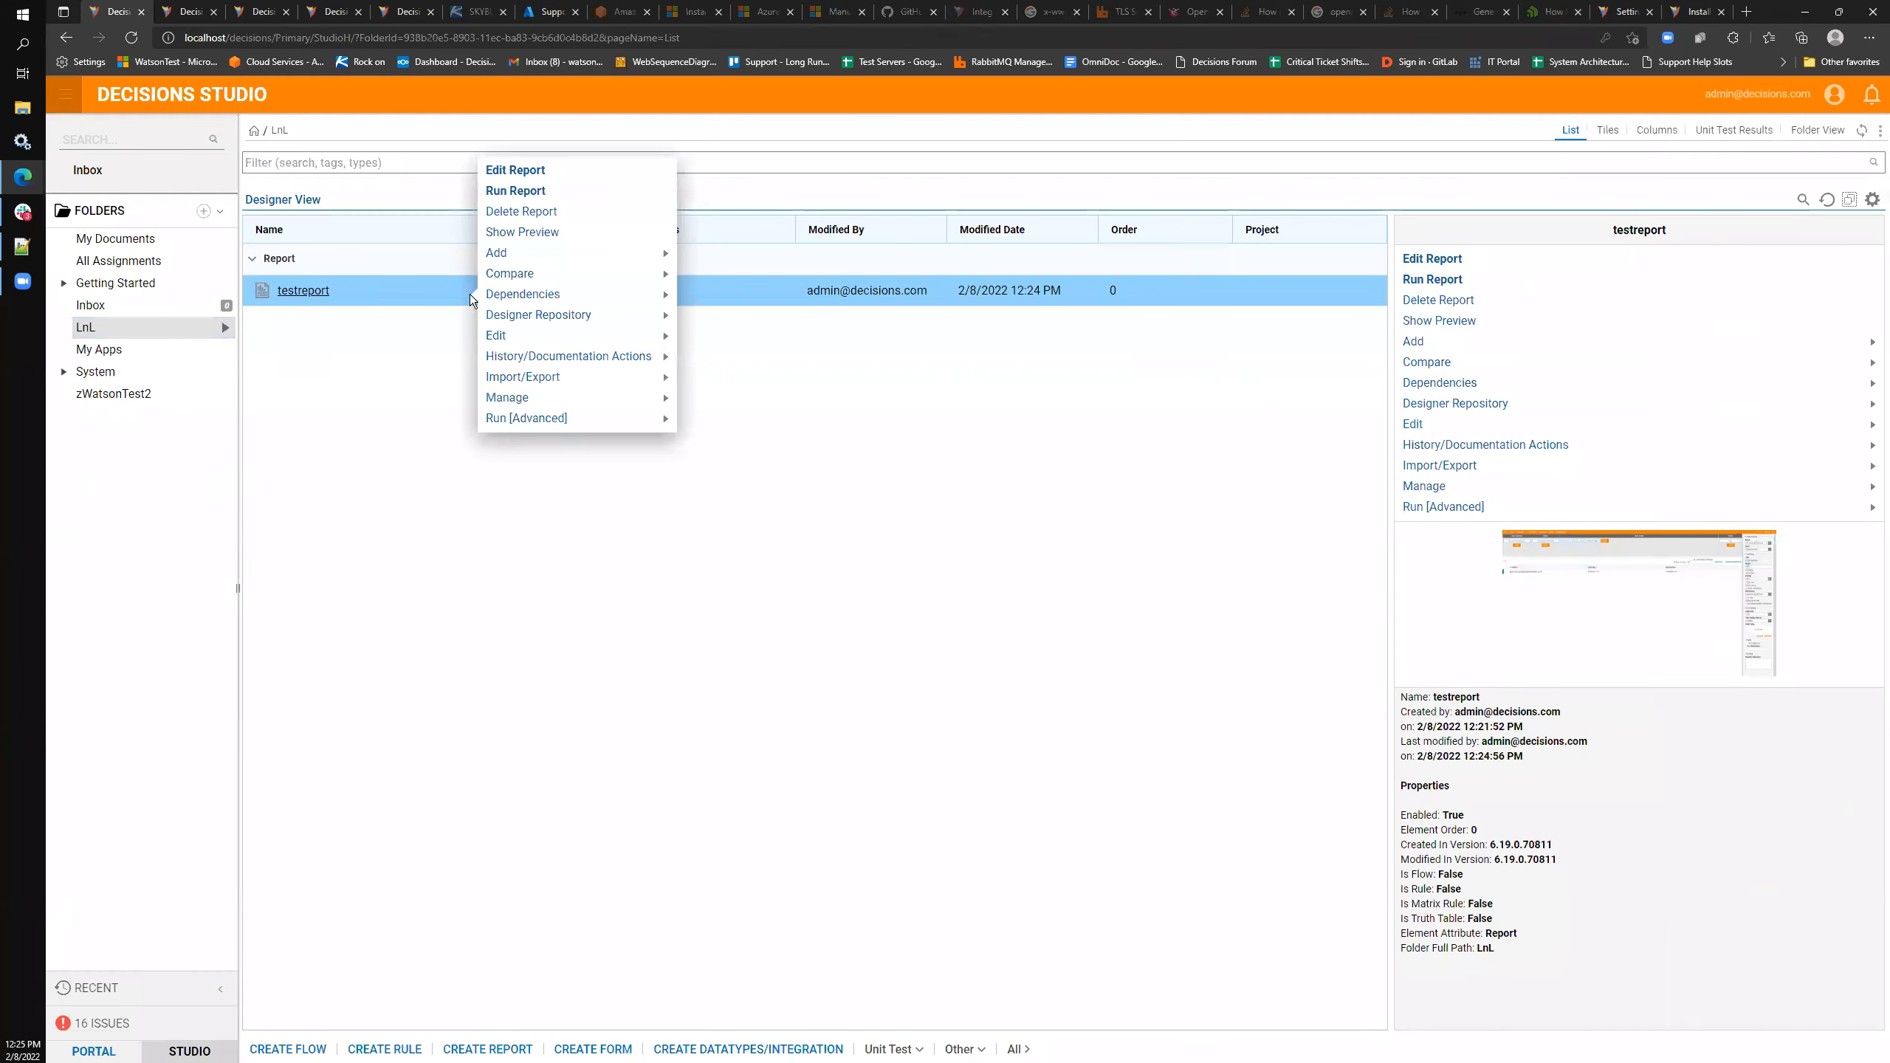
{"action": "left_click", "coordinate": [539, 192]}
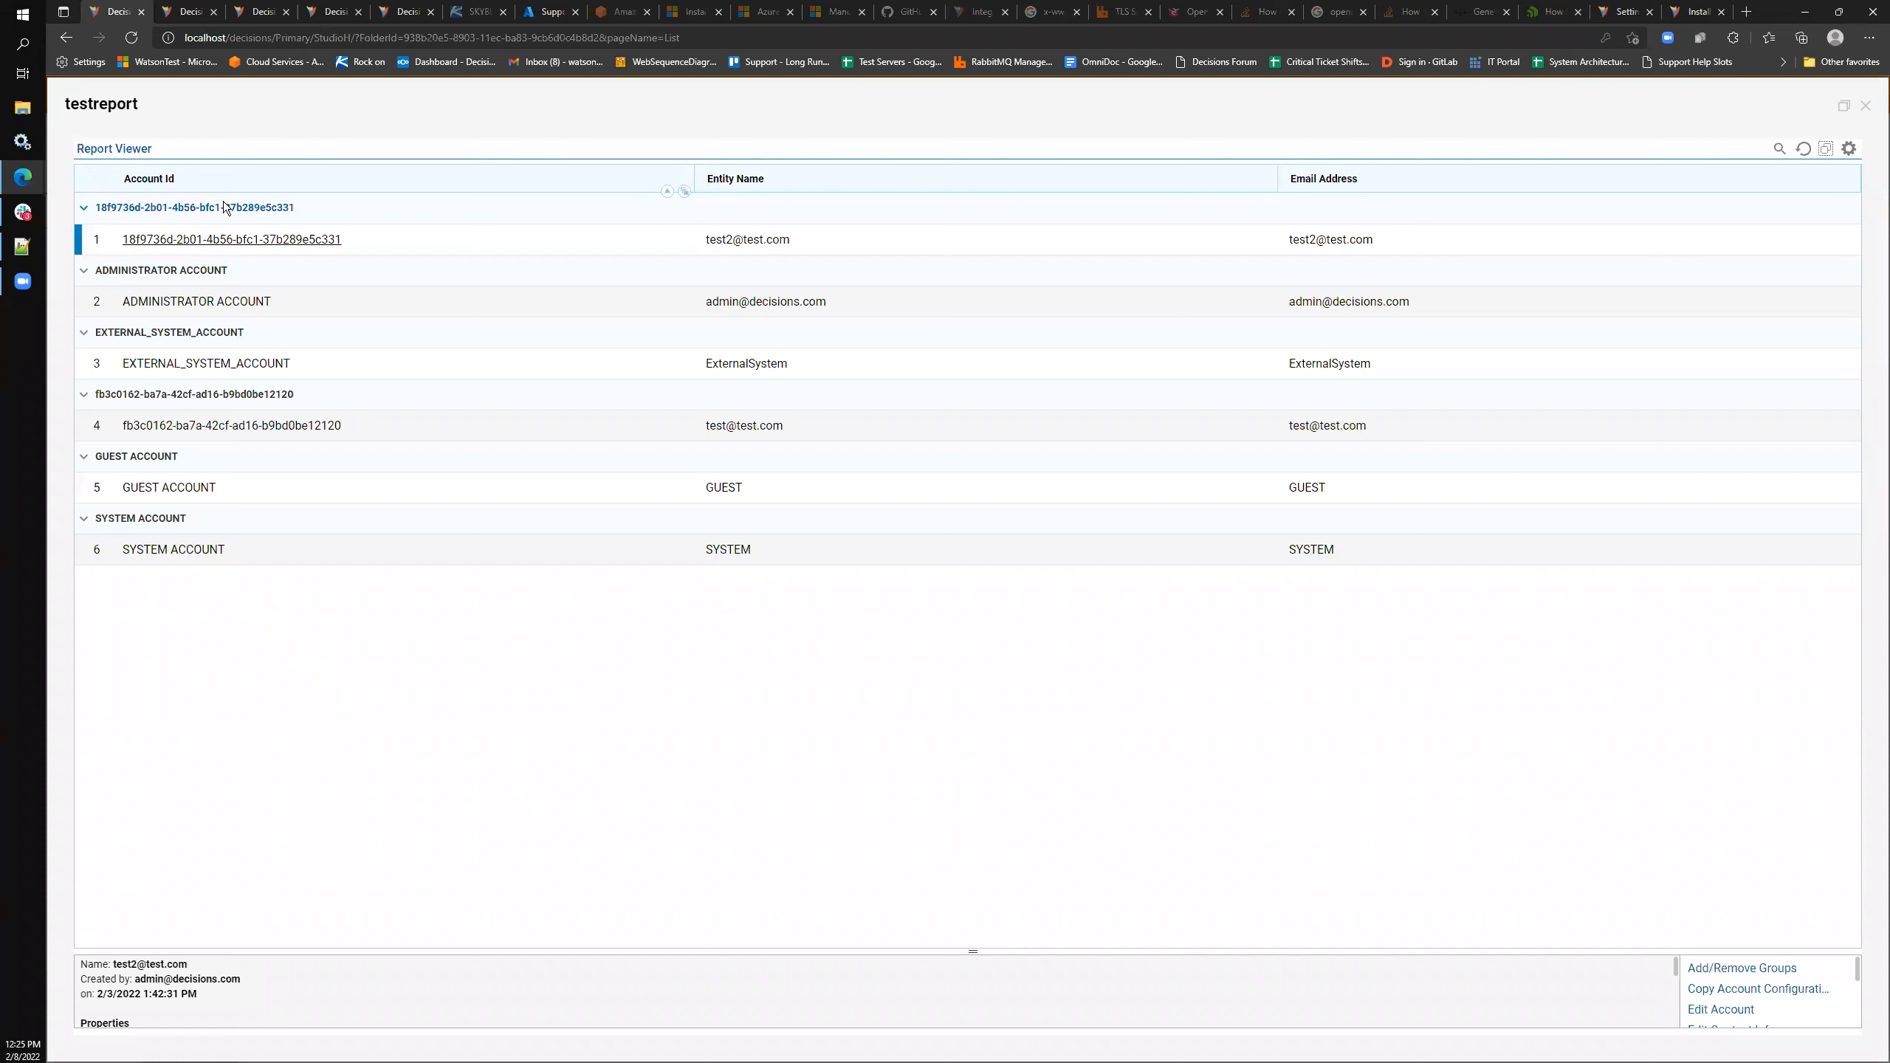
{"action": "left_click", "coordinate": [1866, 105]}
{"action": "right_click", "coordinate": [339, 290]}
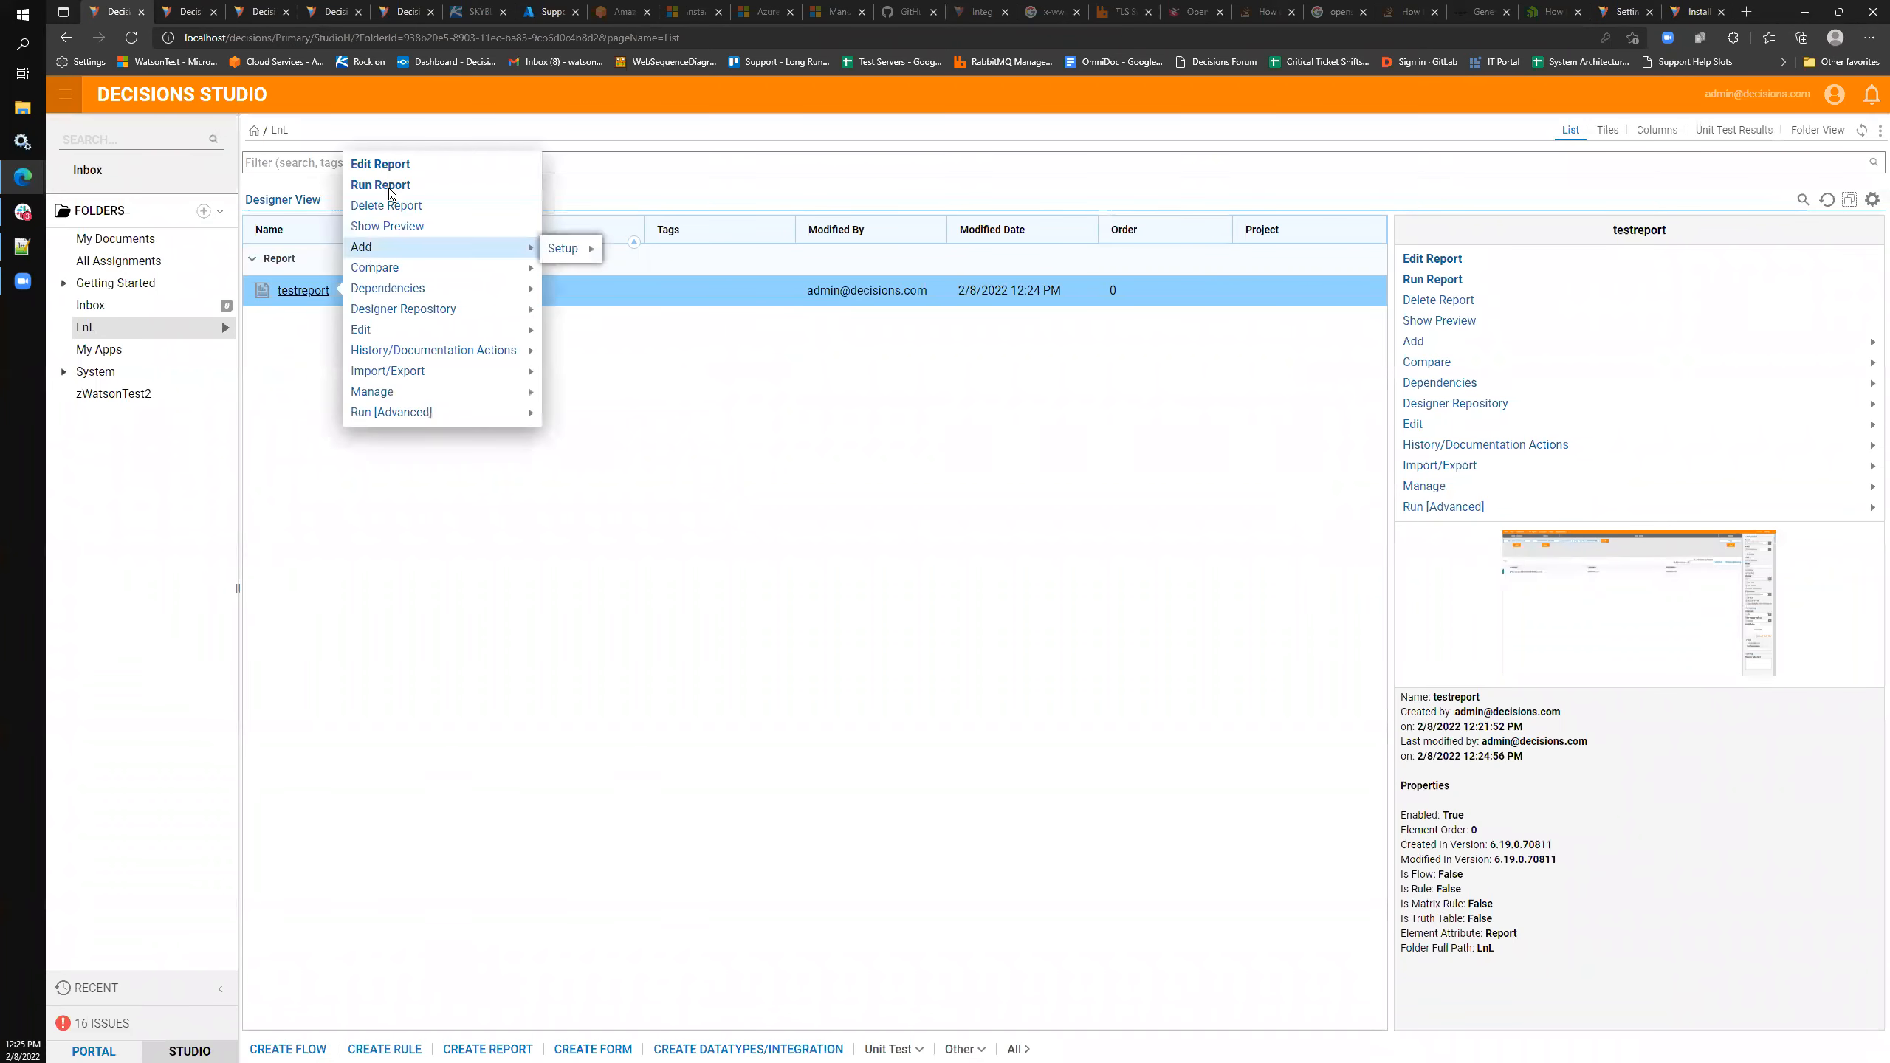
{"action": "left_click", "coordinate": [469, 195]}
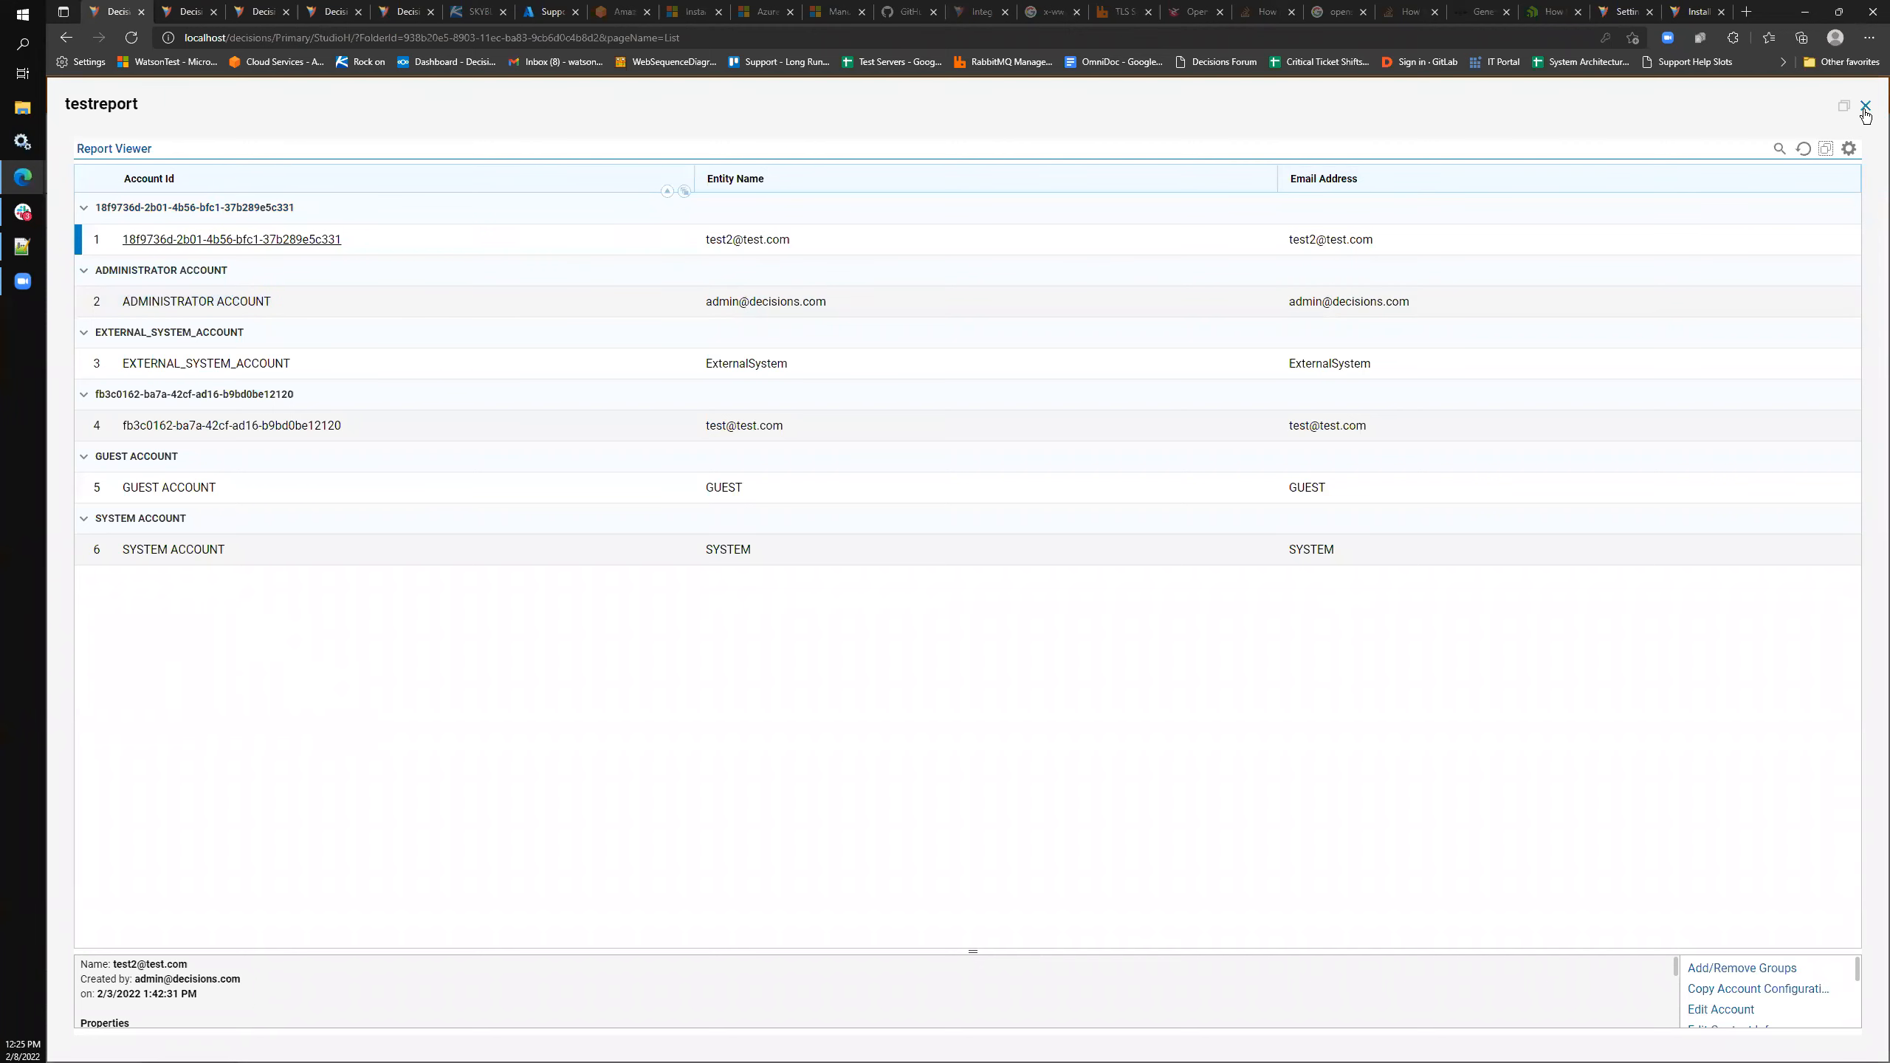
{"action": "left_click", "coordinate": [1866, 105]}
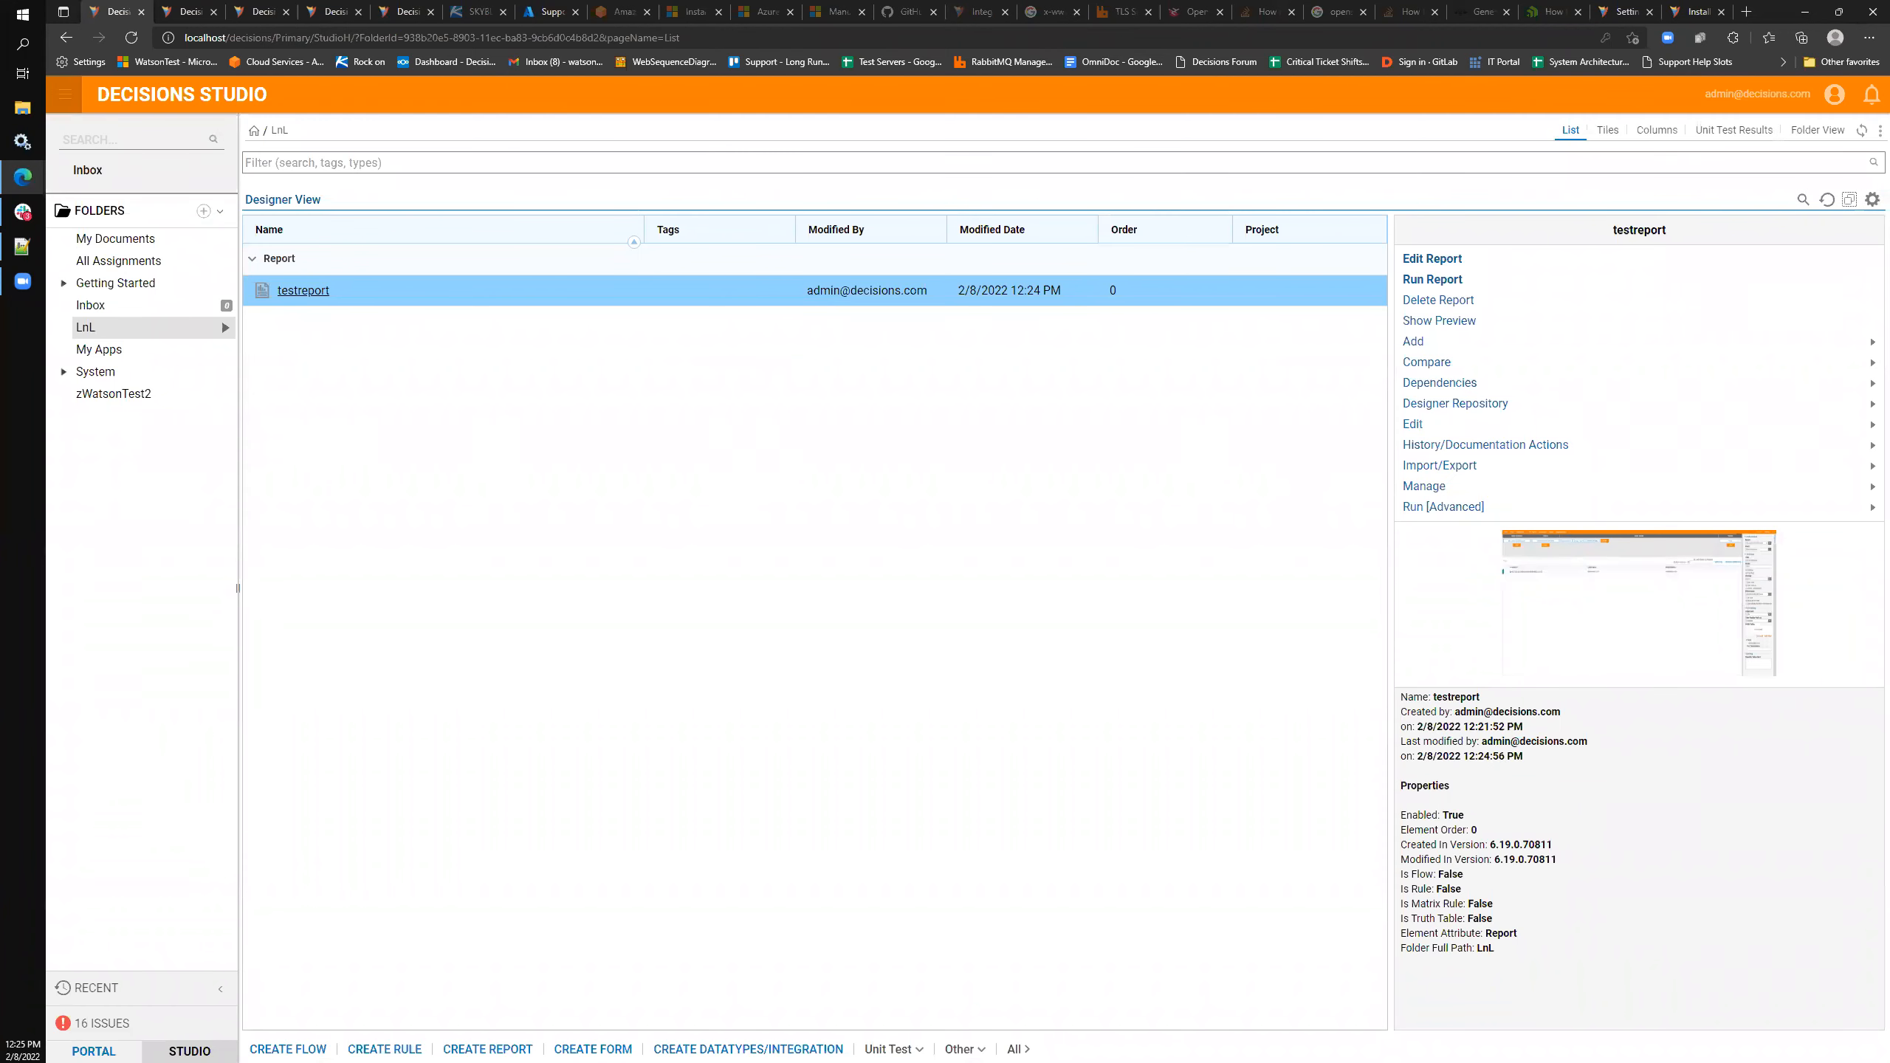
{"action": "mouse_move", "coordinate": [1464, 417]}
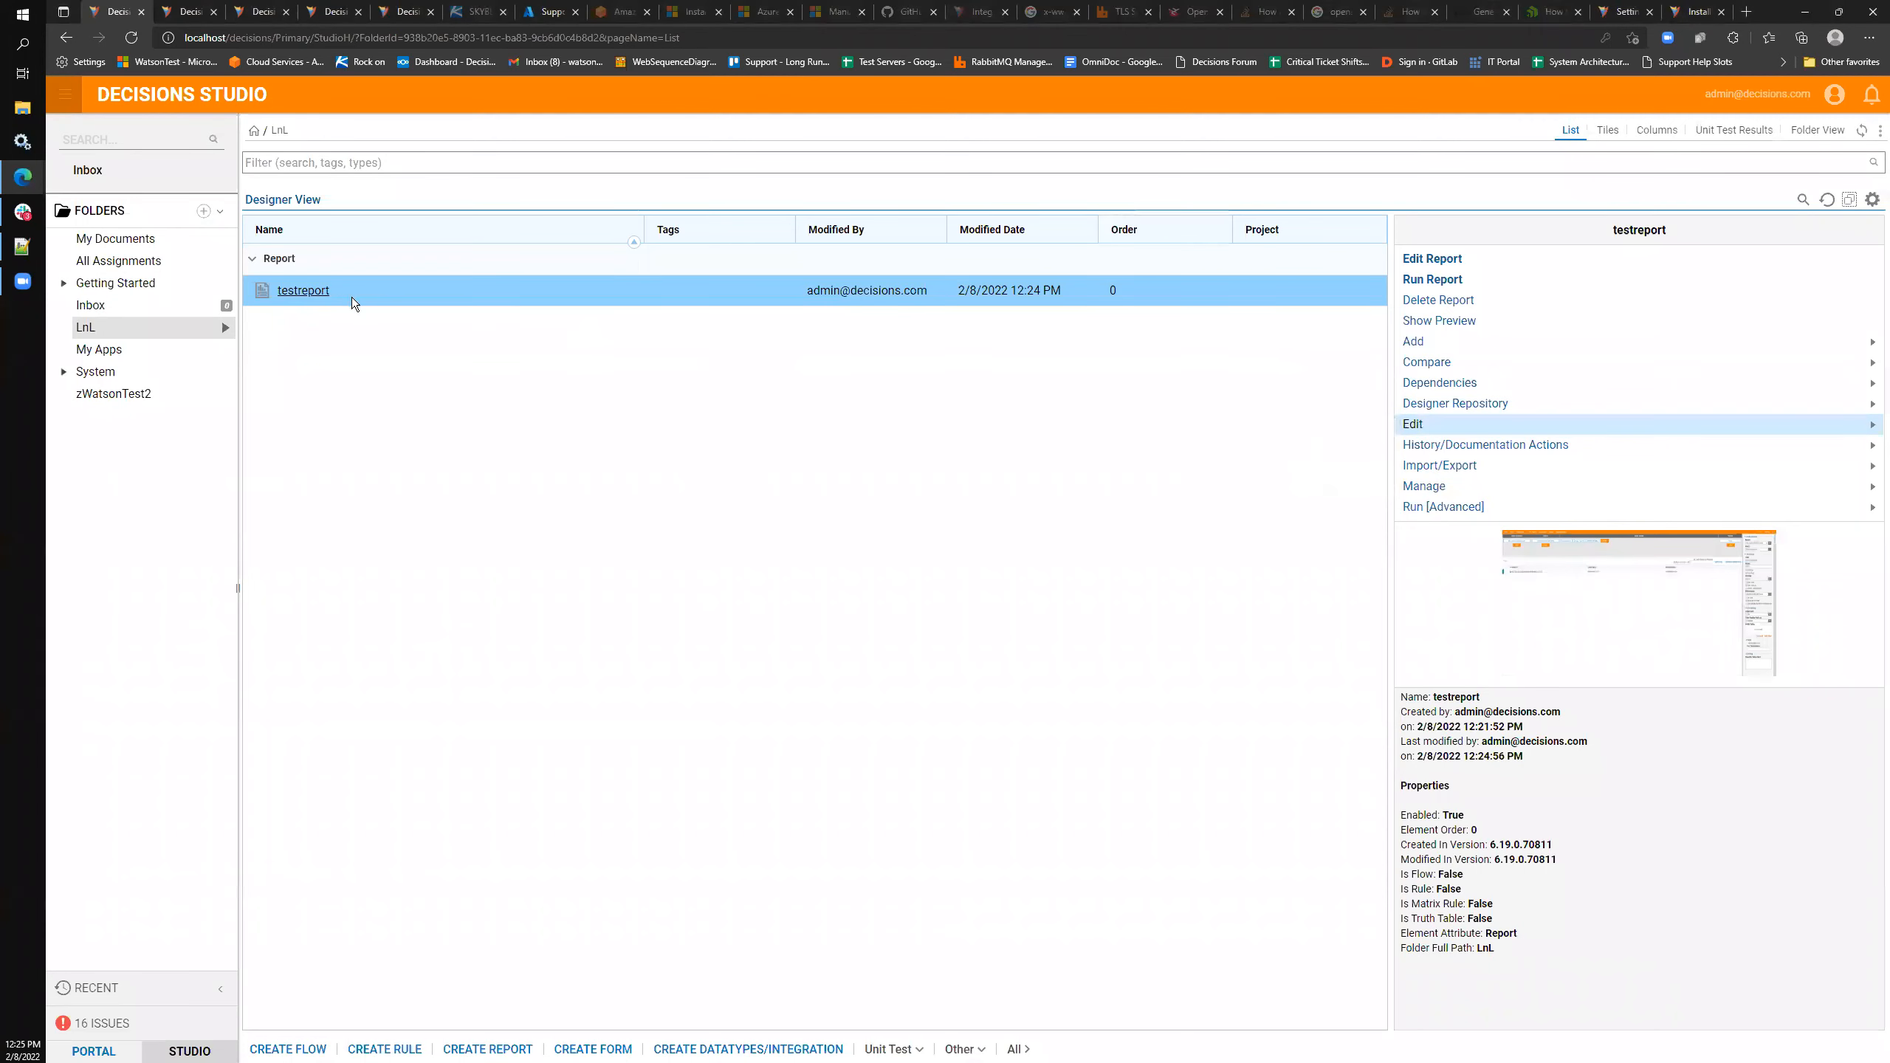
{"action": "right_click", "coordinate": [352, 296]}
{"action": "left_click", "coordinate": [399, 192]}
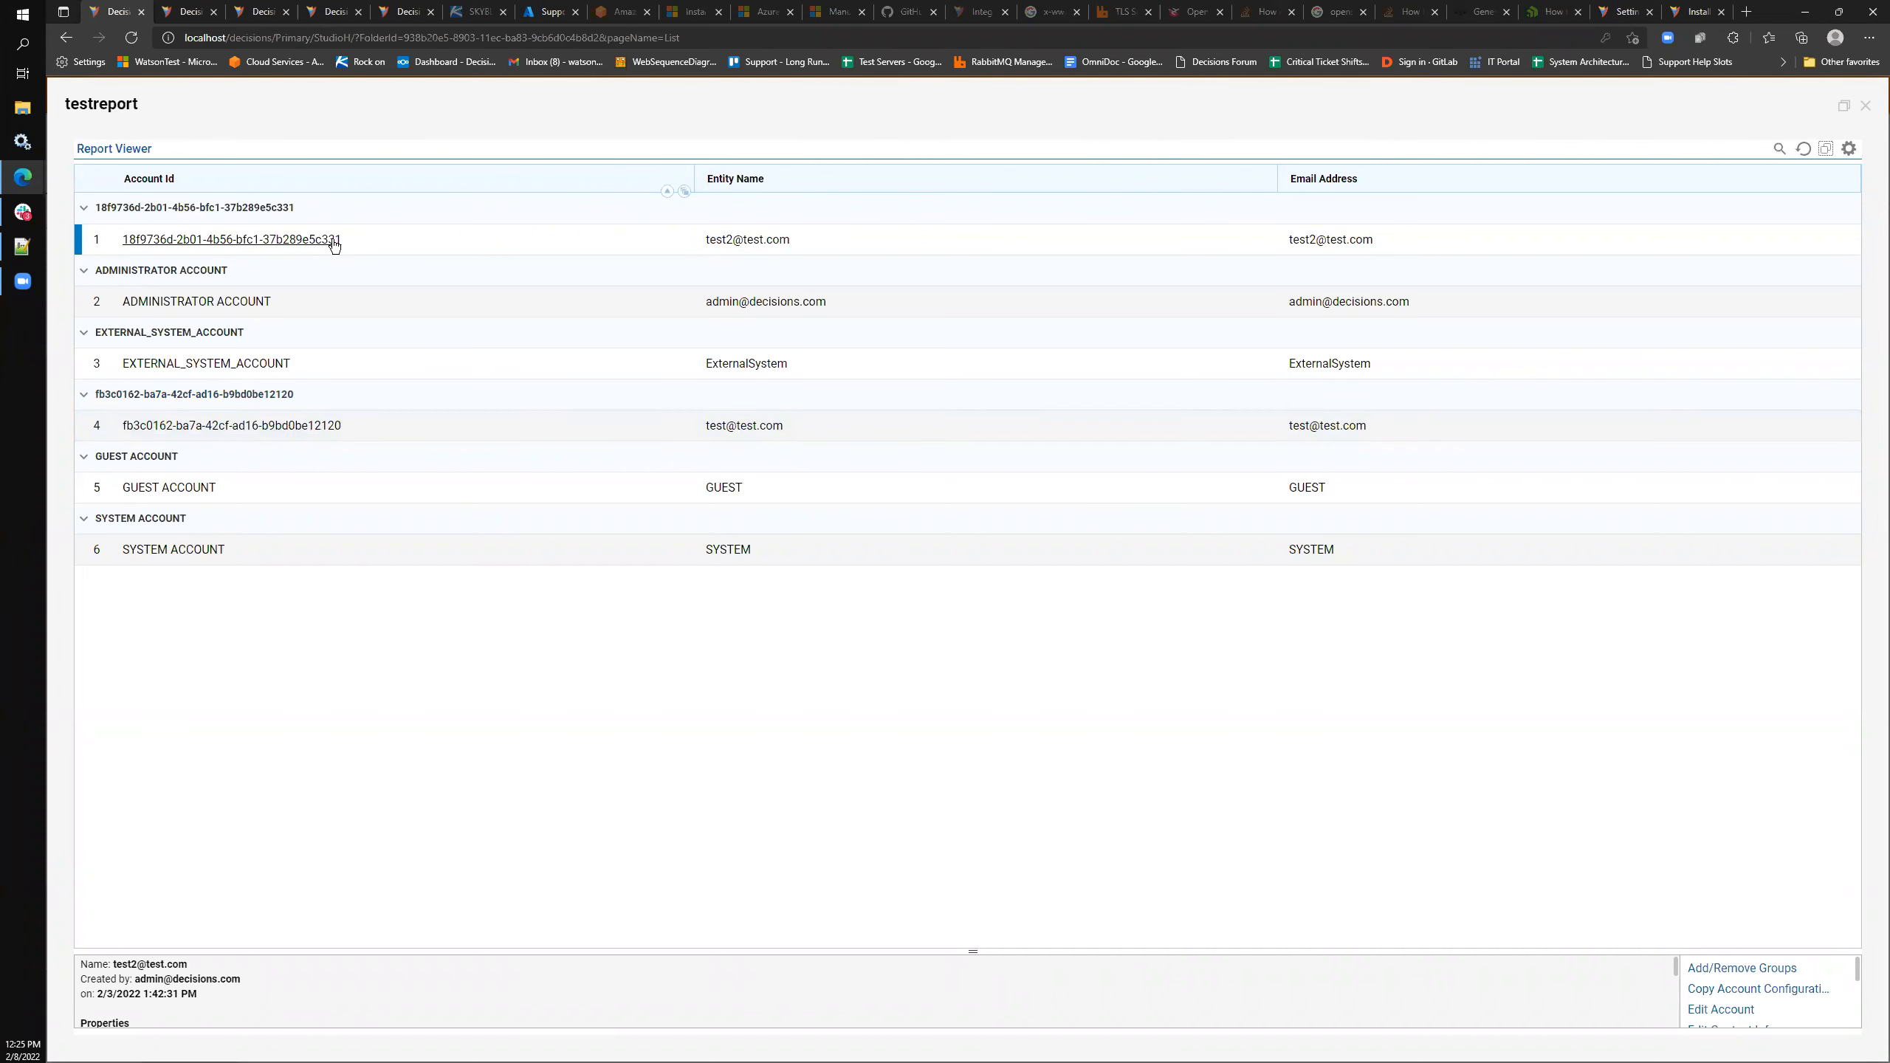
- Check the first Account Id link's actions in the viewer, then close testreport's viewer
{"action": "left_click_drag", "start_coordinate": [336, 240], "coordinate": [368, 244]}
{"action": "left_click", "coordinate": [369, 239]}
{"action": "left_click", "coordinate": [209, 234]}
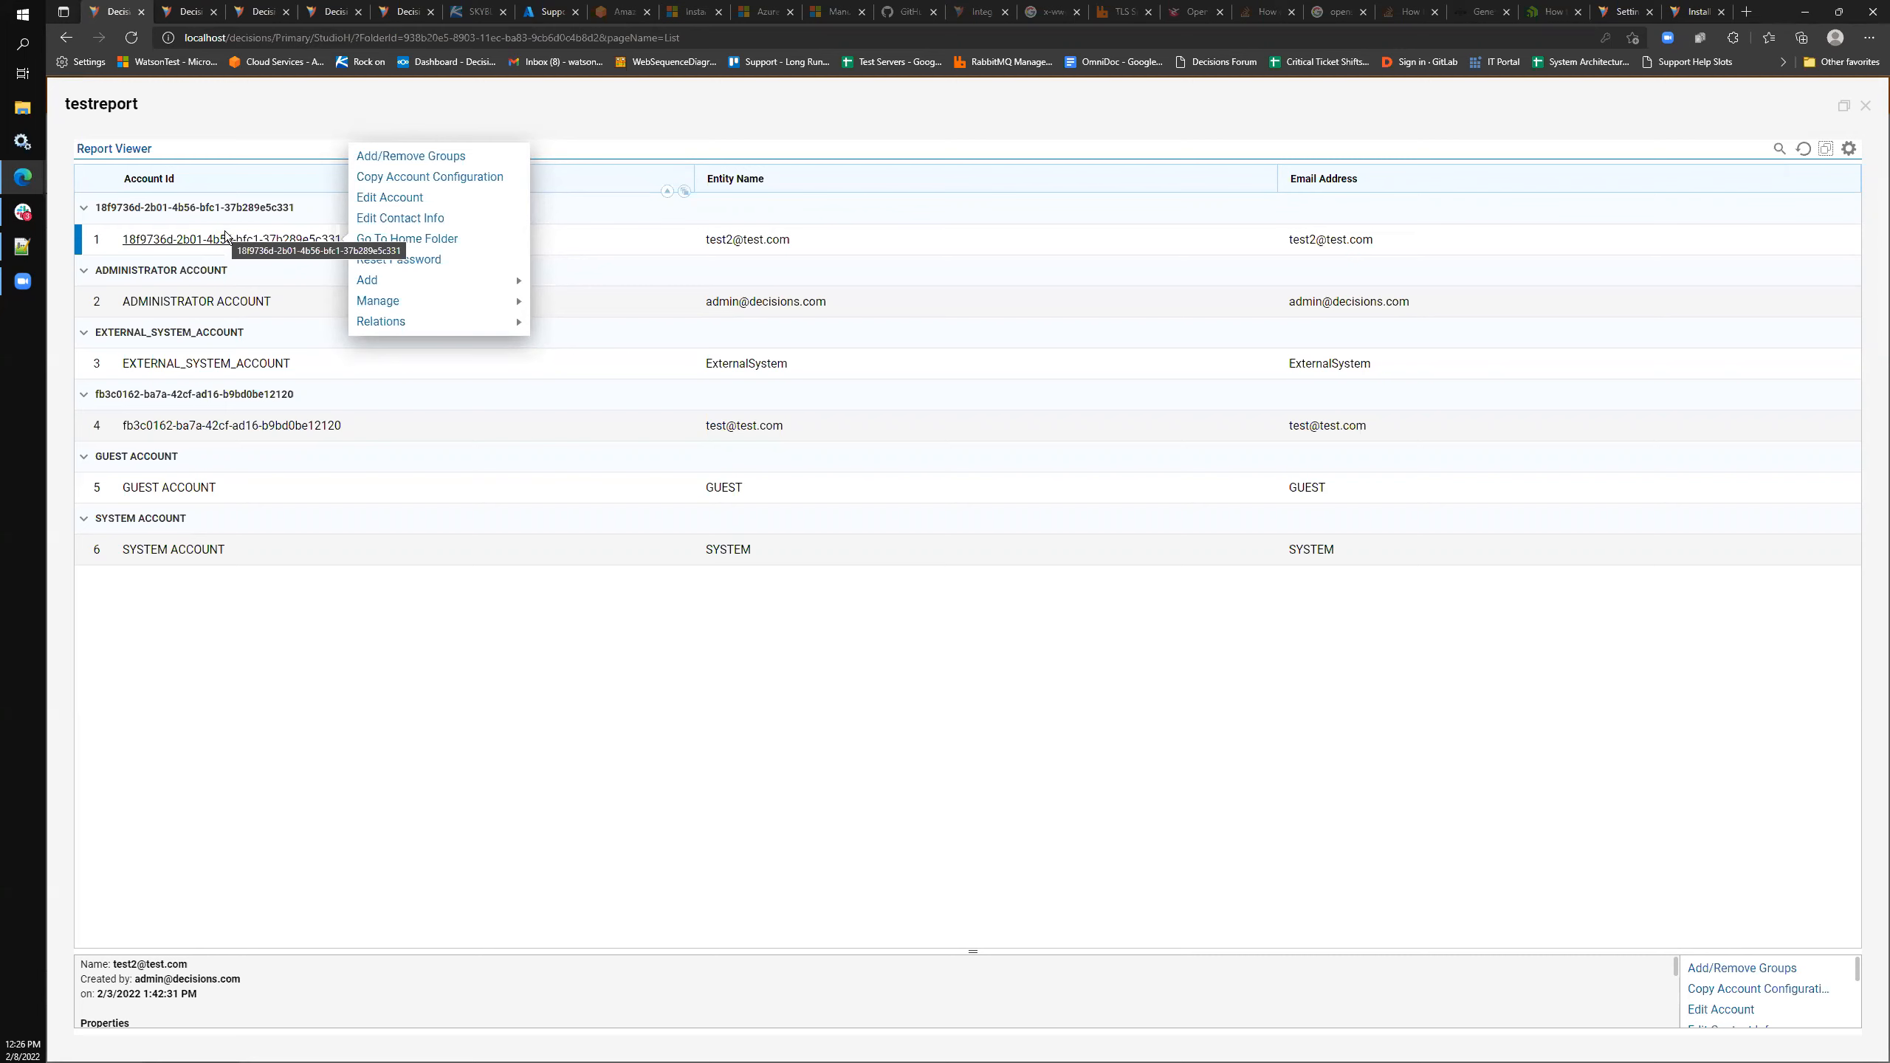
{"action": "left_click", "coordinate": [224, 241]}
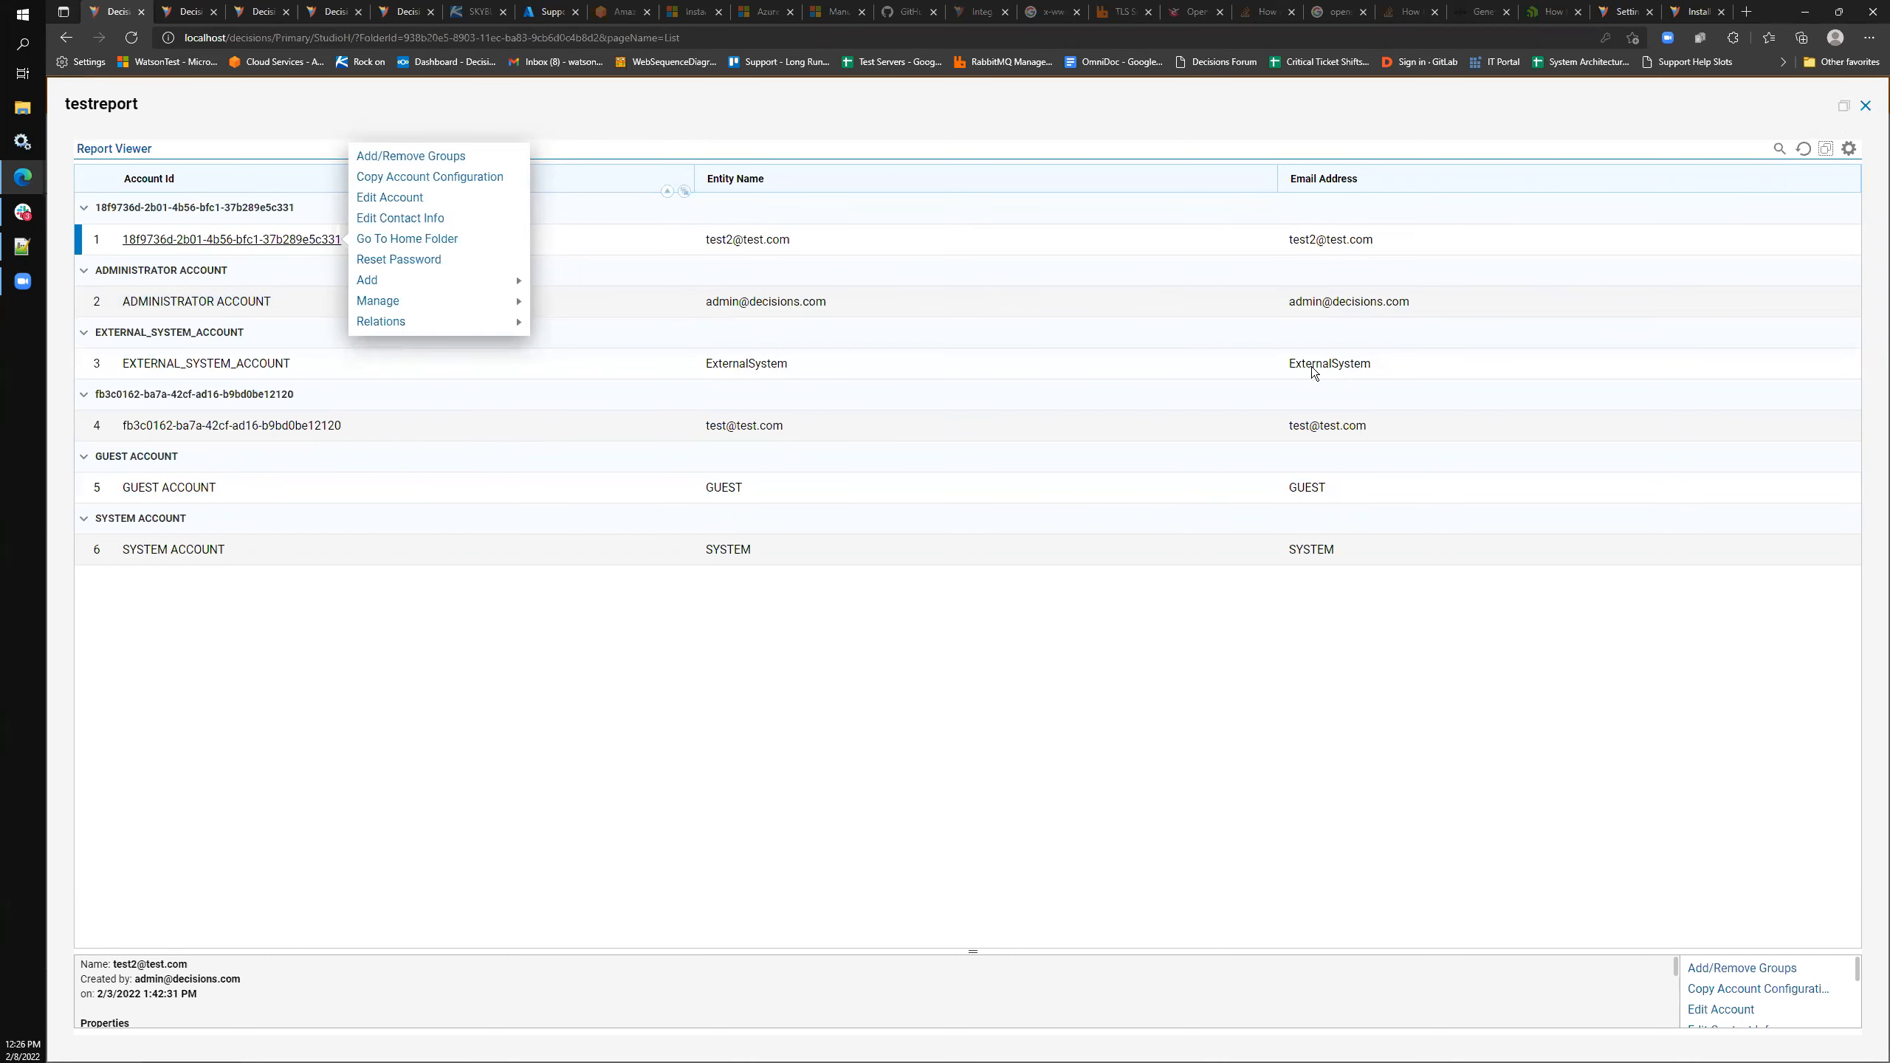
{"action": "left_click", "coordinate": [1867, 106]}
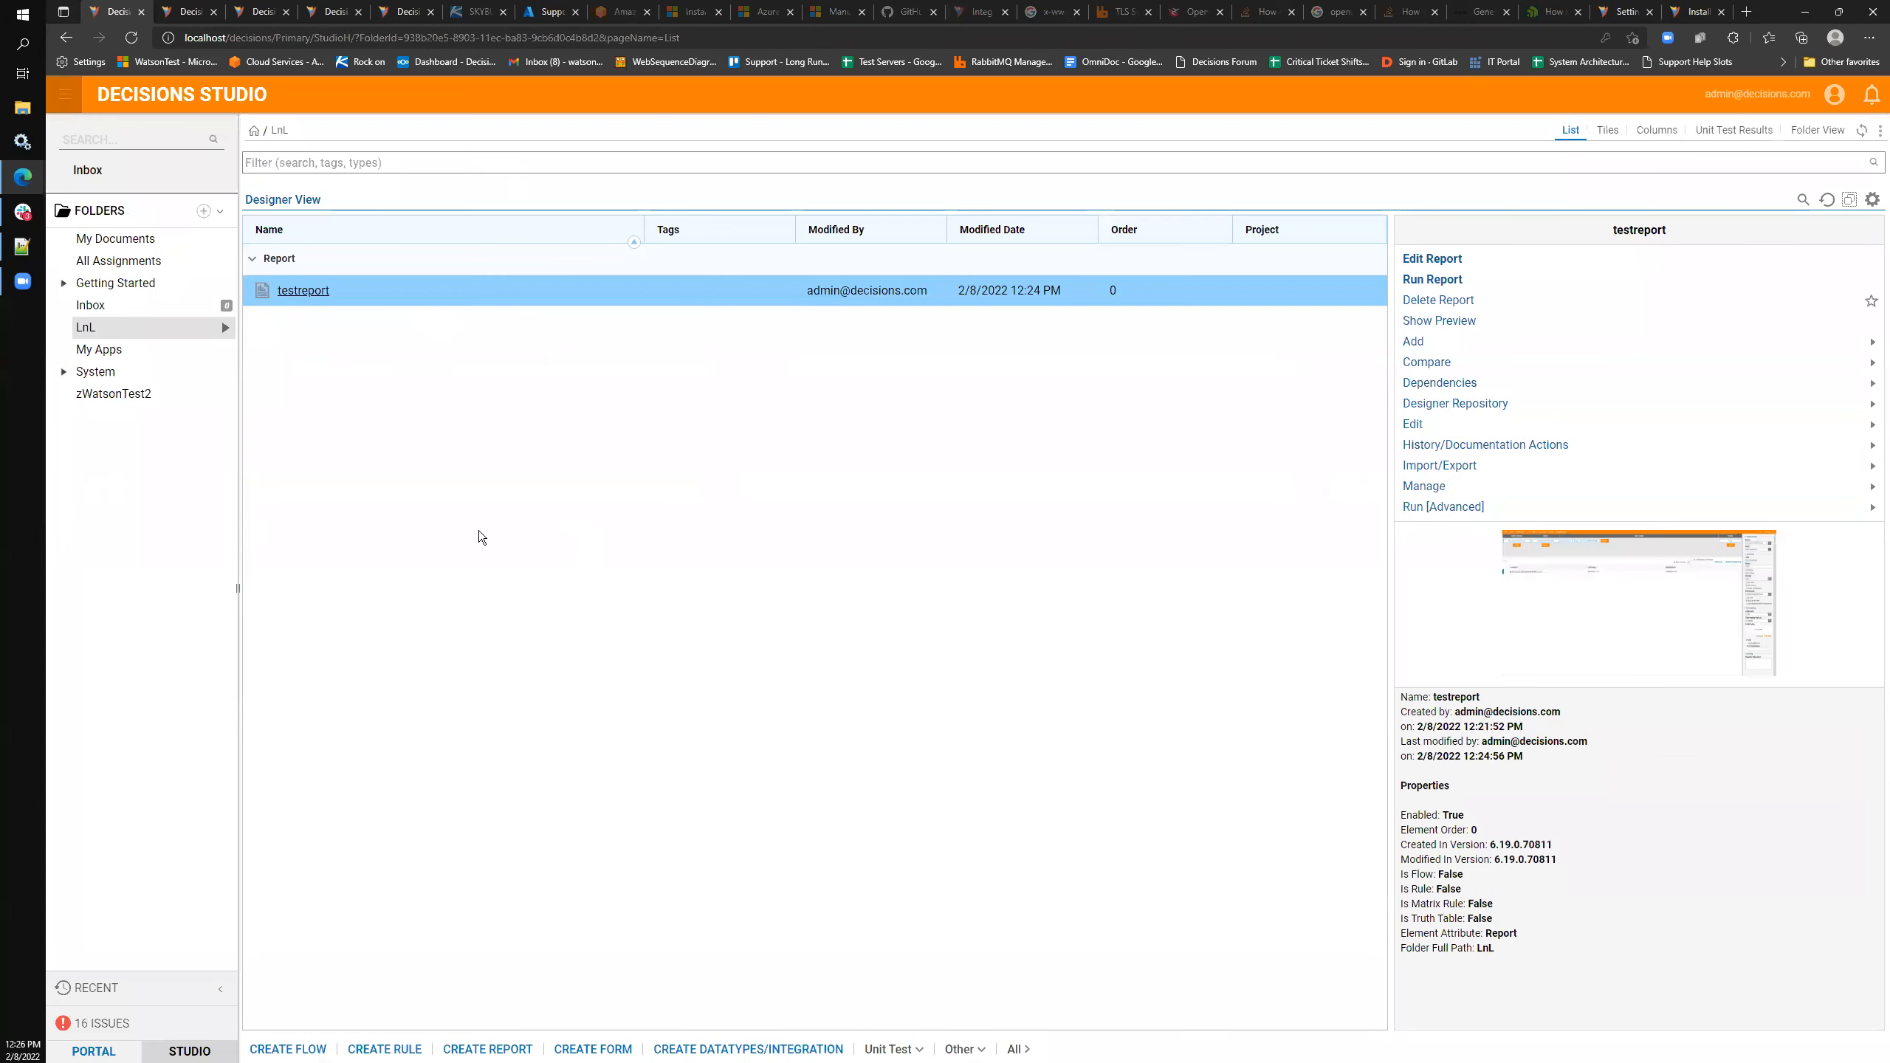
- Reopen testreport in the designer and enable Send Data As Filter Change Source on Account Id
{"action": "left_click", "coordinate": [322, 294]}
{"action": "left_click", "coordinate": [342, 155]}
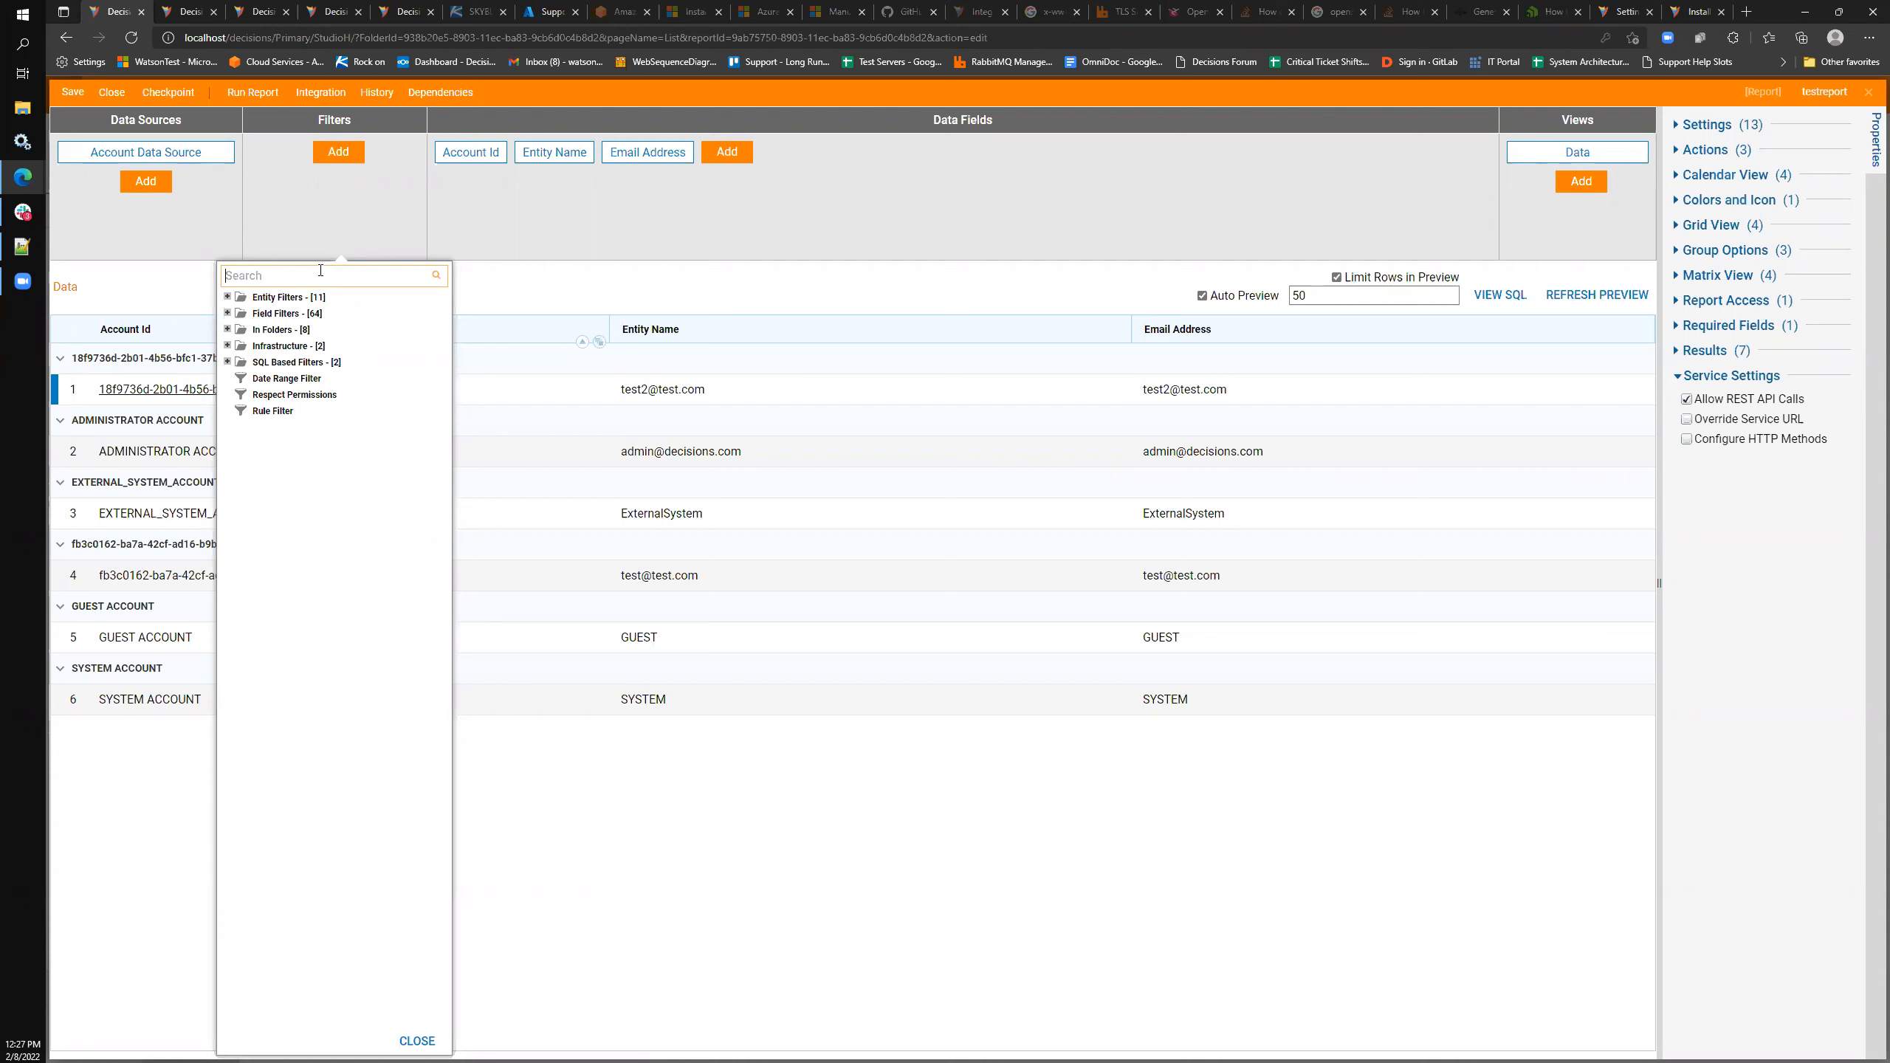
{"action": "left_click", "coordinate": [483, 152]}
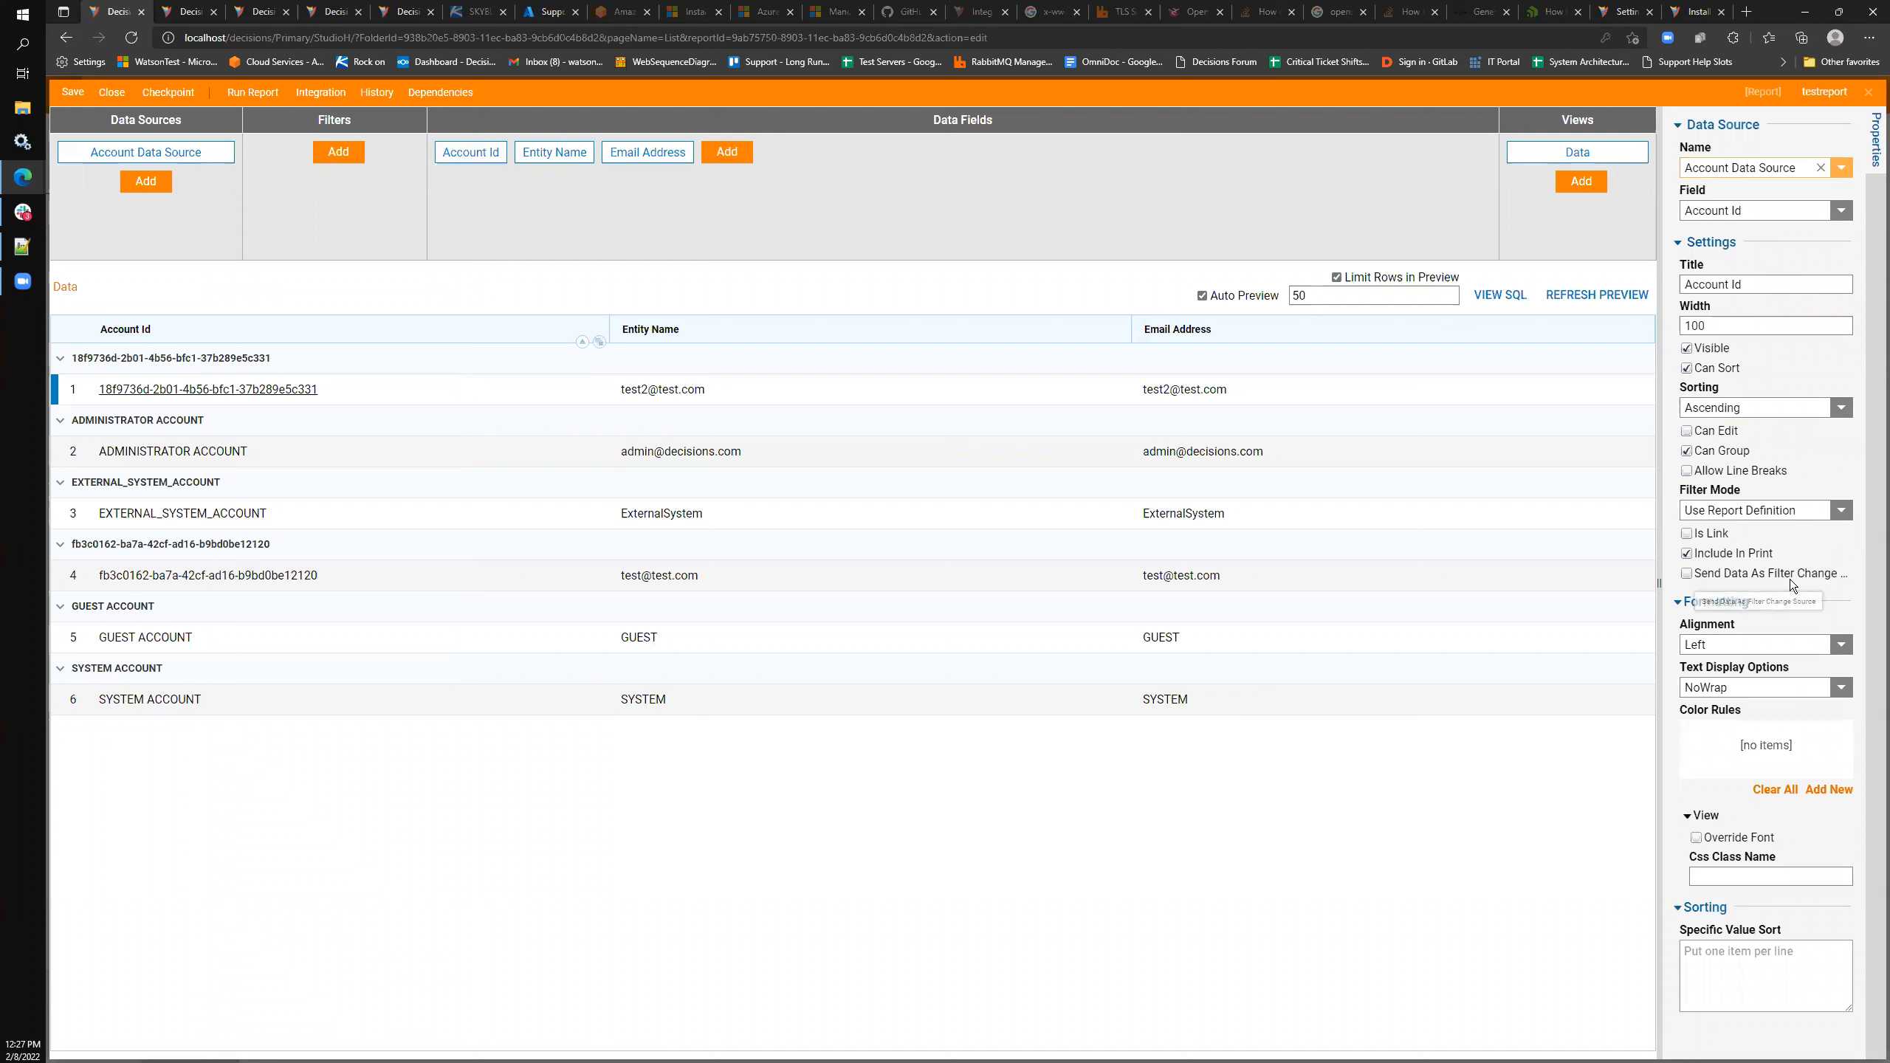
{"action": "left_click", "coordinate": [1750, 575]}
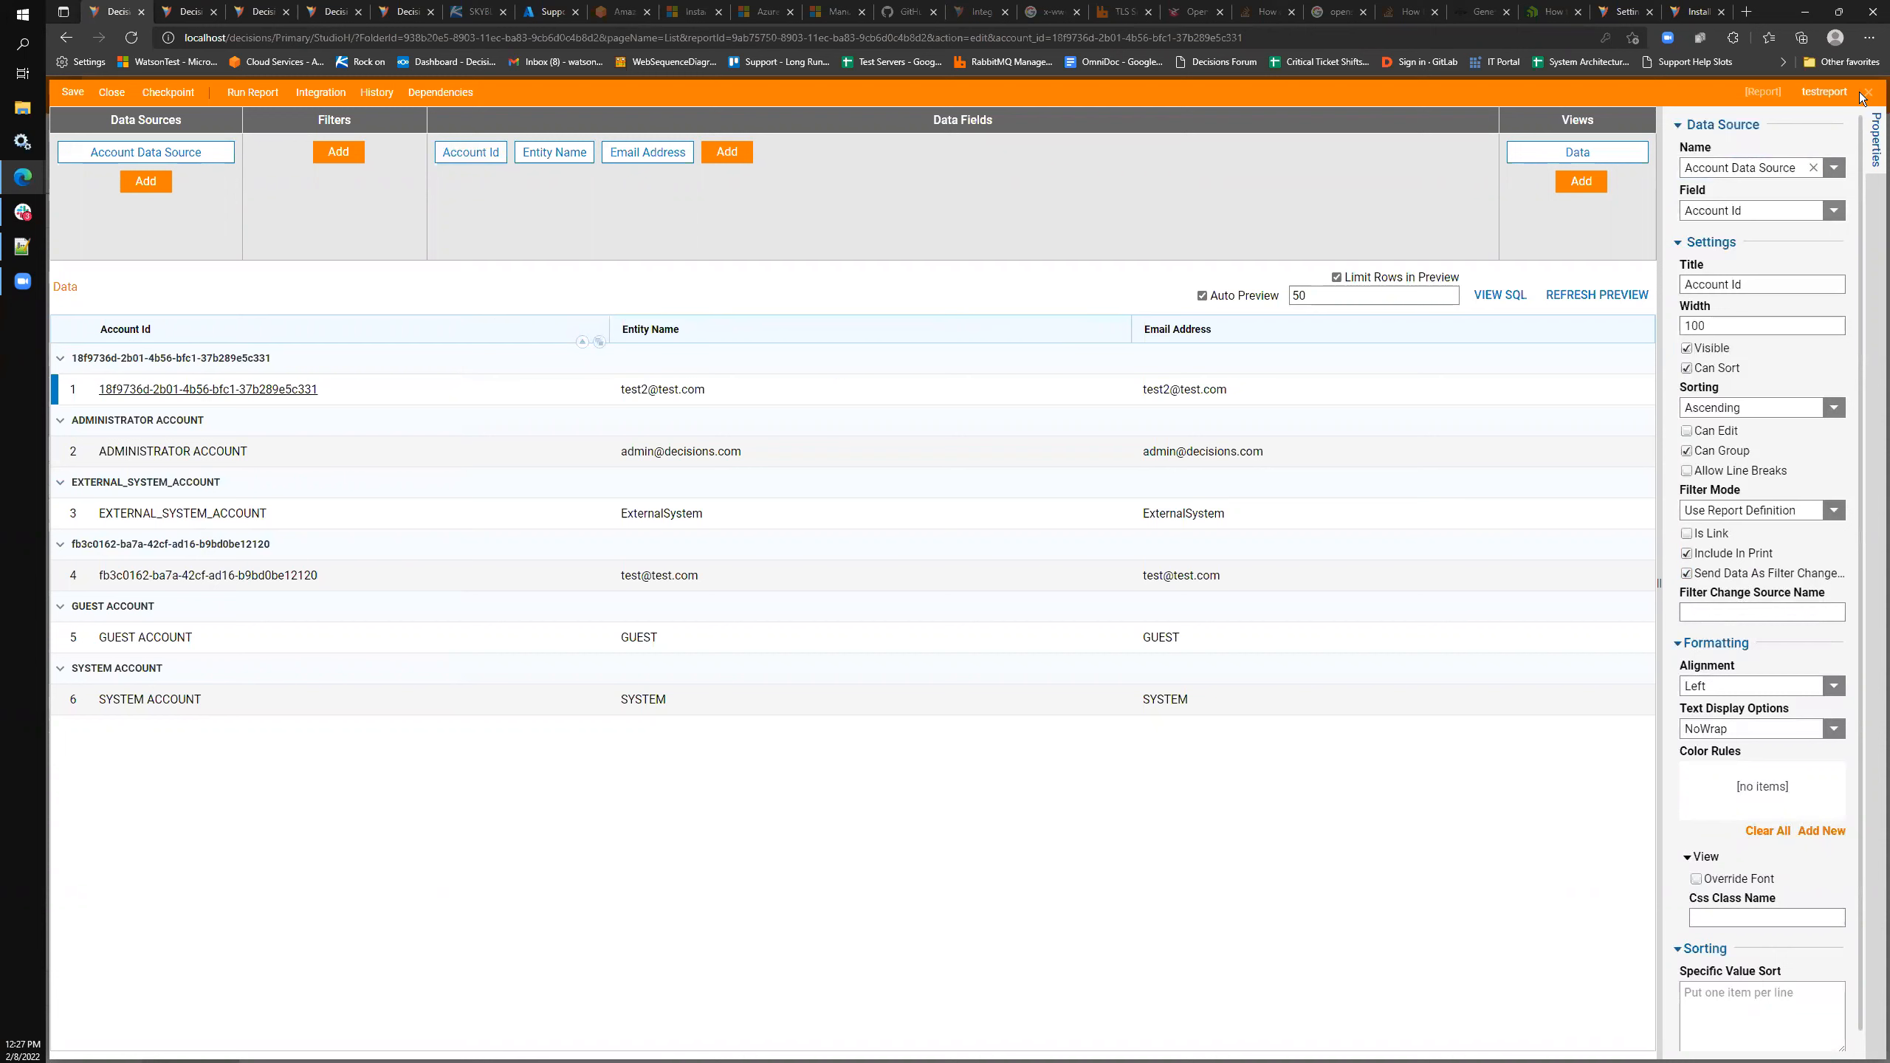
{"action": "left_click", "coordinate": [339, 153]}
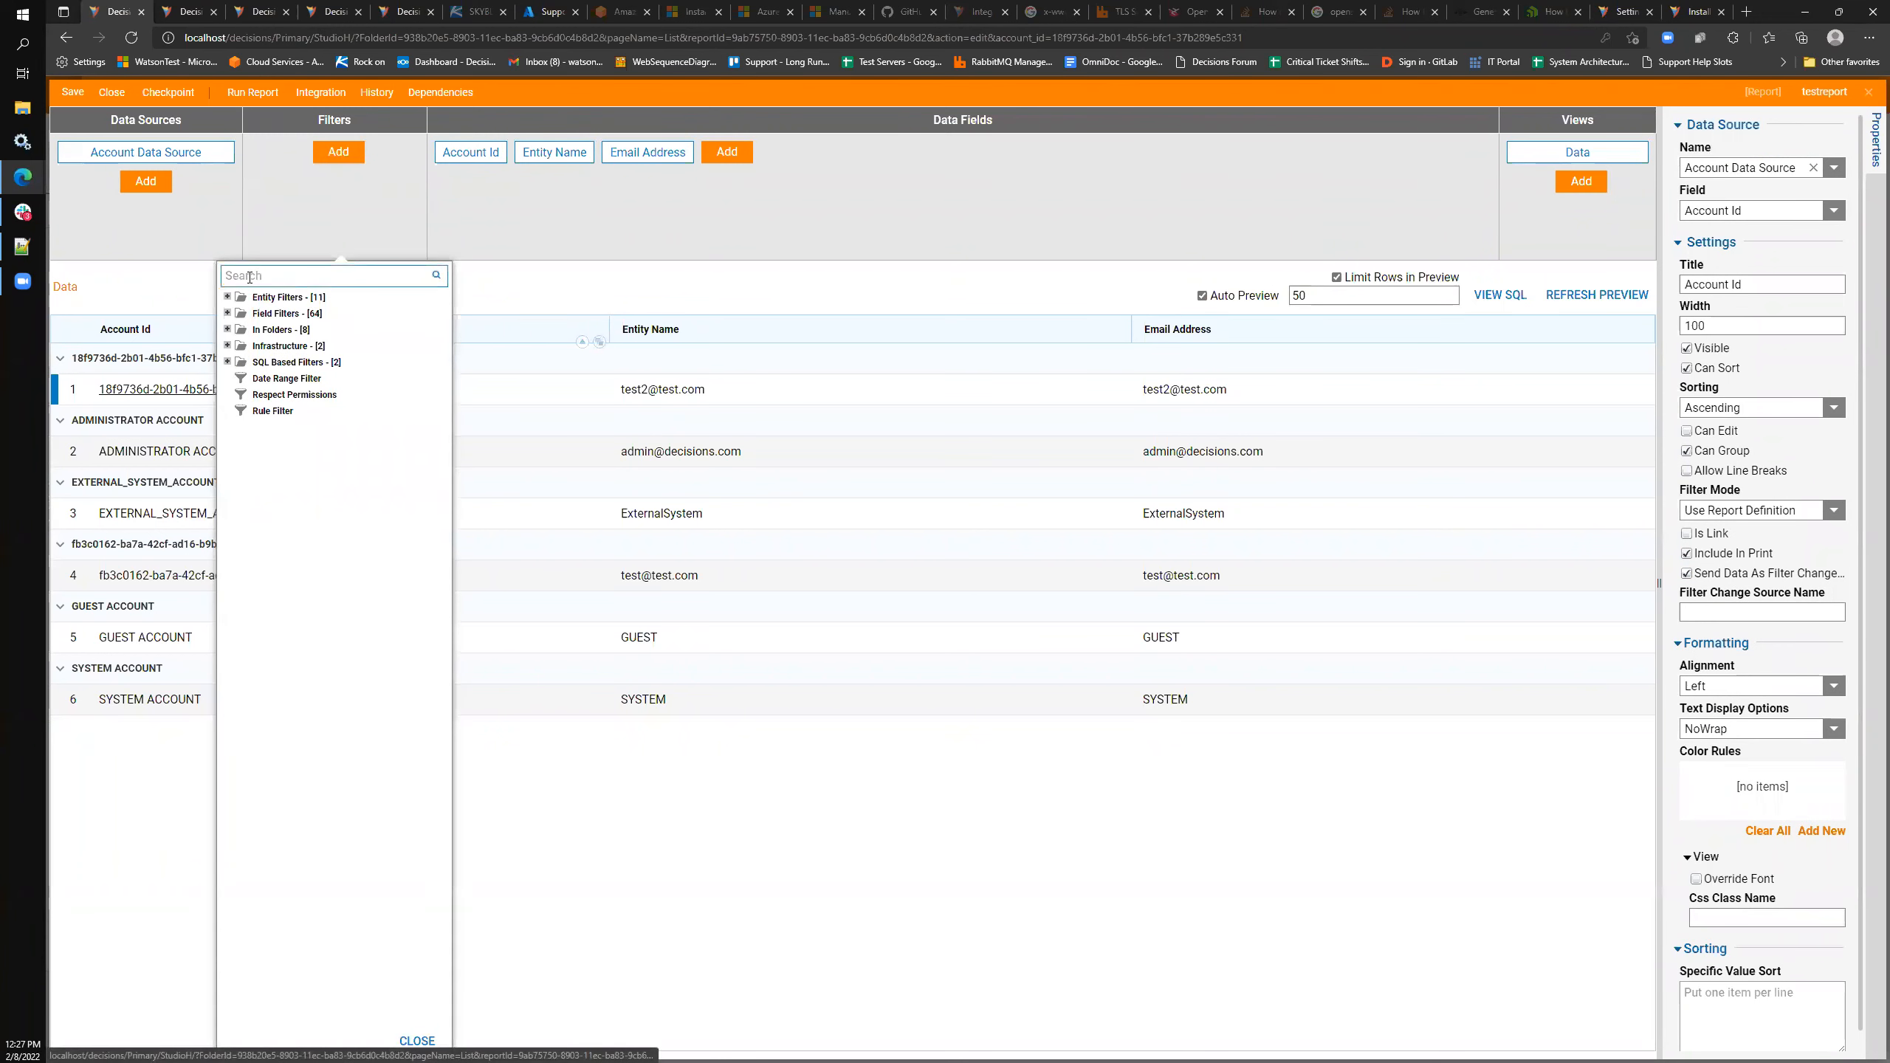
{"action": "left_click", "coordinate": [227, 314]}
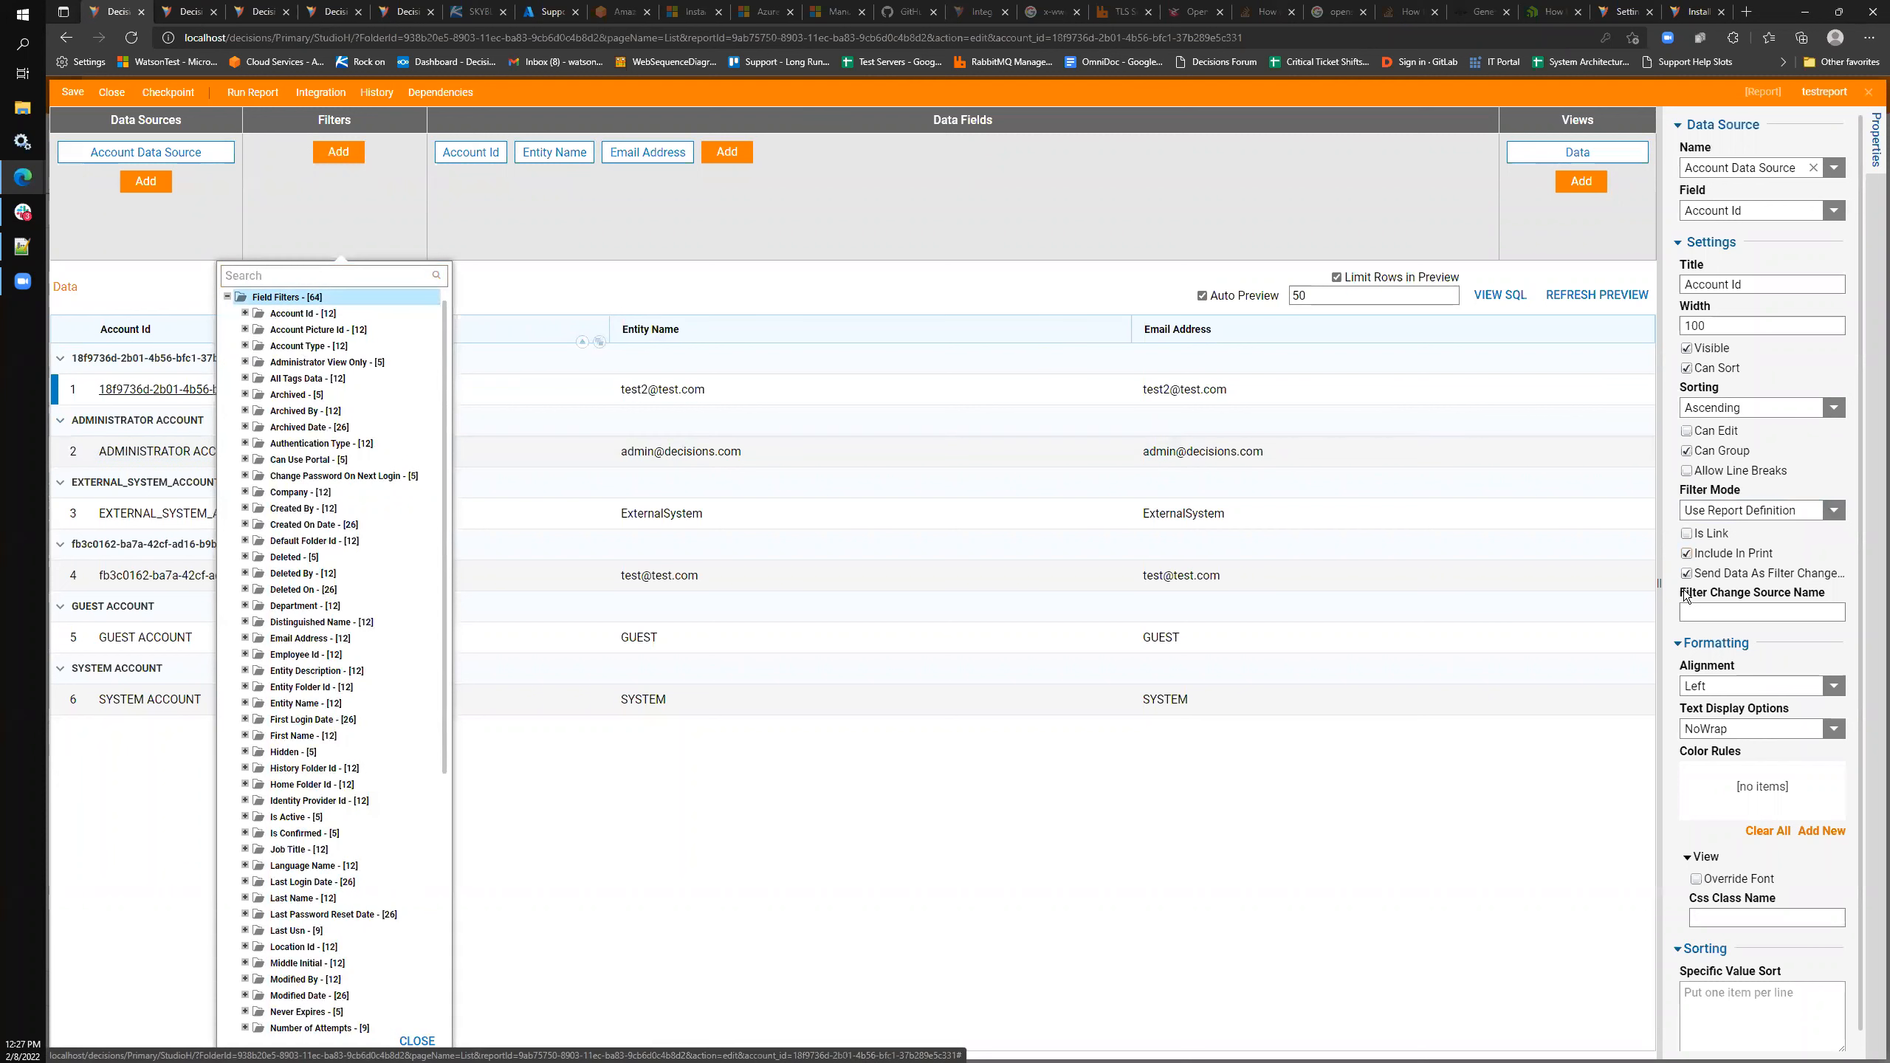
{"action": "left_click", "coordinate": [1706, 611]}
{"action": "left_click", "coordinate": [592, 255]}
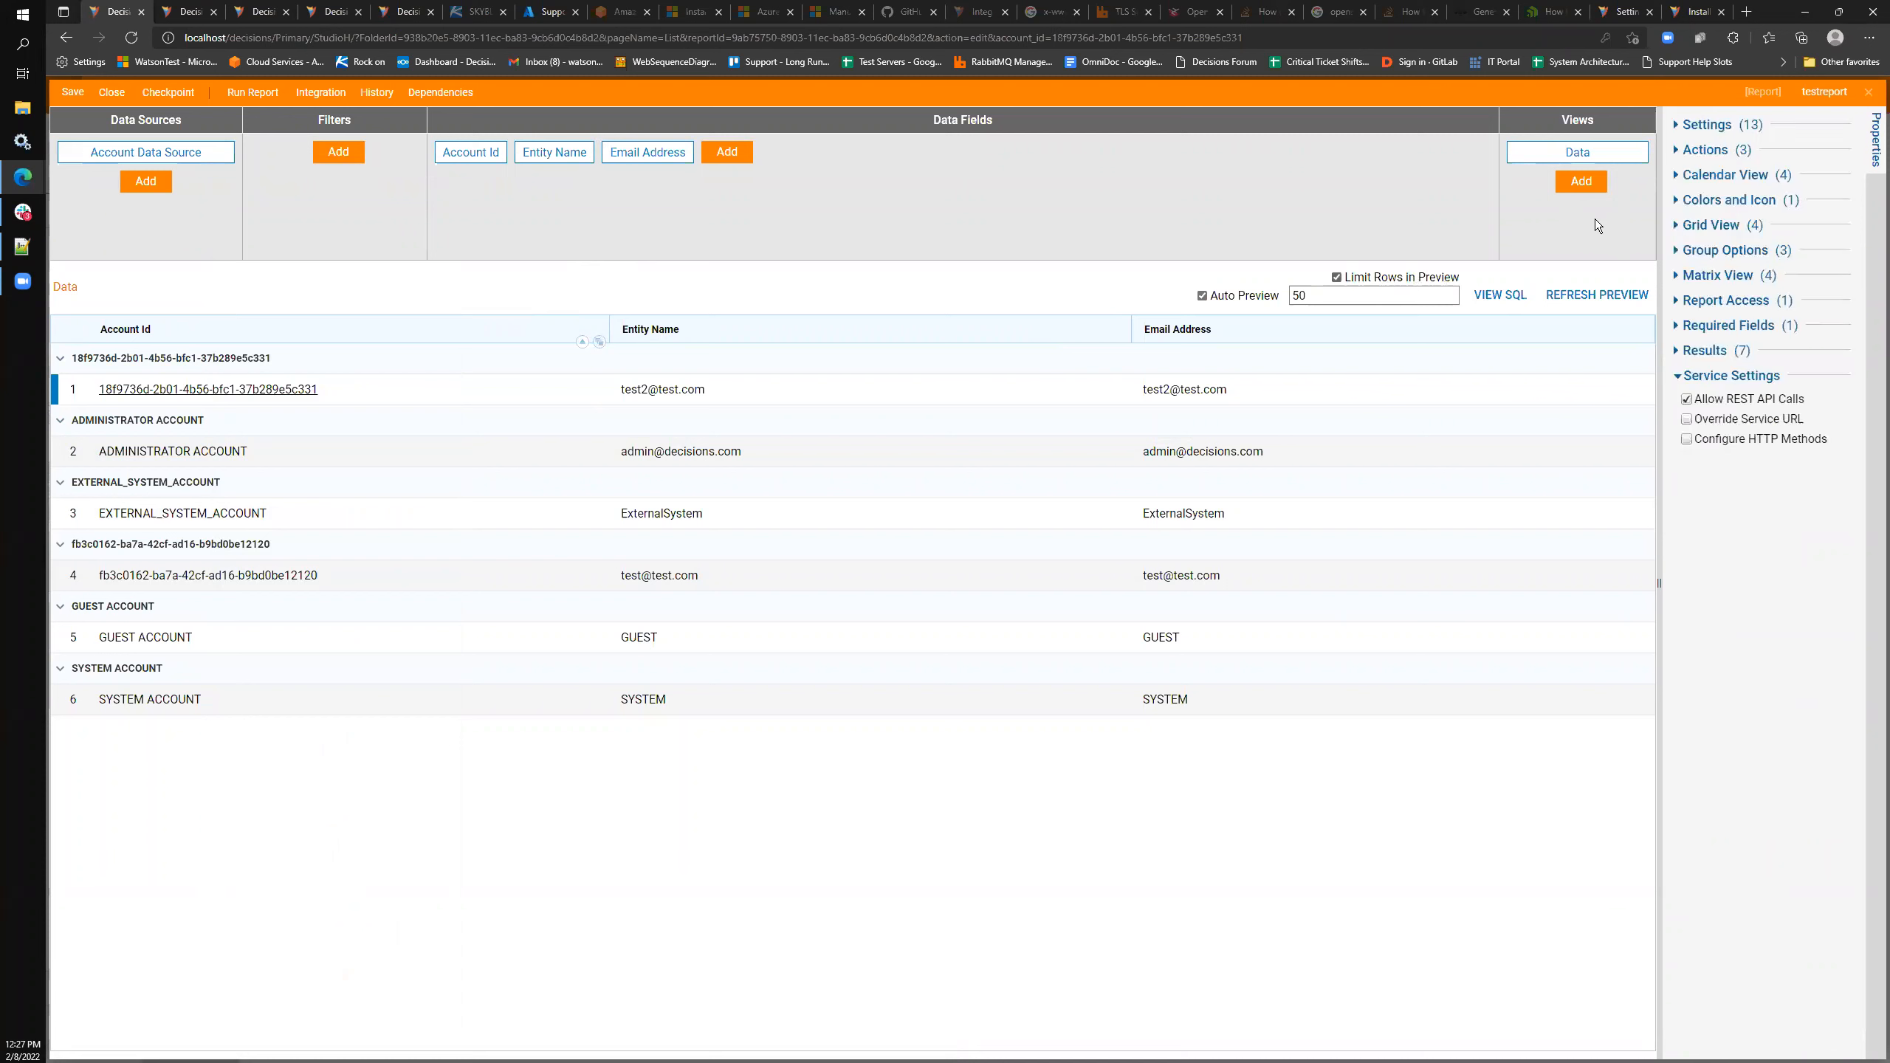
{"action": "left_click", "coordinate": [1869, 92]}
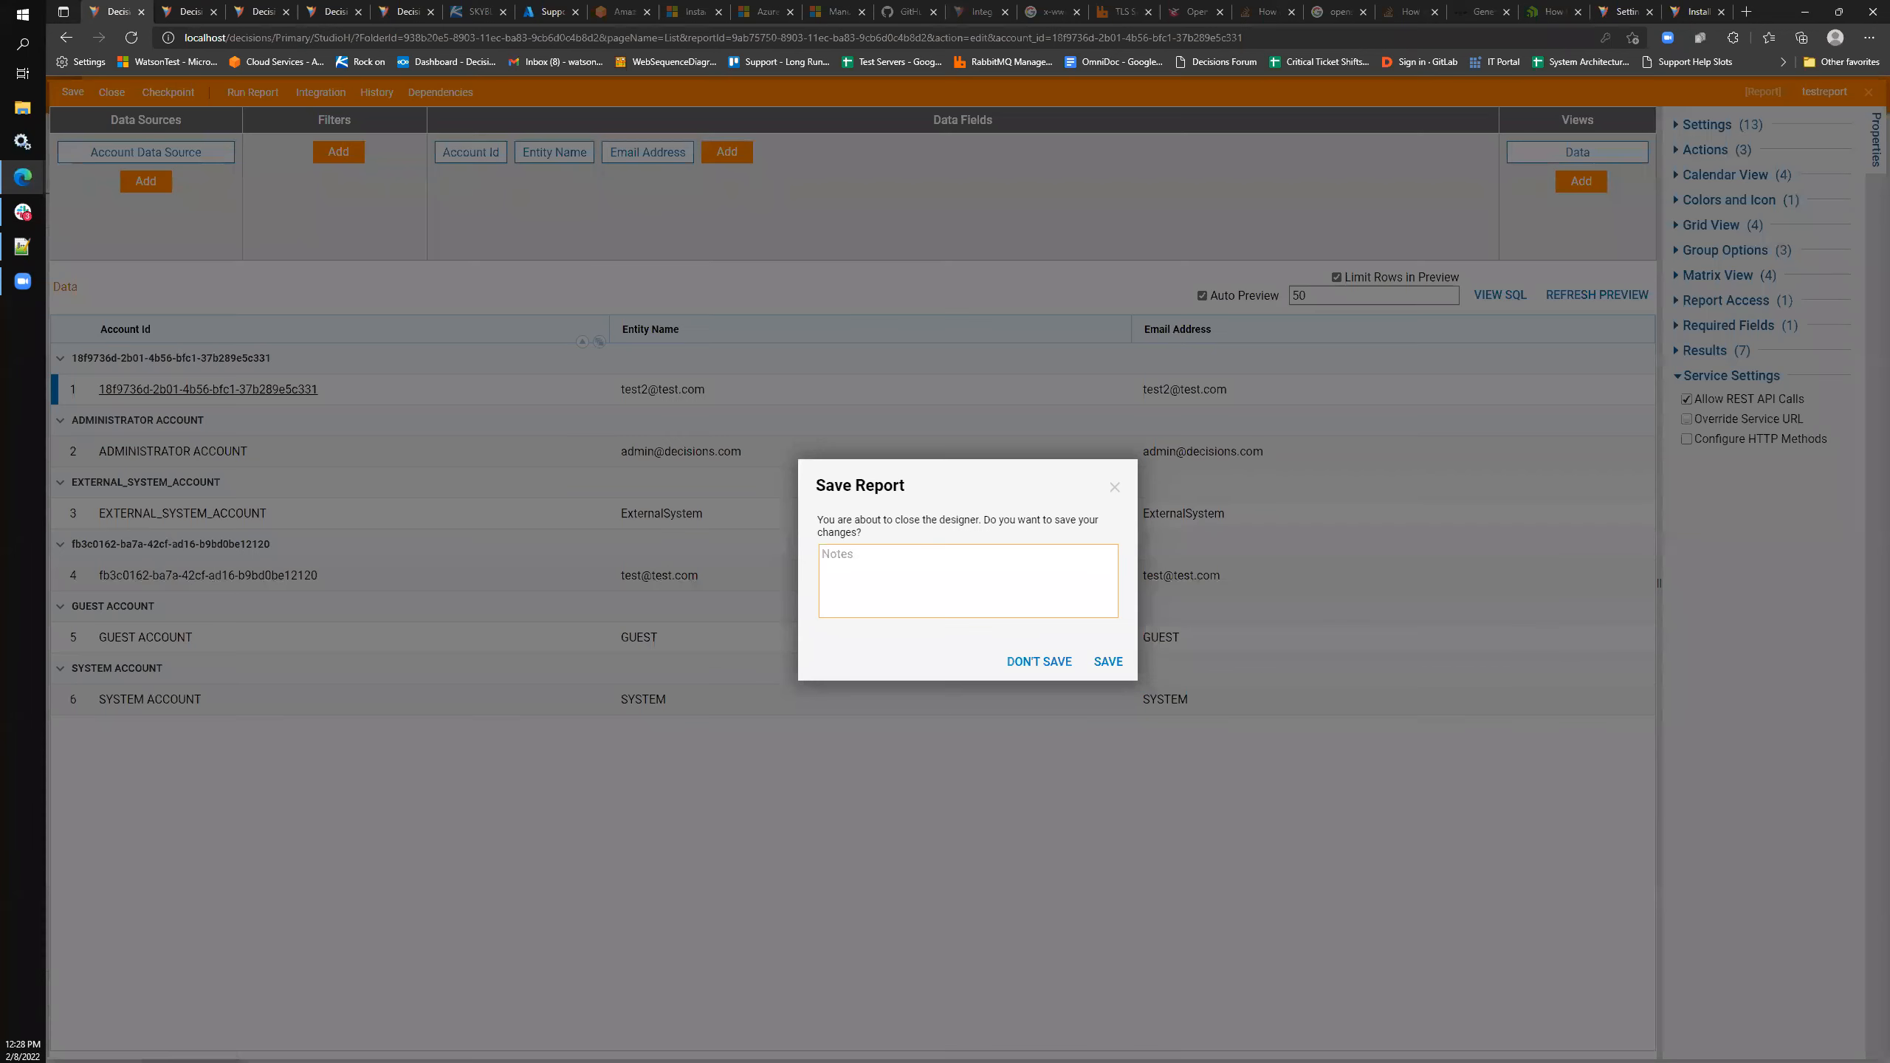
{"action": "left_click", "coordinate": [1115, 487]}
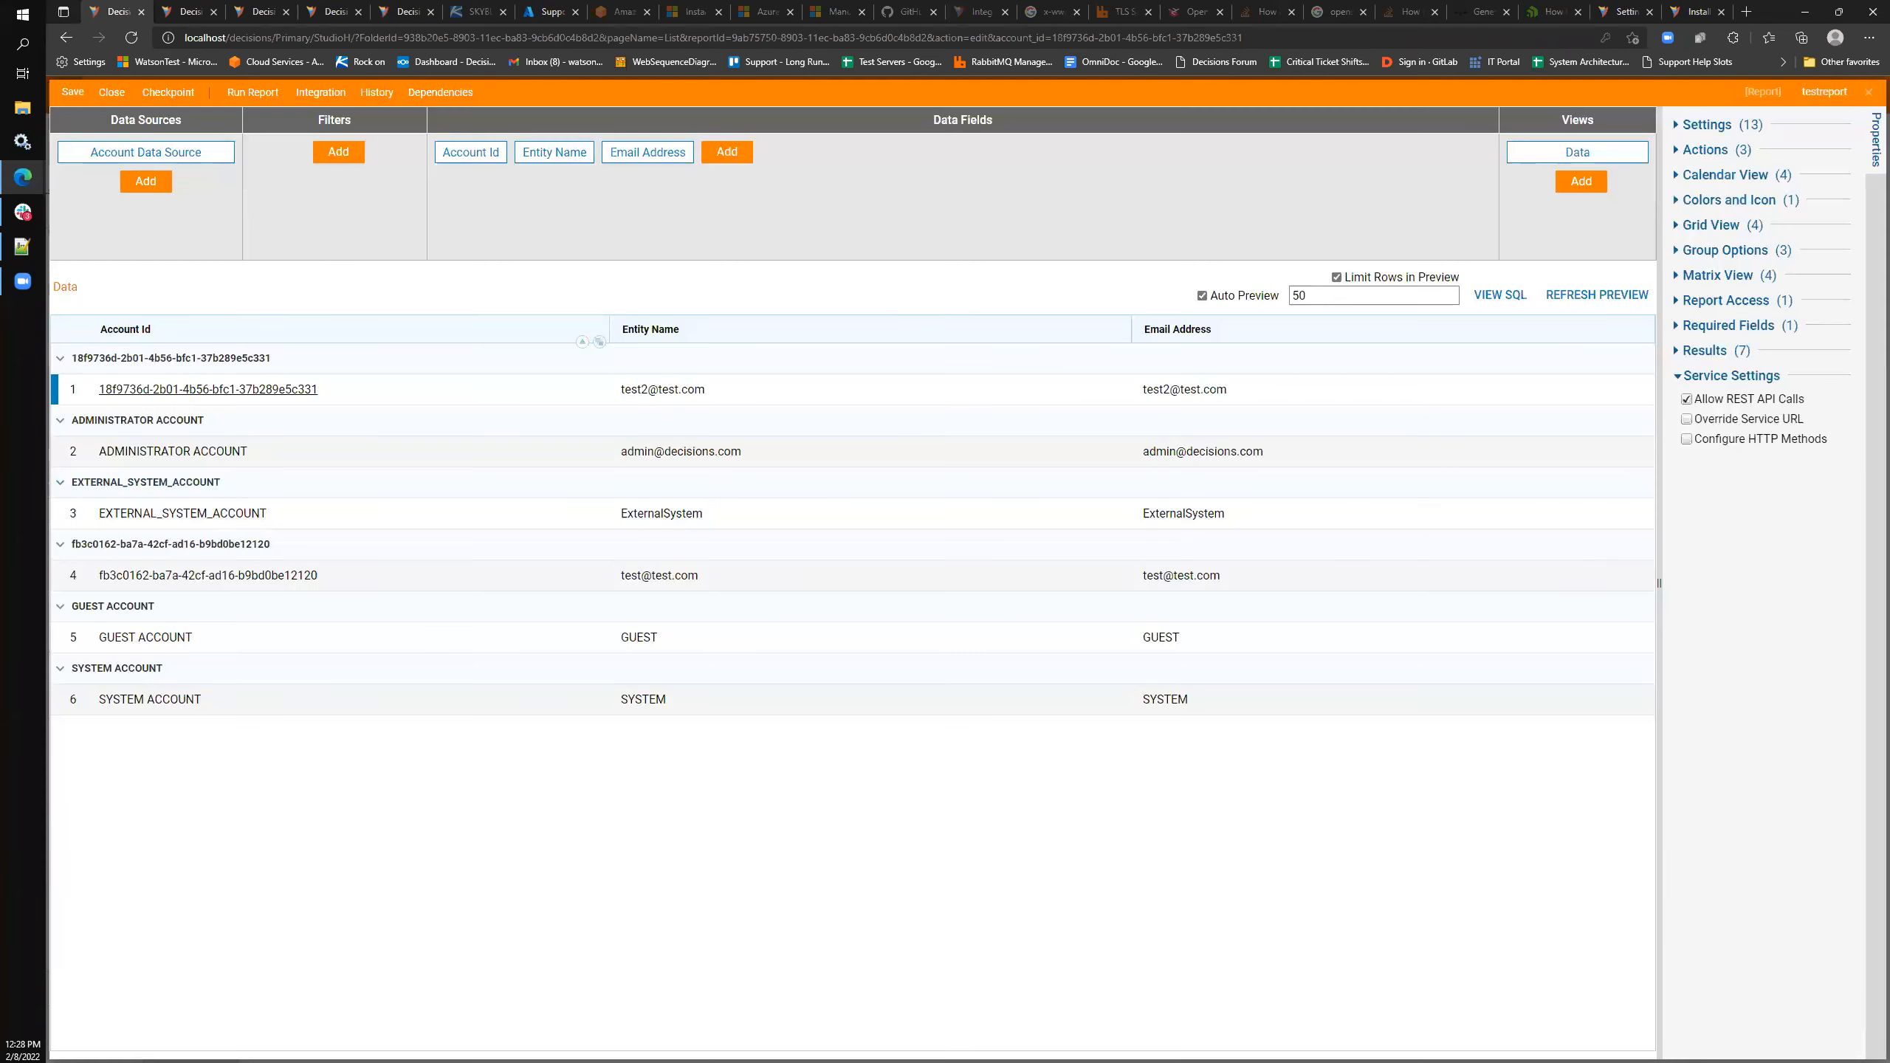
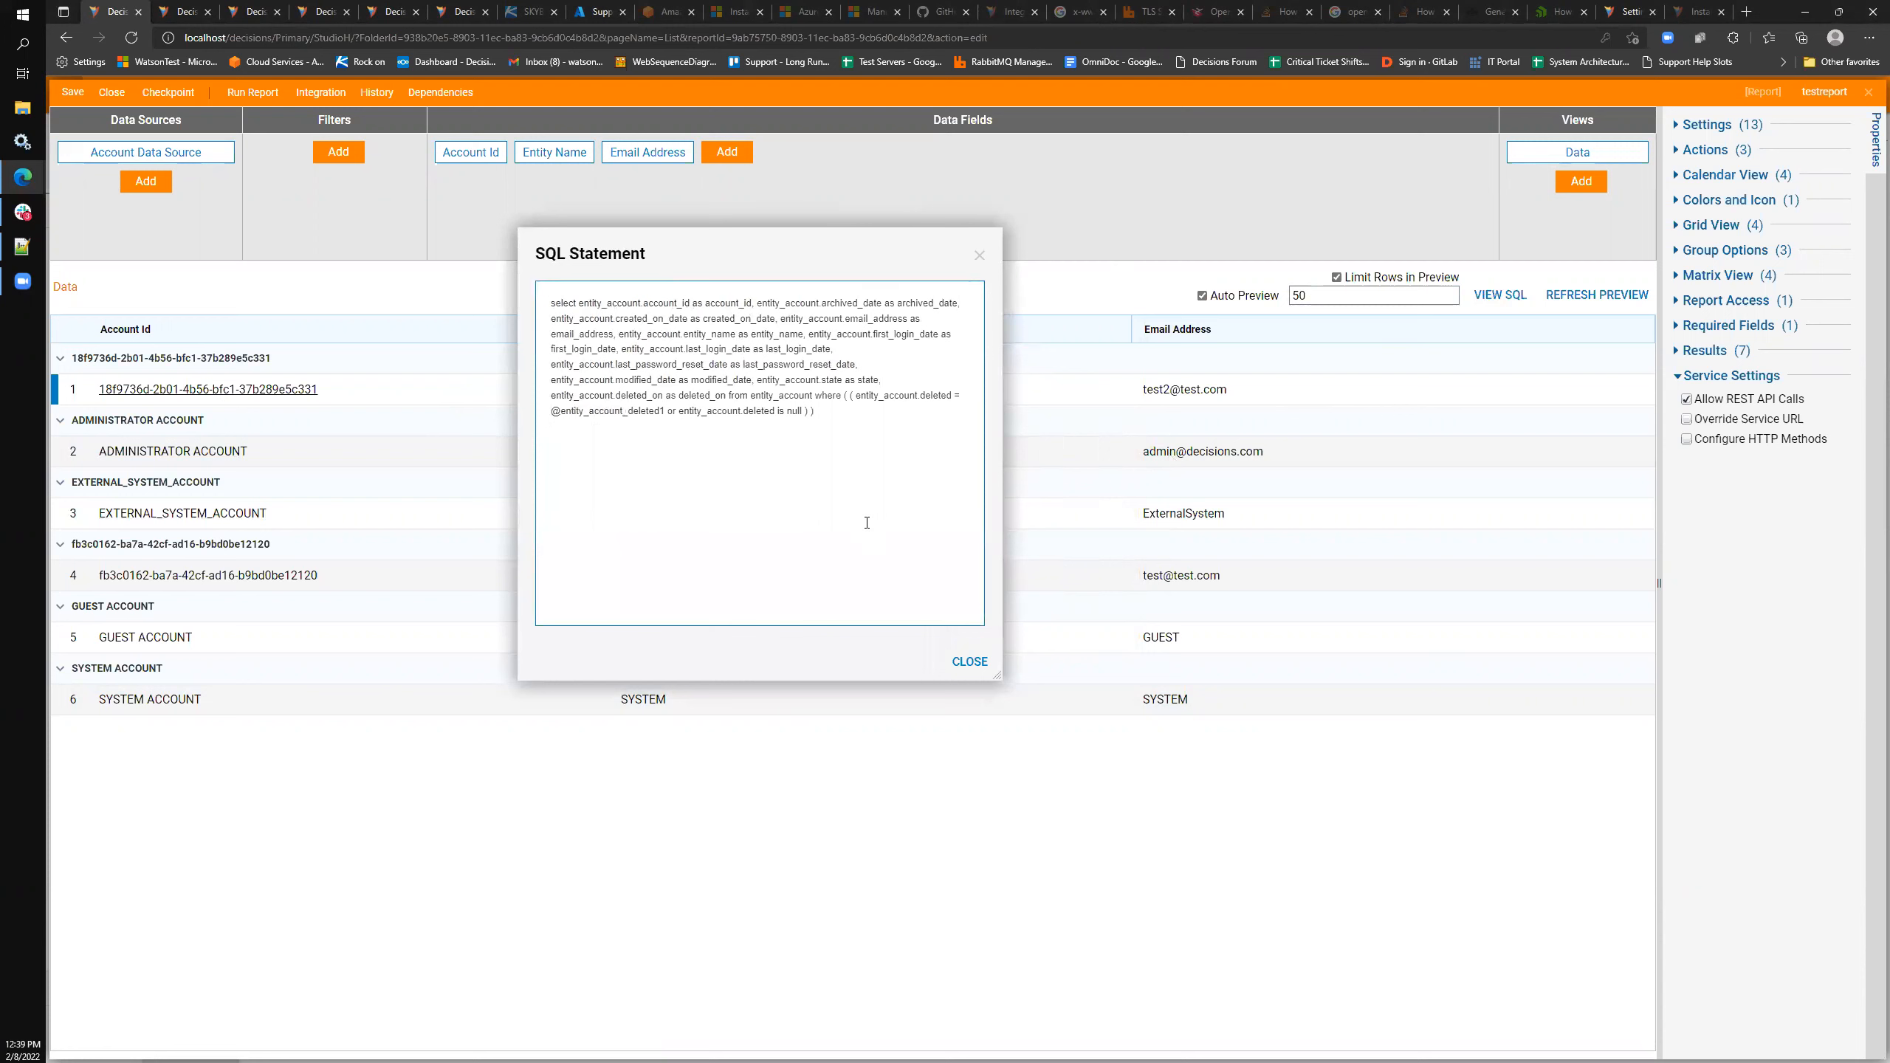
- Widen the SQL Statement window to read the query, close it, and glance at the data sources list
{"action": "left_click_drag", "start_coordinate": [999, 675], "coordinate": [1151, 644]}
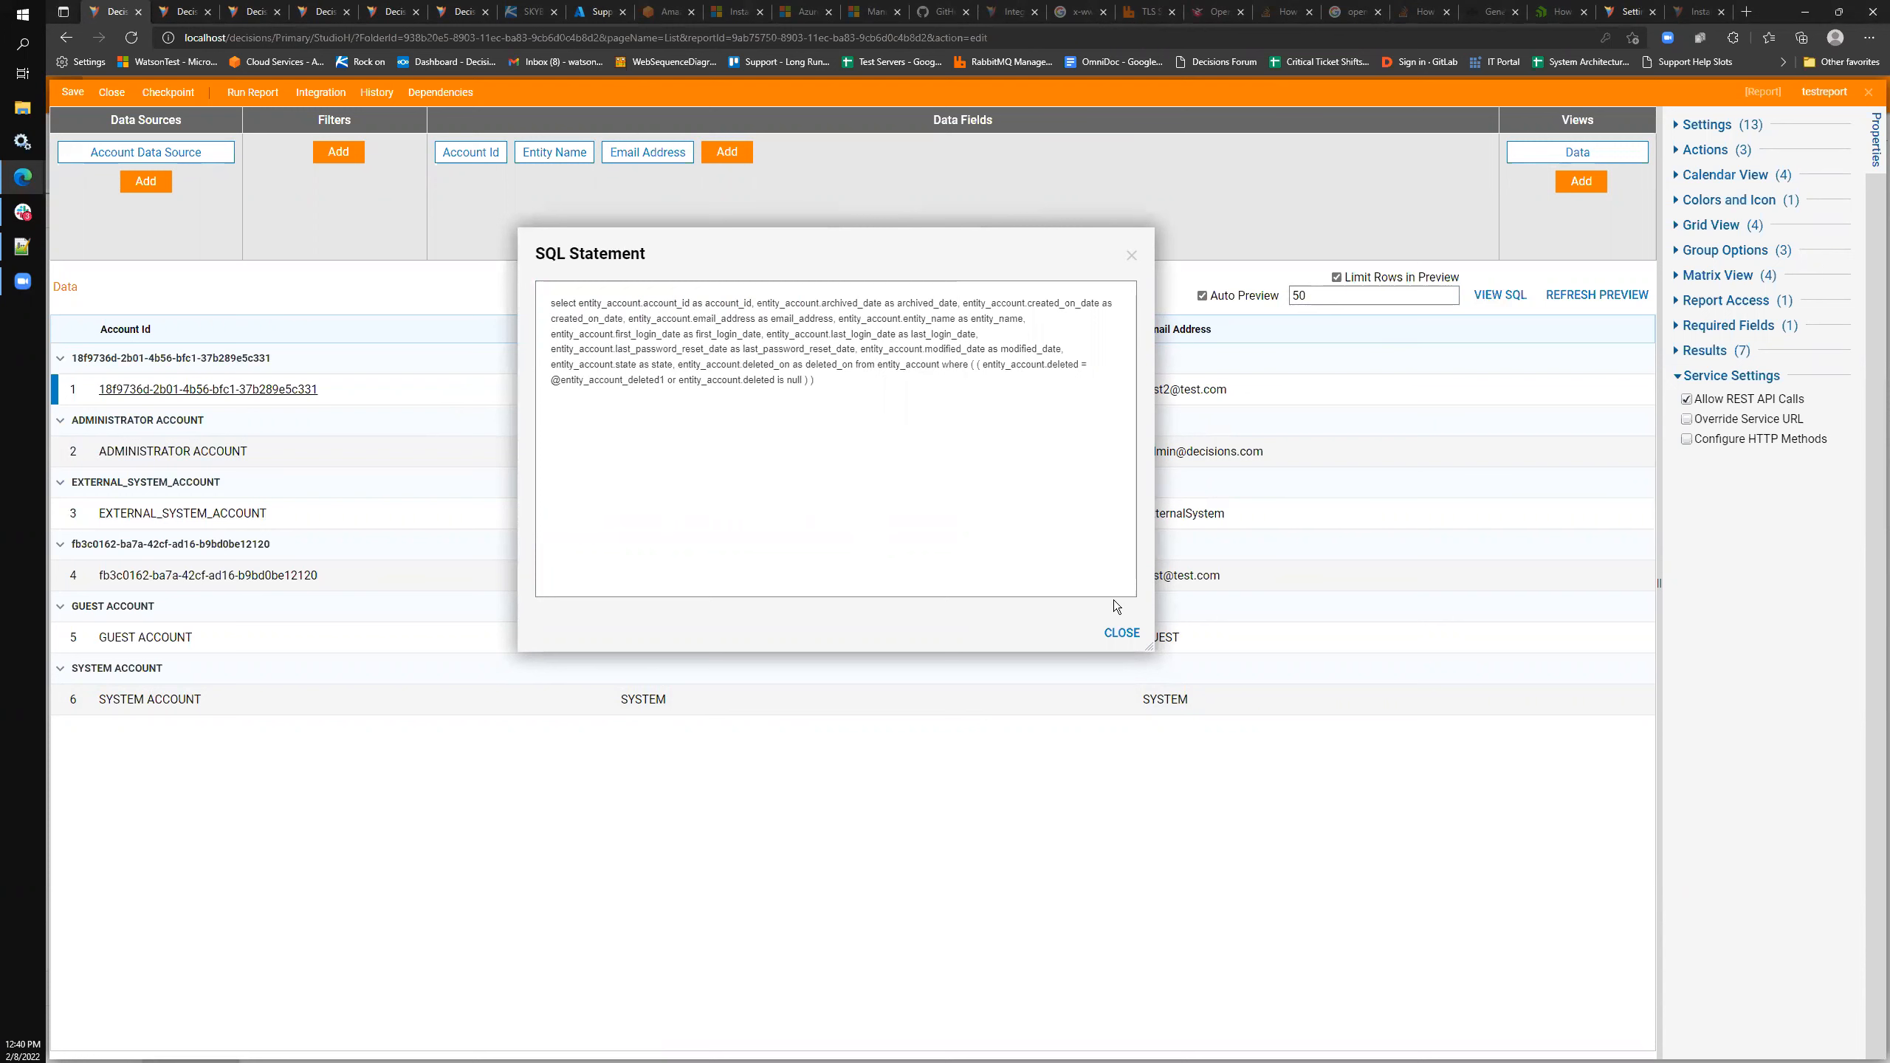
{"action": "left_click", "coordinate": [1132, 256]}
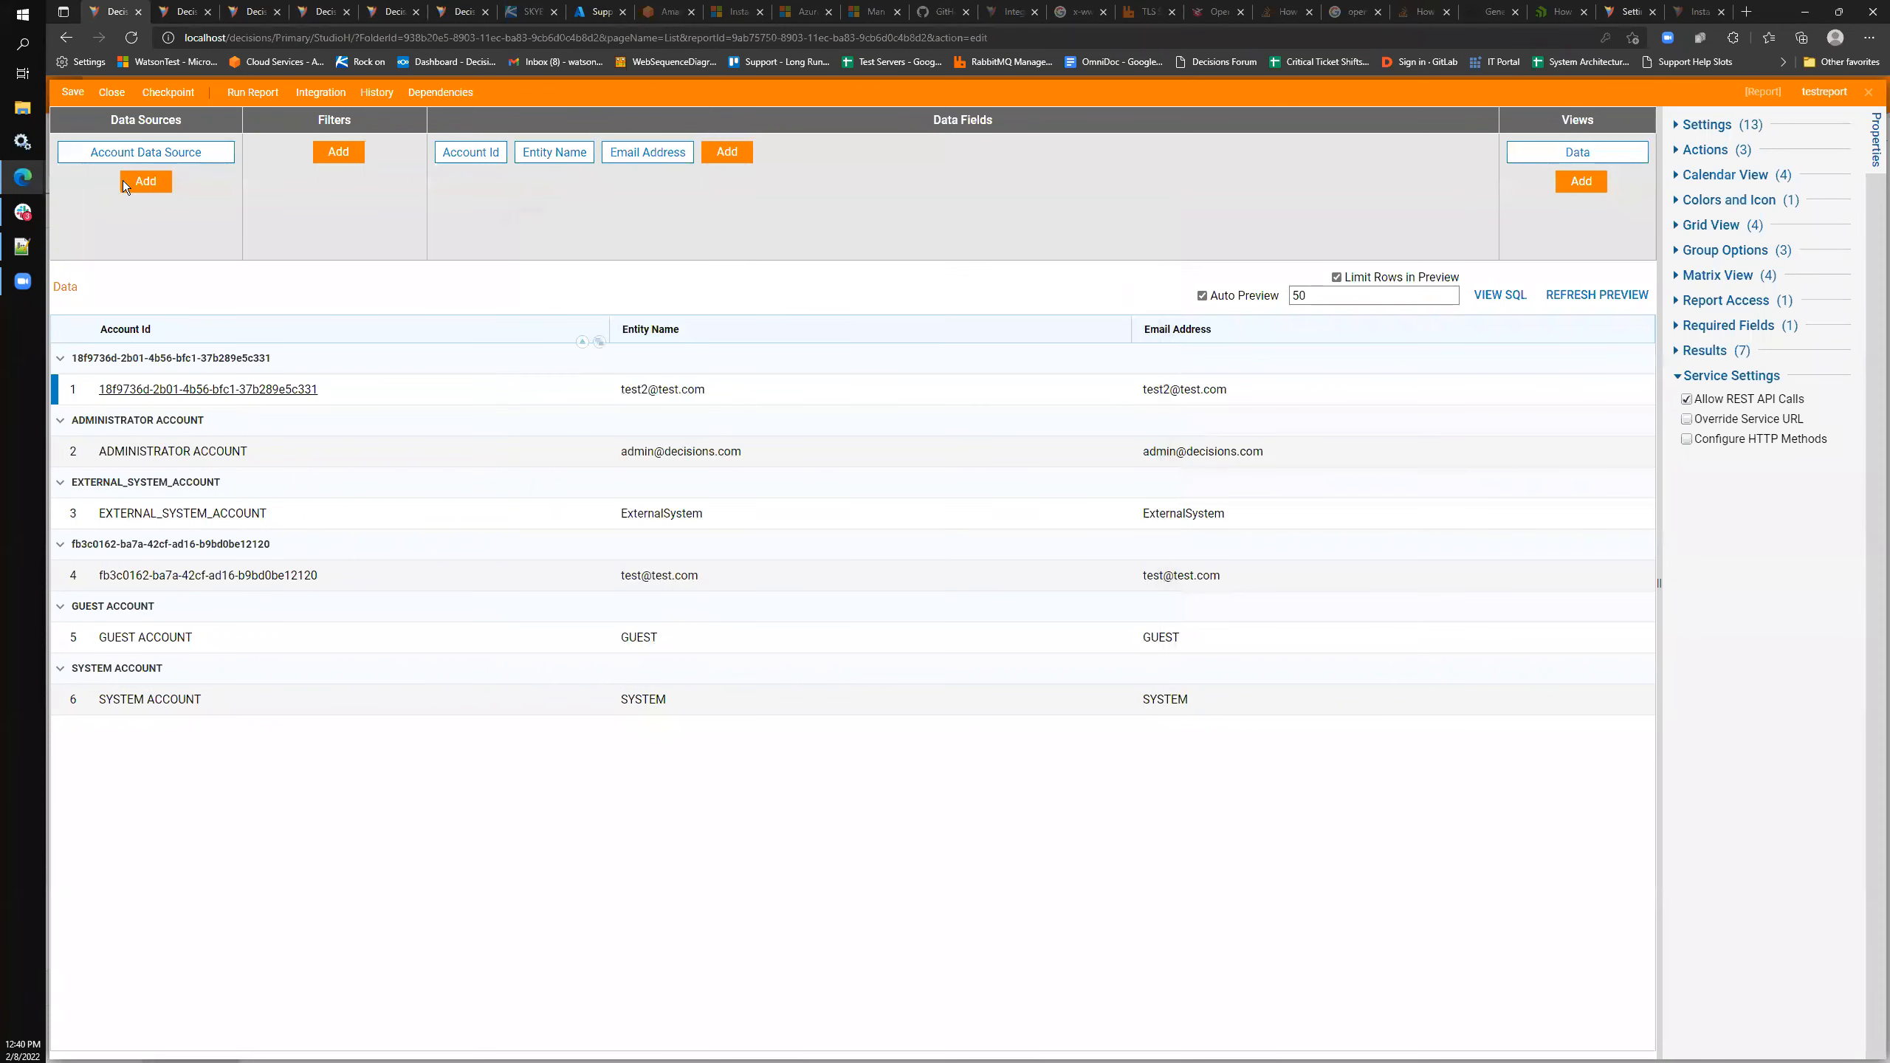
{"action": "mouse_move", "coordinate": [231, 147]}
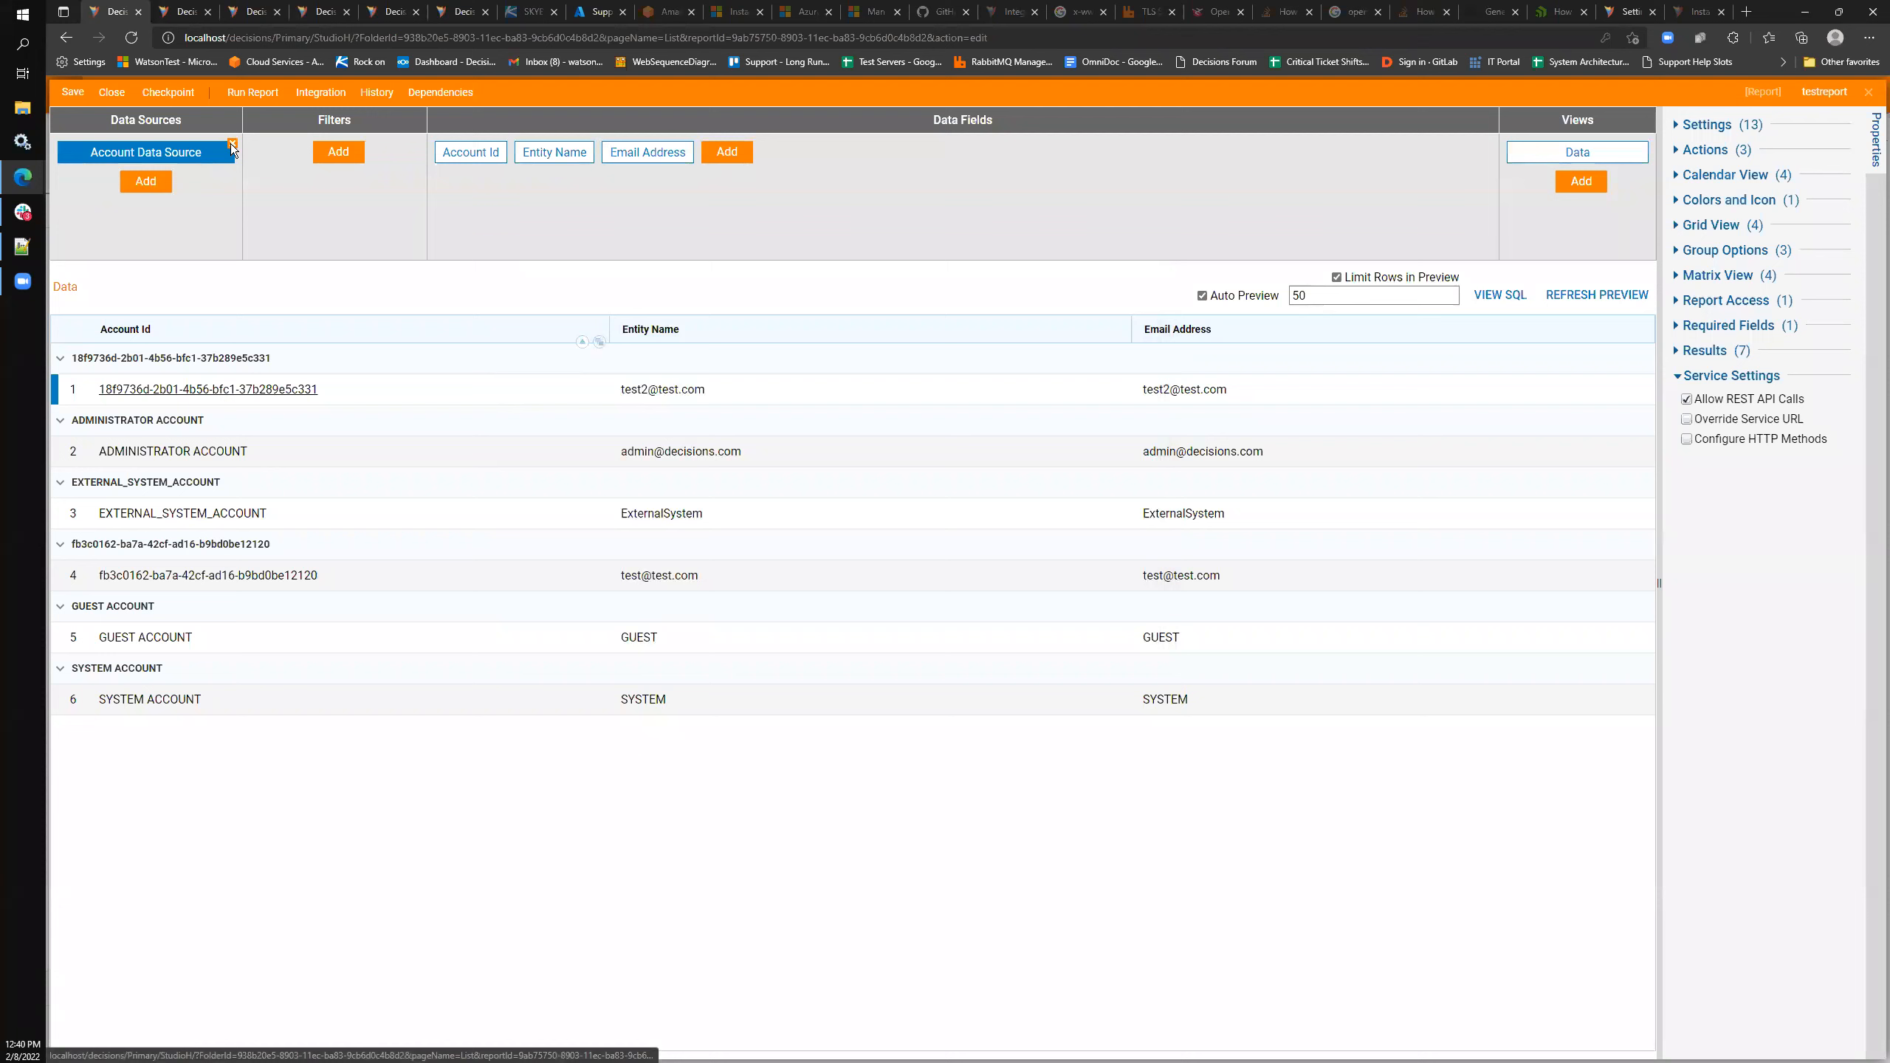
{"action": "left_click", "coordinate": [146, 181]}
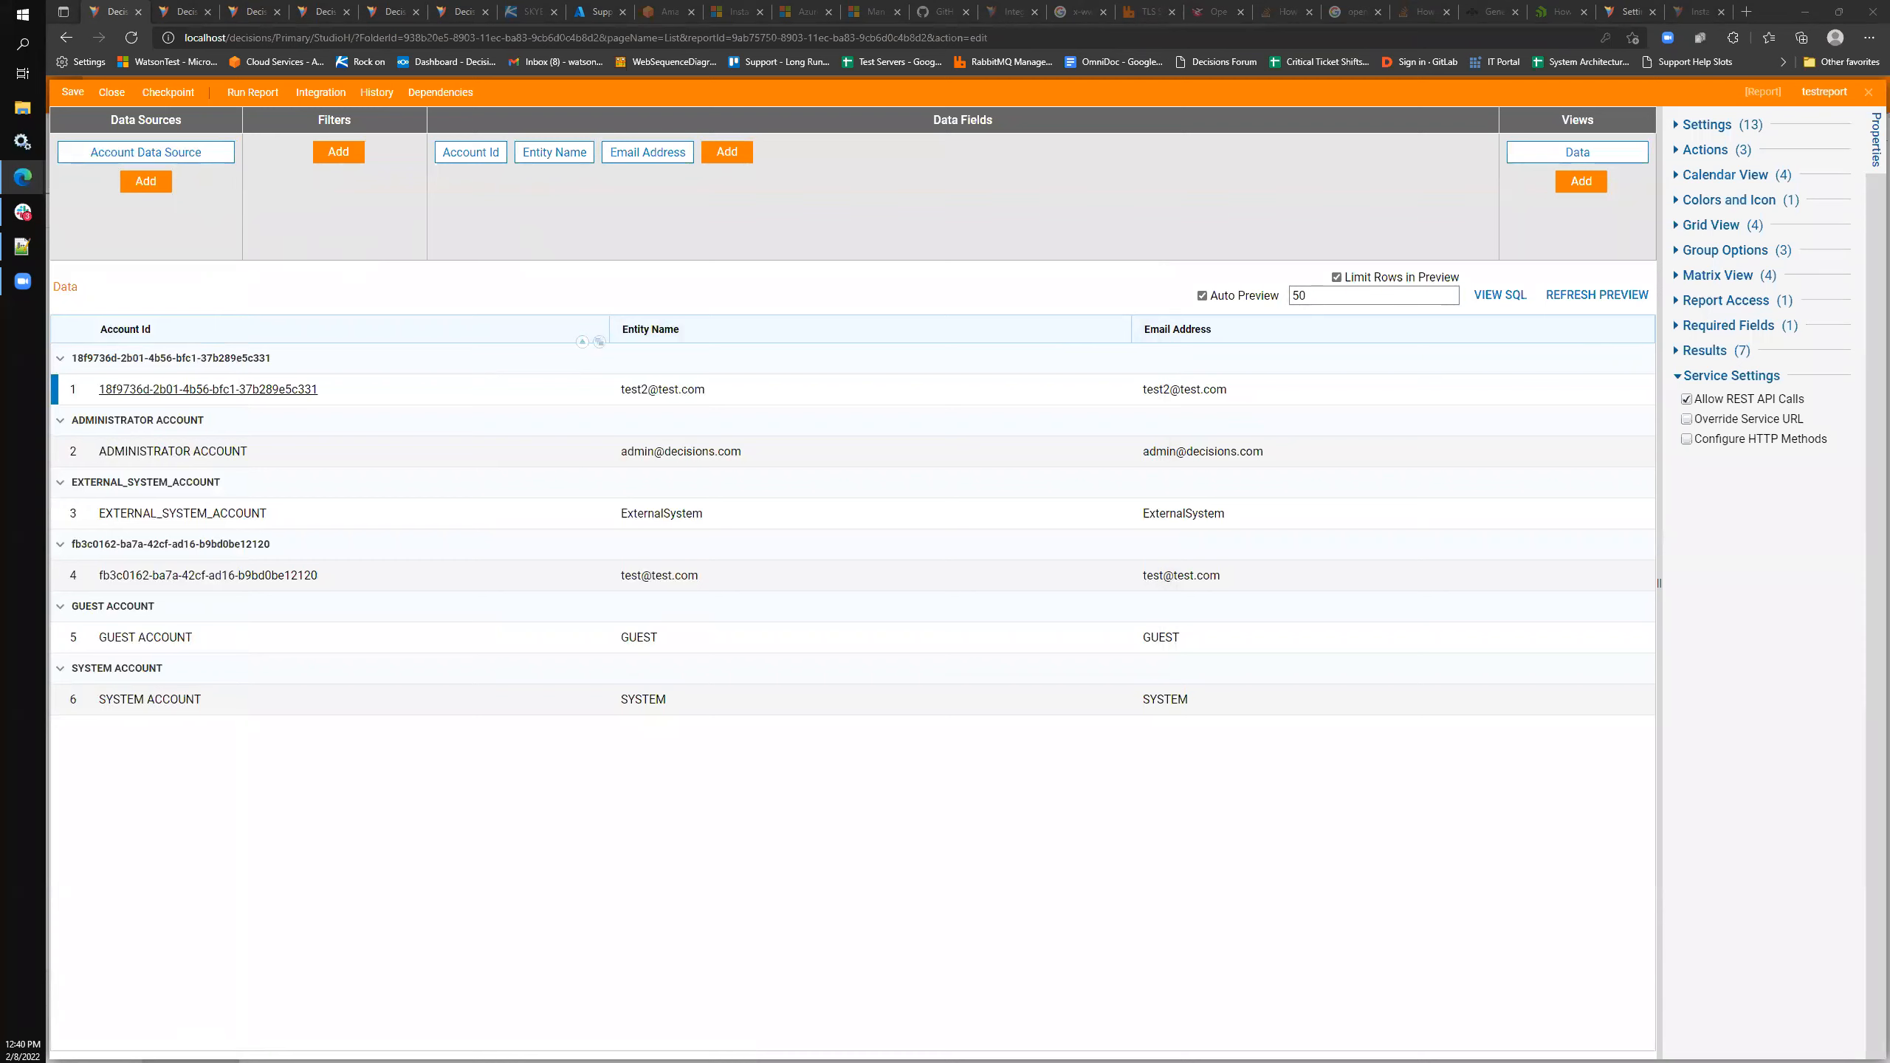
- Remove the Account Data Source from testreport, confirming that its fields are dropped
{"action": "left_click", "coordinate": [146, 152]}
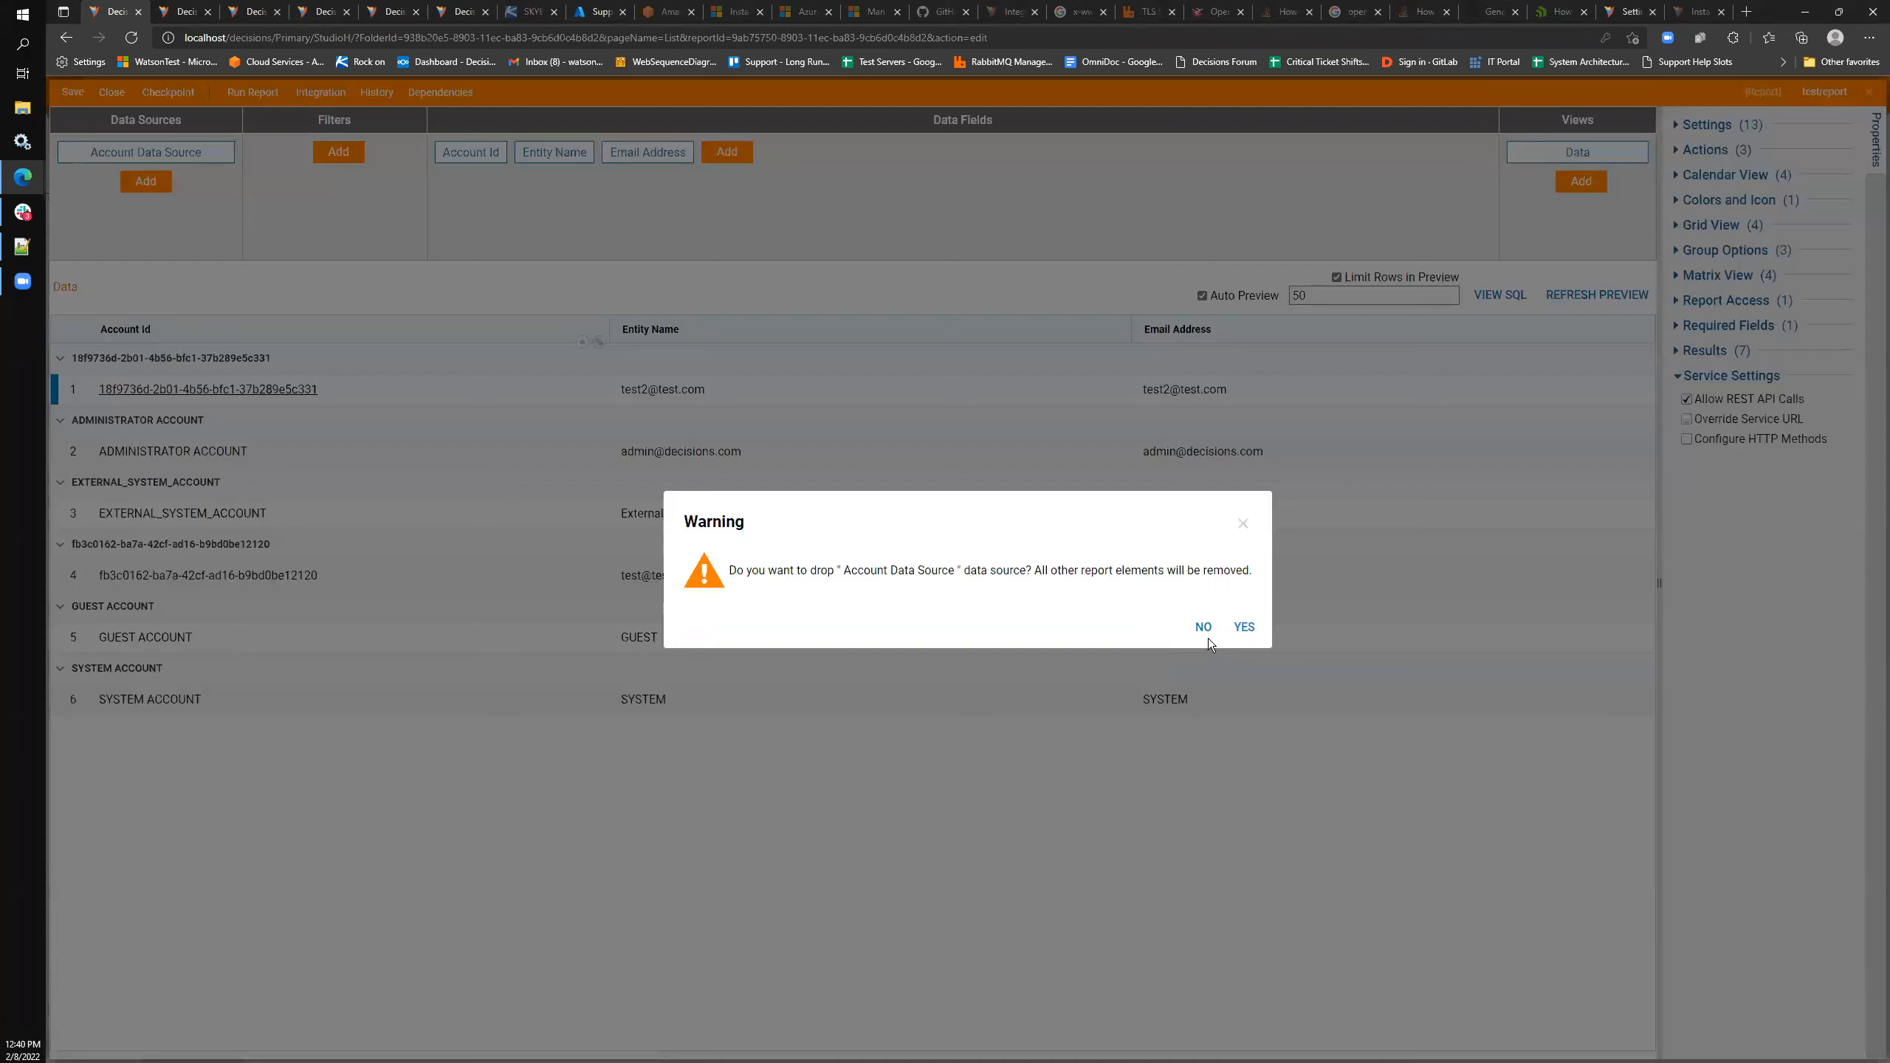
{"action": "left_click", "coordinate": [1206, 631]}
{"action": "left_click", "coordinate": [141, 153]}
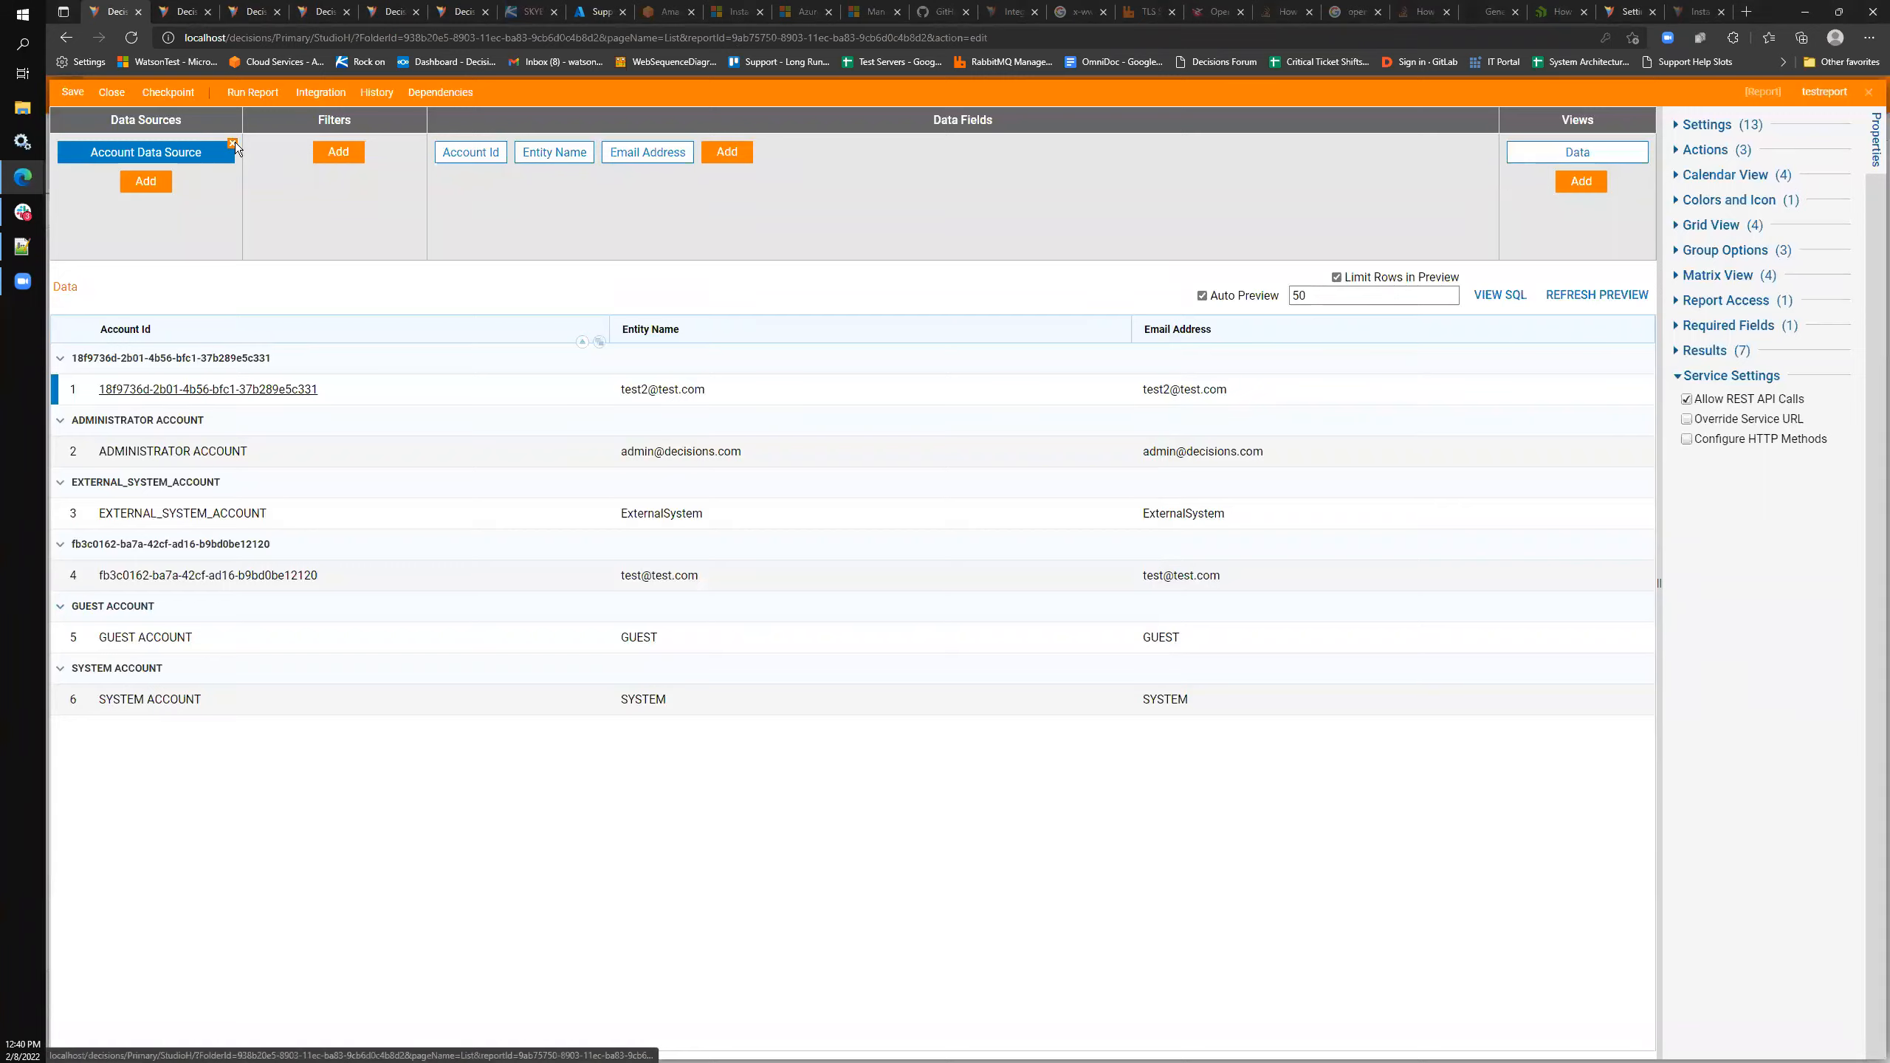
{"action": "left_click", "coordinate": [237, 151]}
{"action": "key", "text": "Return"}
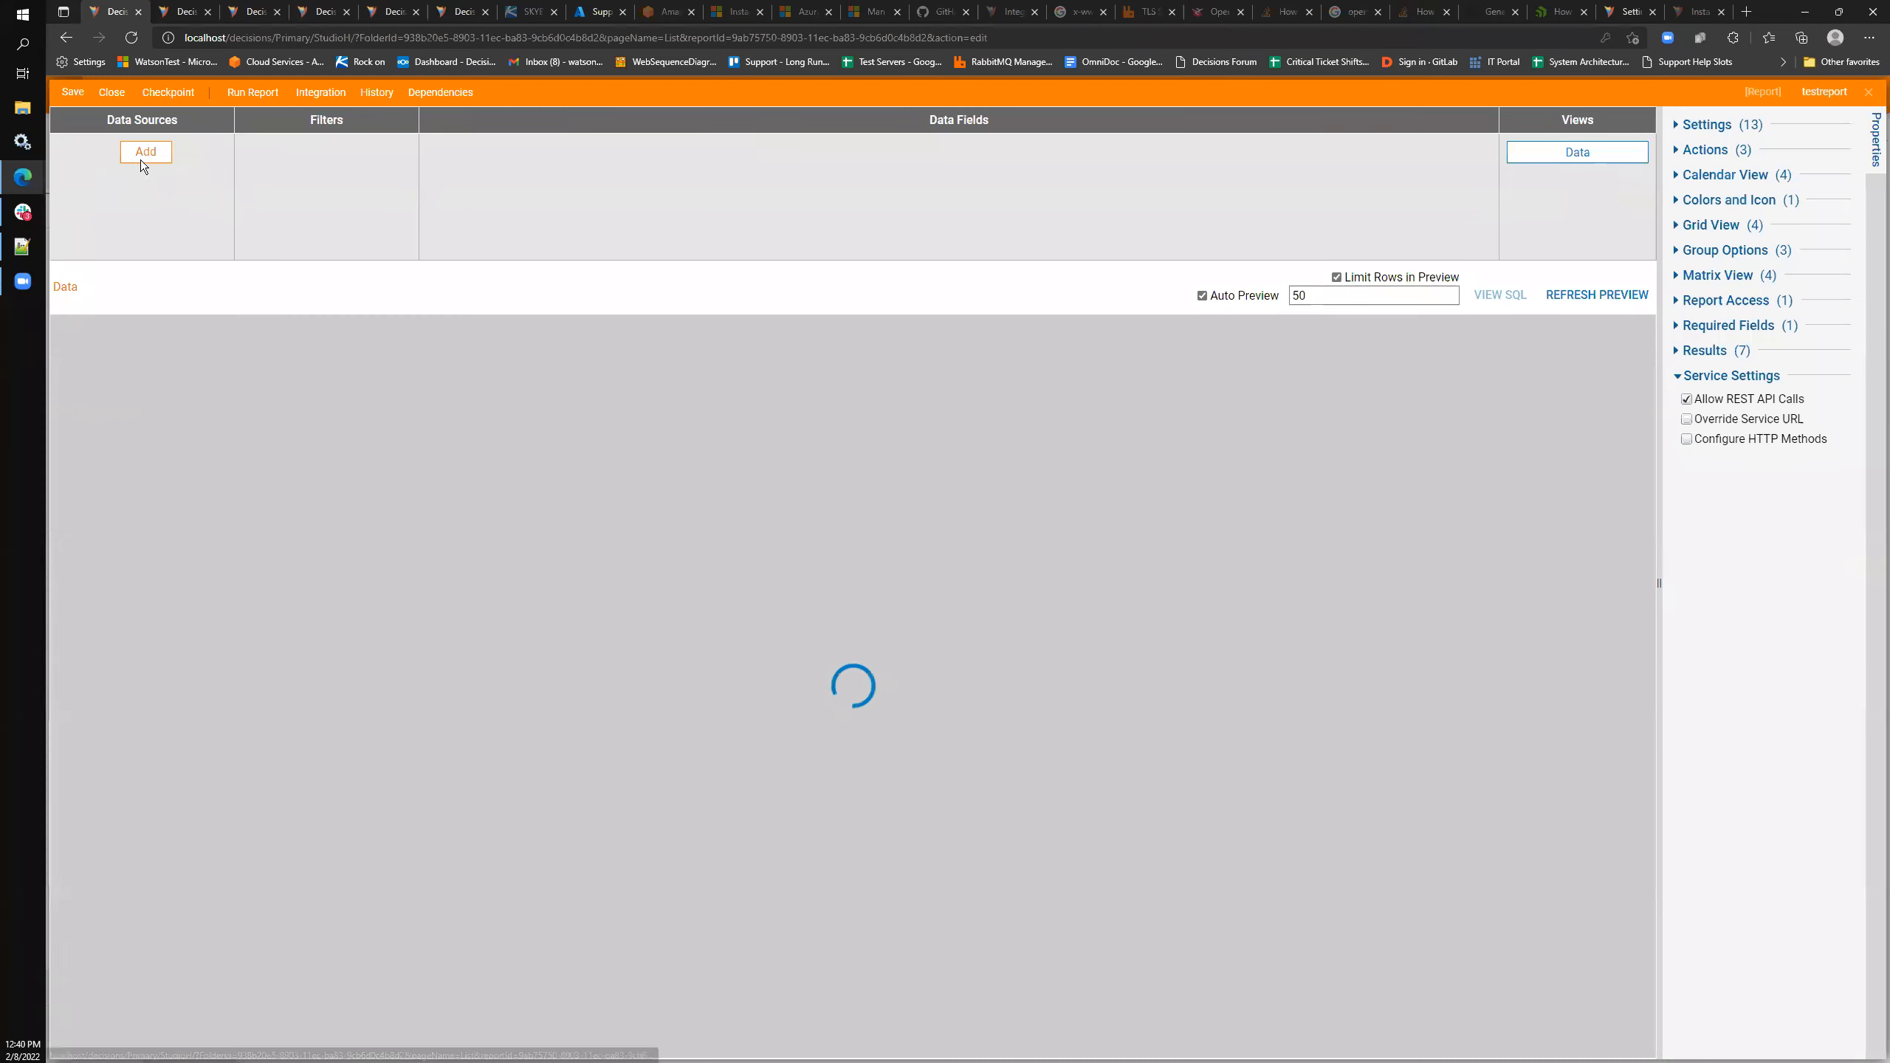
- Browse the Common, Database and Database Integration data source groups, then close the report designer
{"action": "left_click", "coordinate": [141, 159]}
{"action": "left_click", "coordinate": [63, 296]}
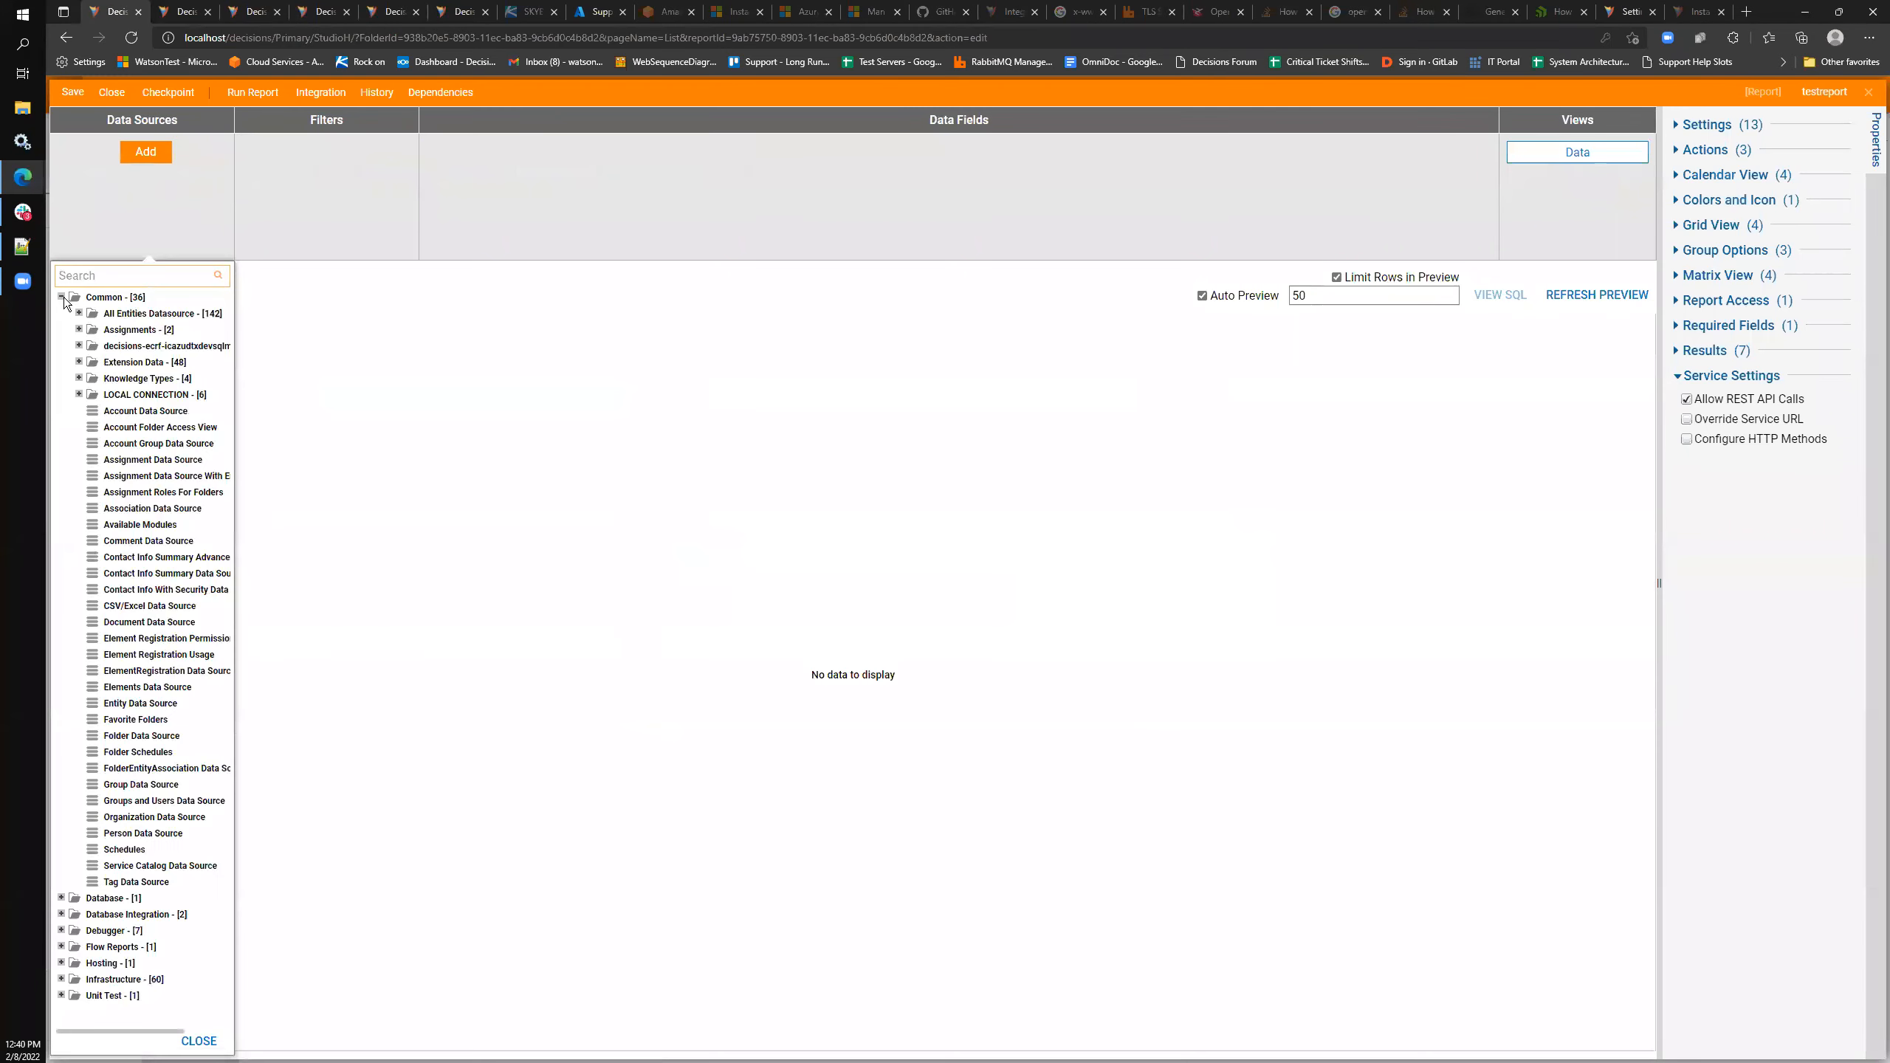
{"action": "left_click", "coordinate": [63, 297]}
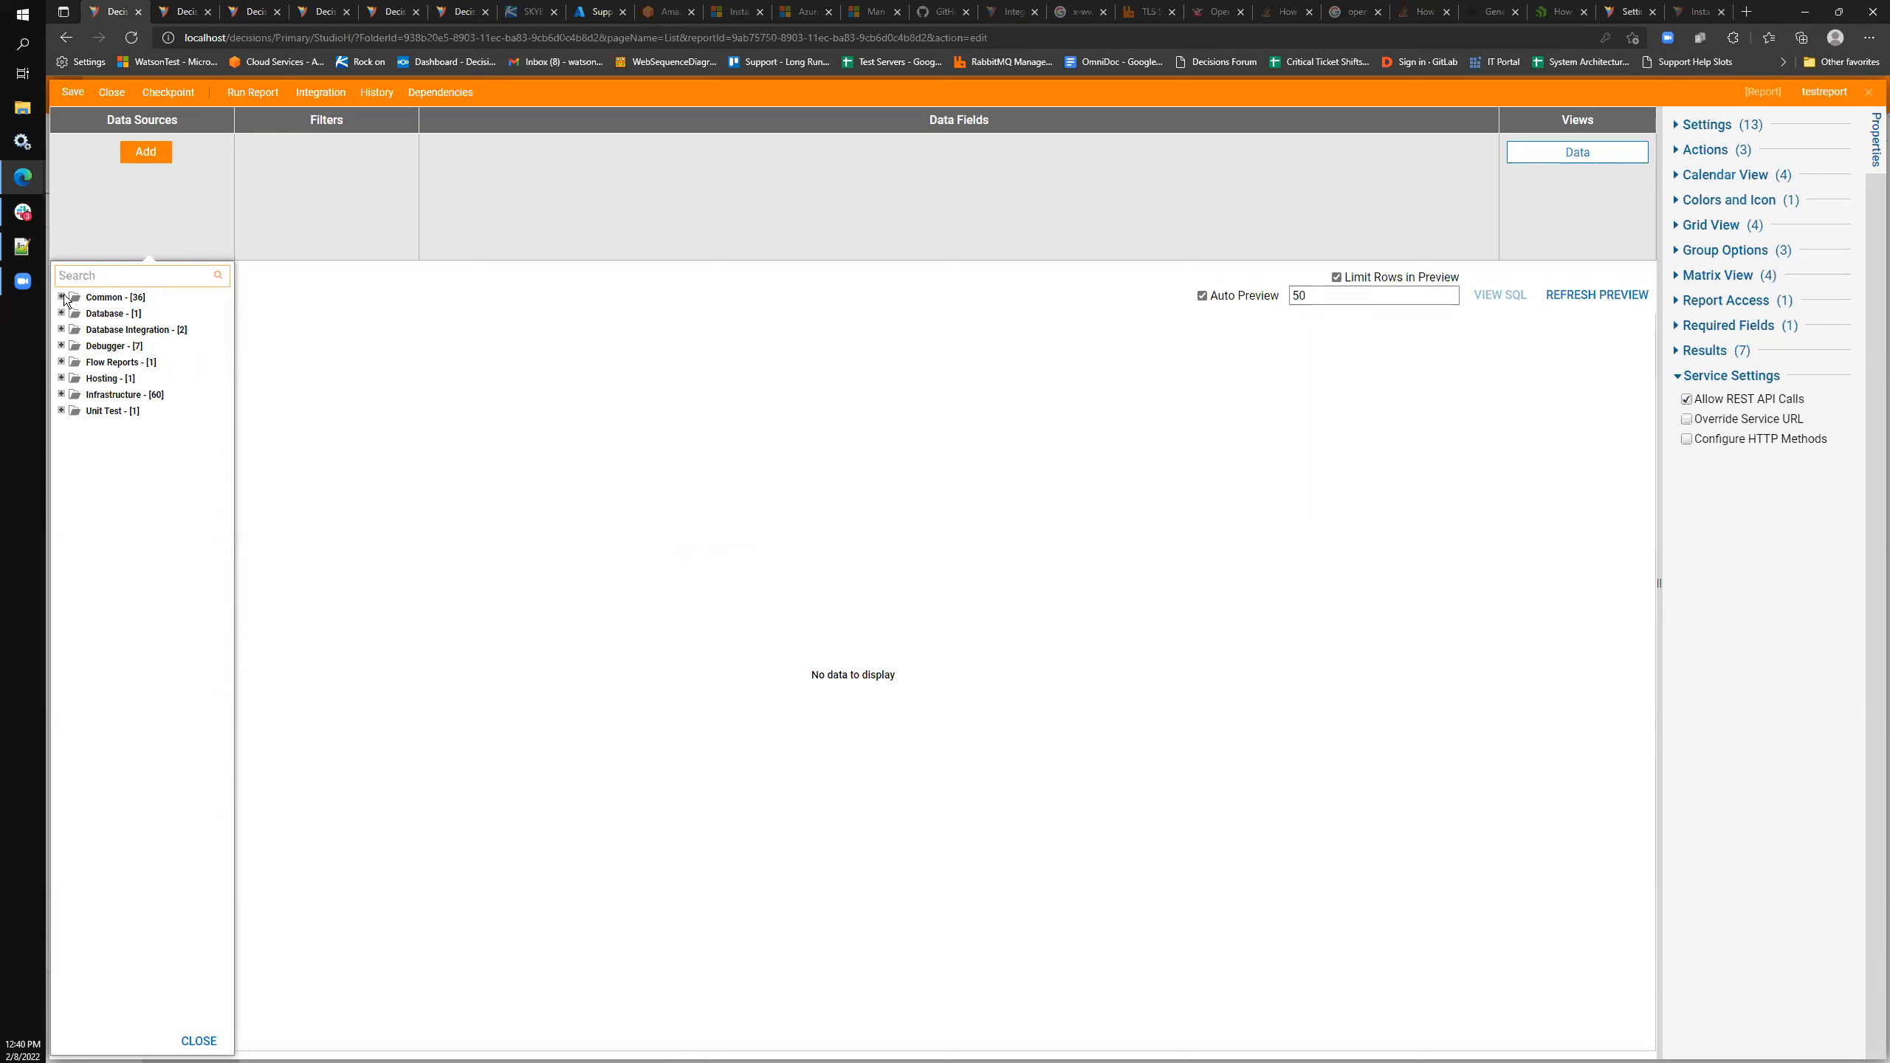
{"action": "left_click", "coordinate": [62, 314]}
{"action": "left_click", "coordinate": [78, 330]}
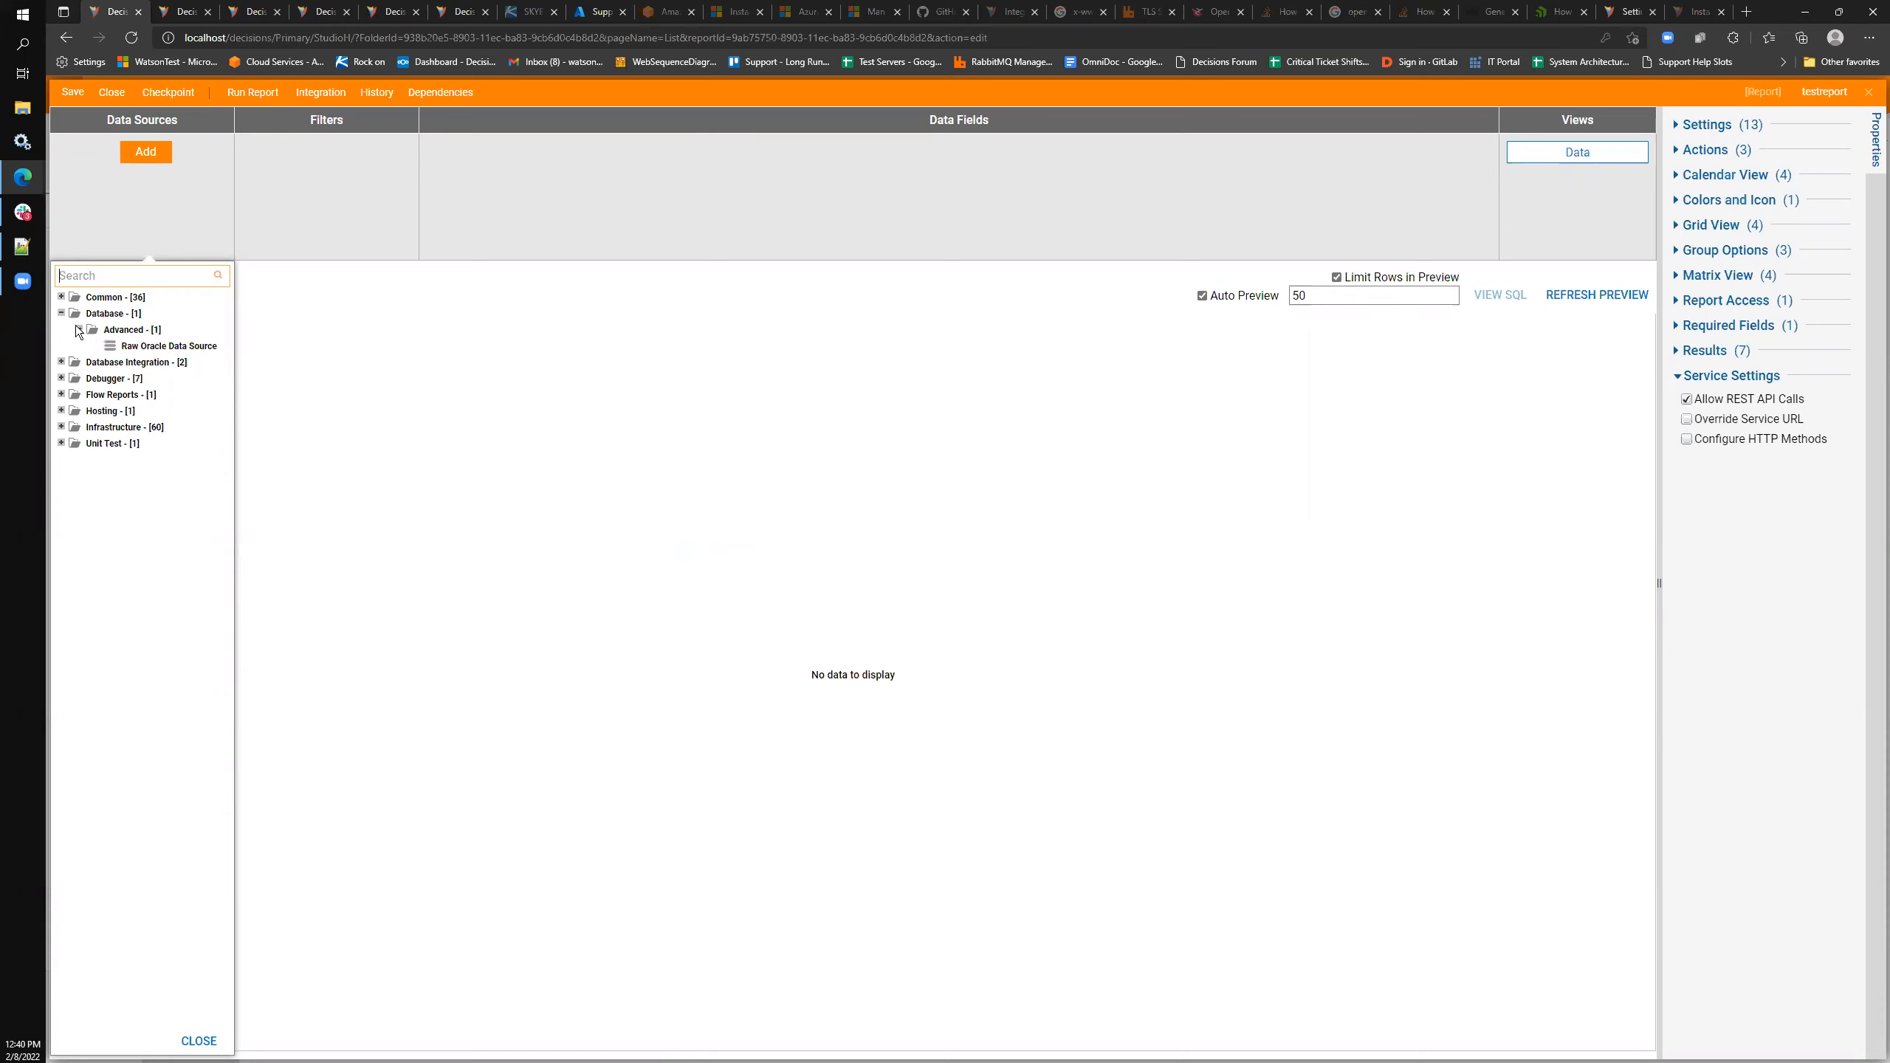
{"action": "left_click", "coordinate": [62, 362]}
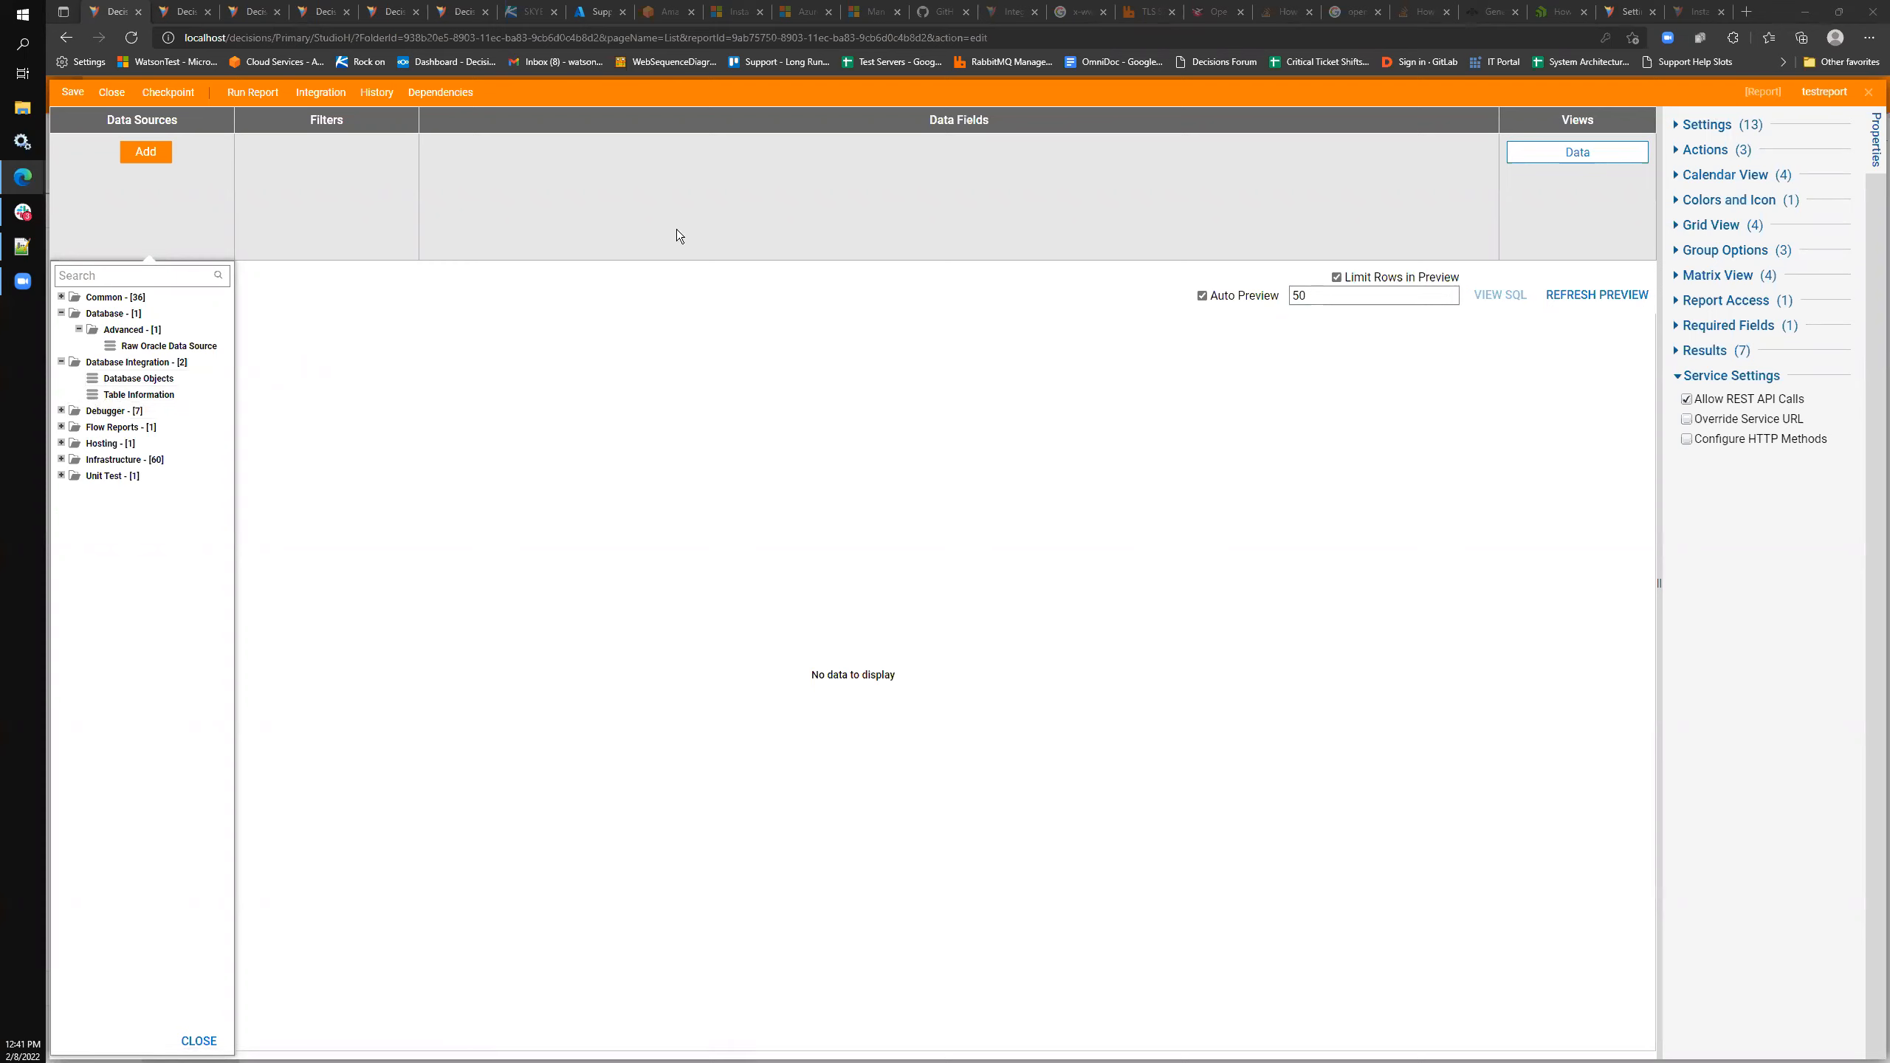
{"action": "left_click", "coordinate": [1869, 92]}
- Close the report and page designers without saving, then open System > Integrations > Databases > LOCAL CONNECTION
{"action": "left_click", "coordinate": [1040, 669]}
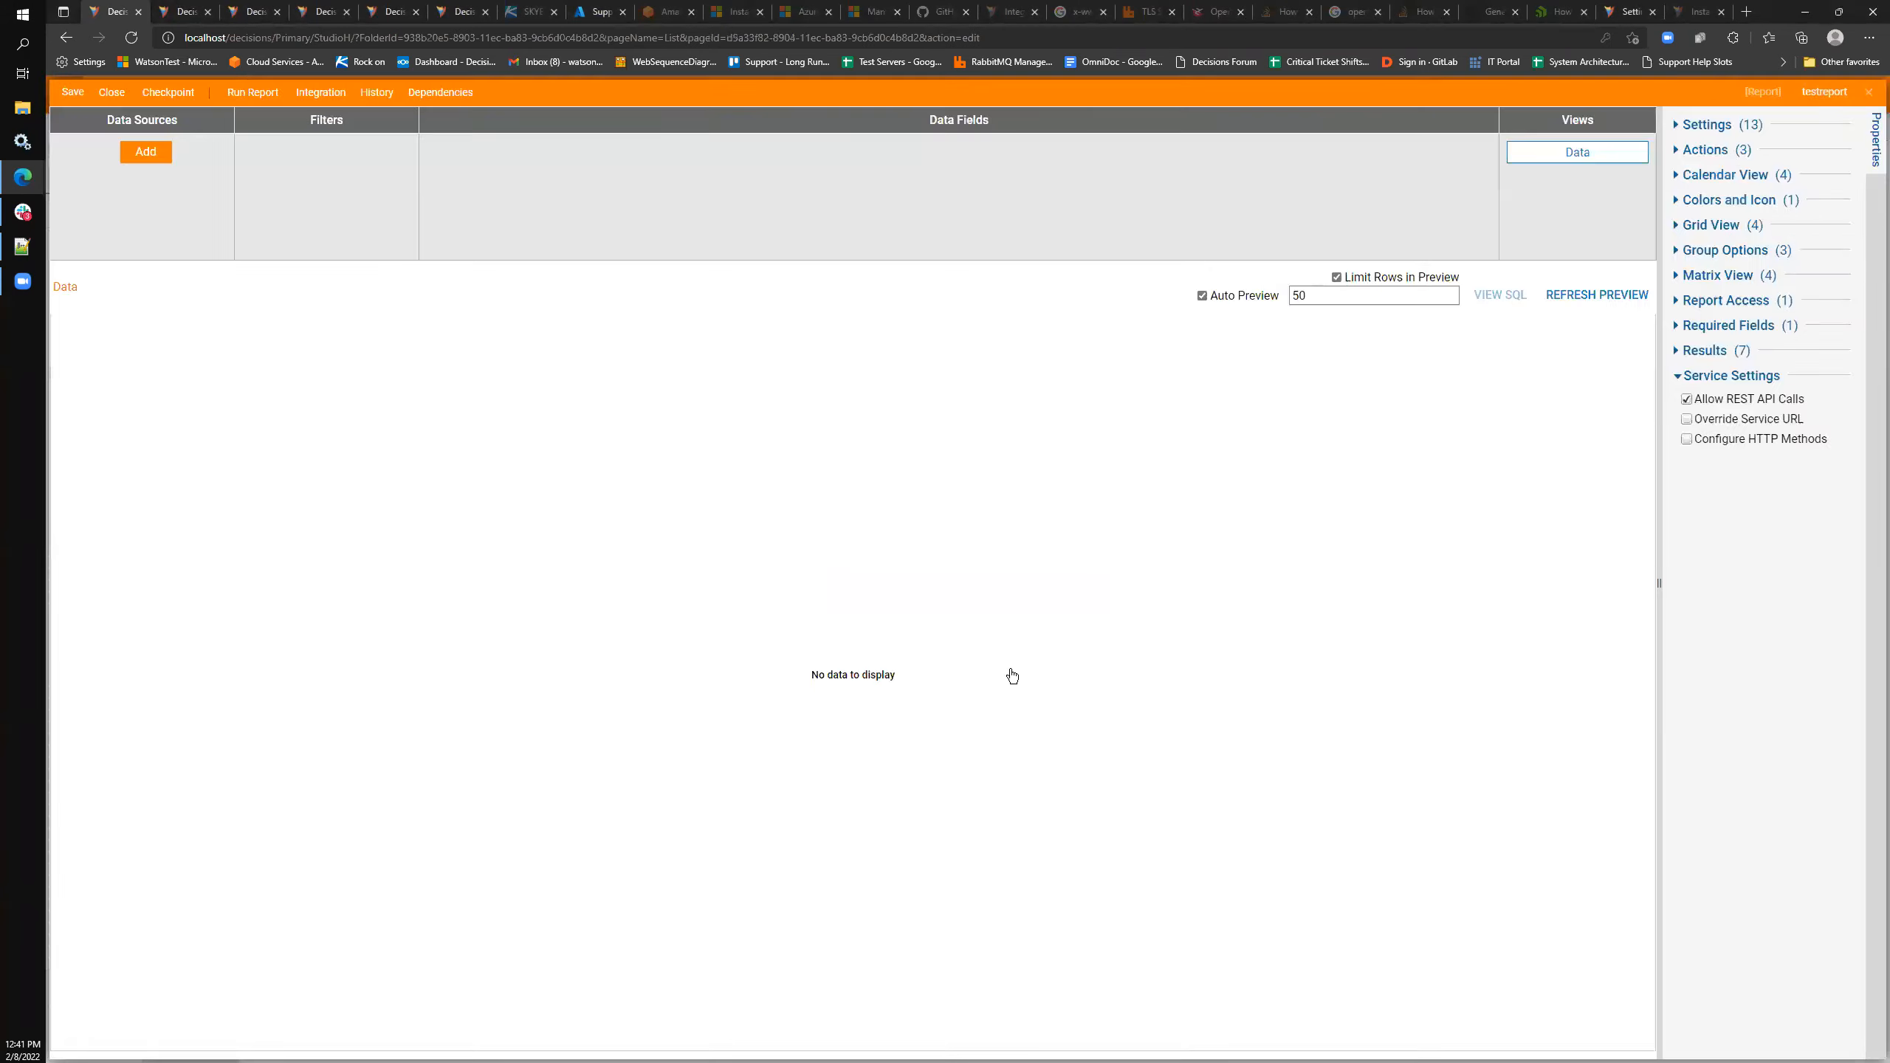
{"action": "left_click", "coordinate": [1870, 93]}
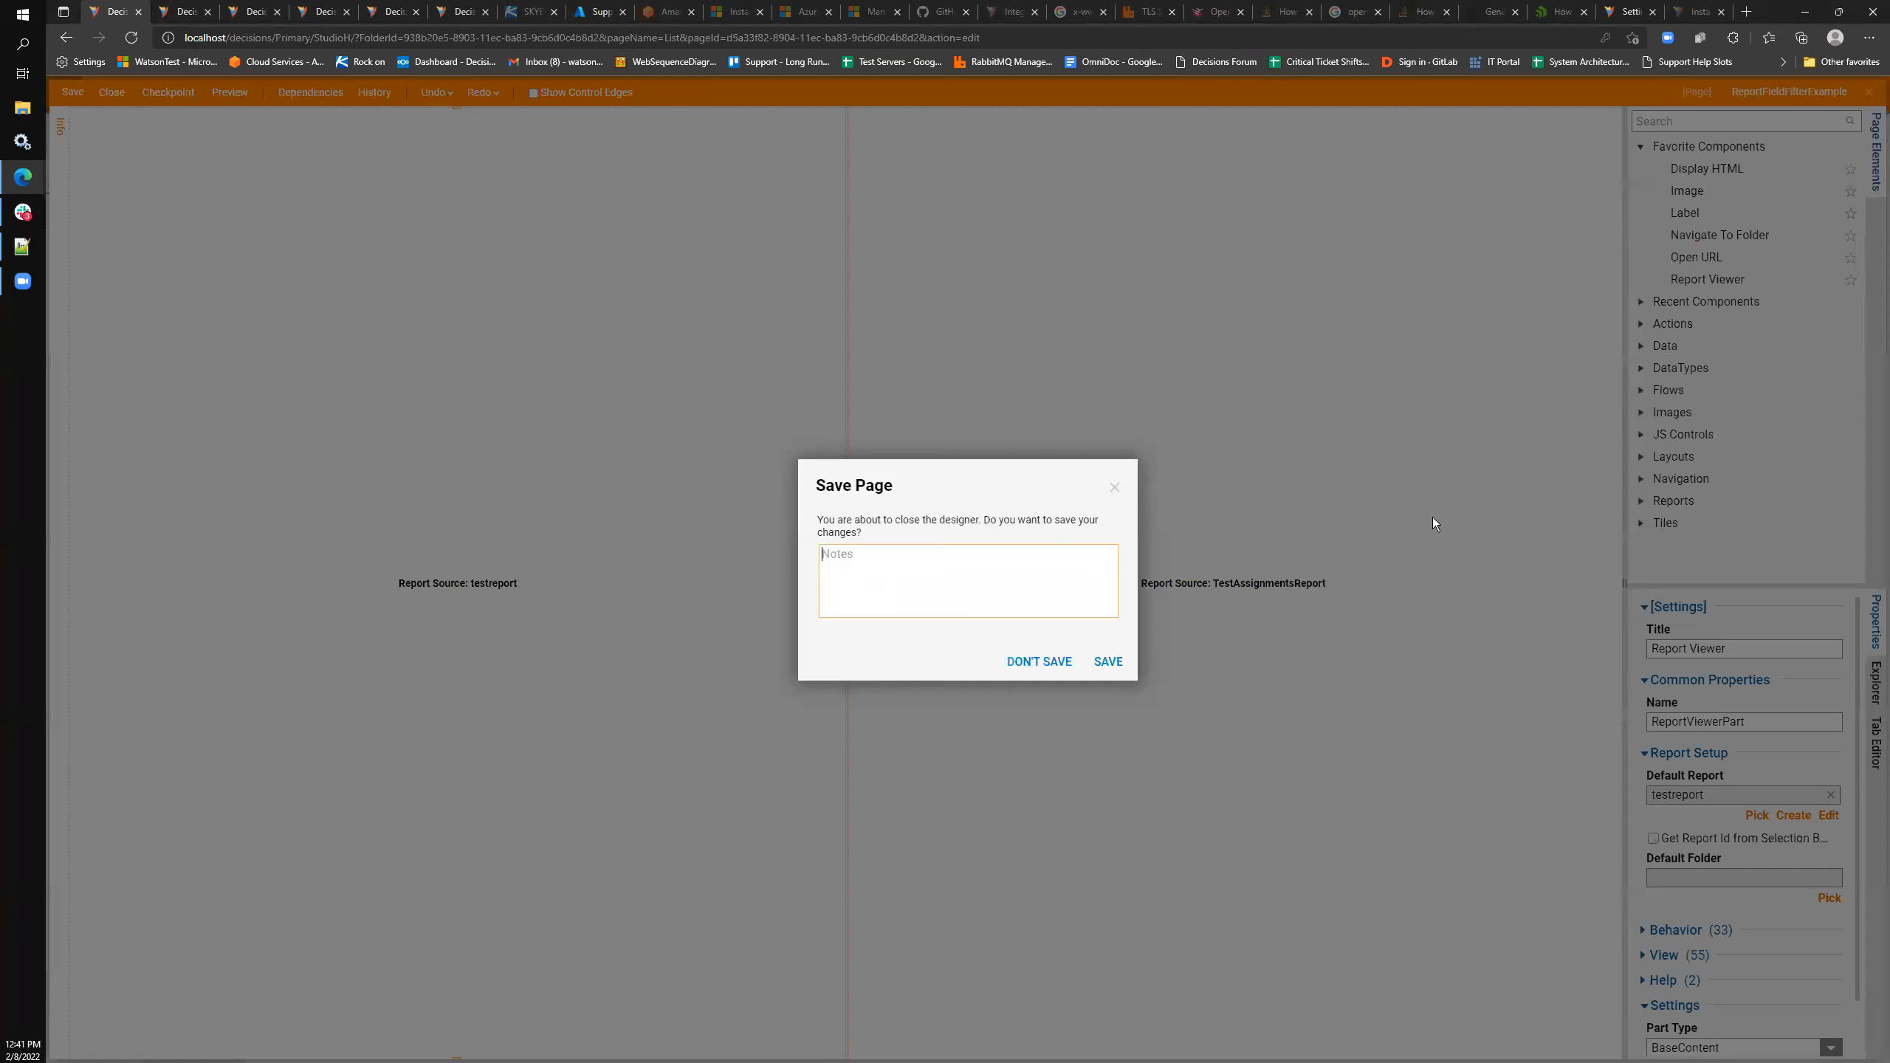
{"action": "left_click", "coordinate": [1040, 665]}
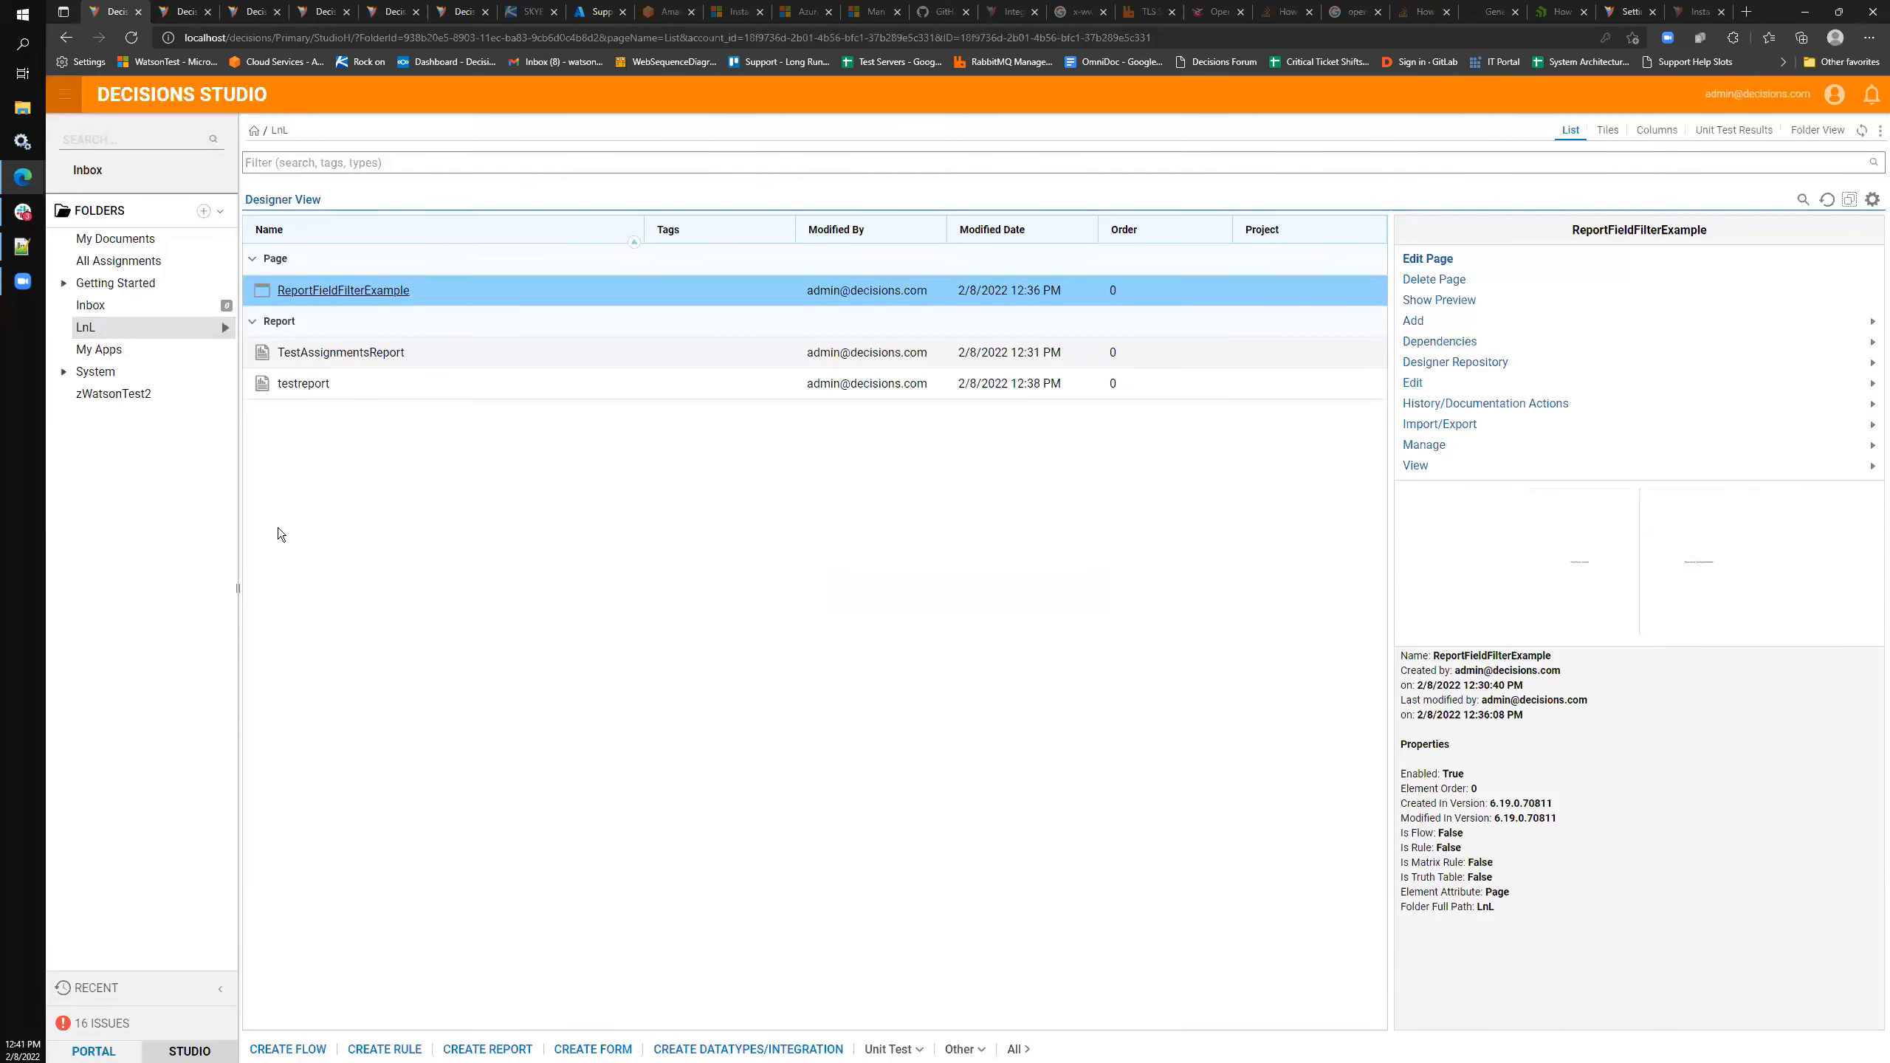
{"action": "left_click", "coordinate": [64, 371]}
{"action": "left_click", "coordinate": [112, 483]}
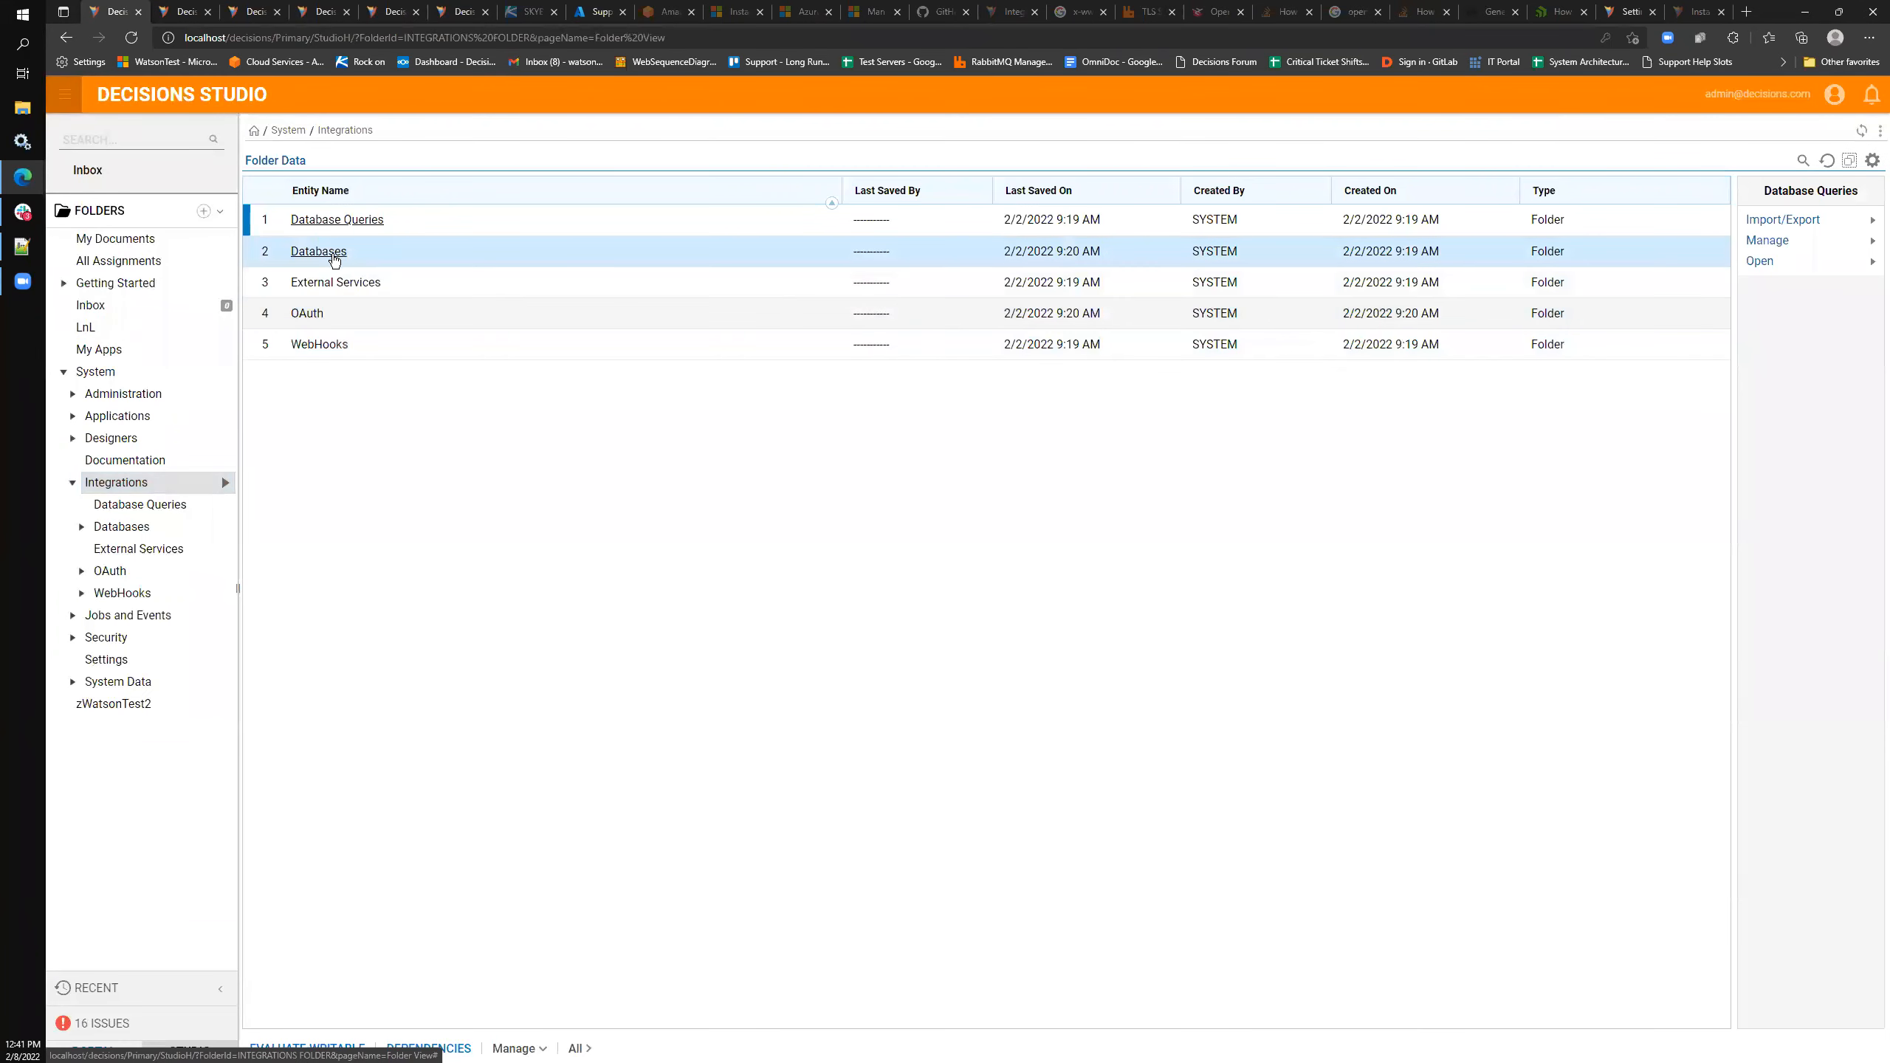
{"action": "left_click", "coordinate": [347, 252]}
{"action": "left_click", "coordinate": [347, 254]}
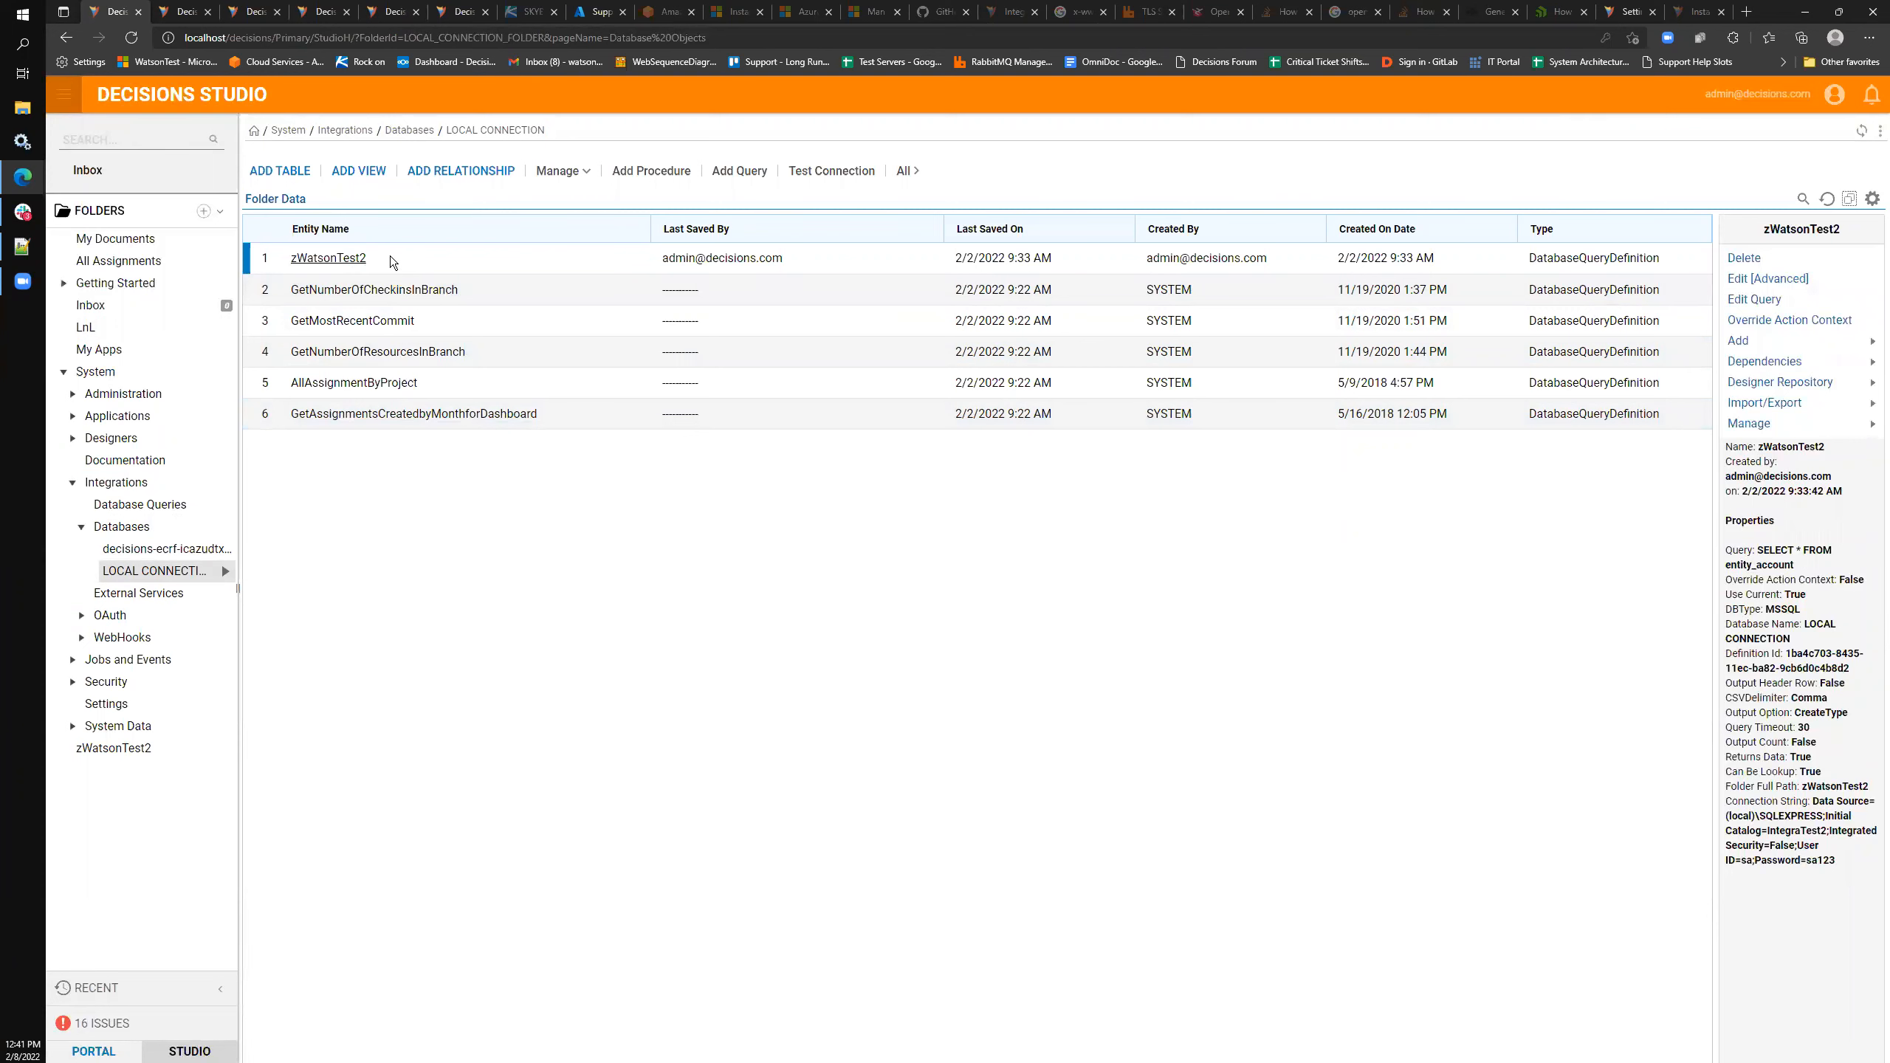
- Duplicate the browser tab and open testreport from the LnL folder in the copy
{"action": "right_click", "coordinate": [117, 7]}
{"action": "left_click", "coordinate": [167, 88]}
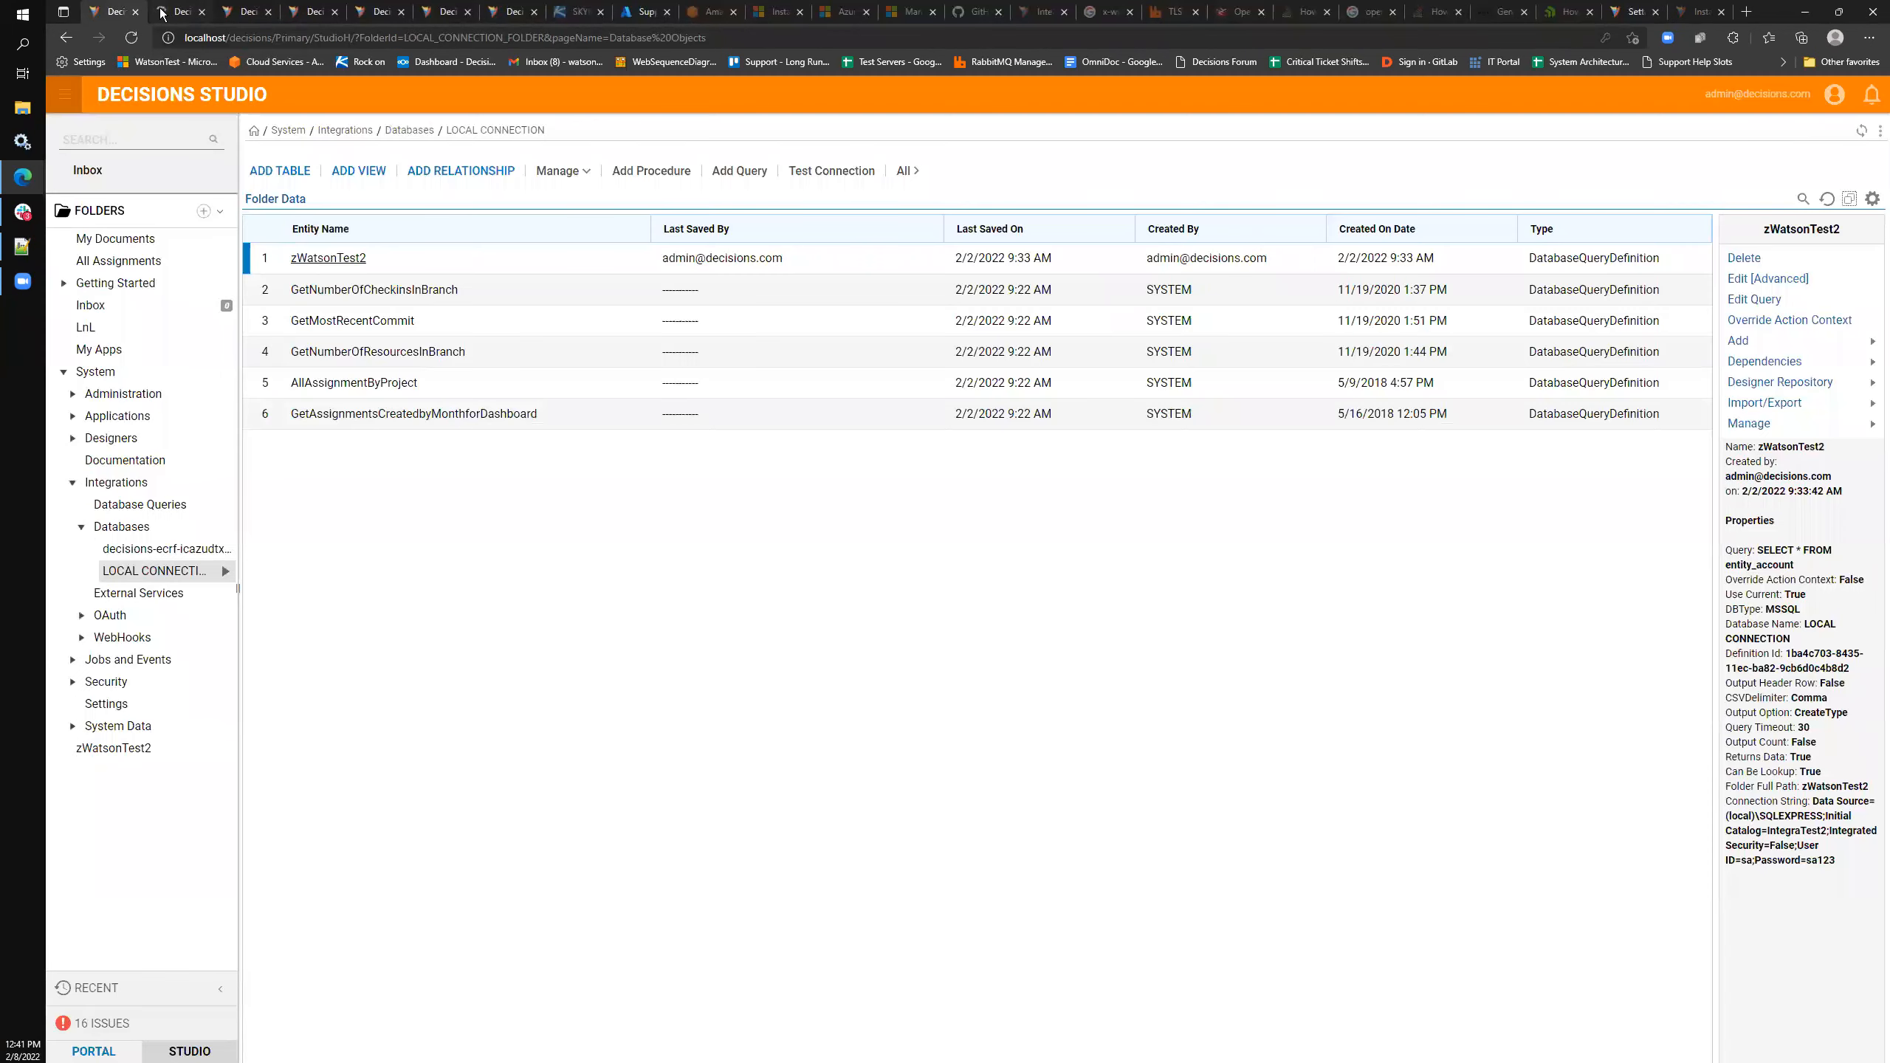
{"action": "left_click", "coordinate": [160, 13]}
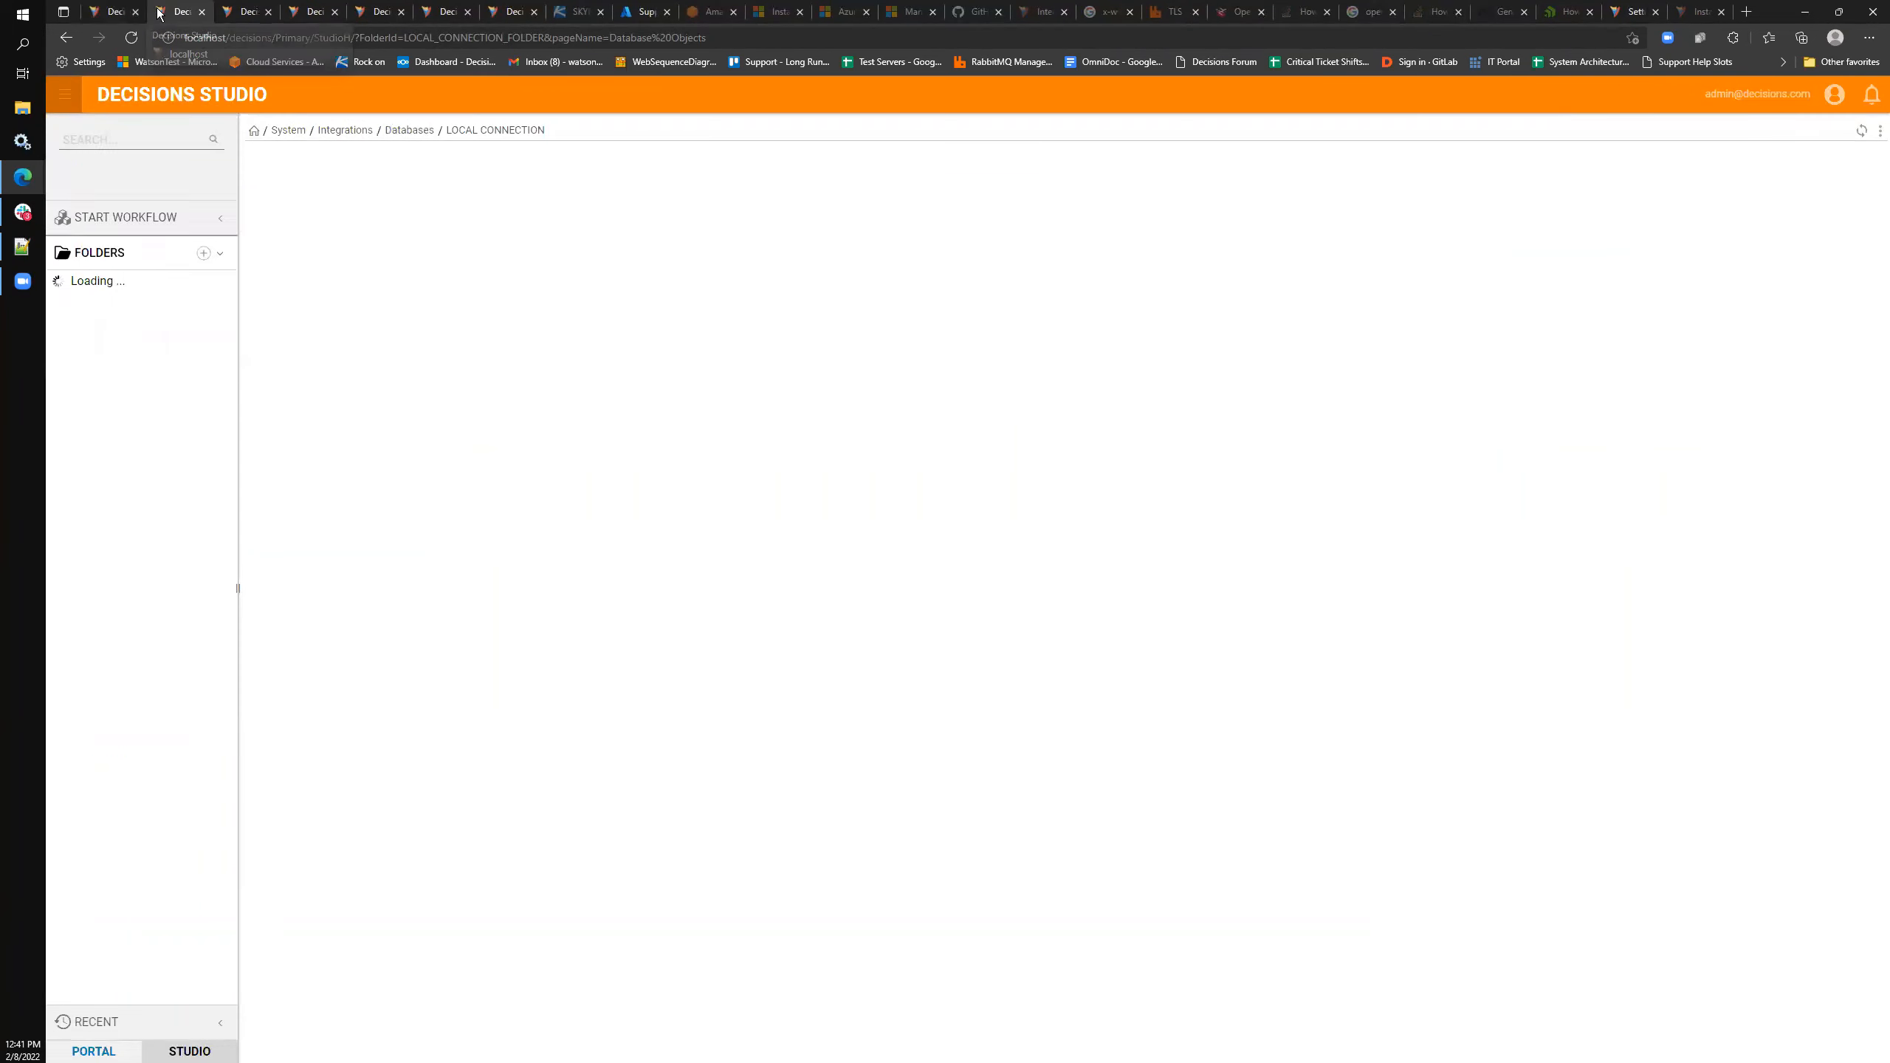
{"action": "left_click", "coordinate": [85, 327]}
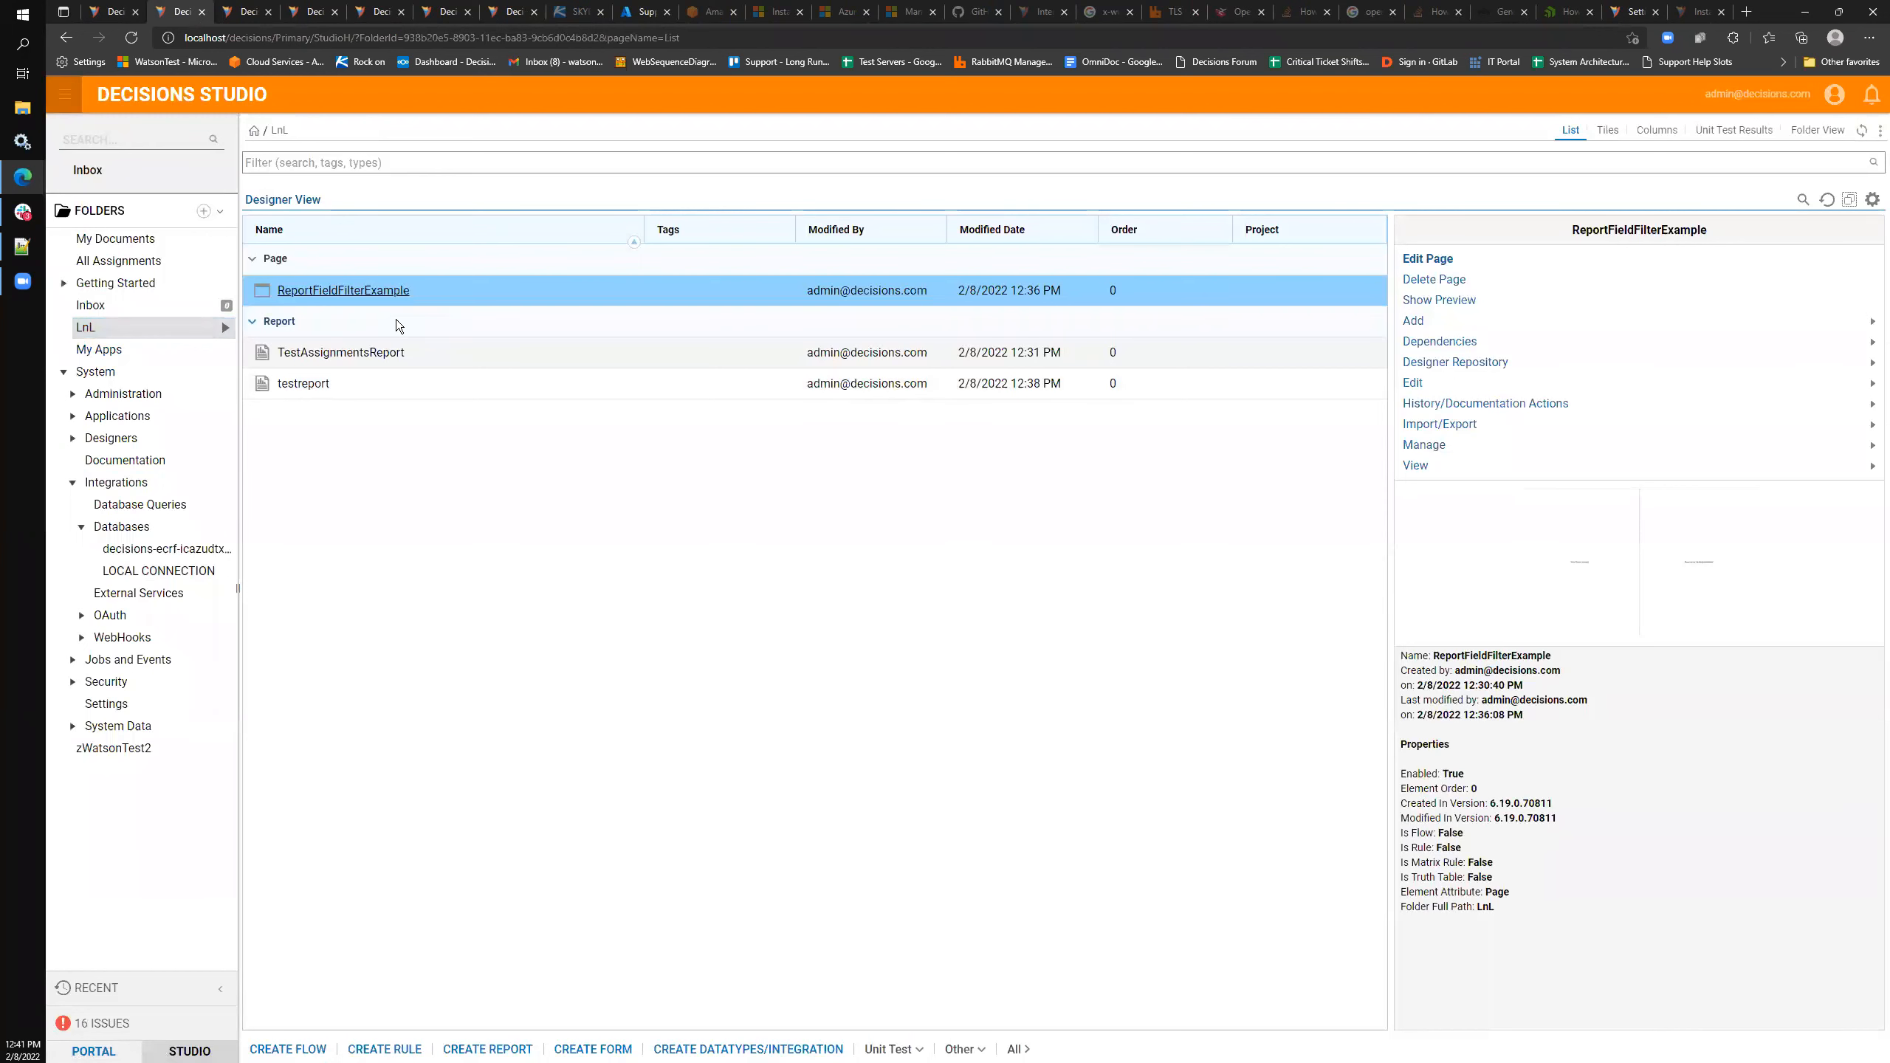
{"action": "left_click", "coordinate": [317, 383]}
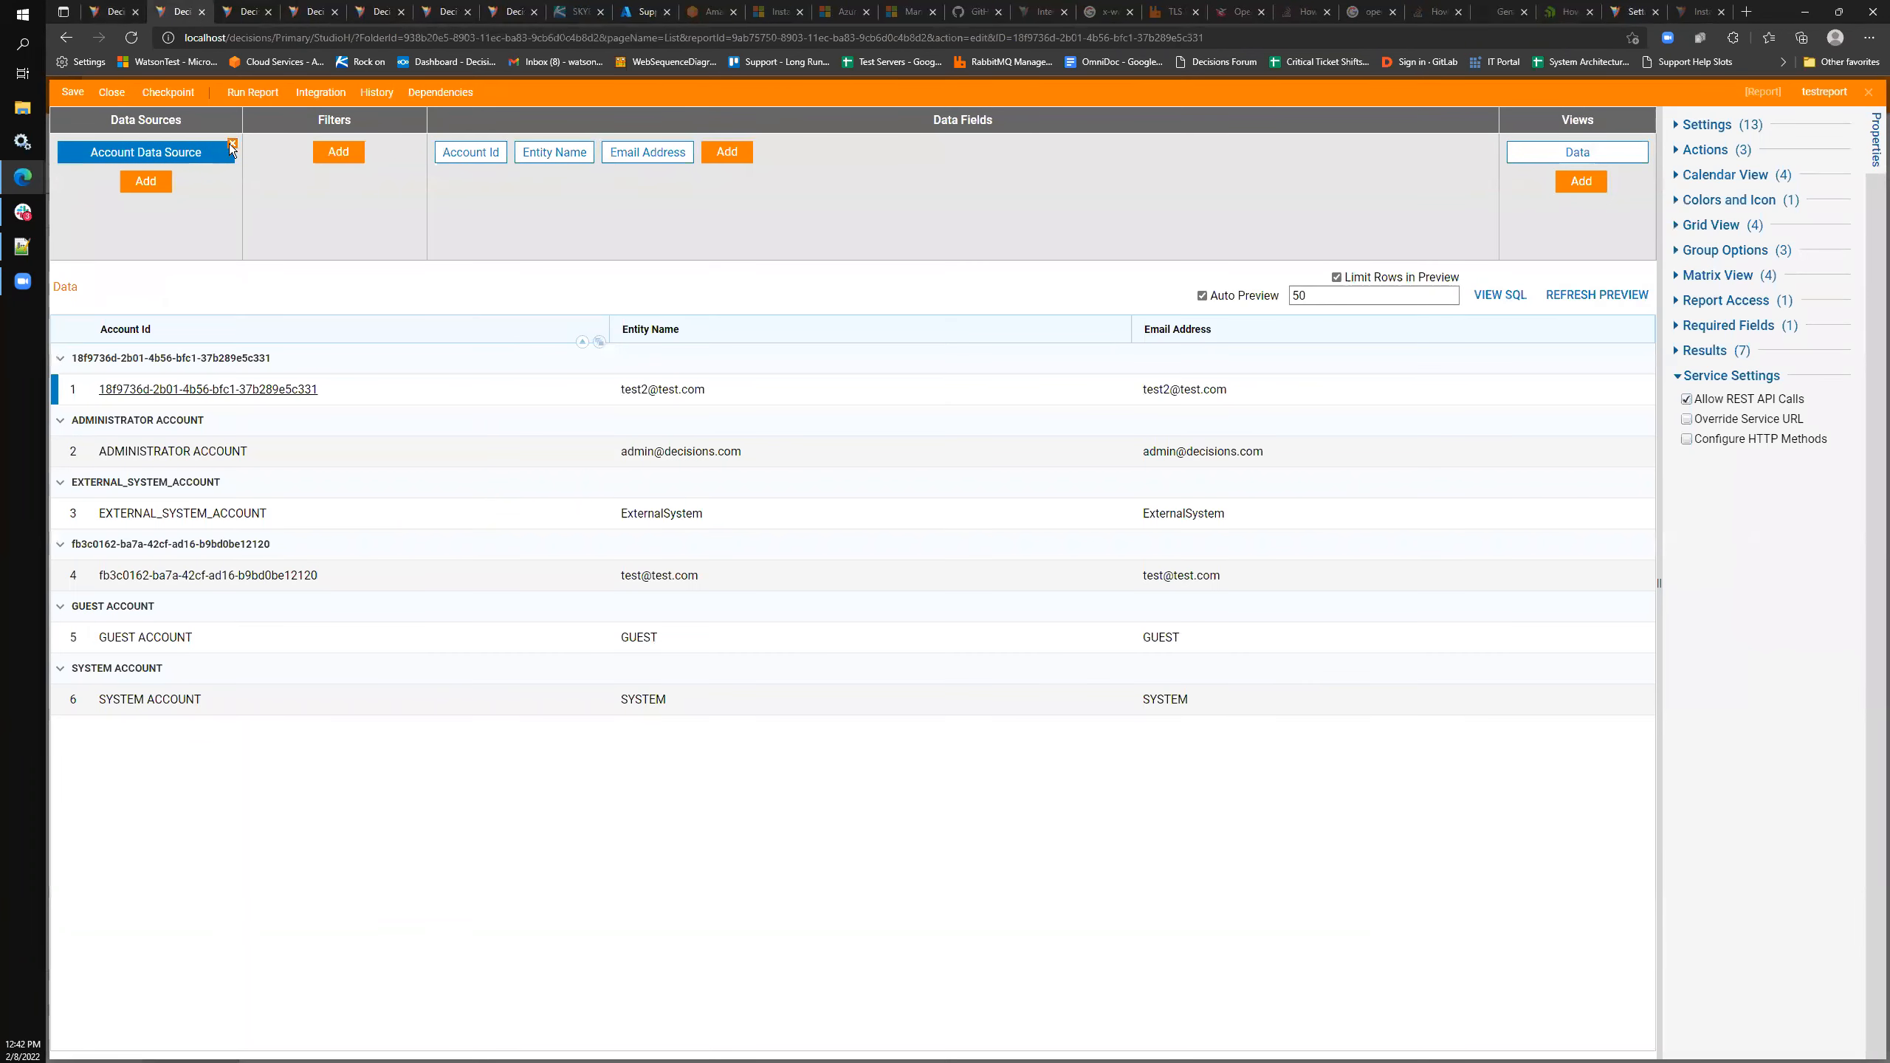
- Remove the Account Data Source and add the z Watson Test2 query as testreport's data source
{"action": "left_click", "coordinate": [232, 147]}
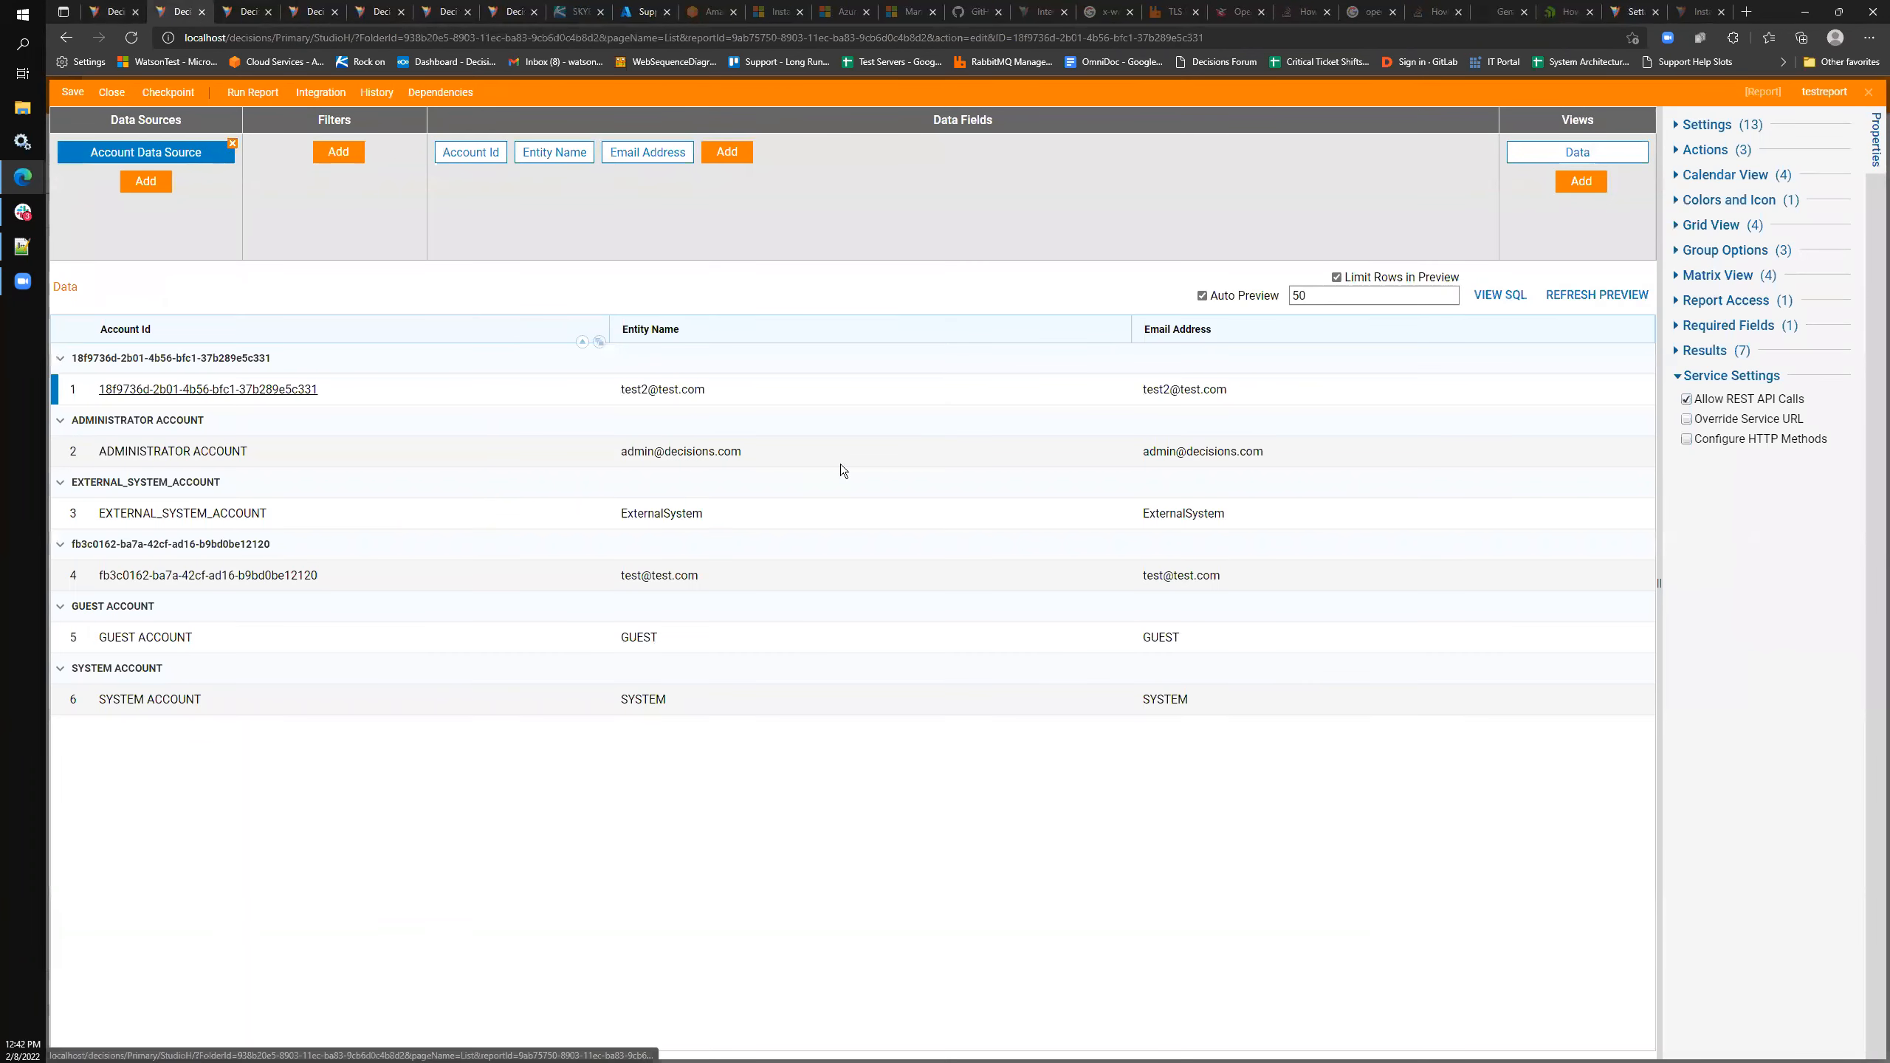
{"action": "left_click", "coordinate": [1244, 623]}
{"action": "left_click", "coordinate": [149, 152]}
{"action": "left_click", "coordinate": [62, 330]}
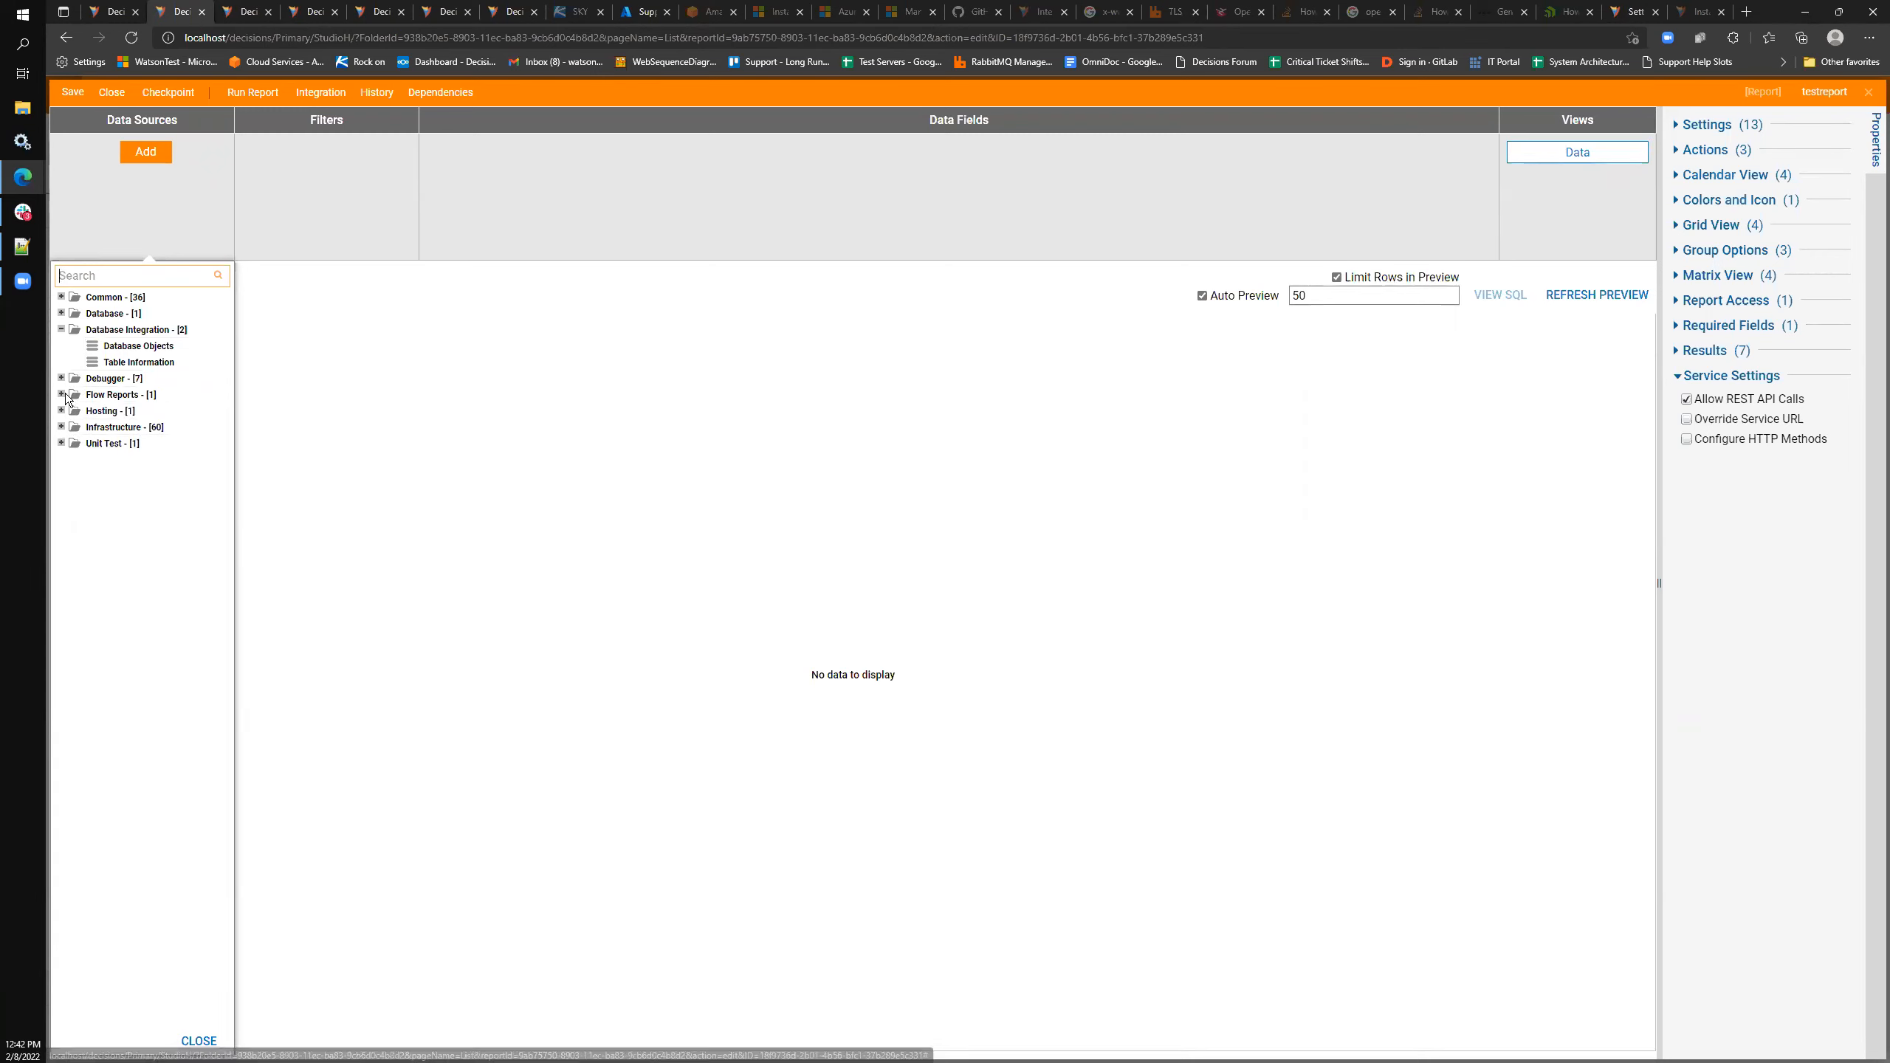
{"action": "left_click", "coordinate": [62, 314]}
{"action": "left_click", "coordinate": [80, 329]}
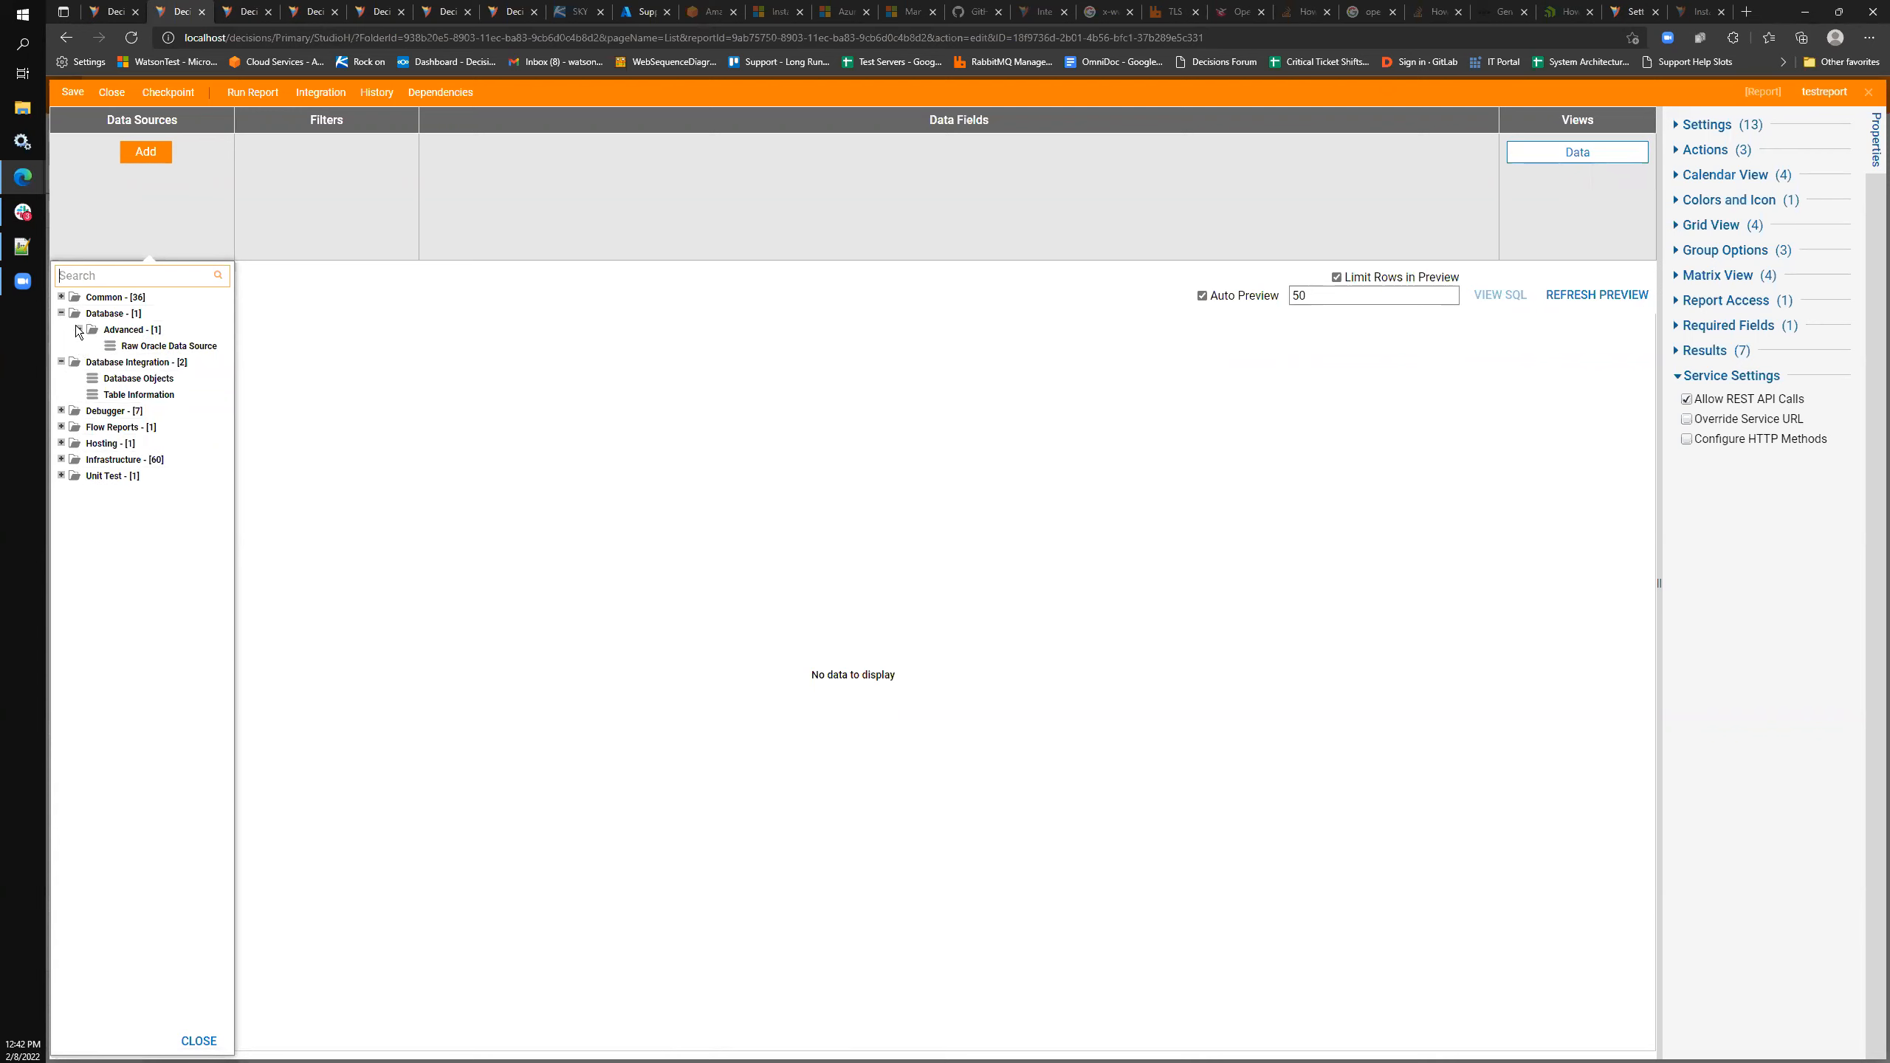
{"action": "left_click", "coordinate": [61, 297]}
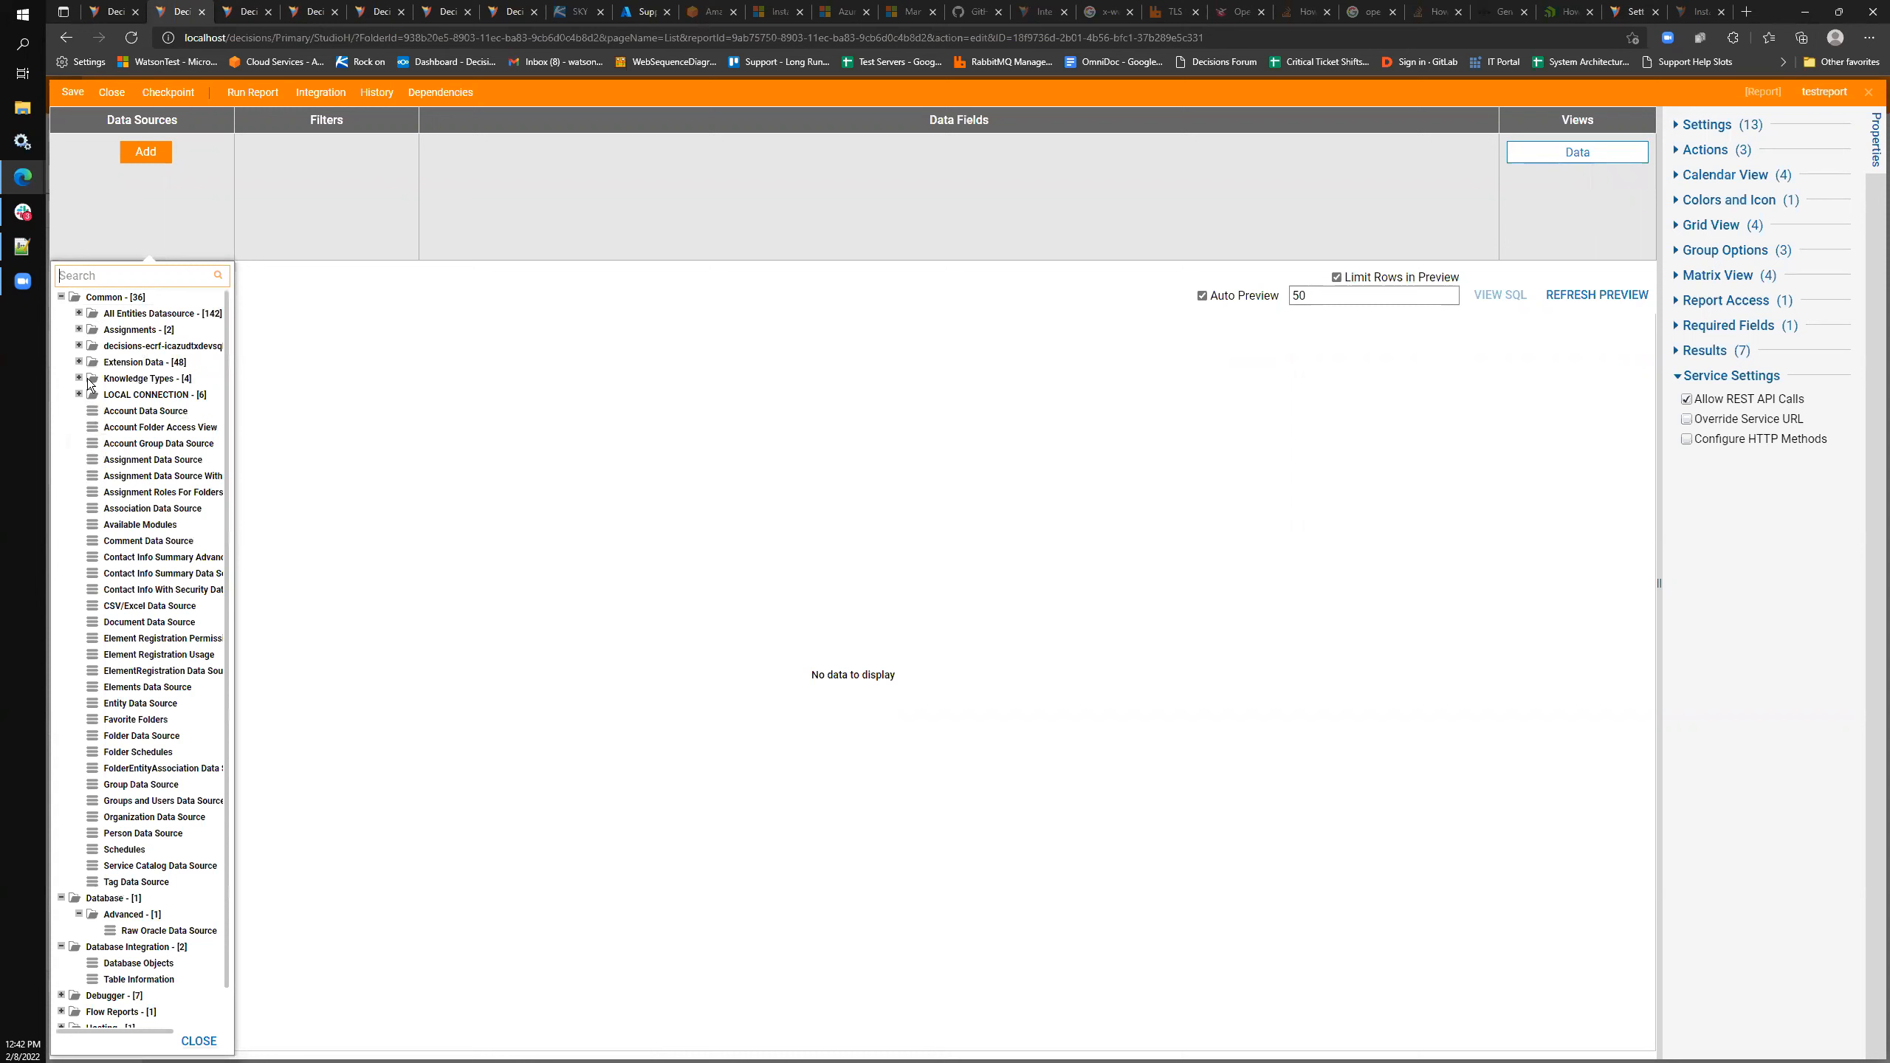
{"action": "scroll", "coordinate": [82, 447], "scroll_direction": "down", "scroll_amount": 1}
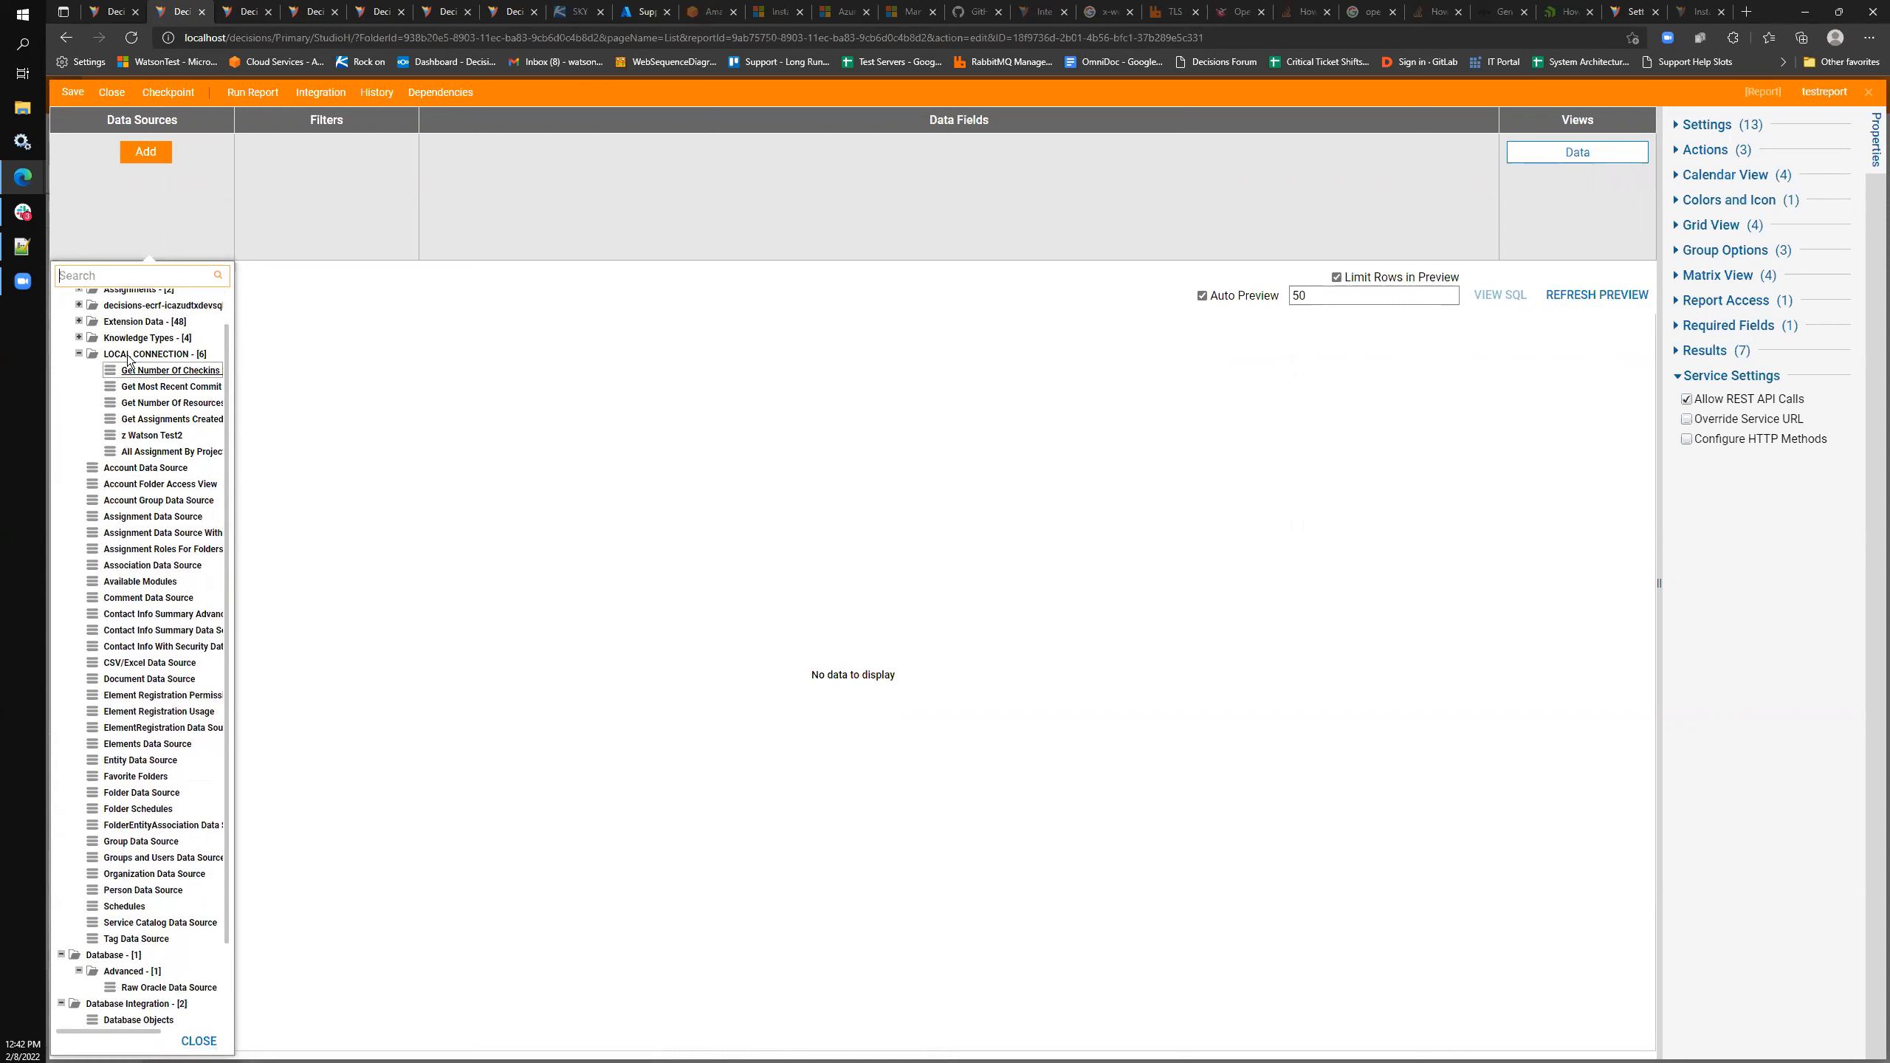
{"action": "left_click", "coordinate": [147, 434]}
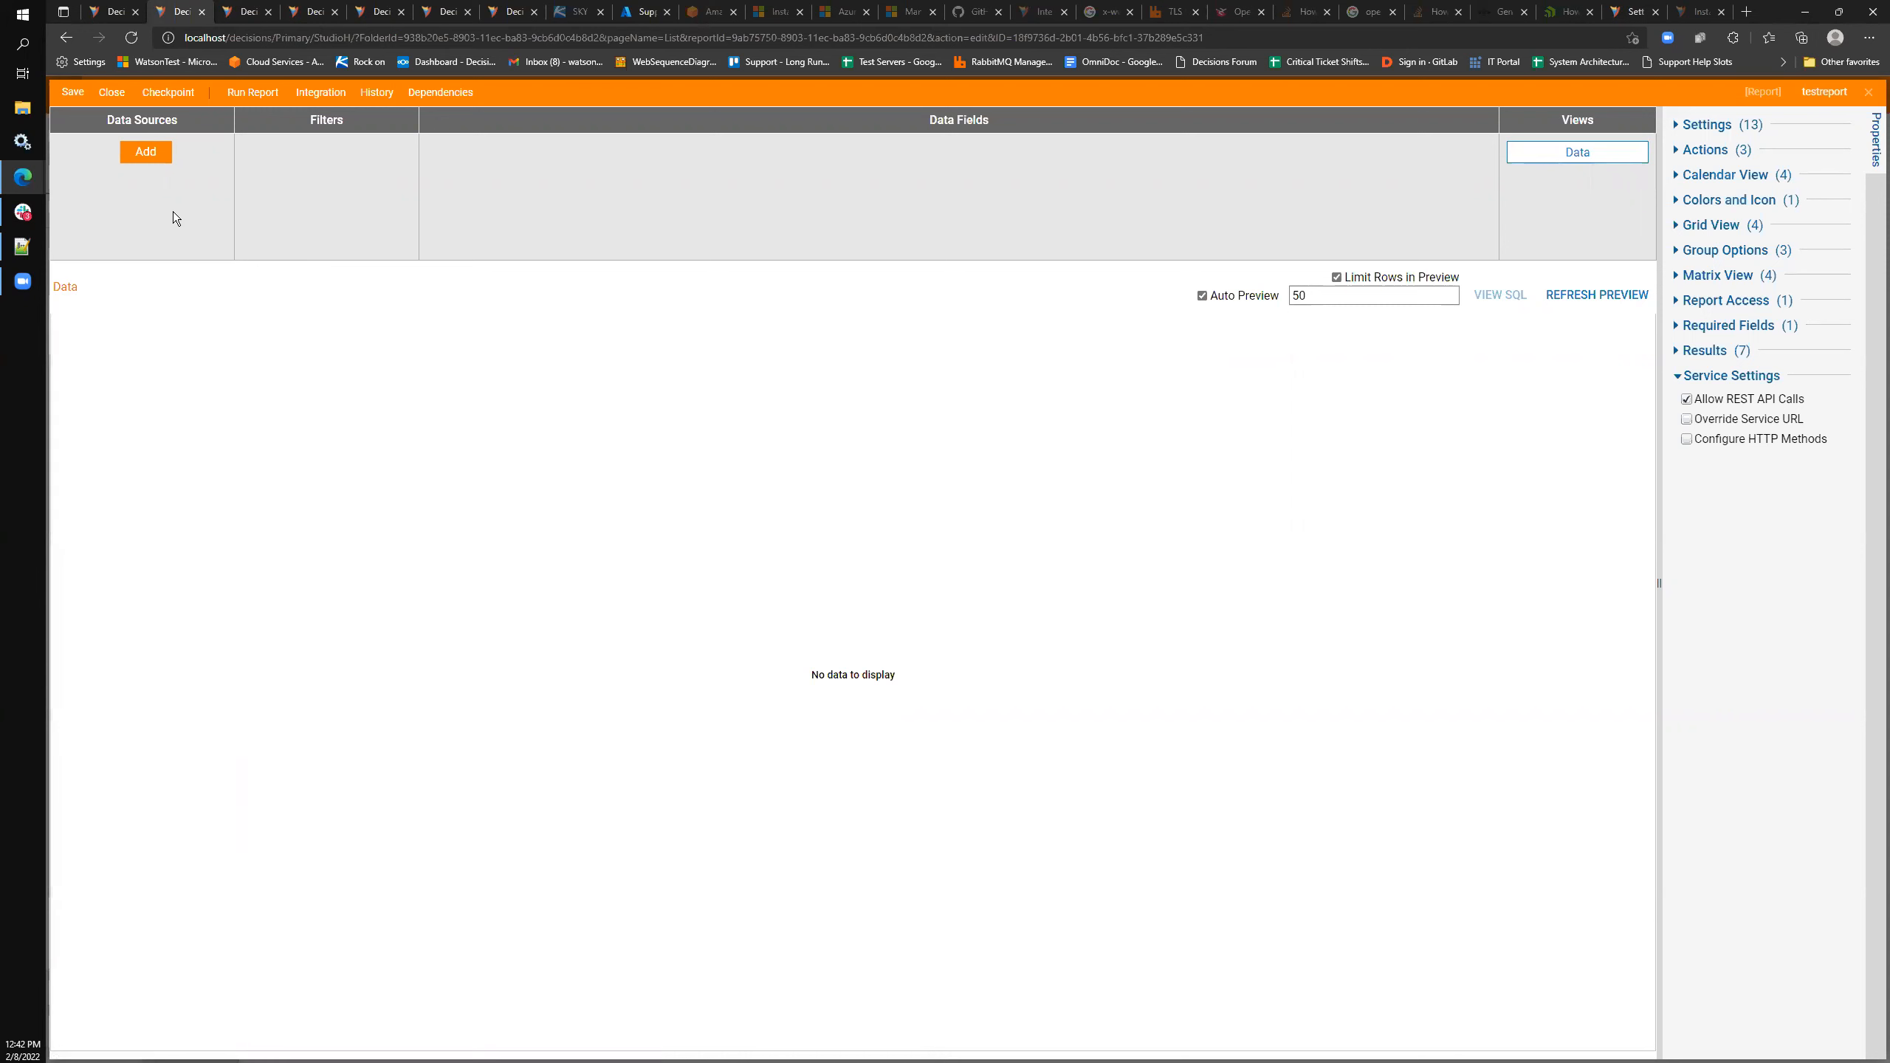
{"action": "left_click", "coordinate": [144, 150]}
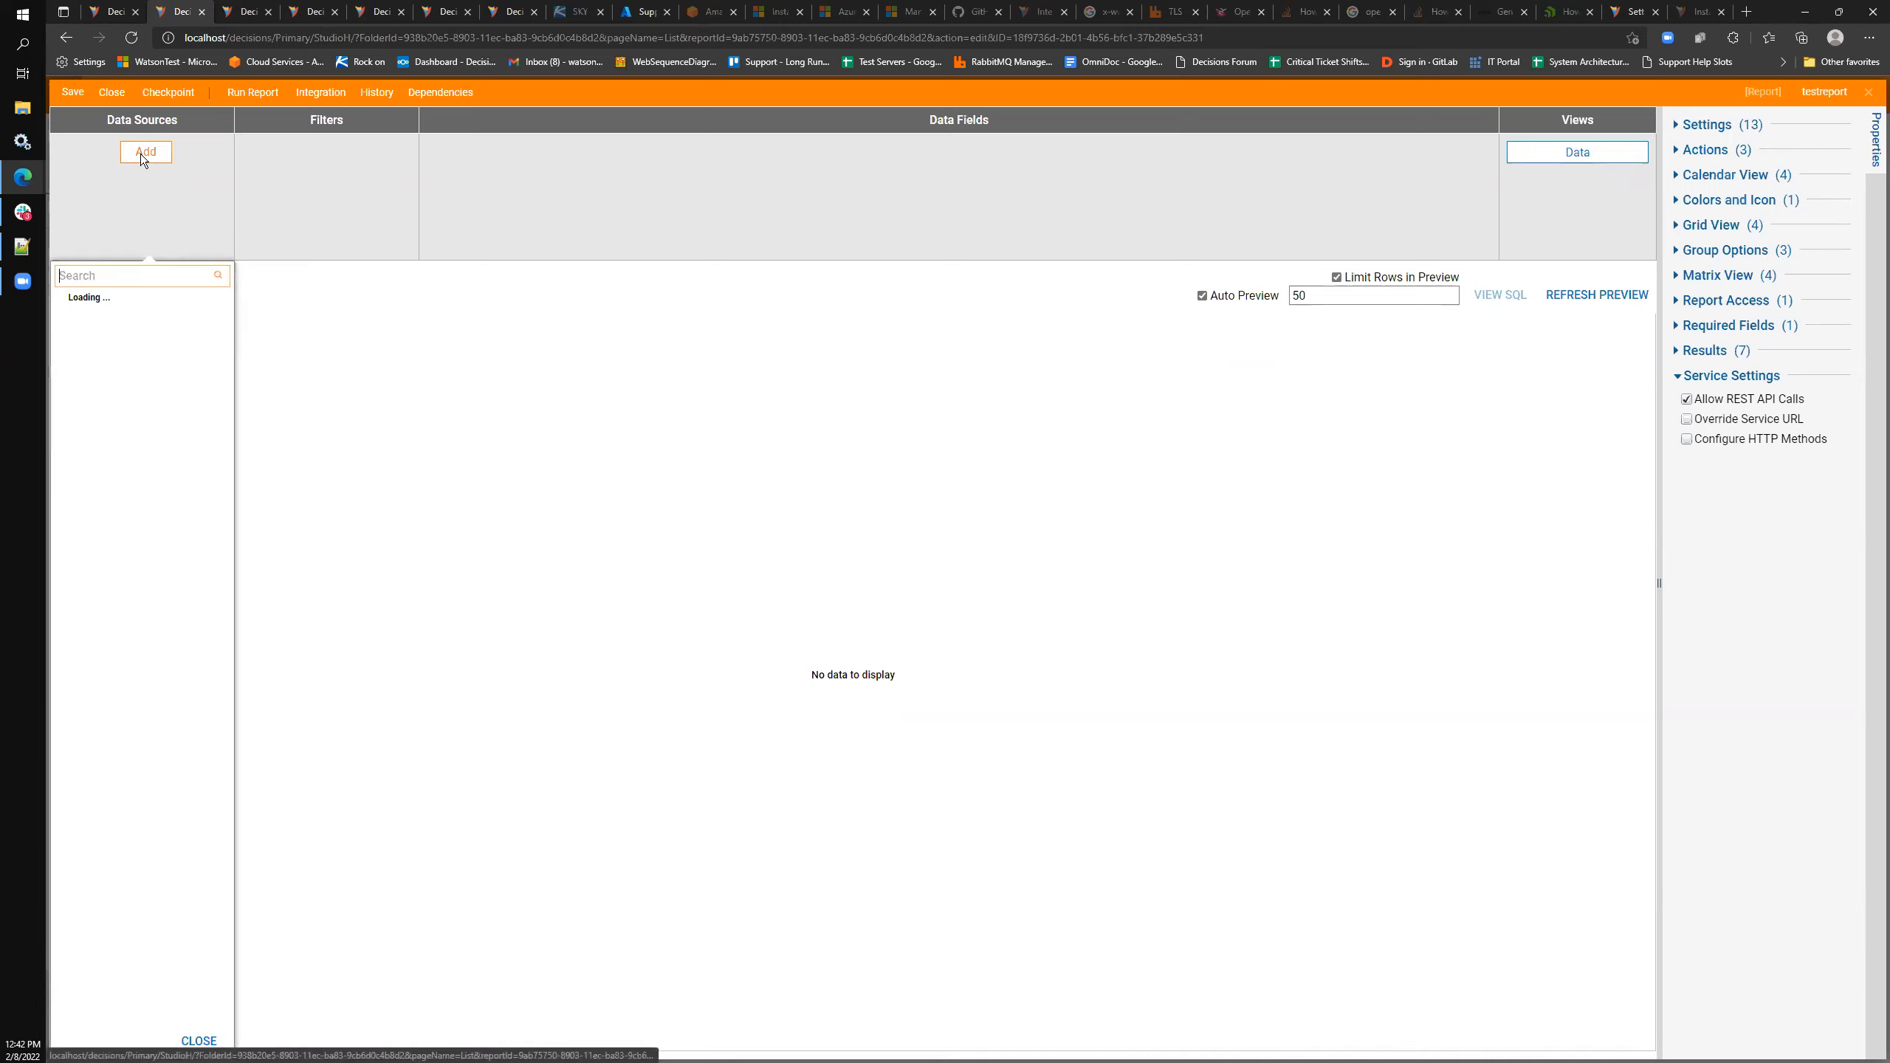
{"action": "left_click", "coordinate": [254, 216]}
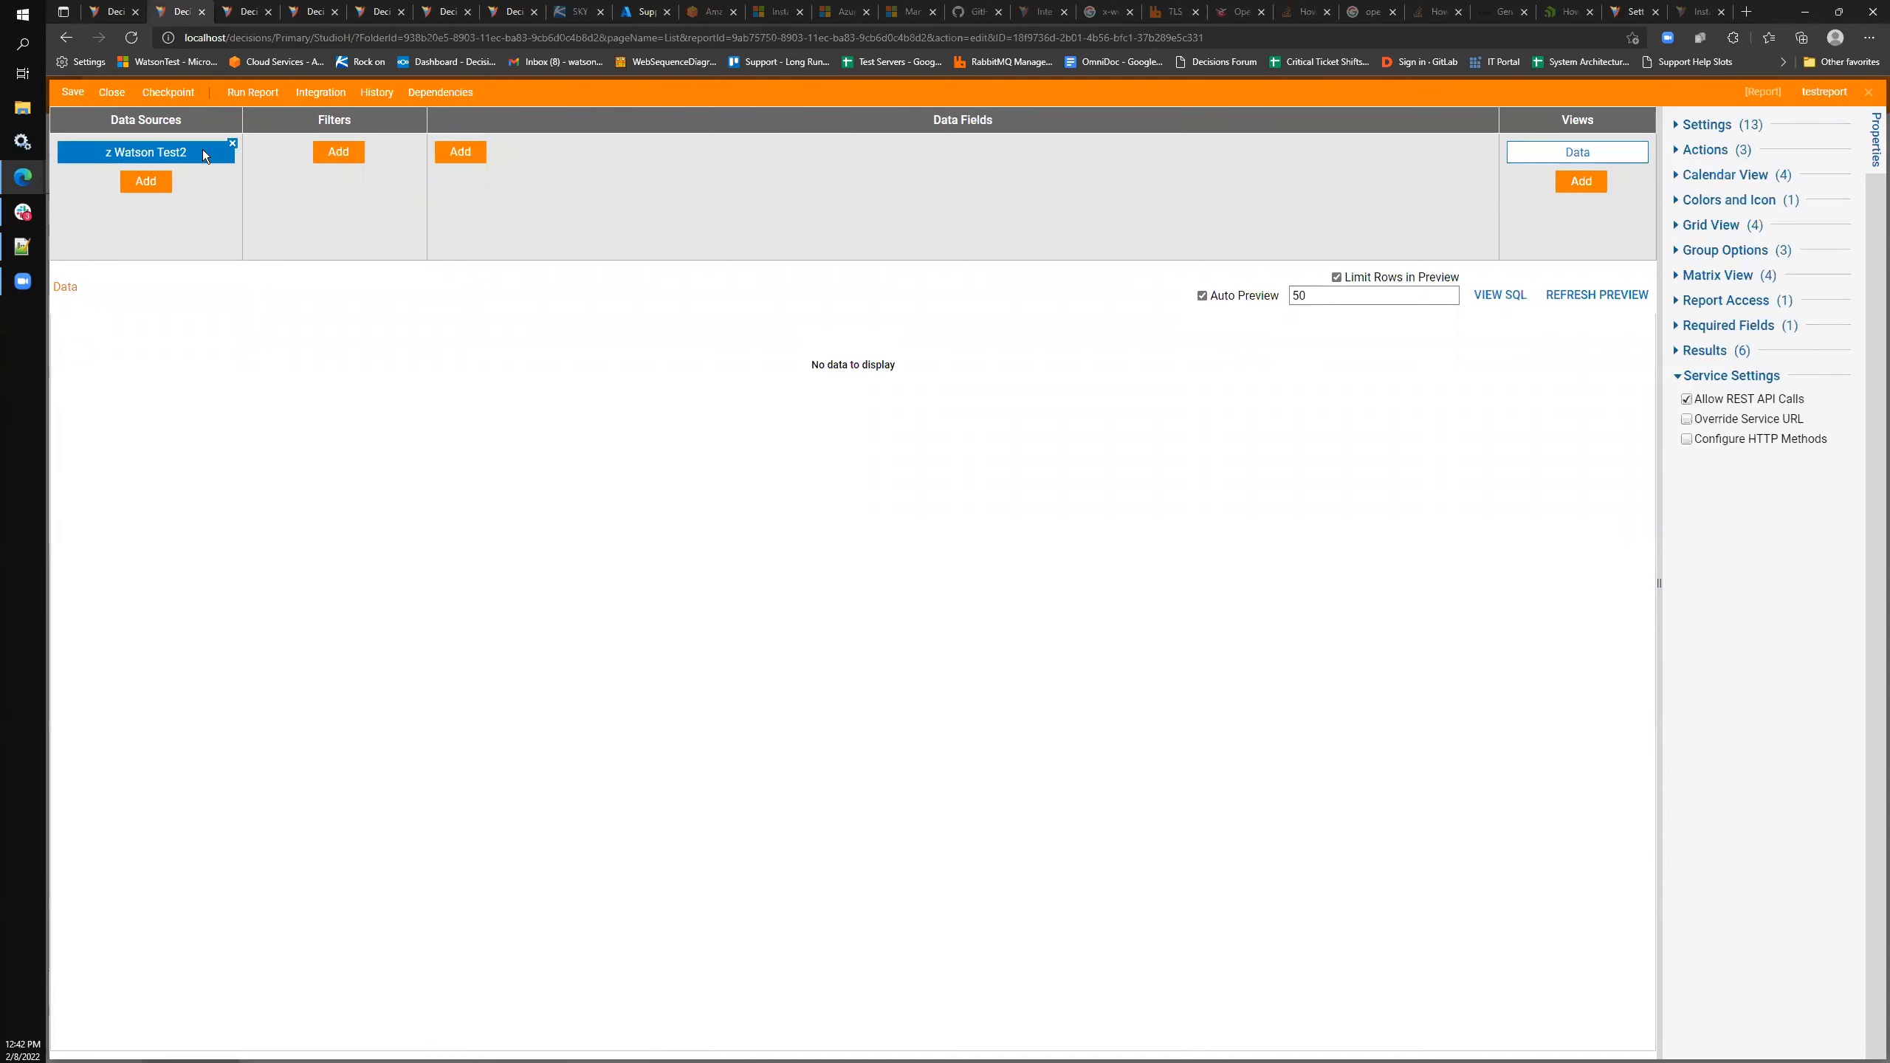
- View the report's SQL (SELECT * FROM entity_account) and compare it against the LOCAL CONNECTION tab
{"action": "left_click", "coordinate": [151, 155]}
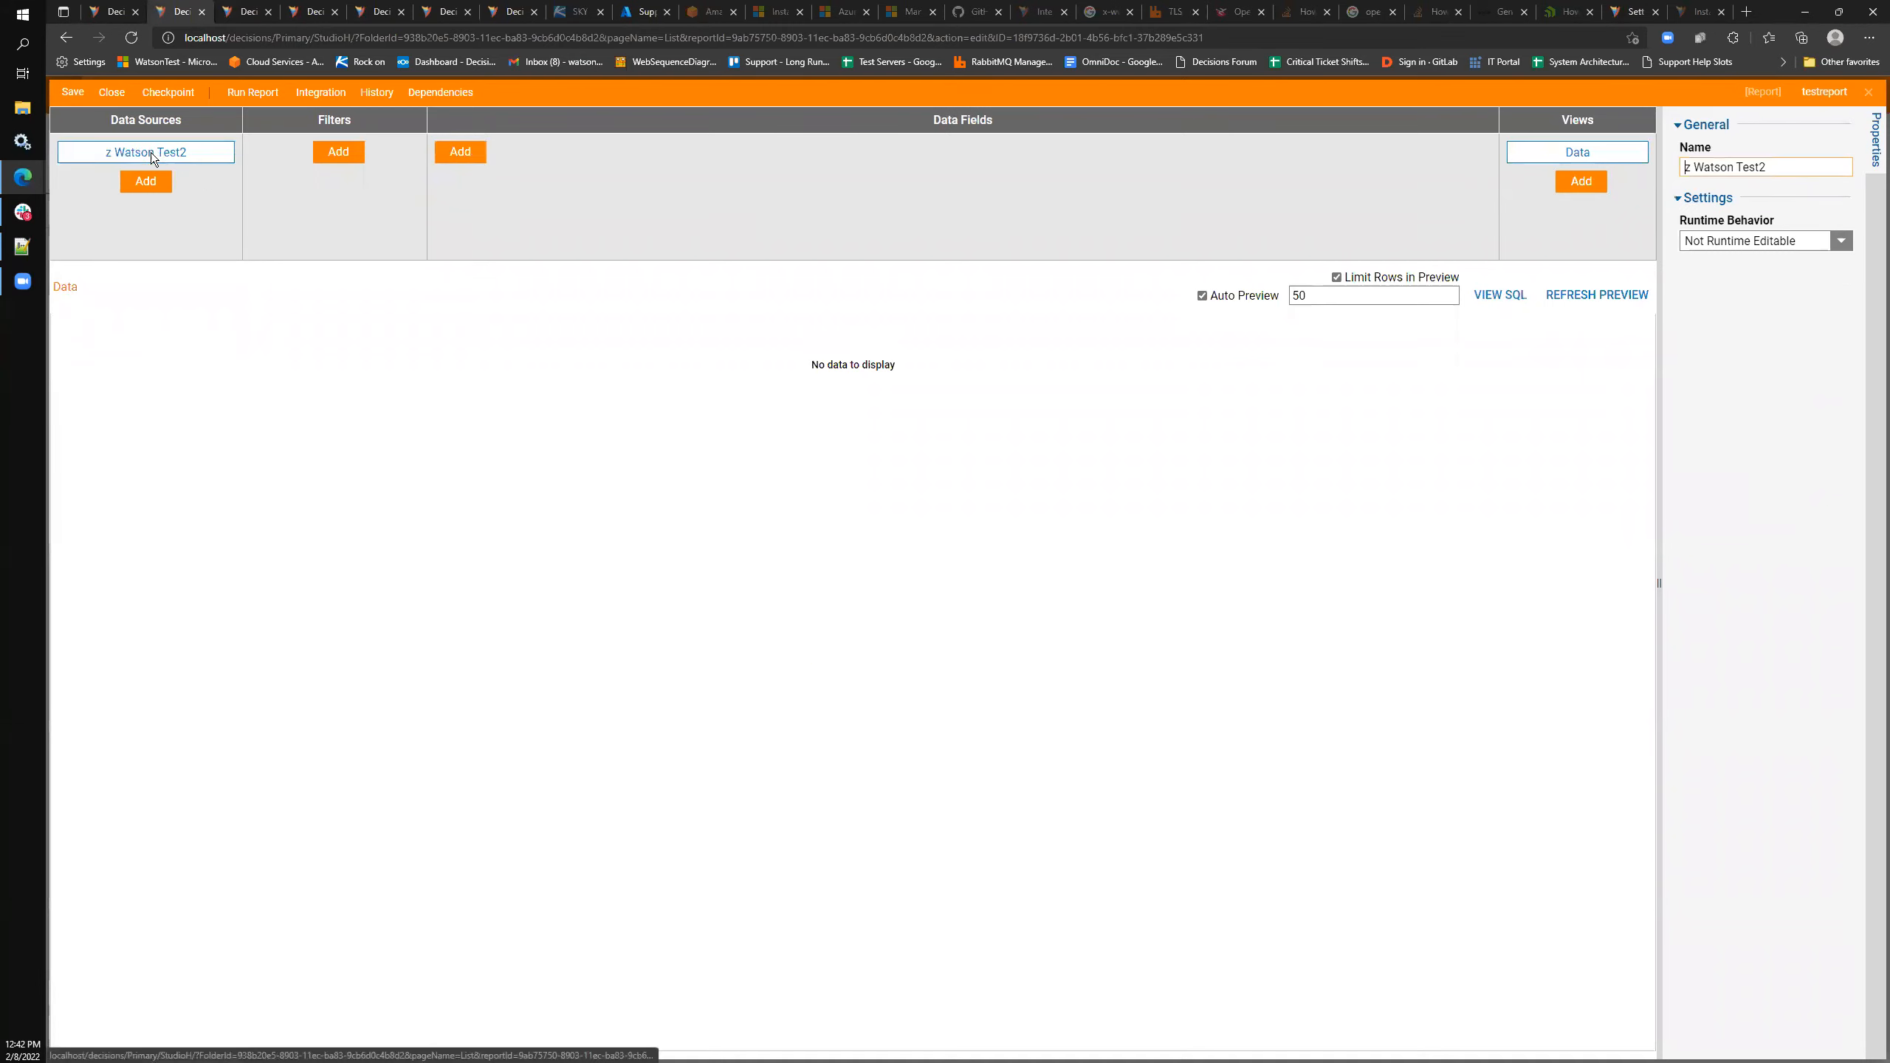
{"action": "left_click", "coordinate": [113, 12]}
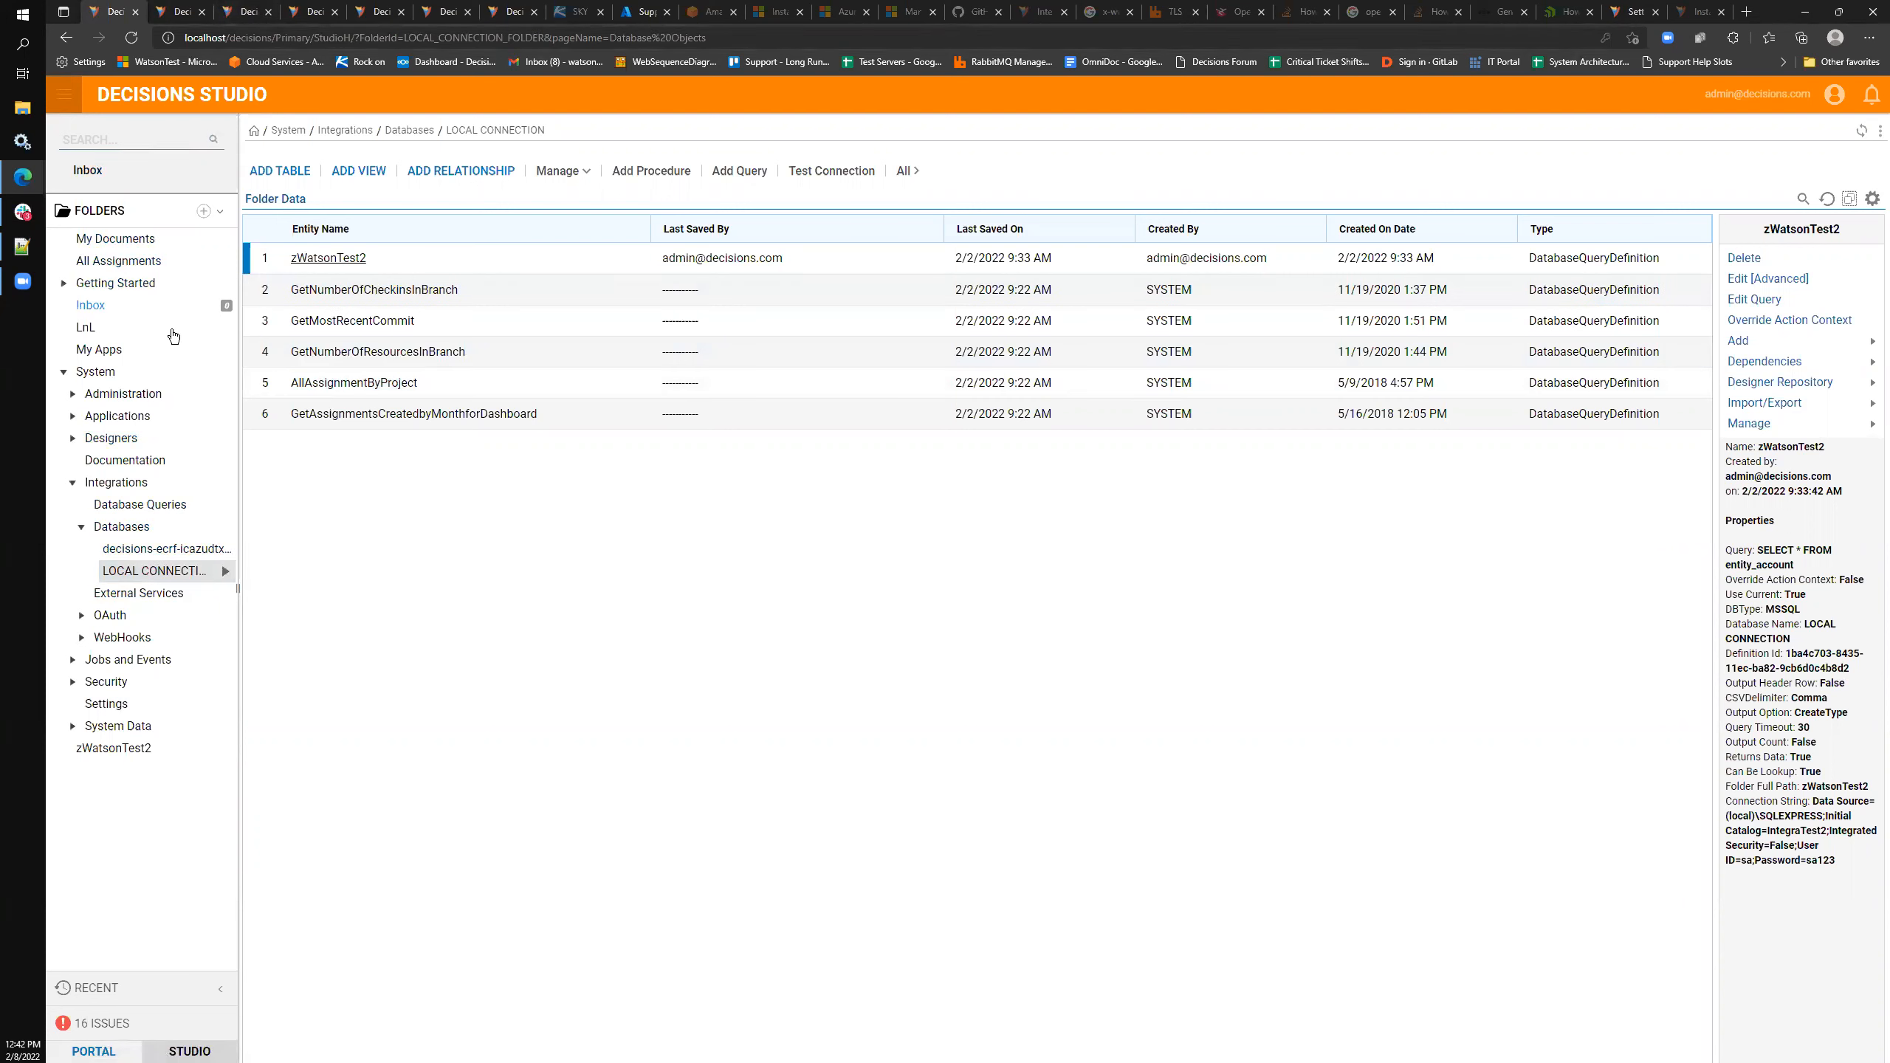
{"action": "left_click", "coordinate": [181, 11]}
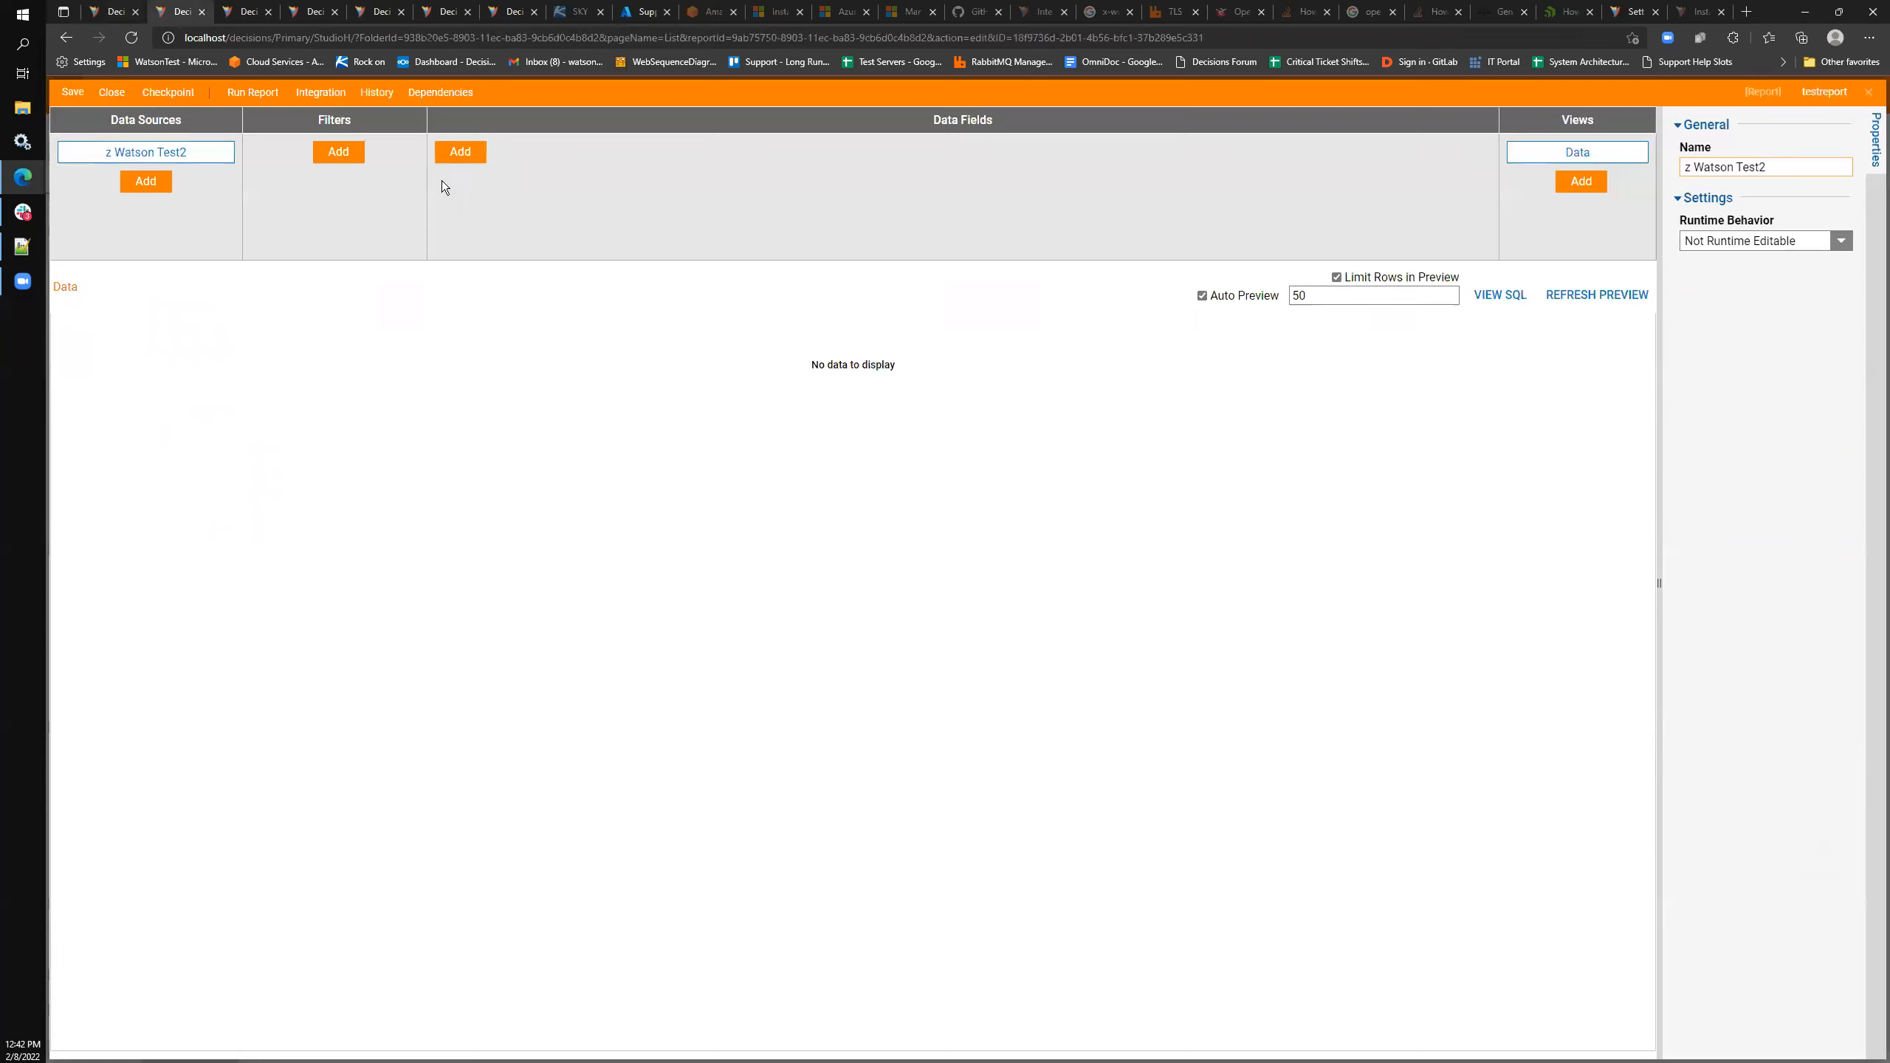
{"action": "left_click", "coordinate": [1498, 298]}
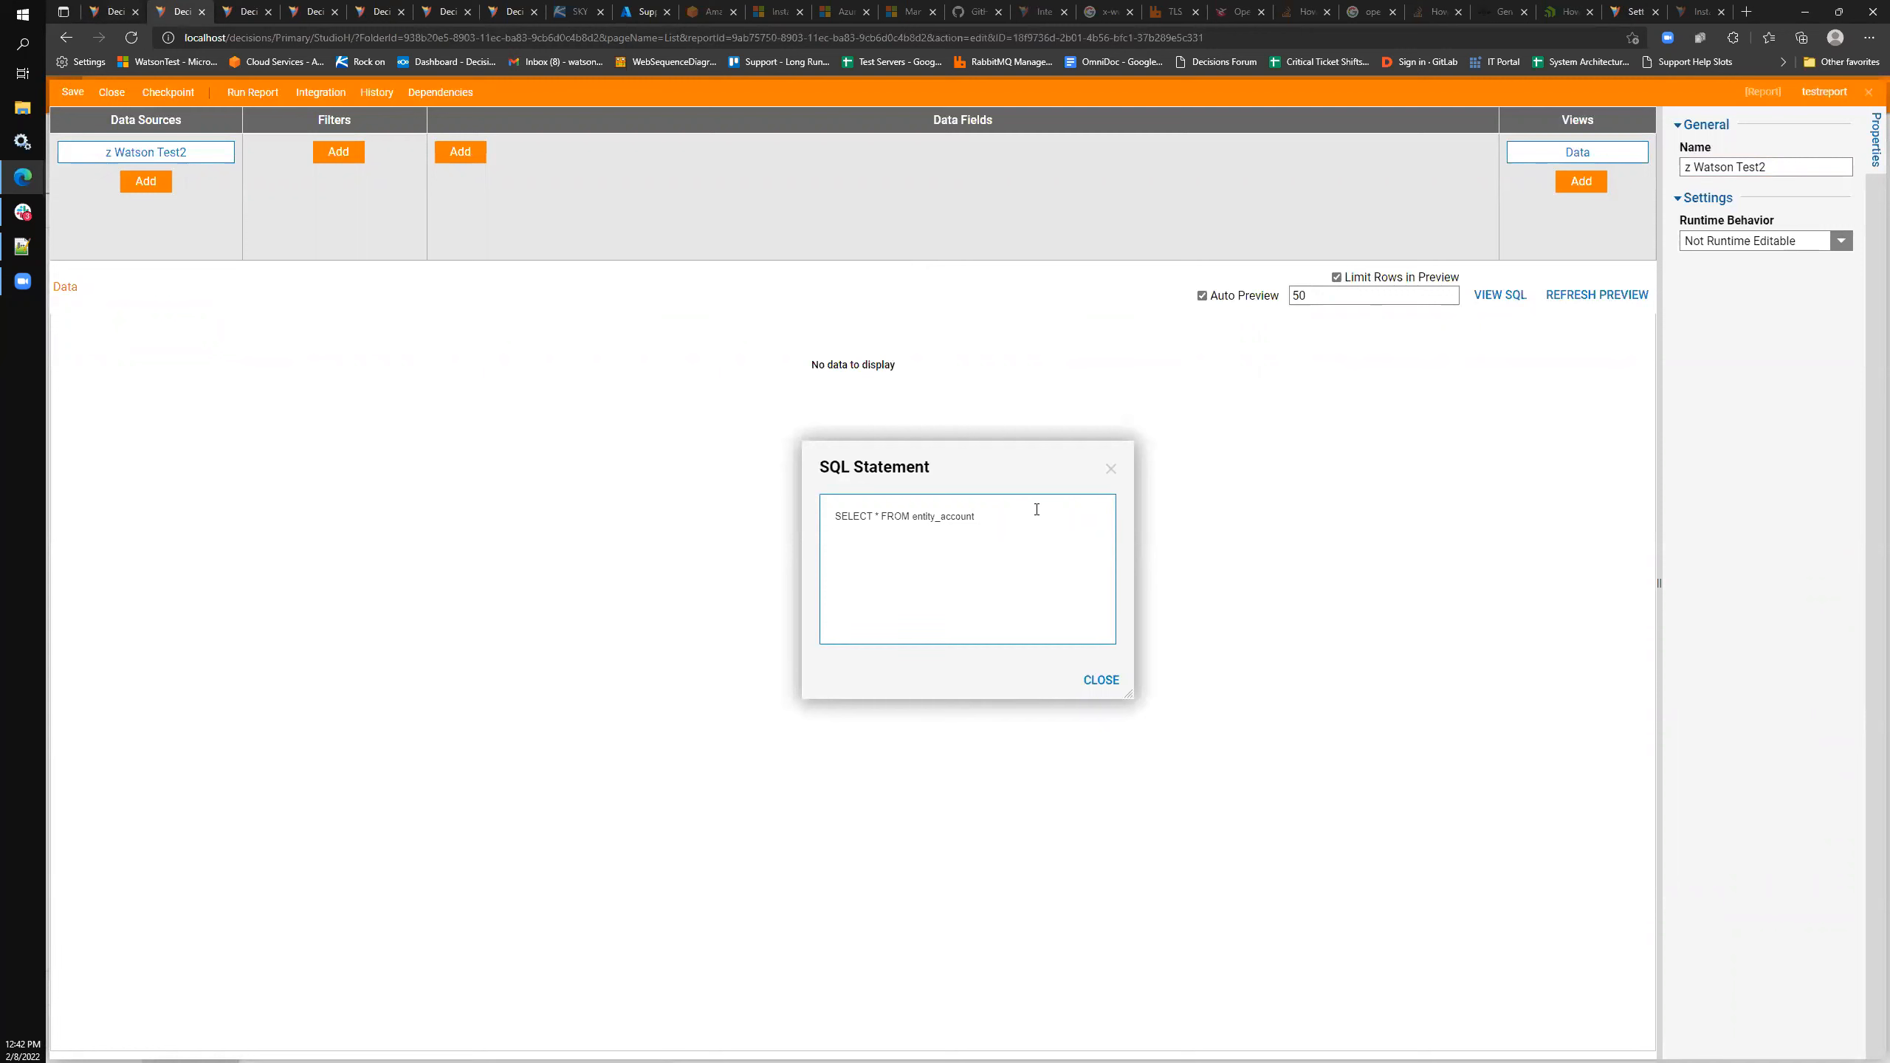
{"action": "left_click", "coordinate": [96, 10]}
- Review the zWatsonTest2 query's settings (SELECT * FROM entity_account, 30-second timeout) without changing anything
{"action": "right_click", "coordinate": [362, 255]}
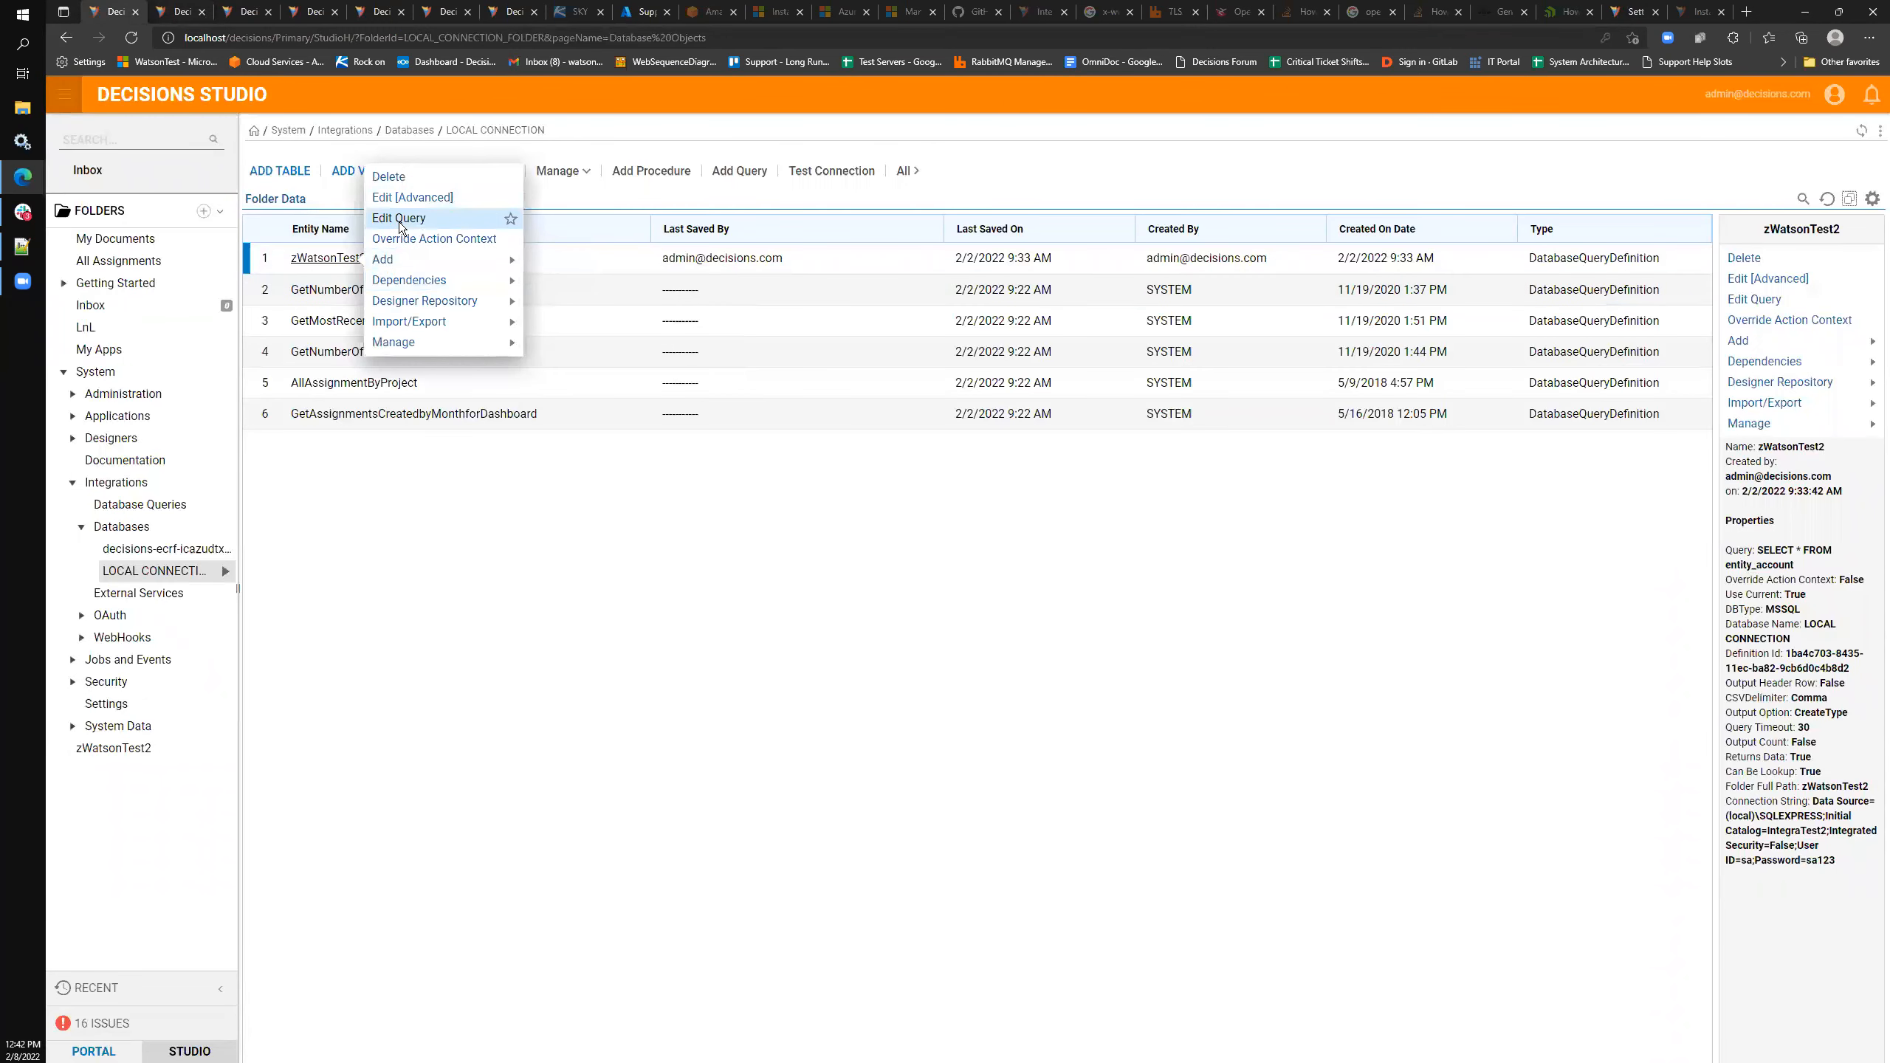
{"action": "left_click", "coordinate": [399, 217]}
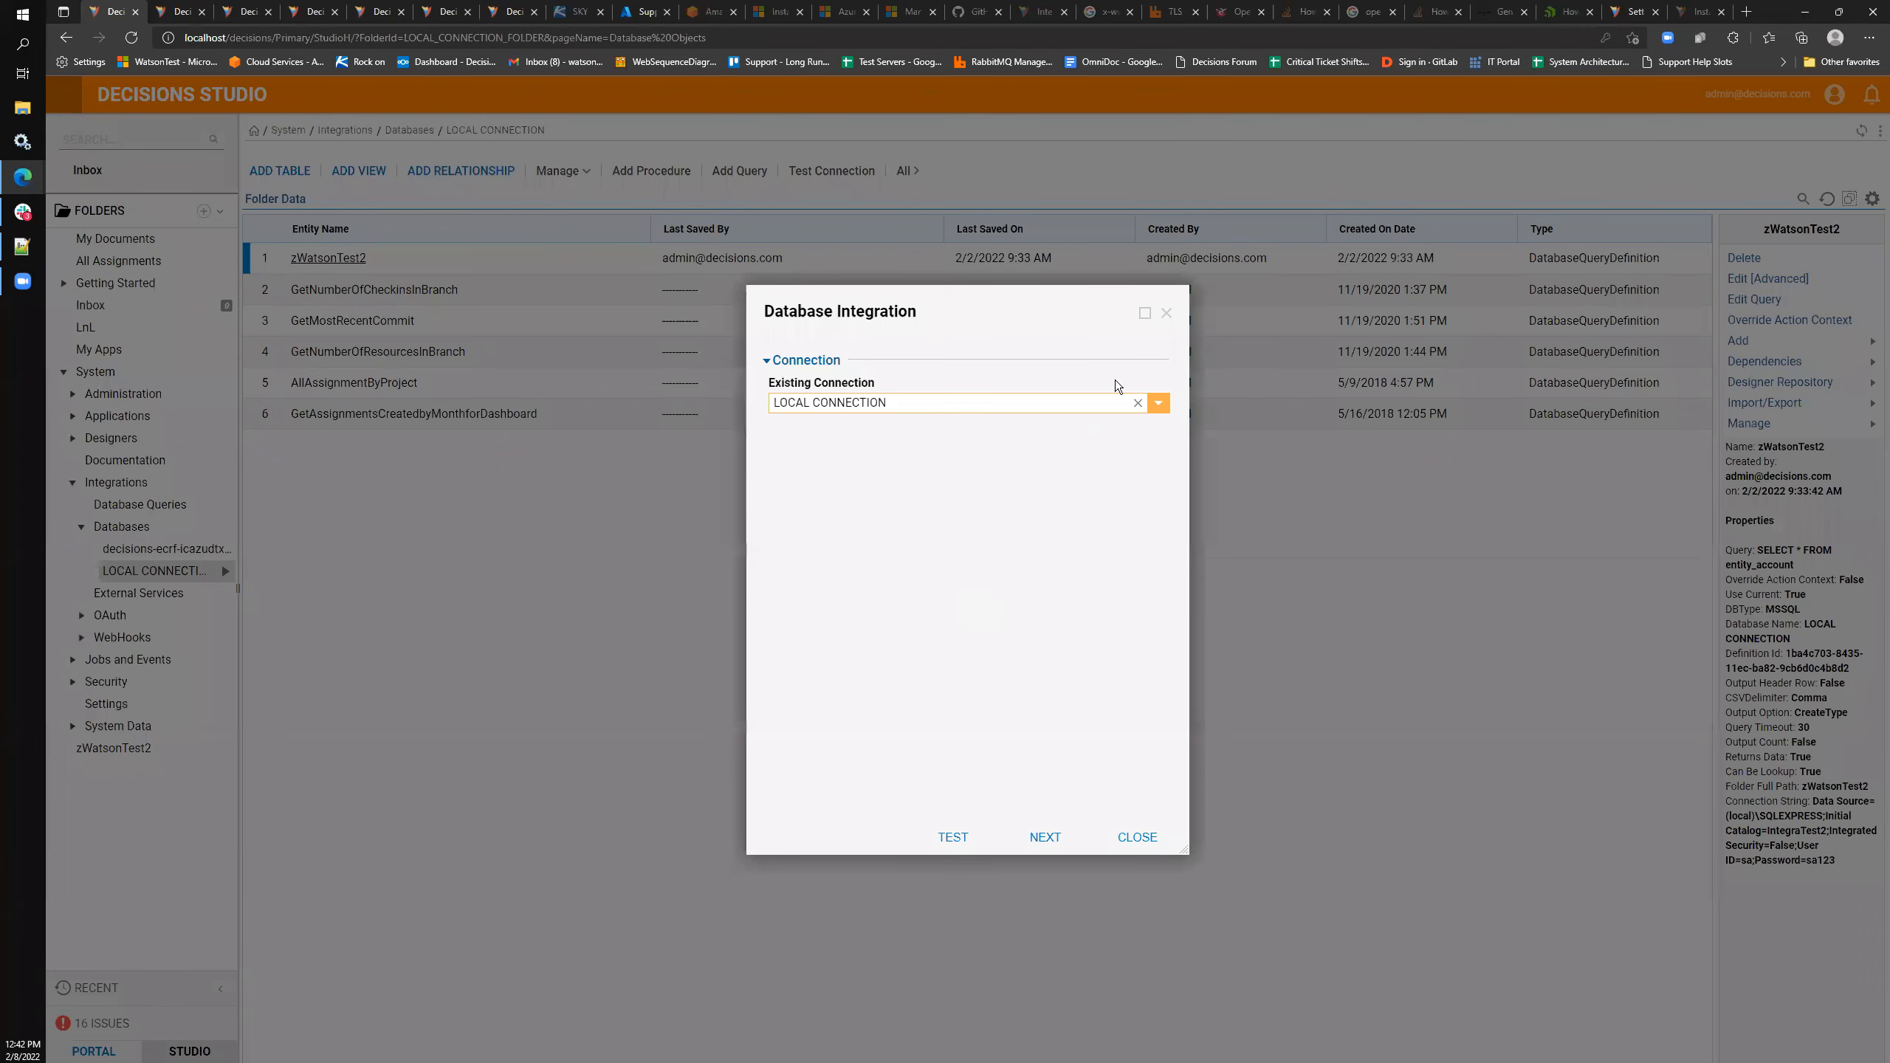
{"action": "left_click", "coordinate": [1045, 836]}
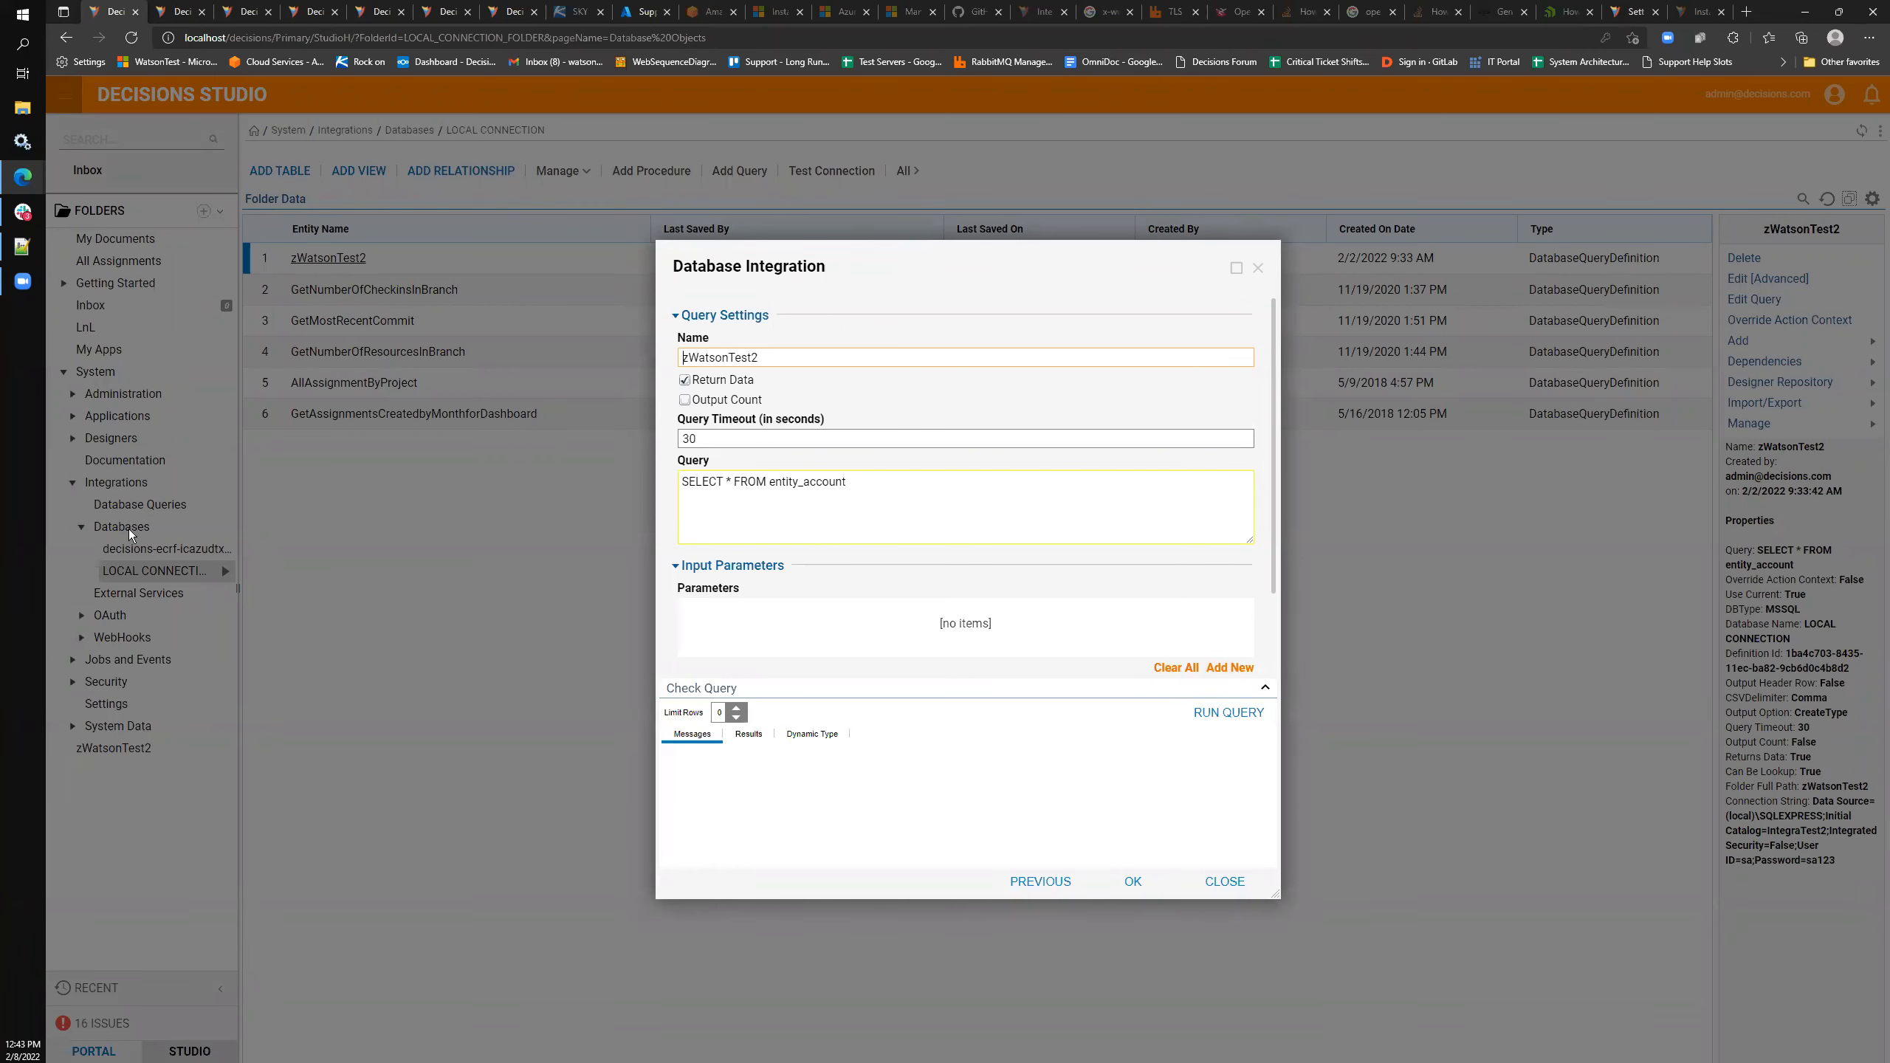
{"action": "left_click", "coordinate": [1257, 267]}
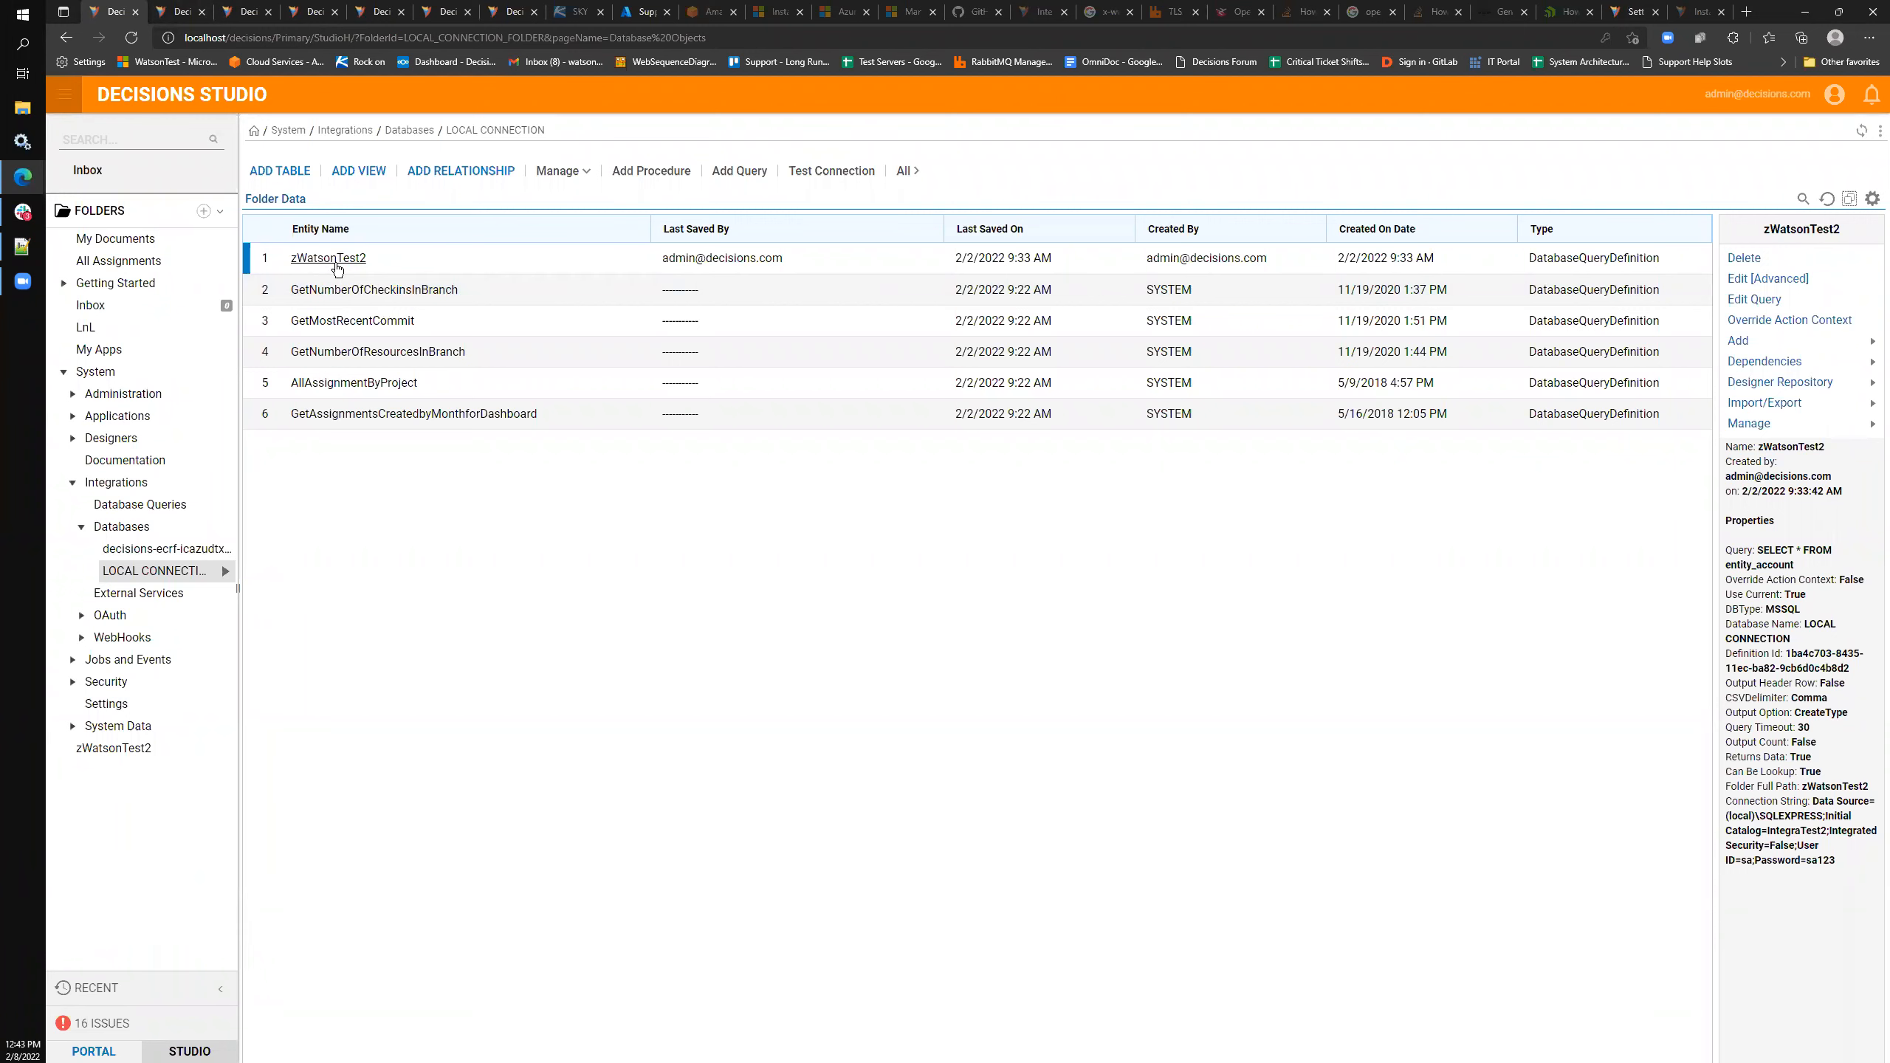
- Start a new MSSQL database connection from the Databases folder with Windows Authentication turned off
{"action": "right_click", "coordinate": [149, 573]}
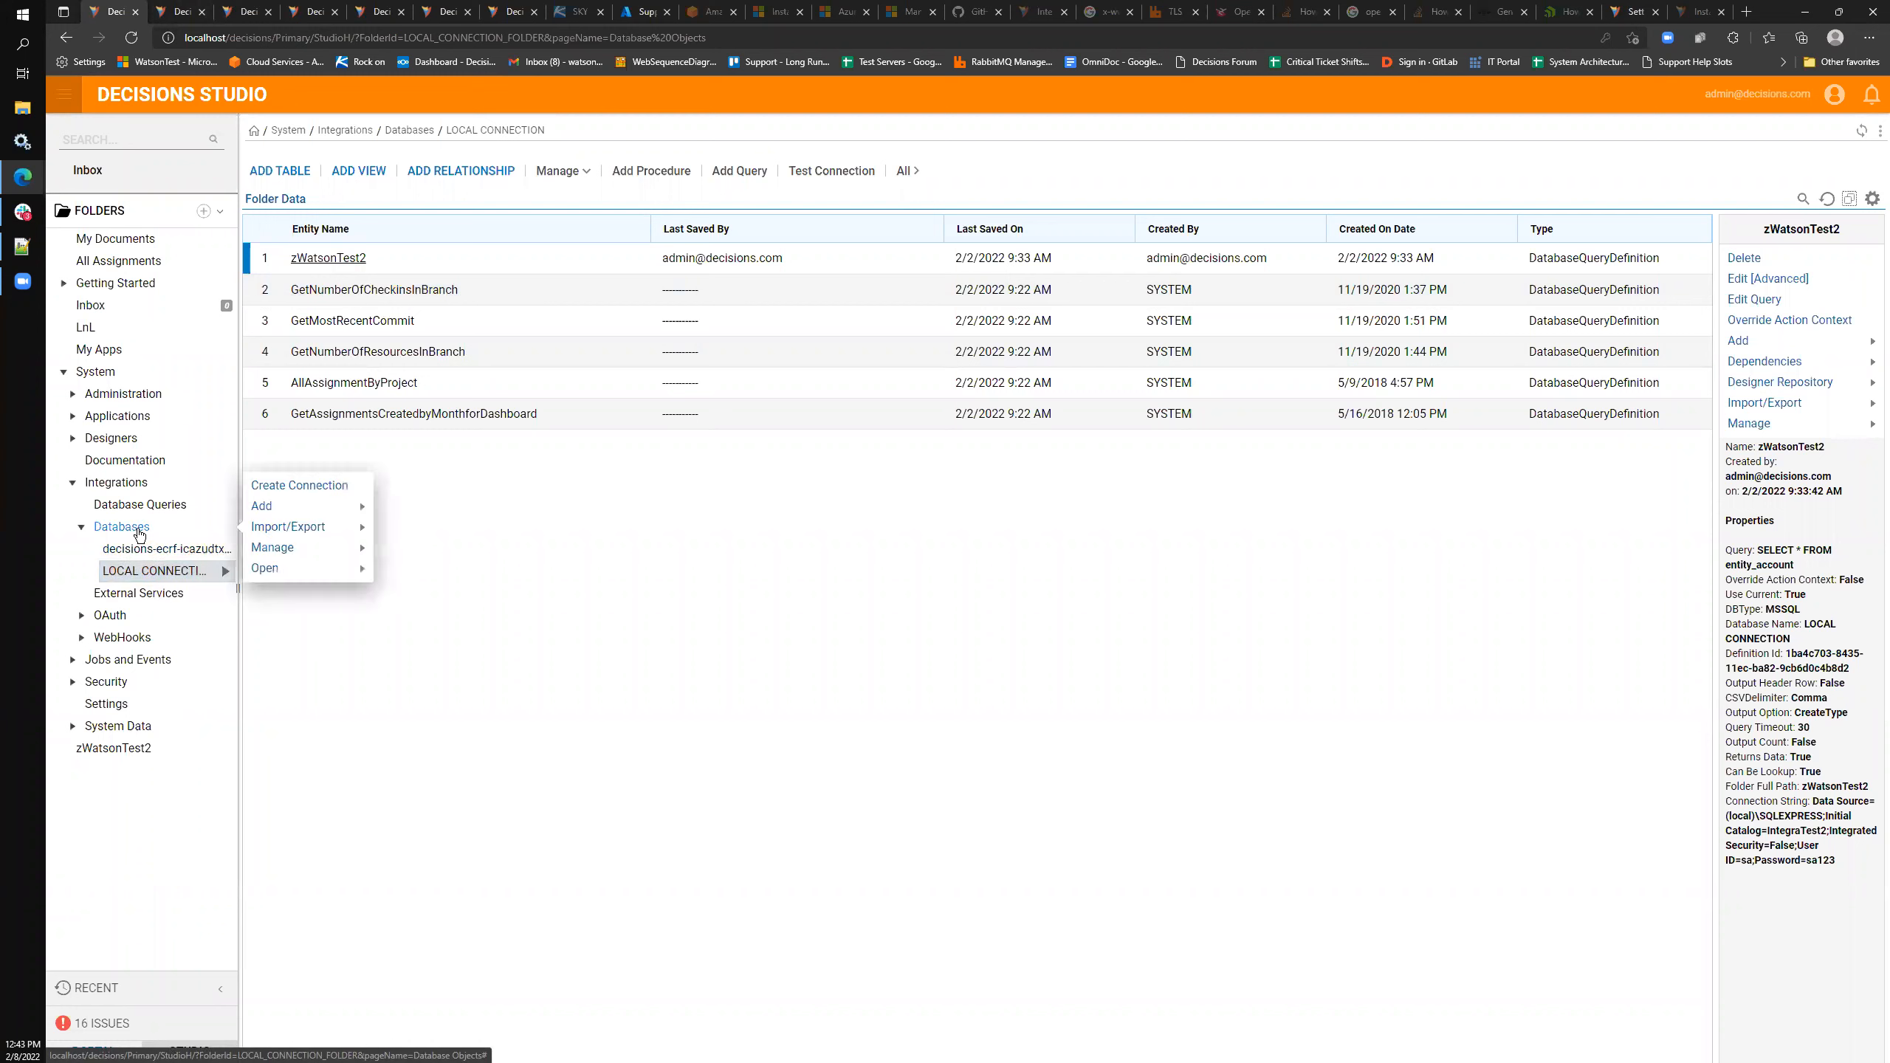
{"action": "left_click", "coordinate": [269, 490]}
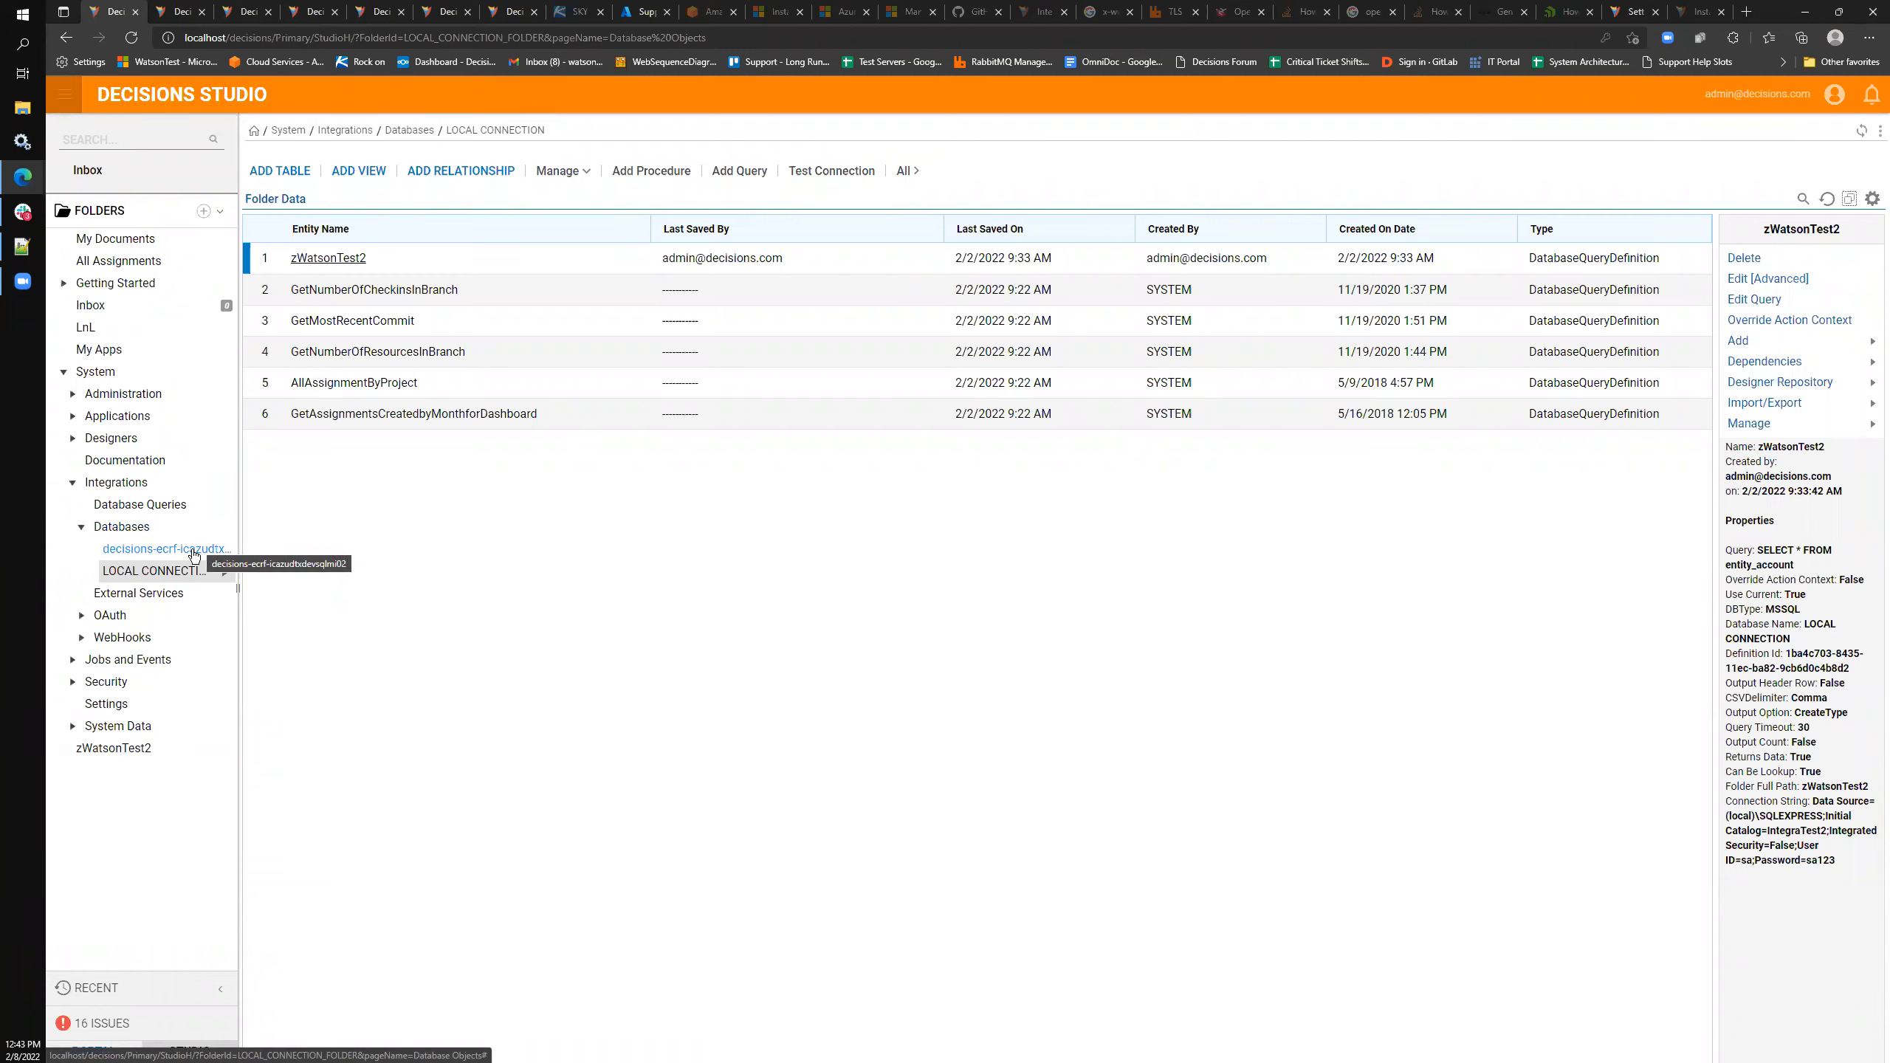
{"action": "right_click", "coordinate": [108, 532]}
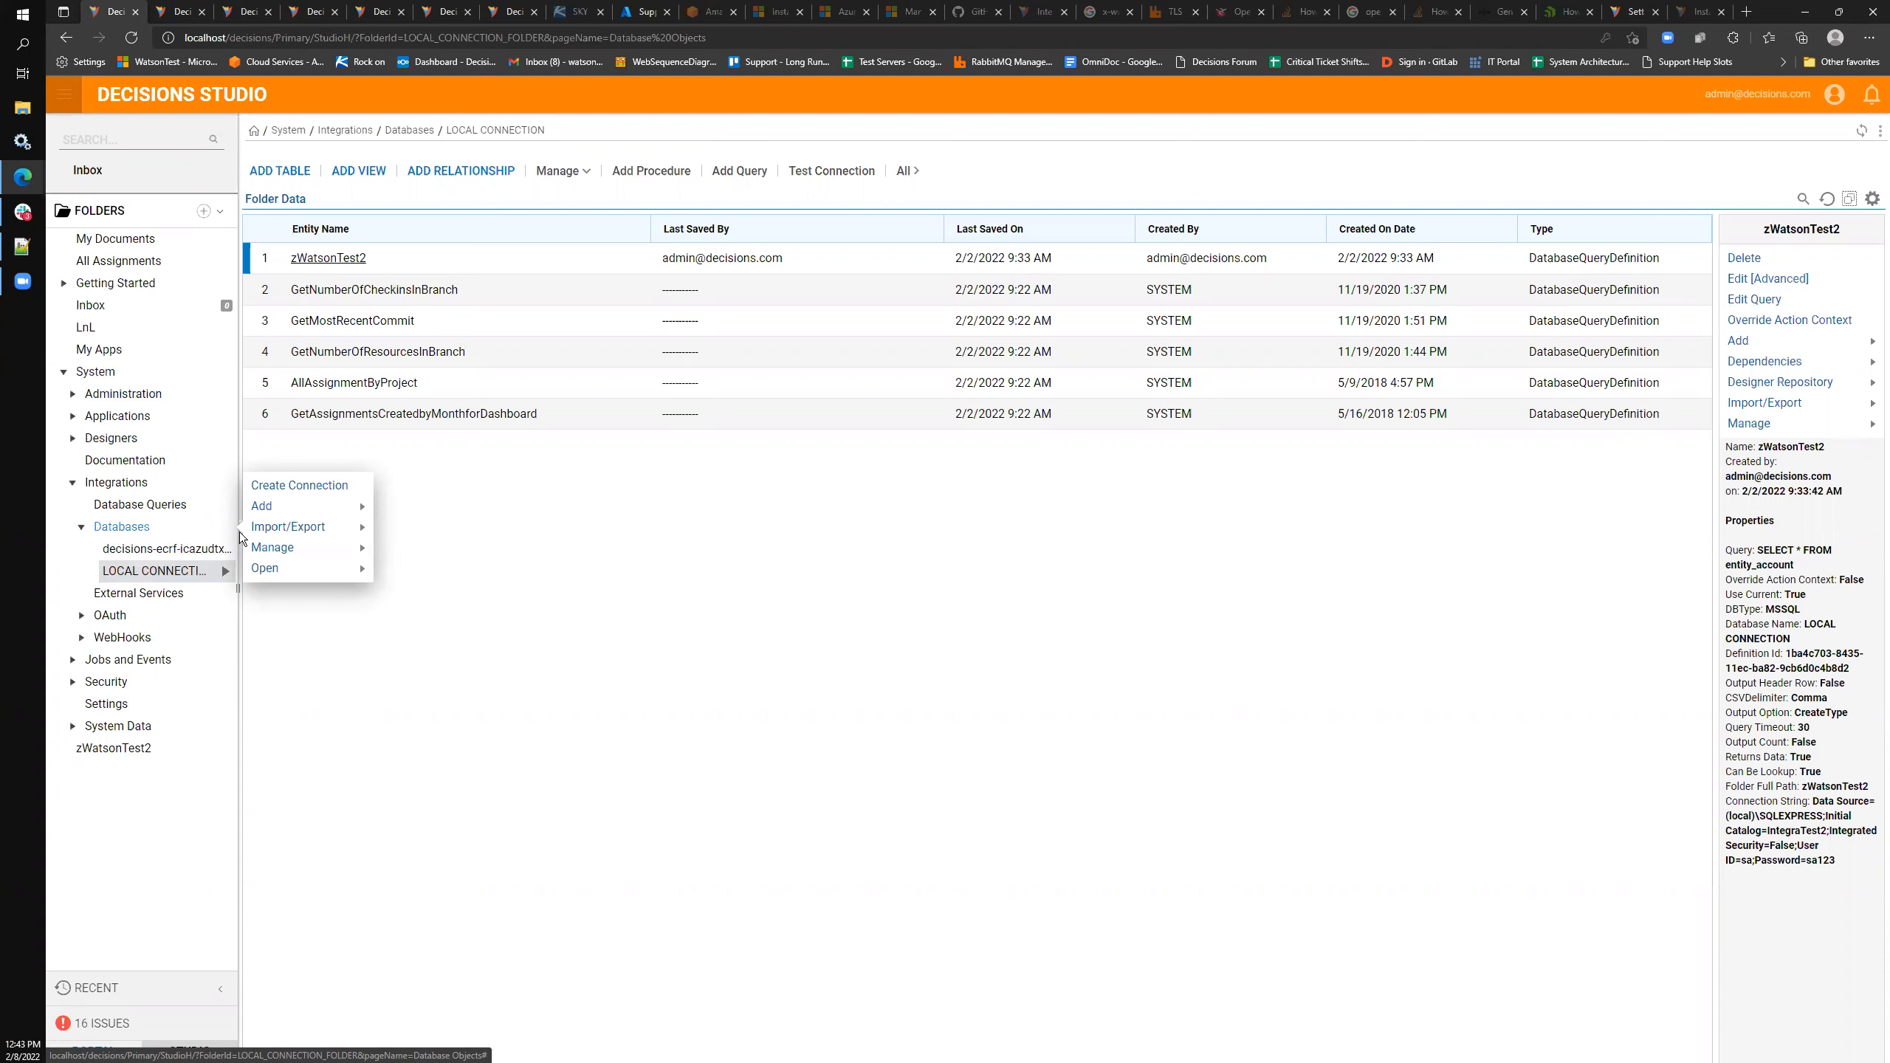
{"action": "left_click", "coordinate": [291, 485]}
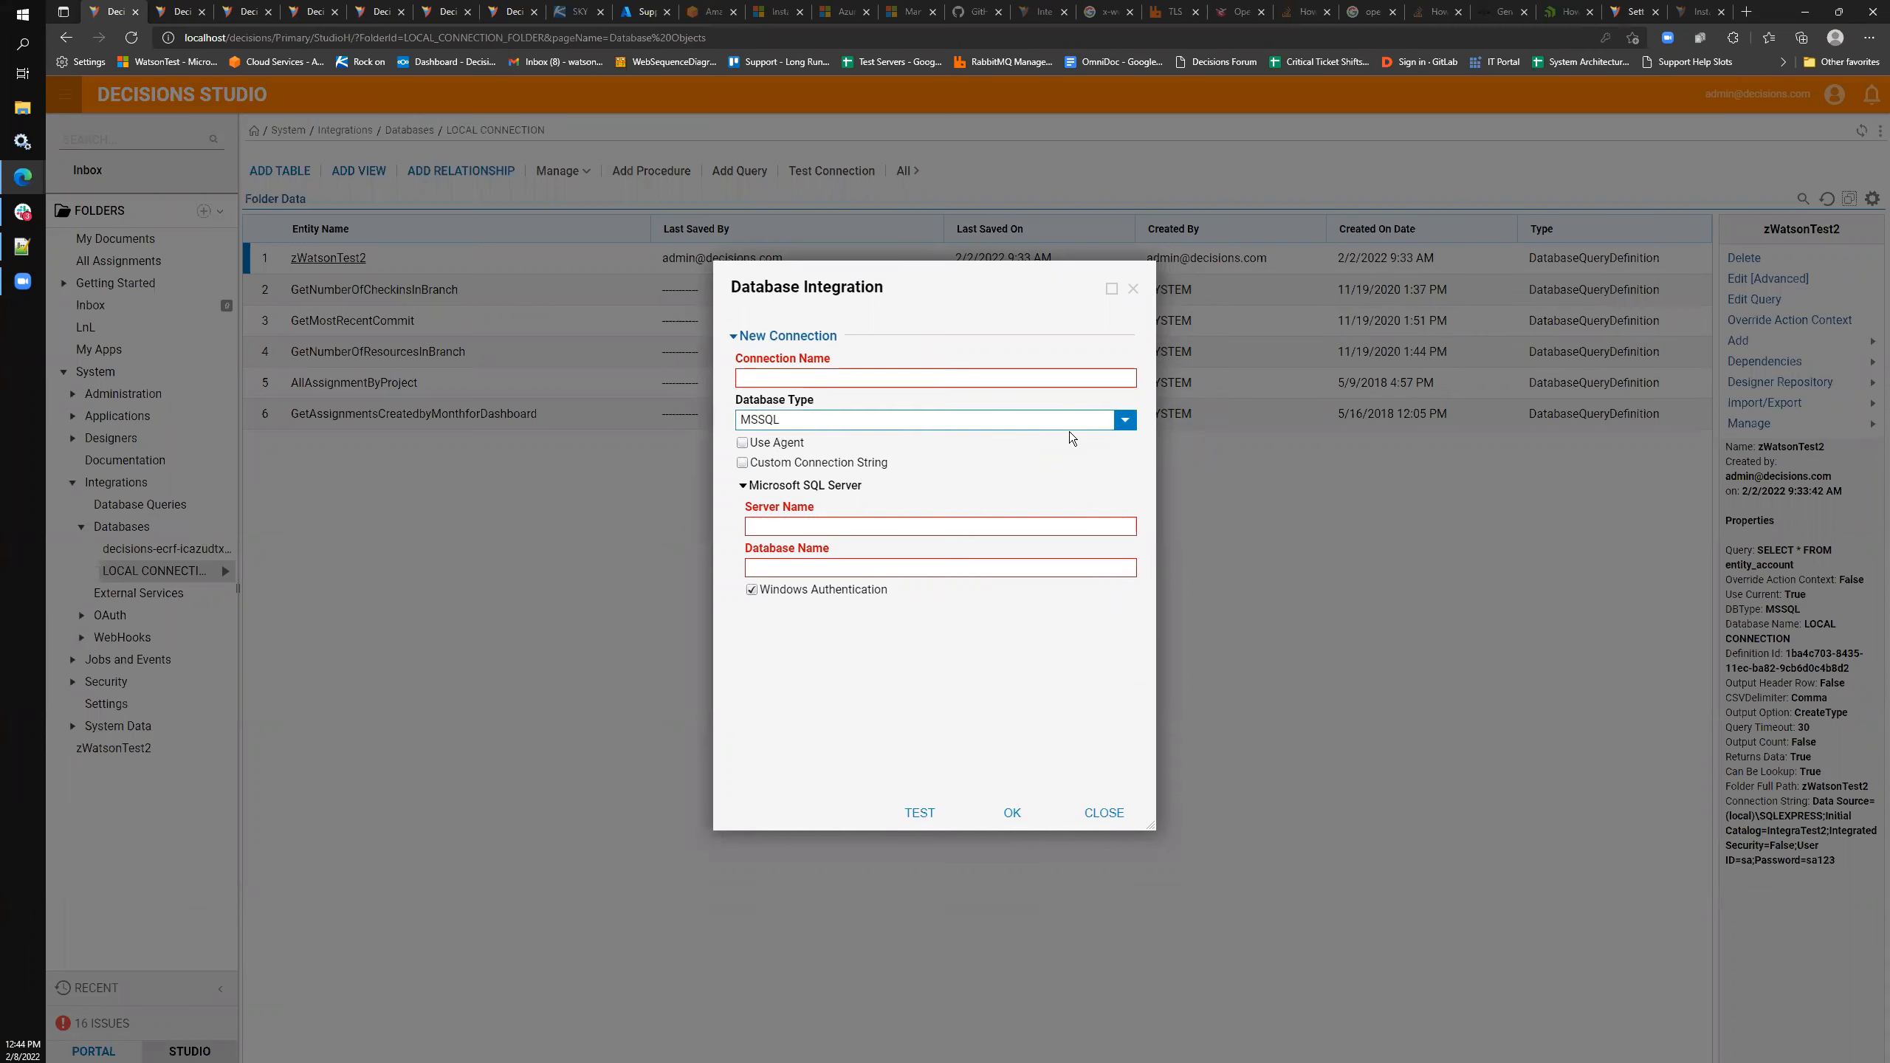
{"action": "left_click", "coordinate": [1112, 420]}
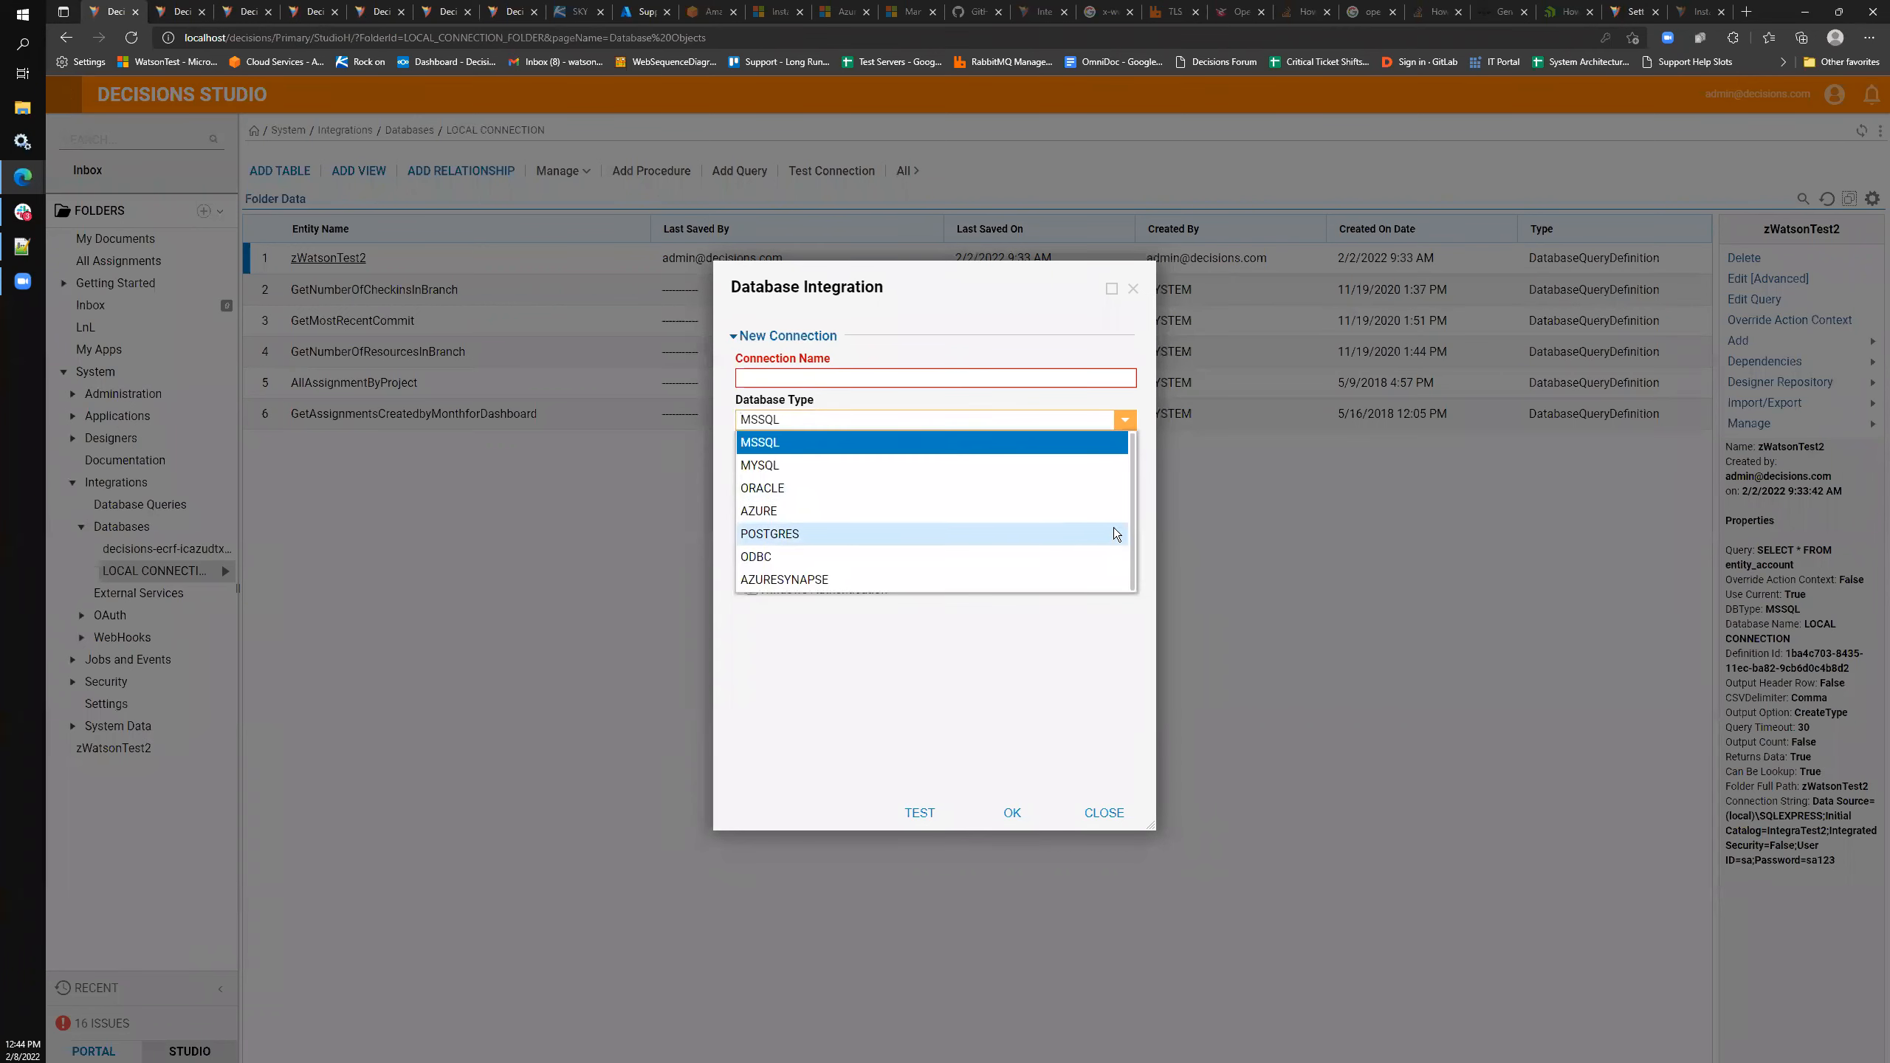
{"action": "left_click", "coordinate": [1125, 420]}
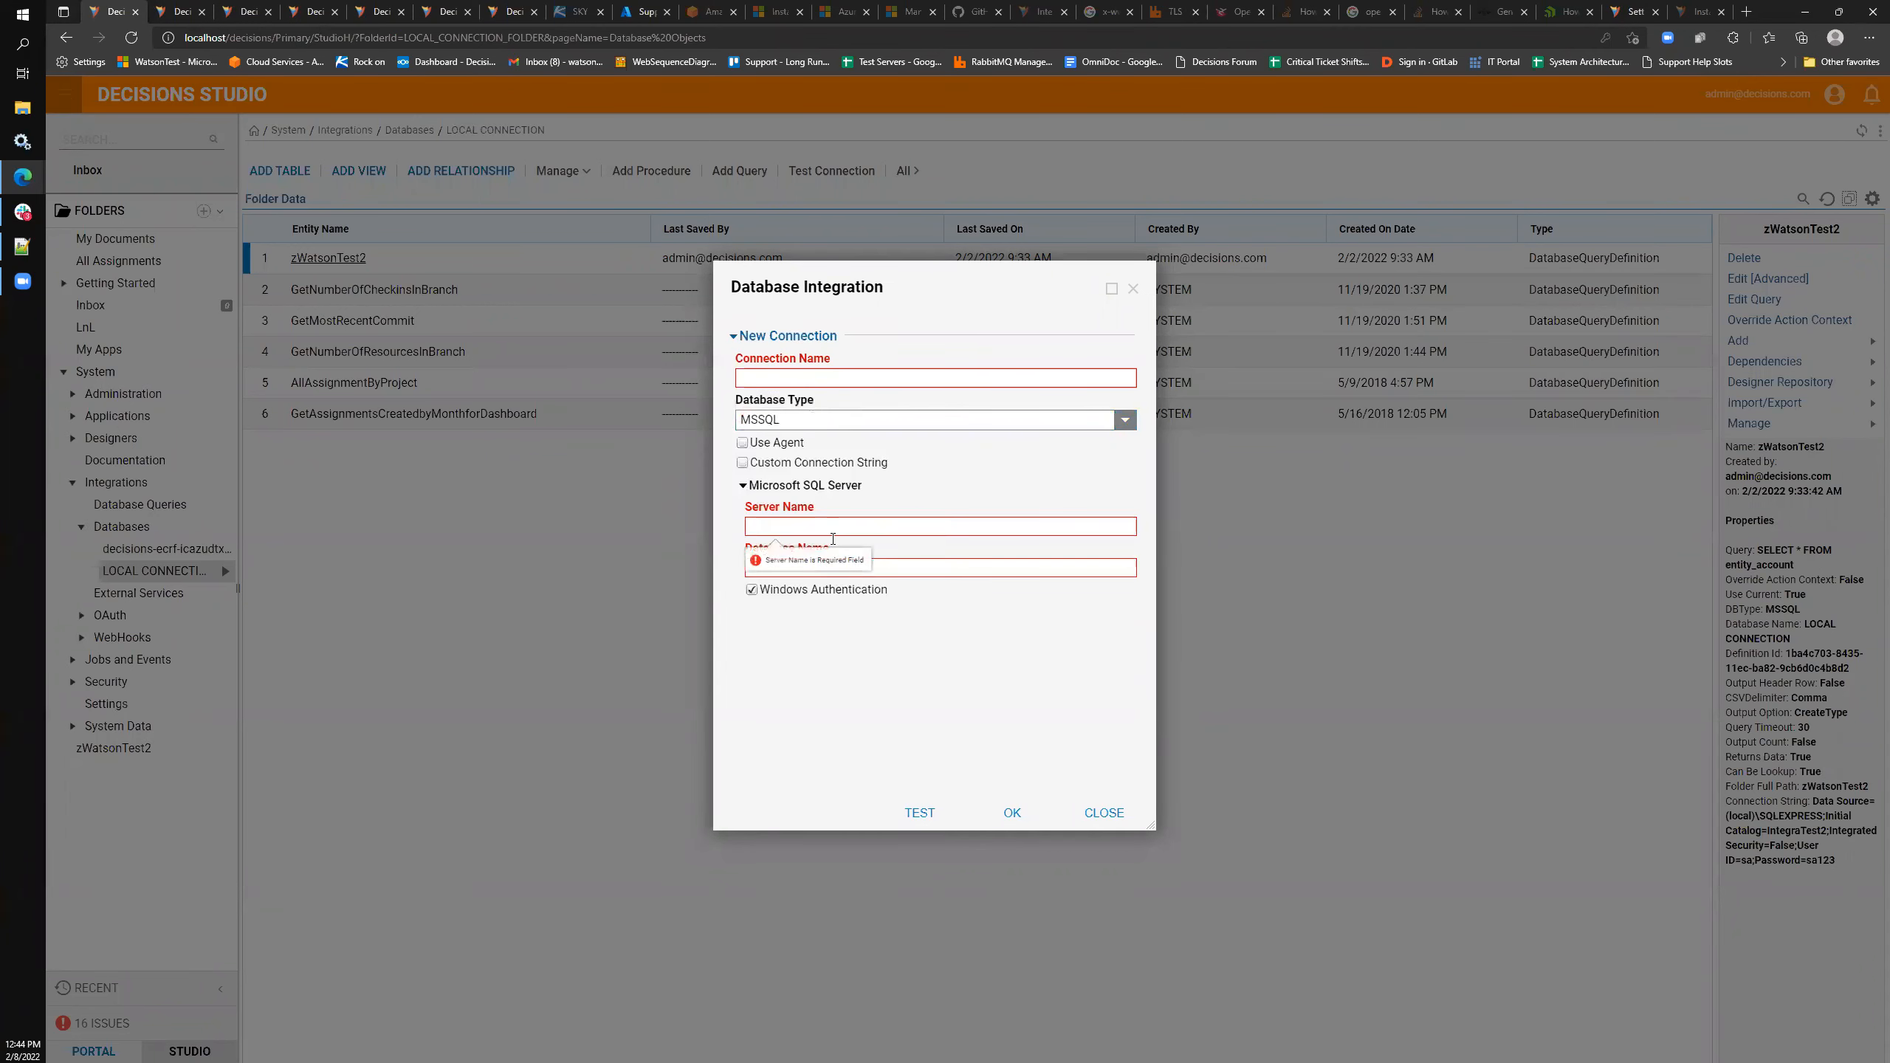
{"action": "left_click", "coordinate": [792, 591]}
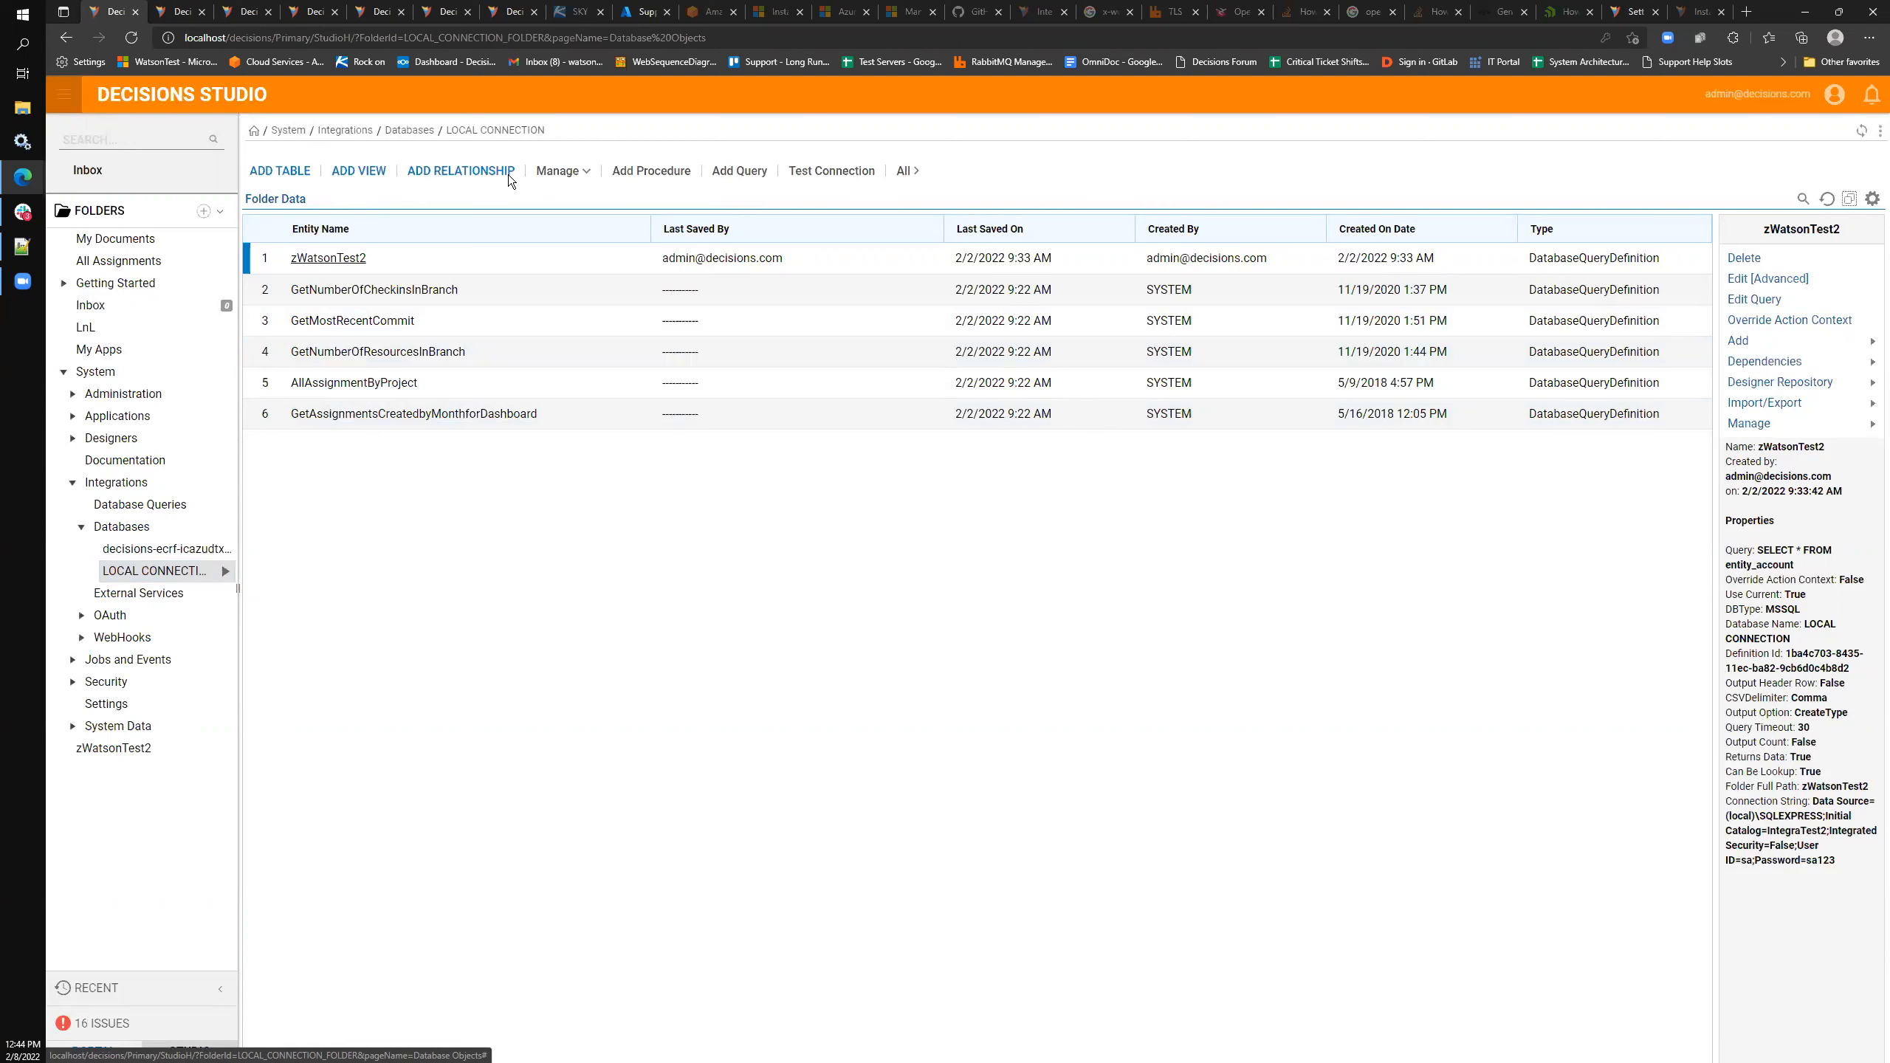
- Add a dbo.entity_account table definition, keeping all fields and the eight default flow steps, and save
{"action": "left_click", "coordinate": [254, 170]}
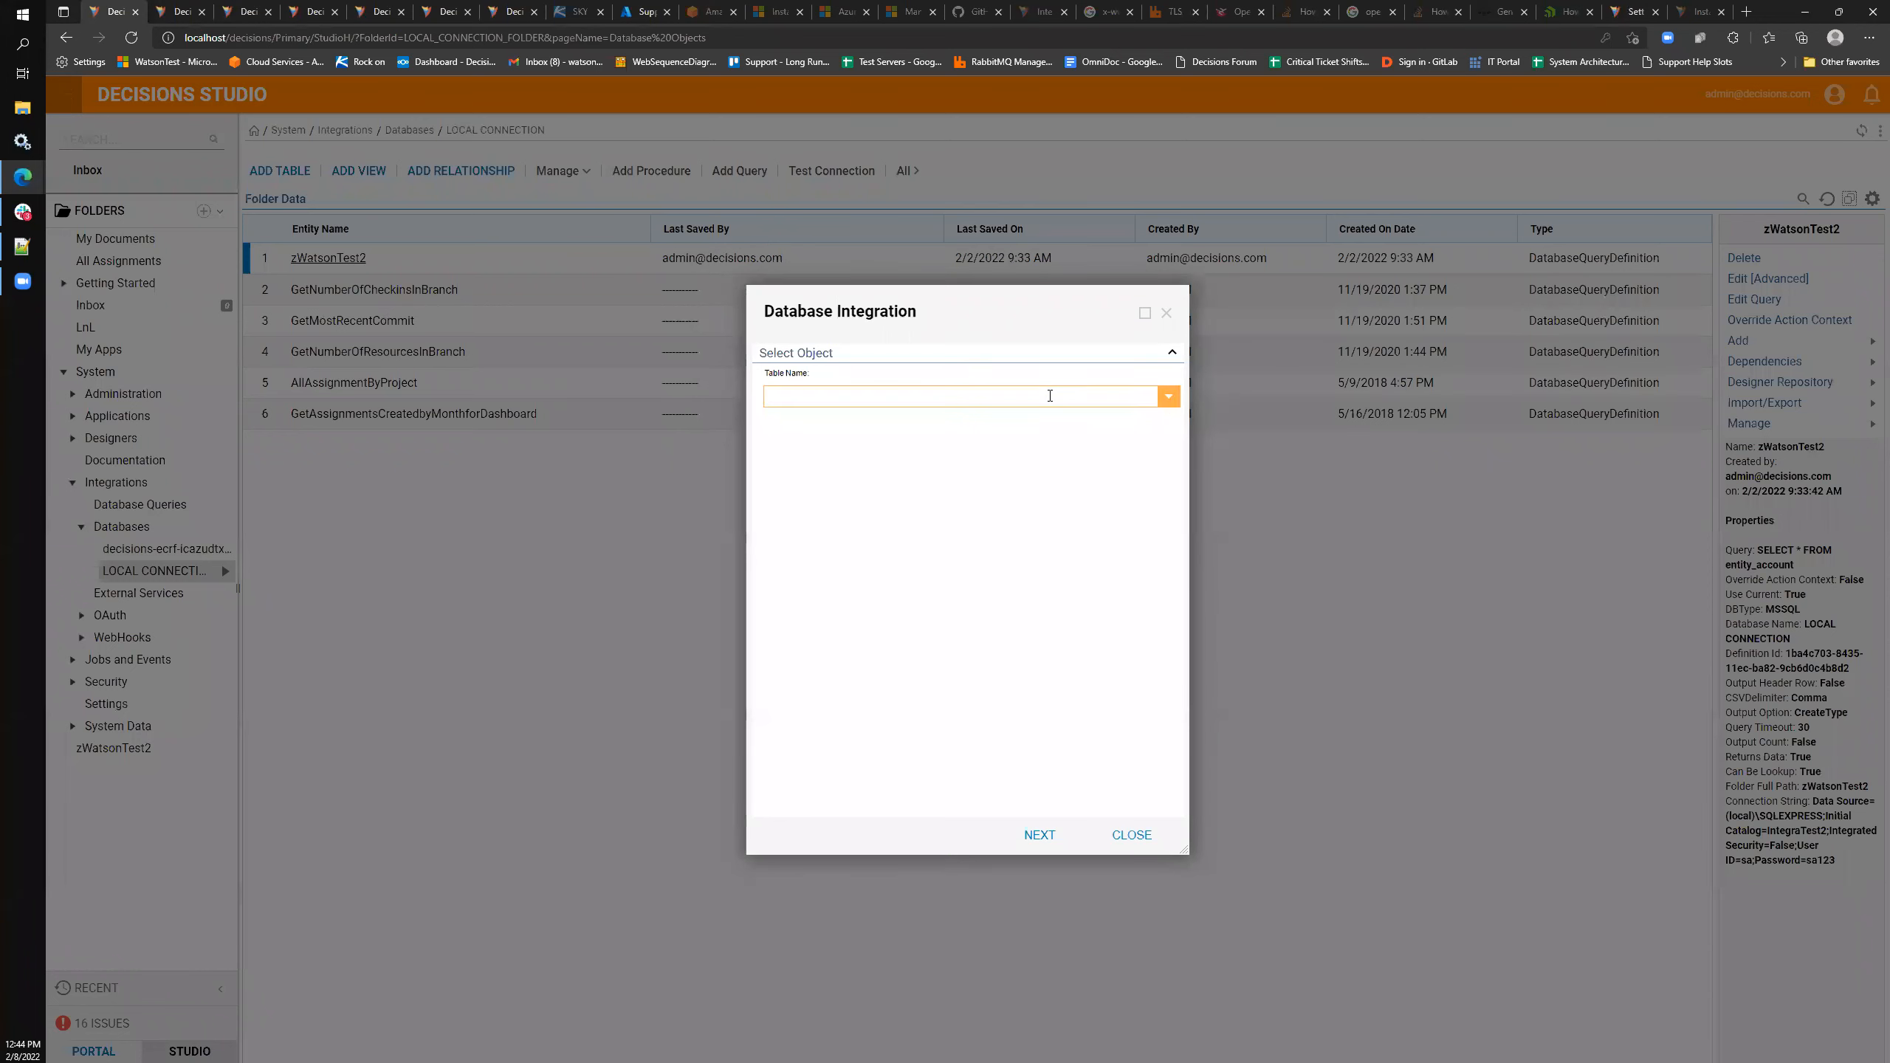
{"action": "left_click", "coordinate": [1053, 393]}
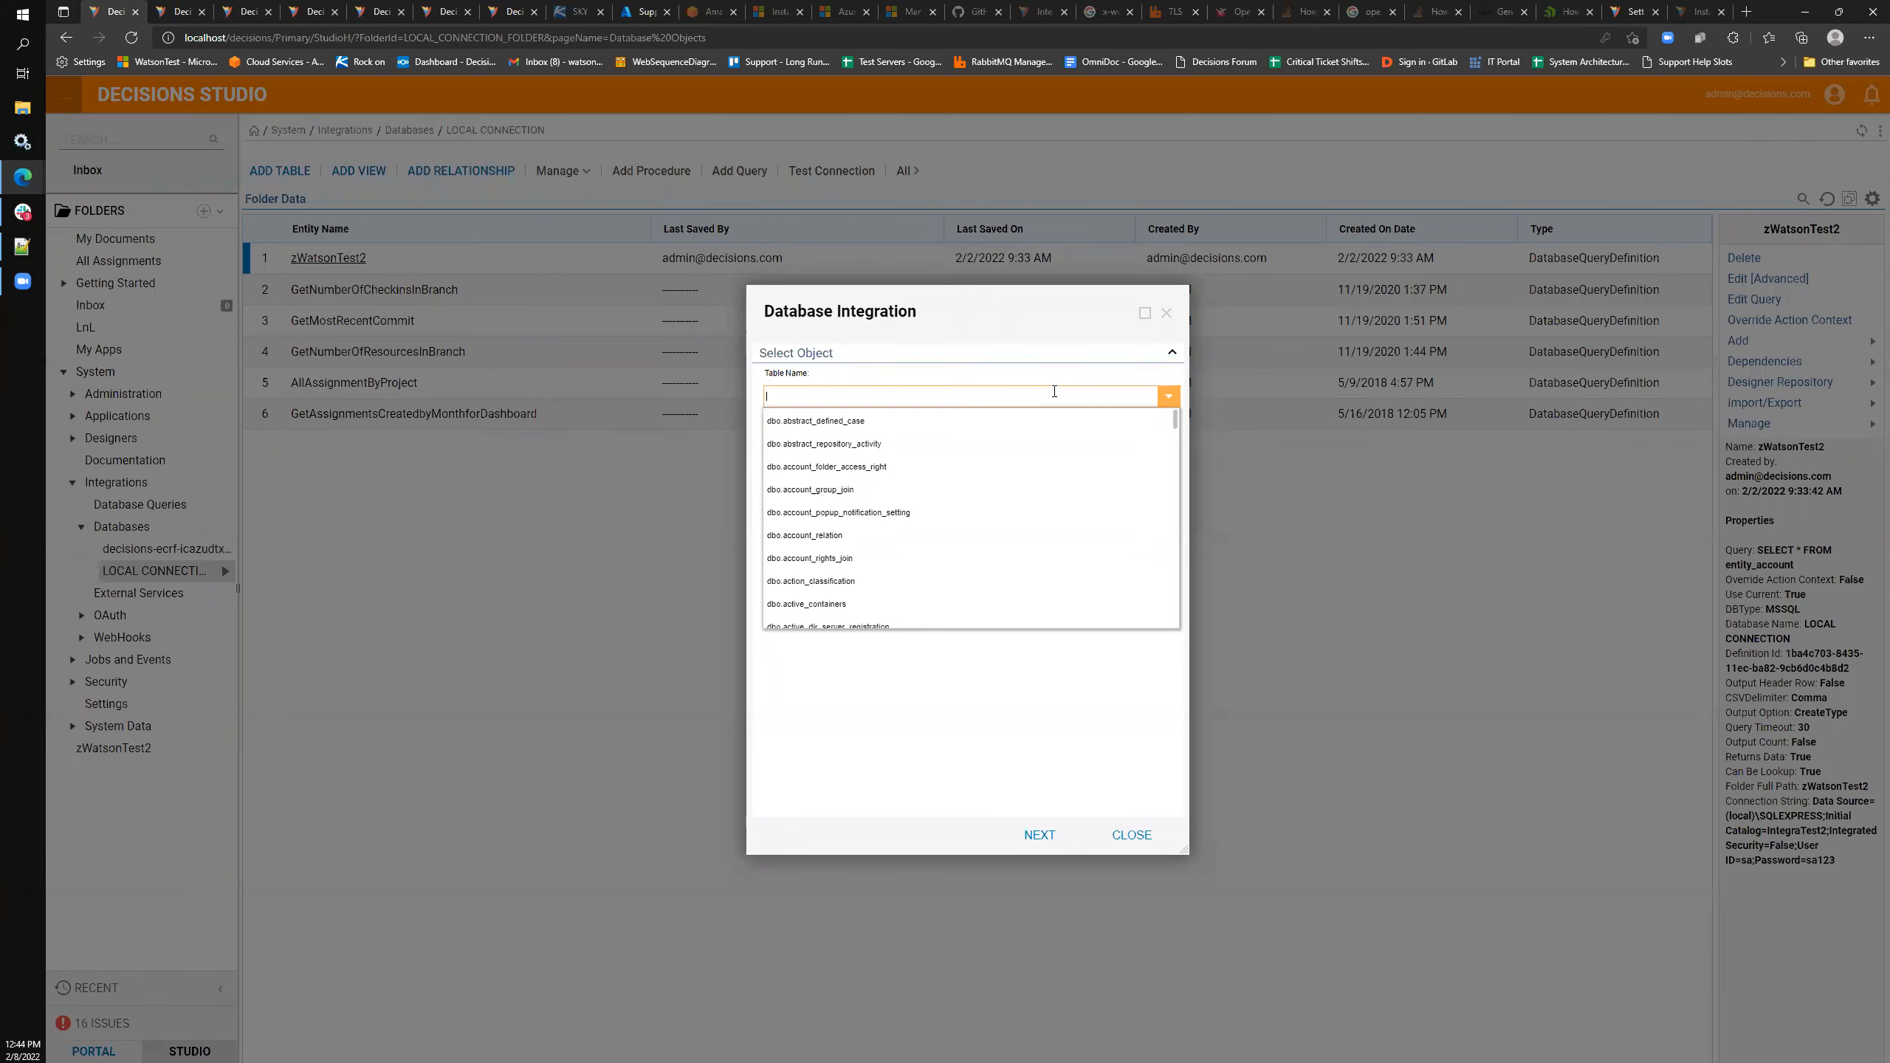
{"action": "type", "text": "entity"}
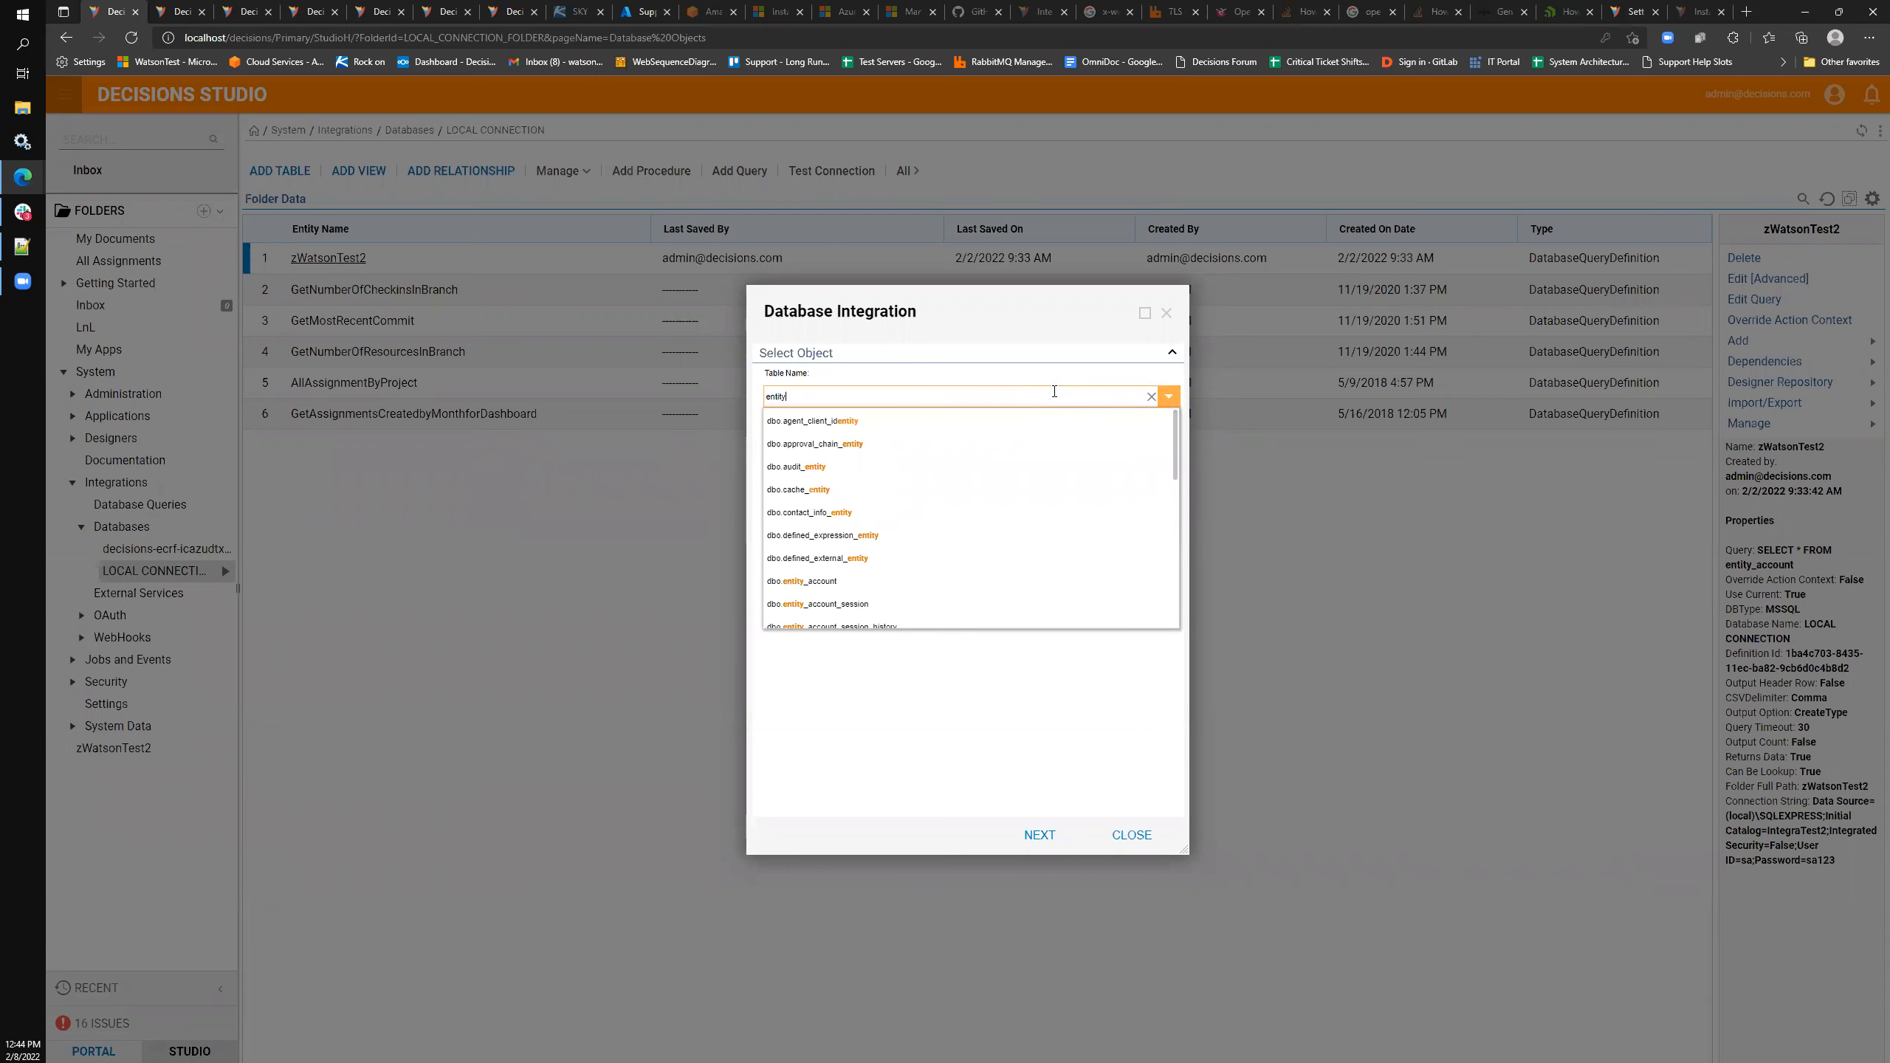
{"action": "type", "text": "_account"}
{"action": "left_click", "coordinate": [811, 421]}
{"action": "left_click", "coordinate": [1044, 831]}
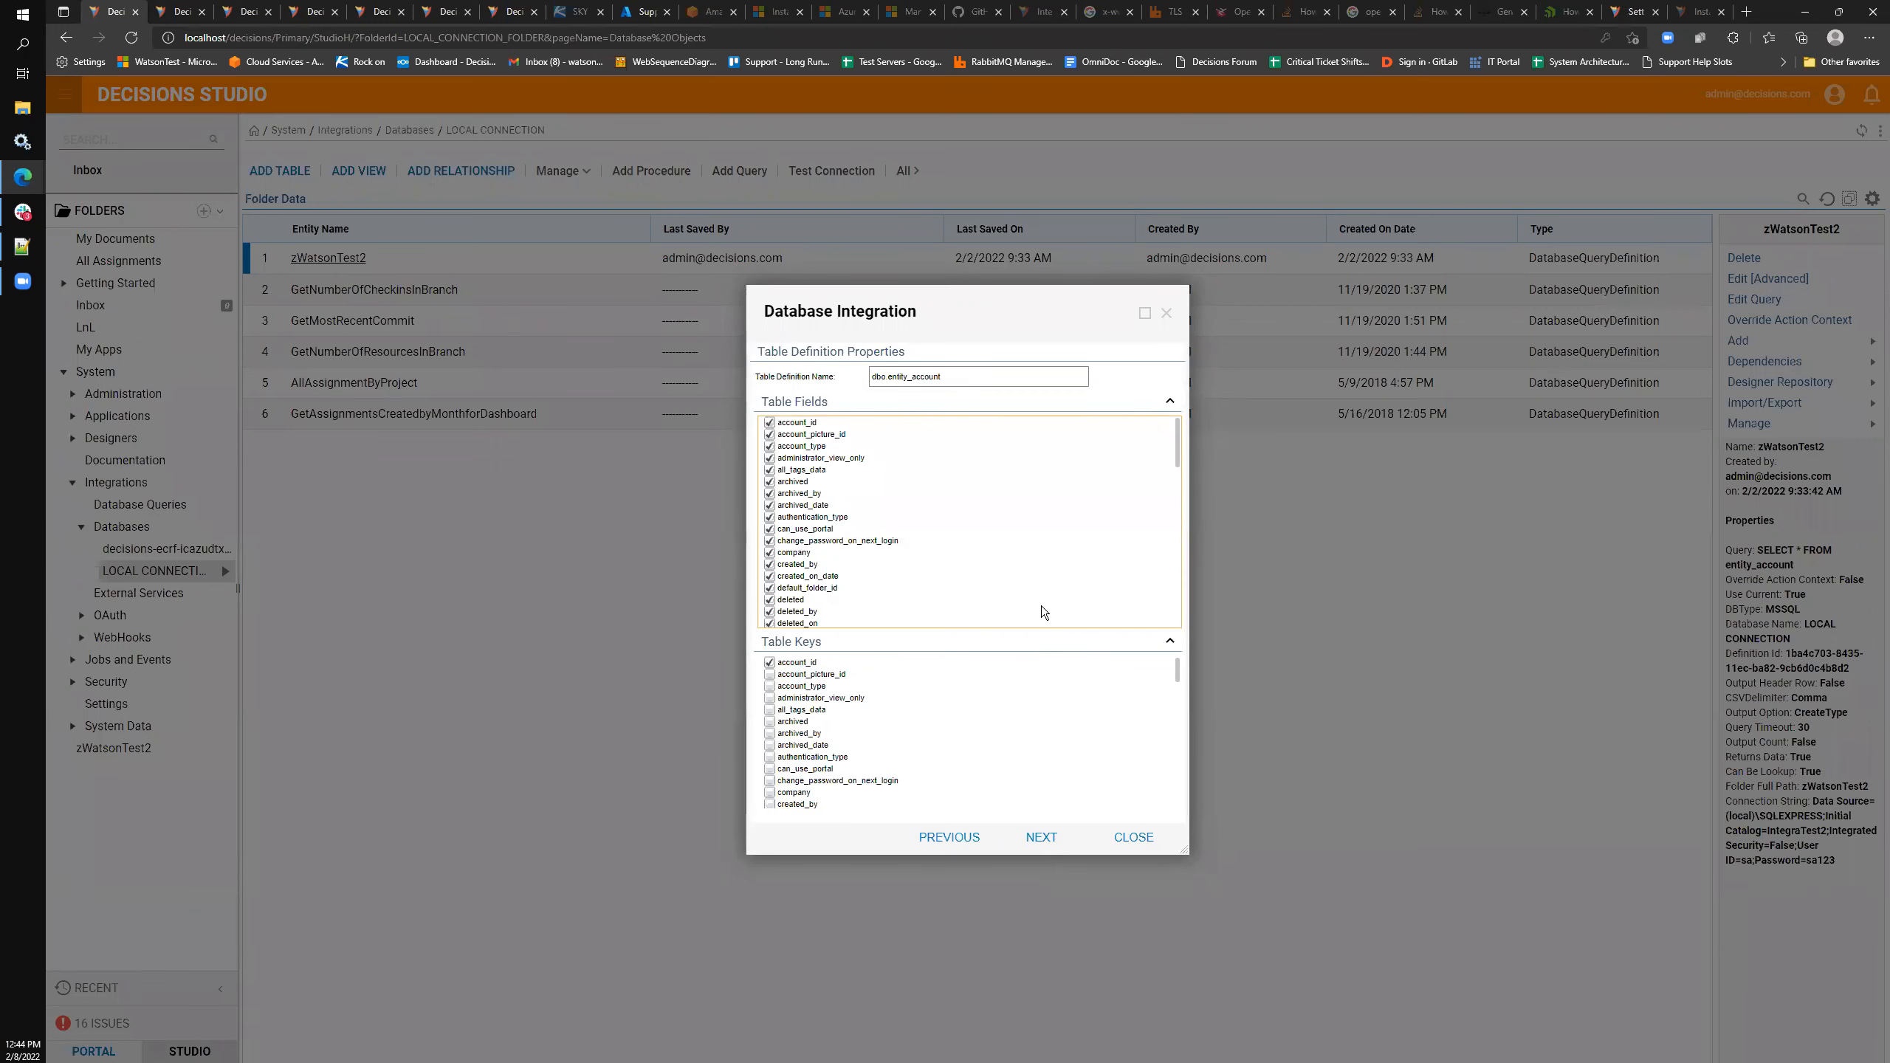
{"action": "left_click", "coordinate": [1062, 839]}
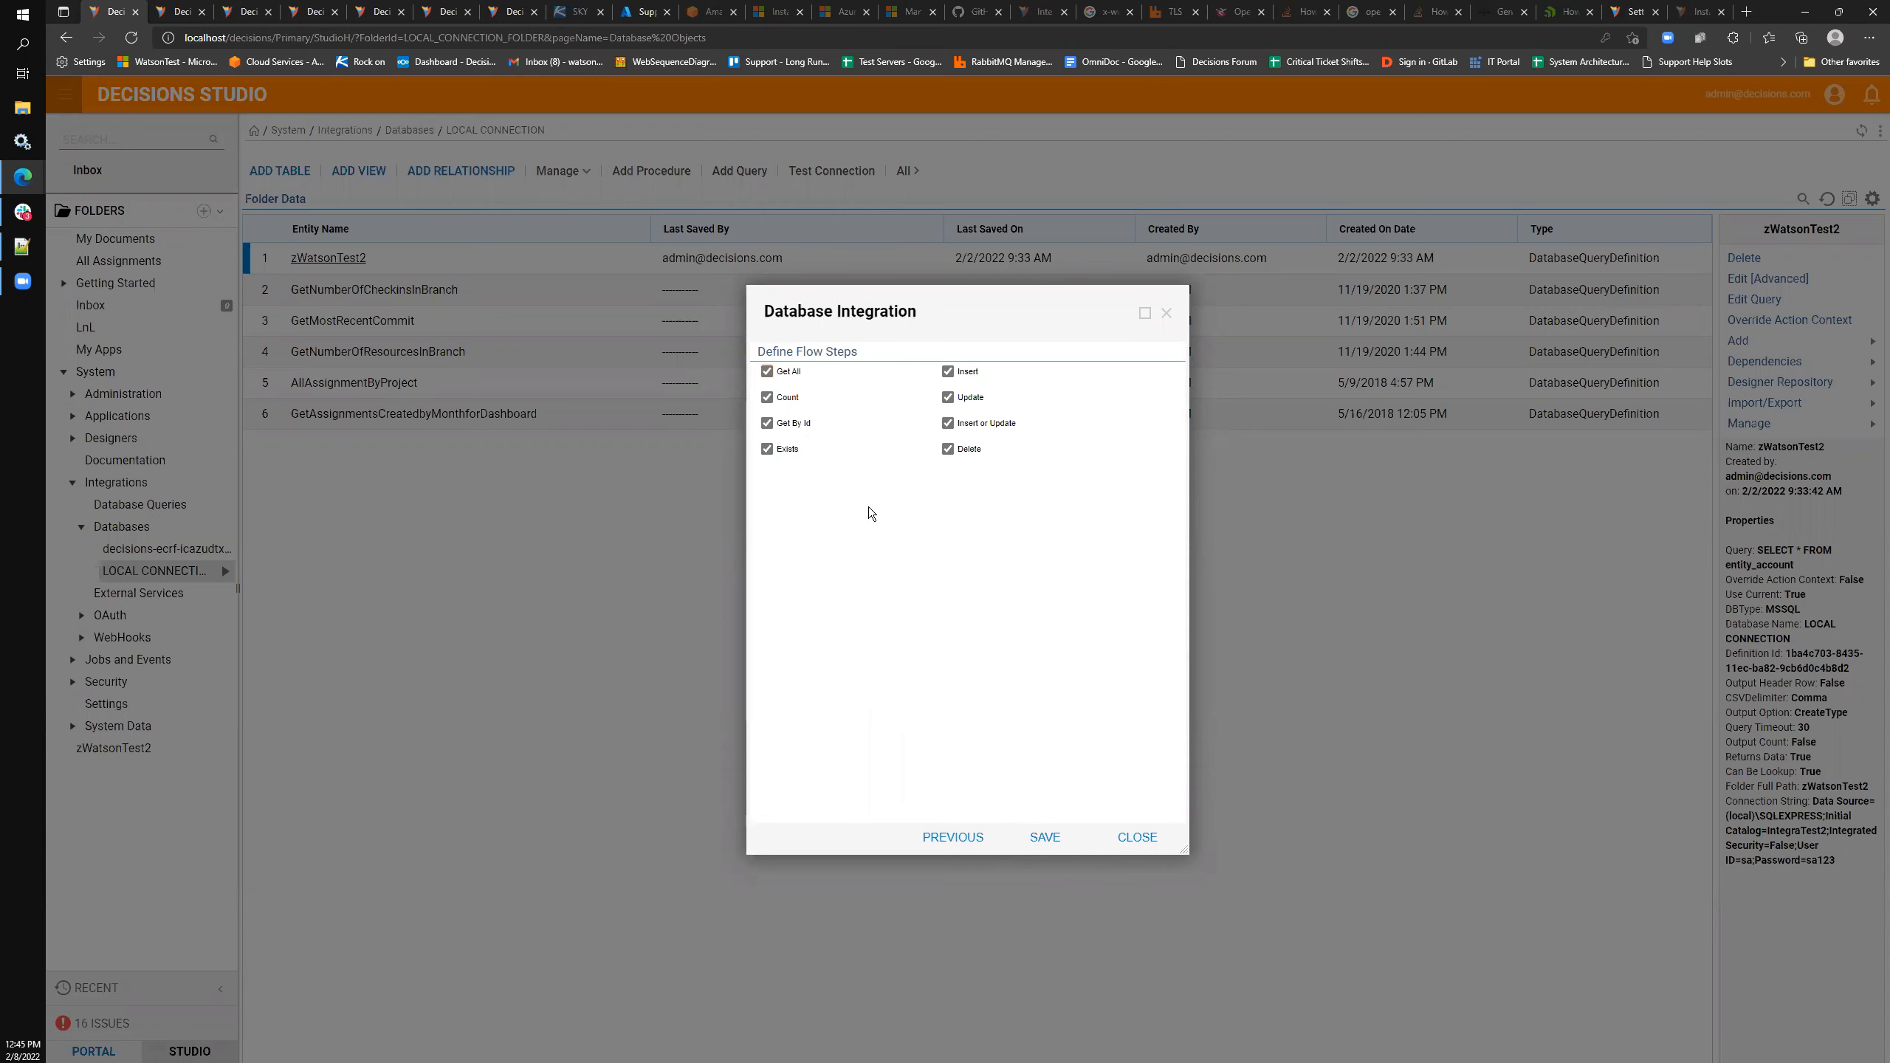
{"action": "left_click", "coordinate": [1056, 838]}
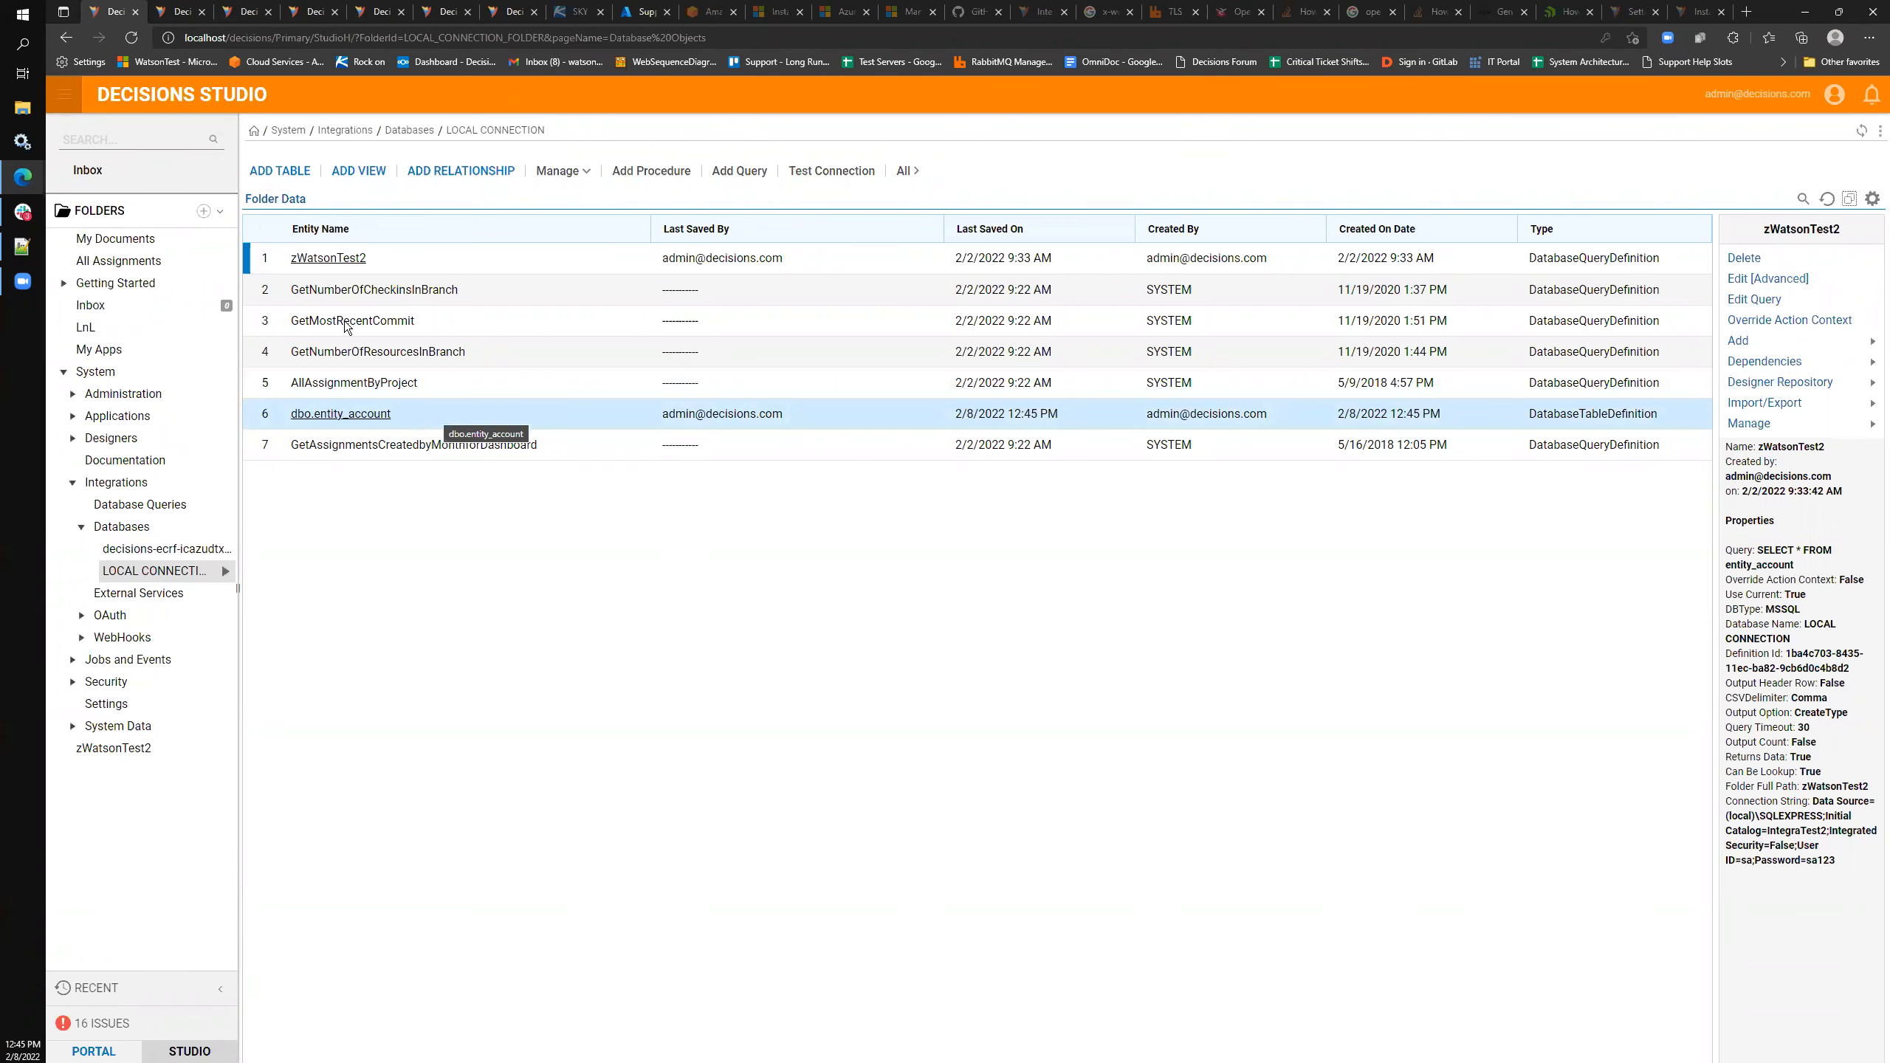
- Back in testreport, close the SQL statement and delete the z Watson Test2 data source
{"action": "left_click", "coordinate": [179, 11]}
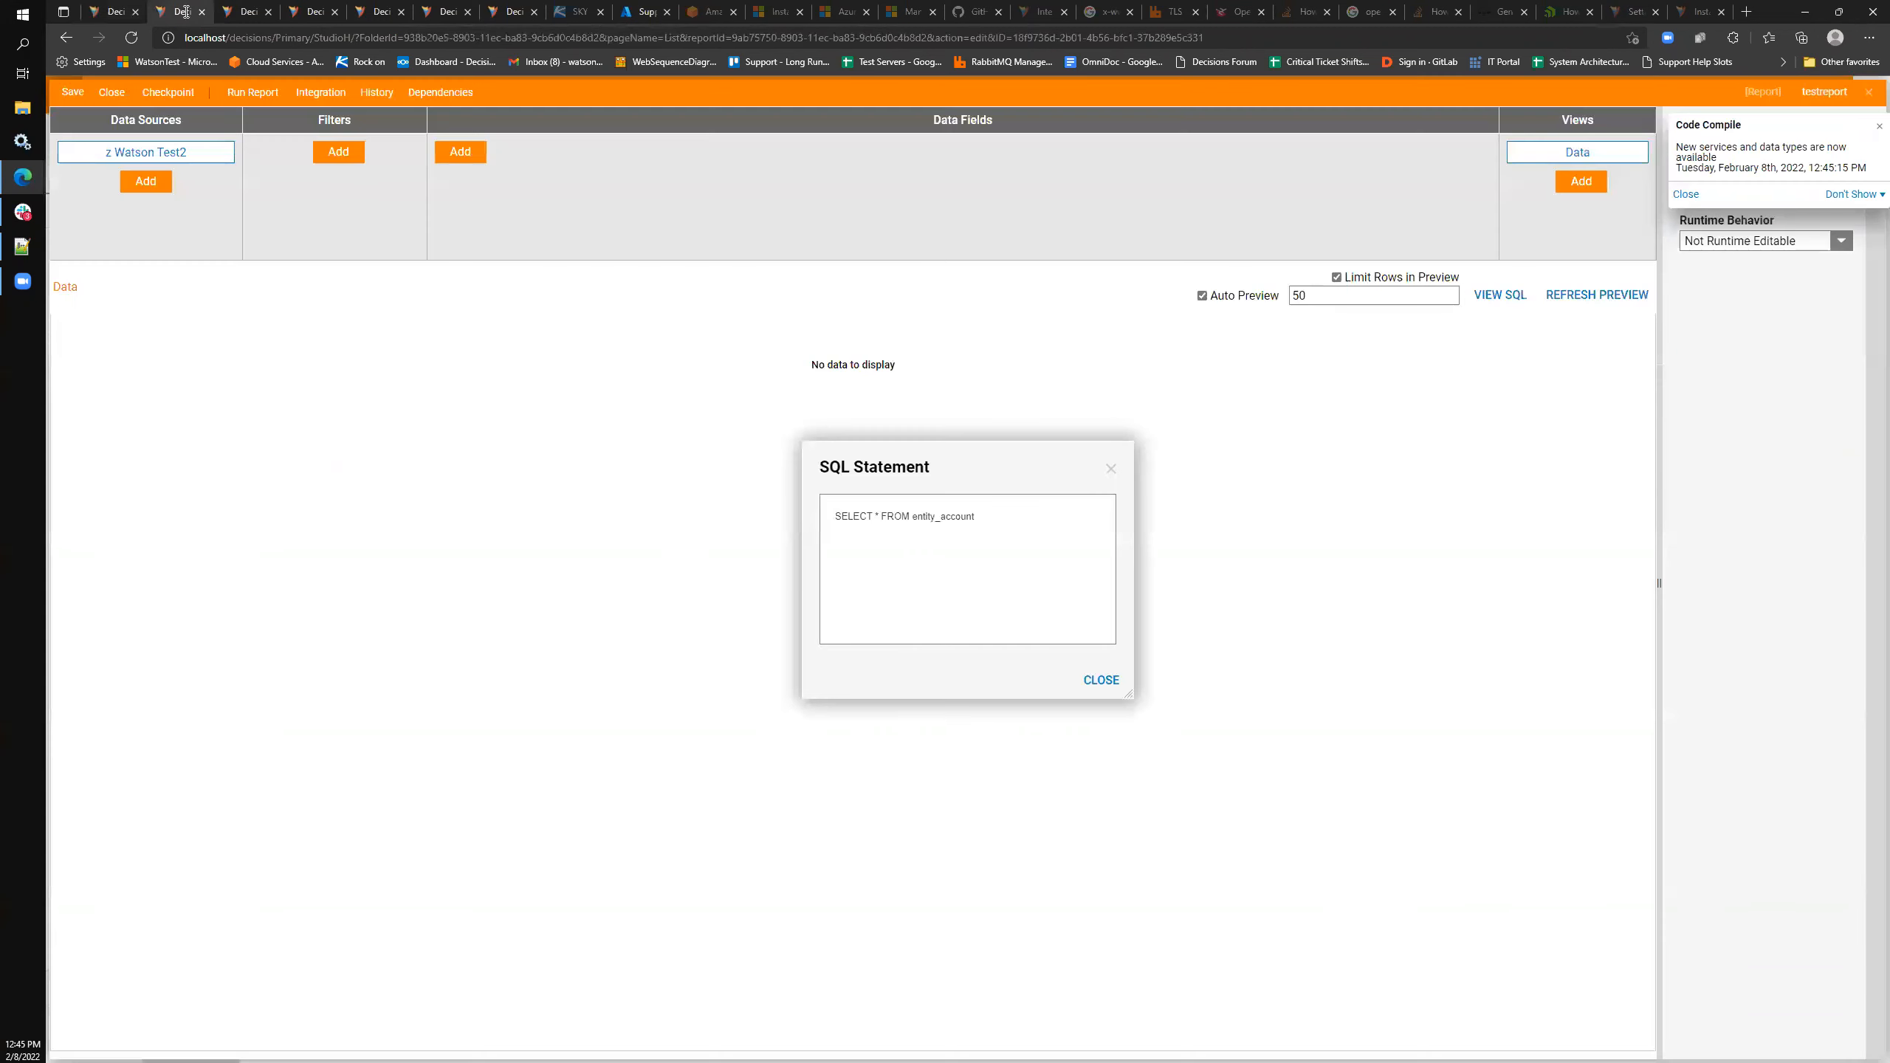
{"action": "left_click", "coordinate": [1110, 472]}
{"action": "left_click", "coordinate": [229, 152]}
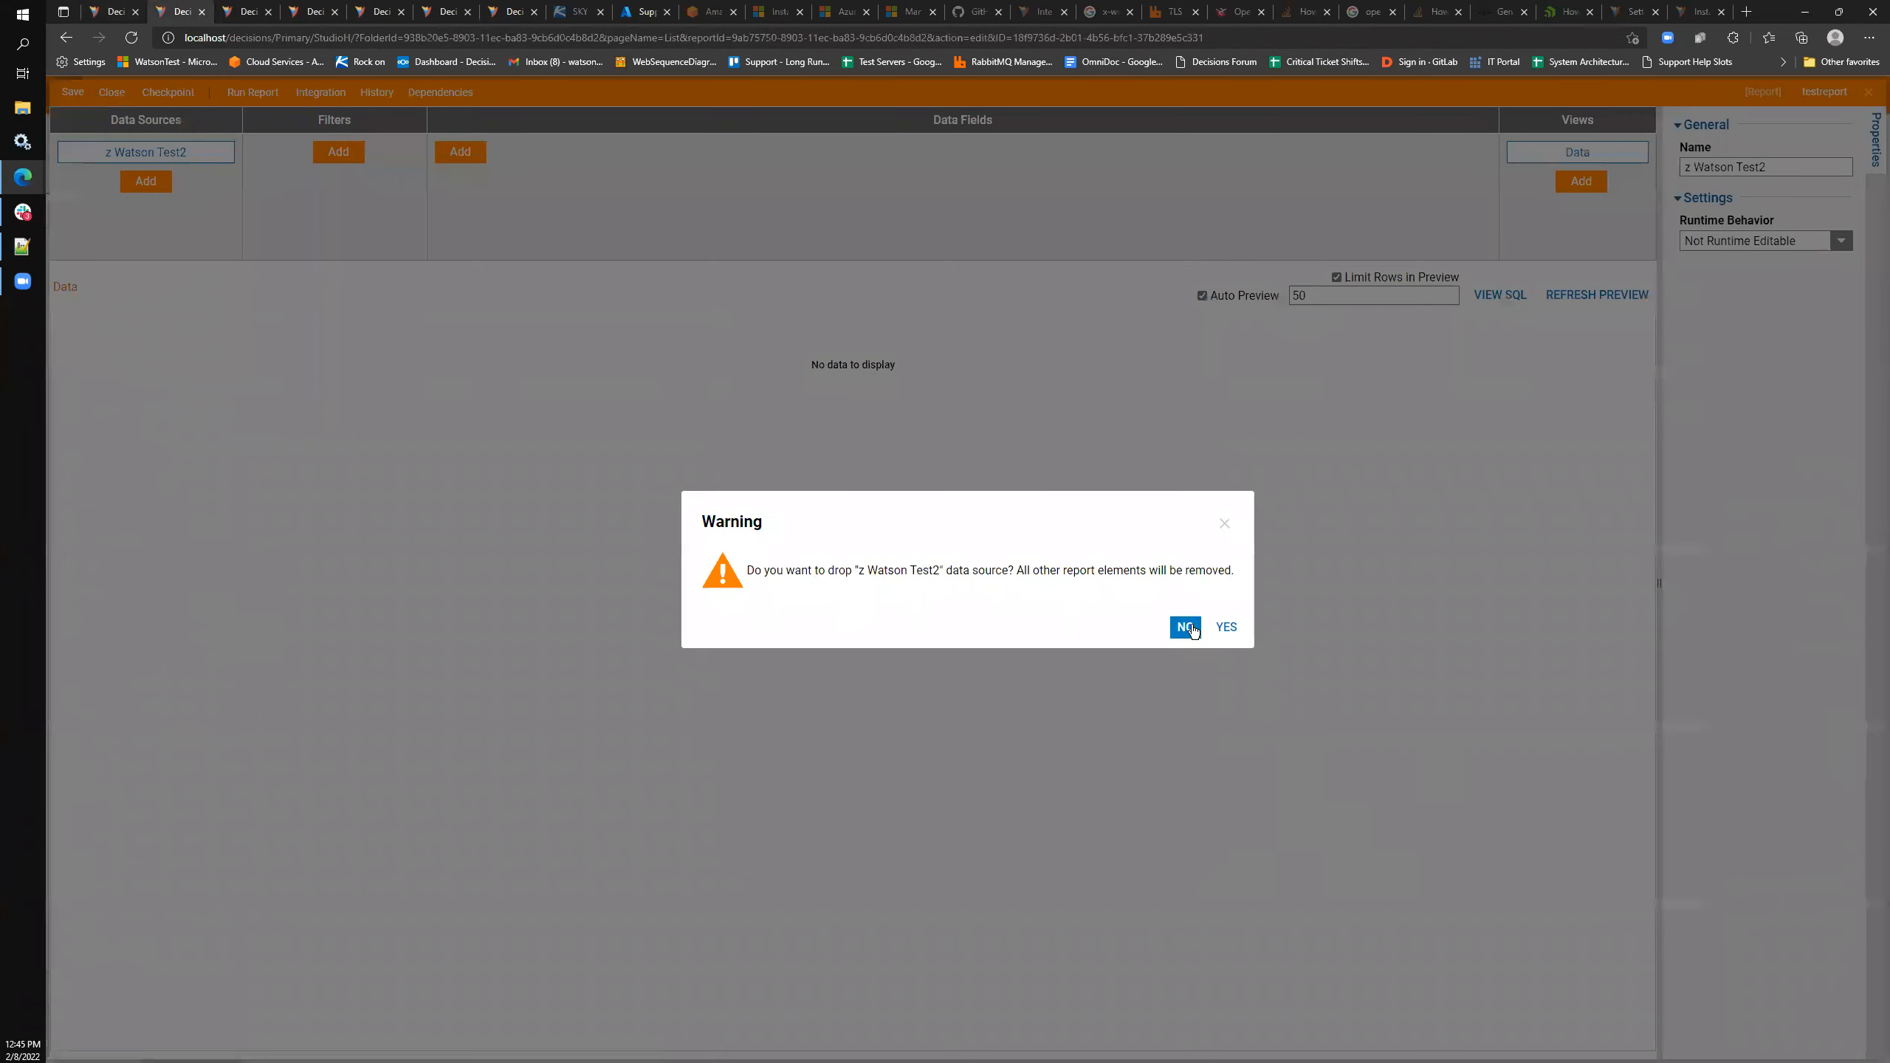
{"action": "left_click", "coordinate": [1227, 627]}
- Add dbo.entity_account from Common > LOCAL CONNECTION as the report's data source
{"action": "left_click", "coordinate": [152, 151]}
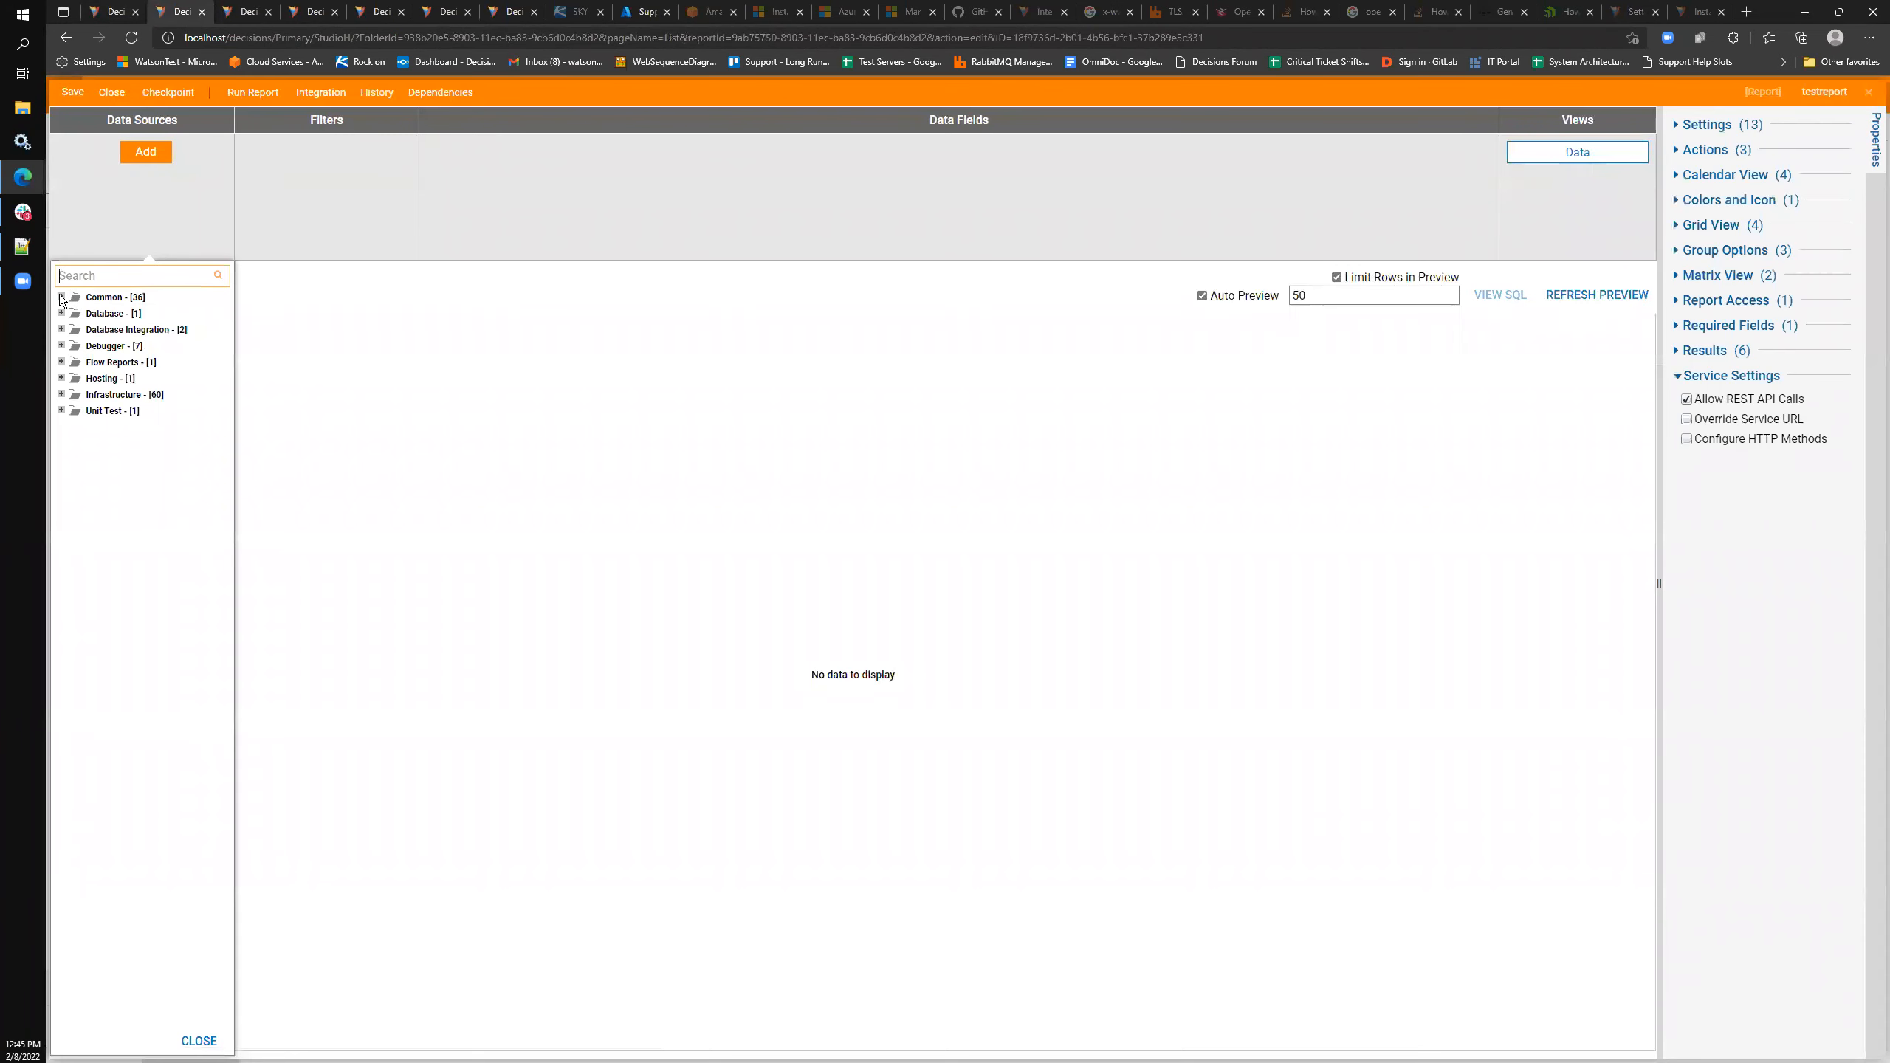
{"action": "left_click", "coordinate": [62, 314]}
{"action": "left_click", "coordinate": [62, 346]}
{"action": "left_click", "coordinate": [79, 330]}
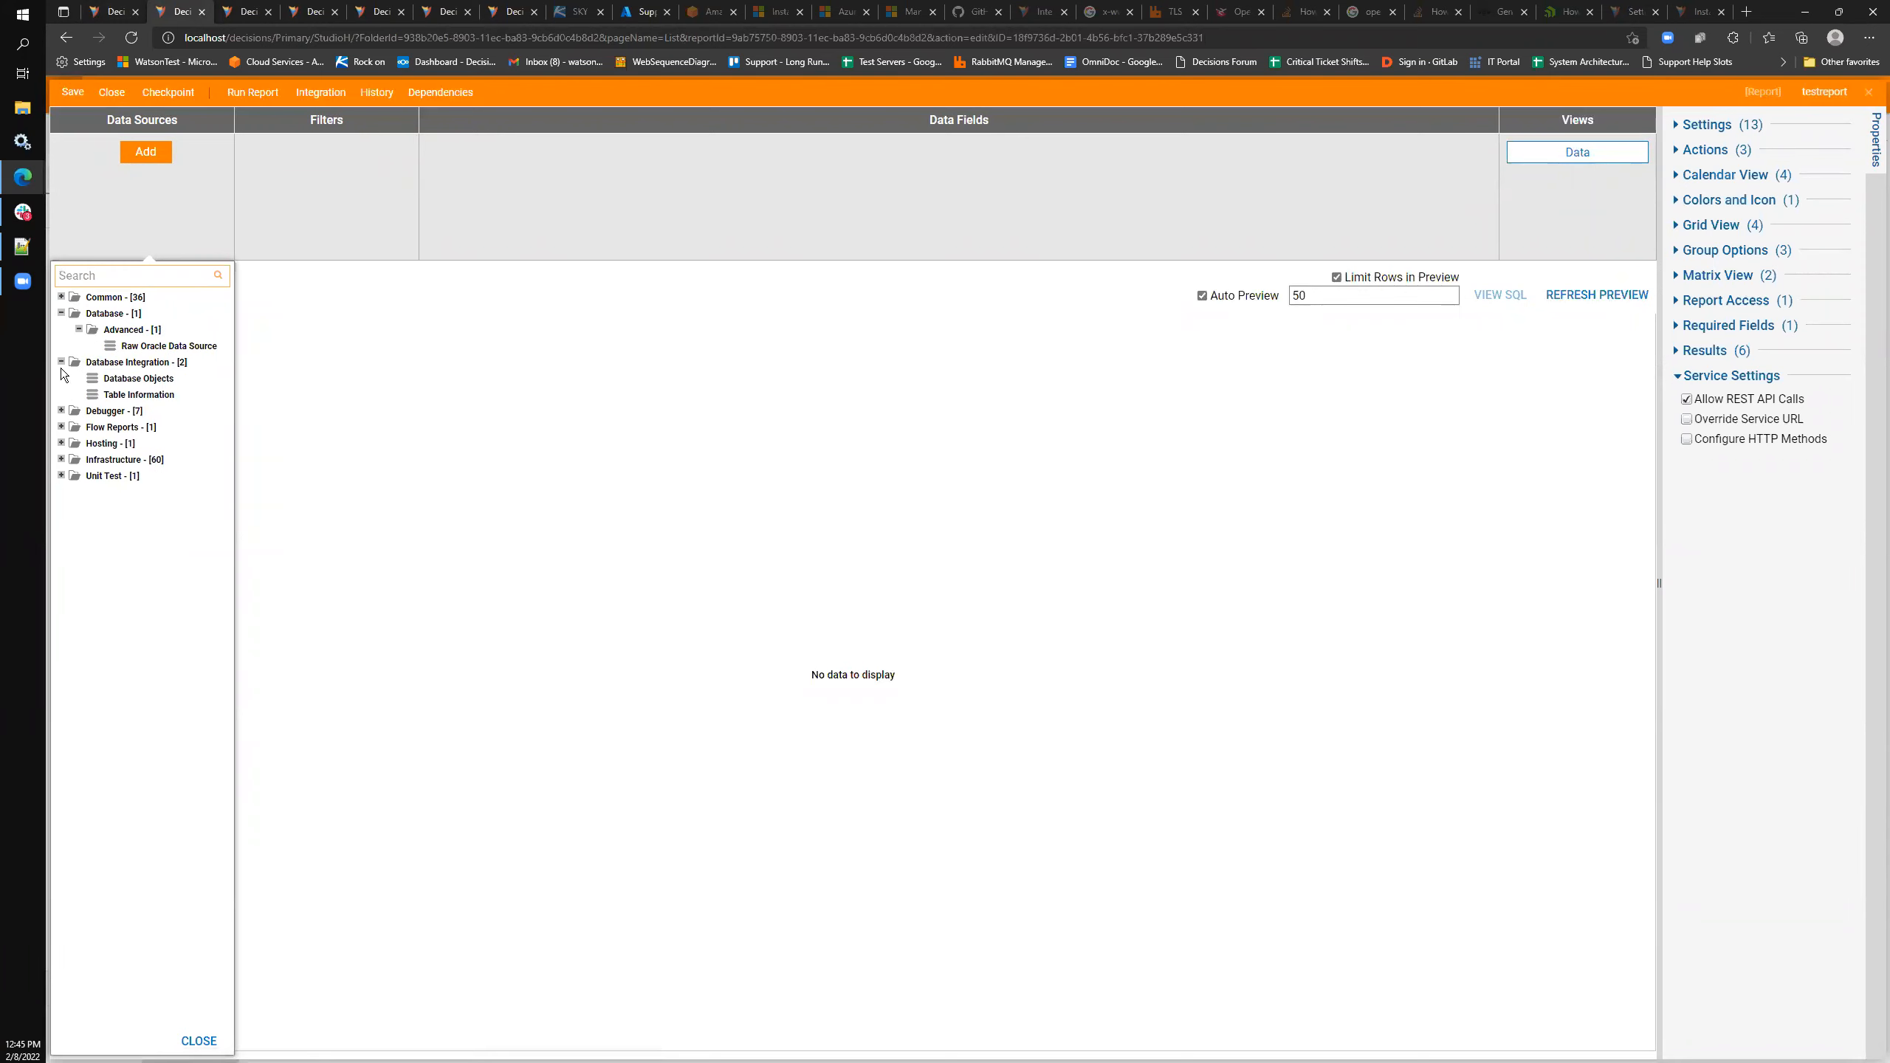
{"action": "left_click", "coordinate": [62, 296]}
{"action": "left_click", "coordinate": [79, 394]}
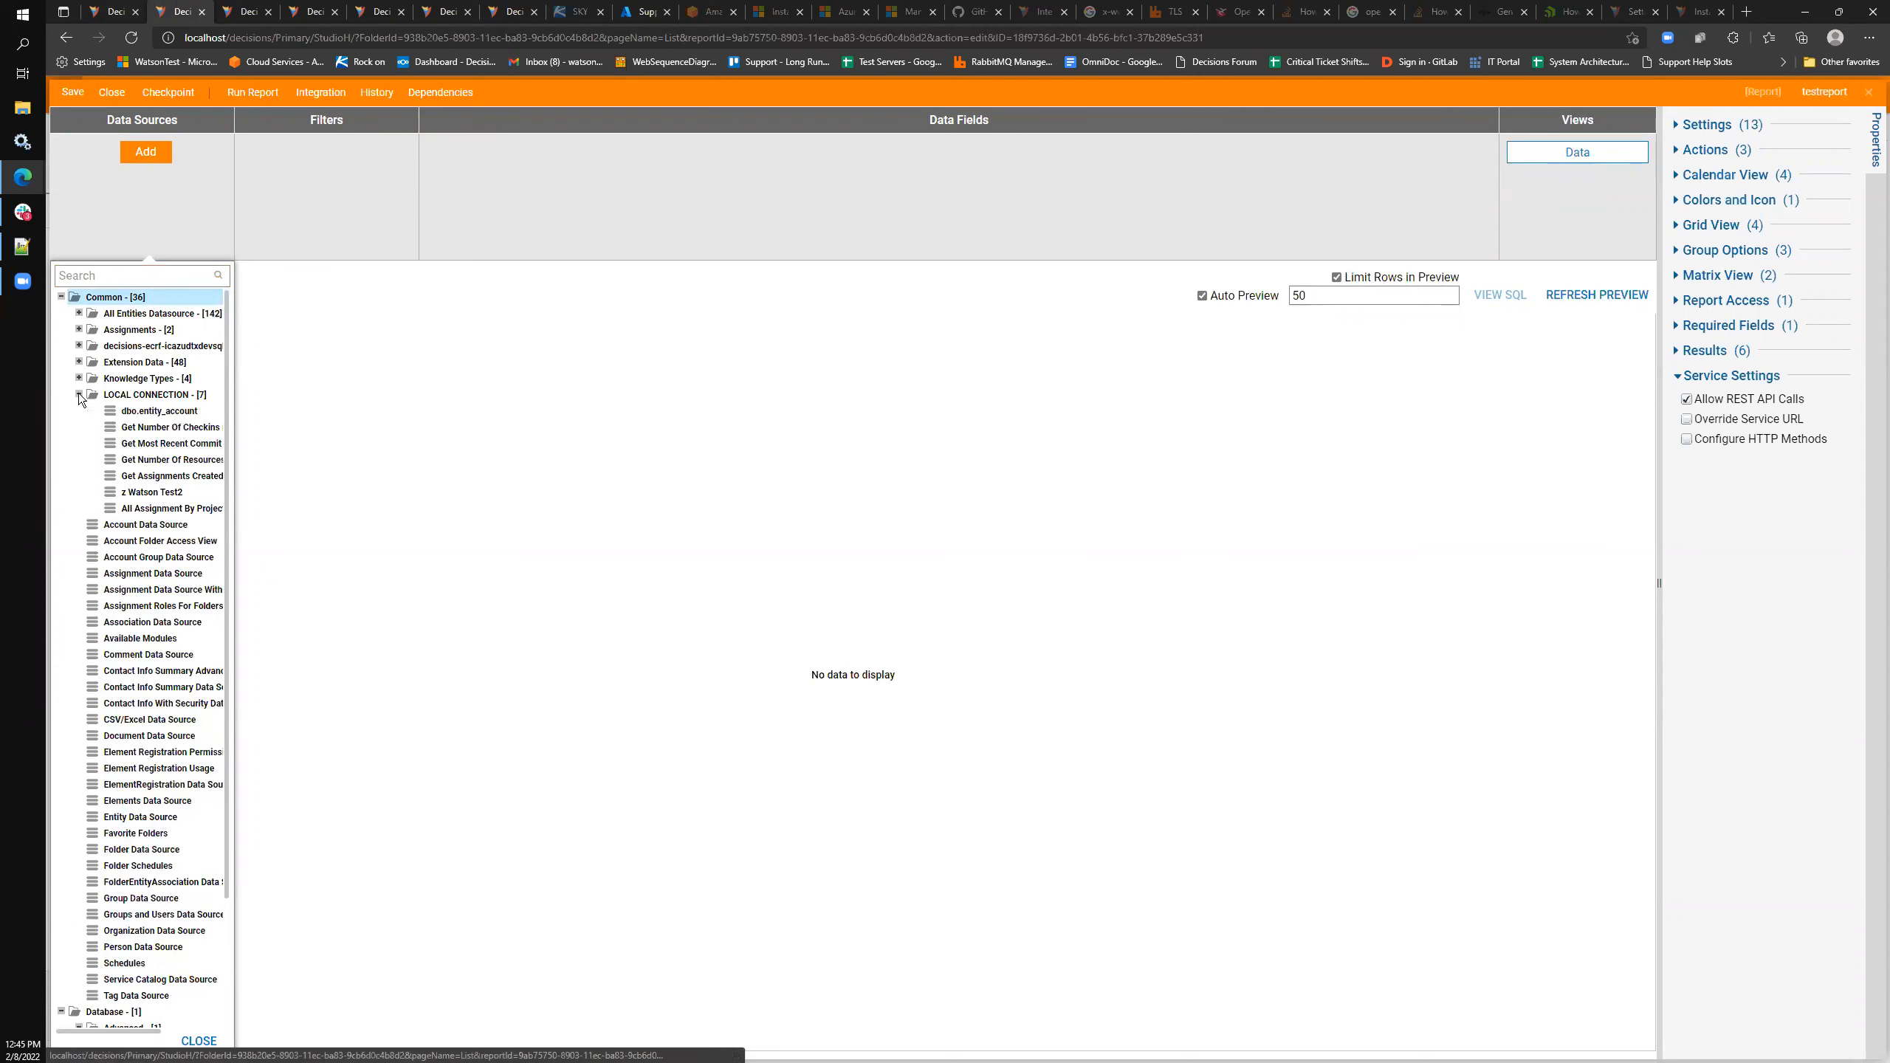
{"action": "left_click", "coordinate": [158, 412]}
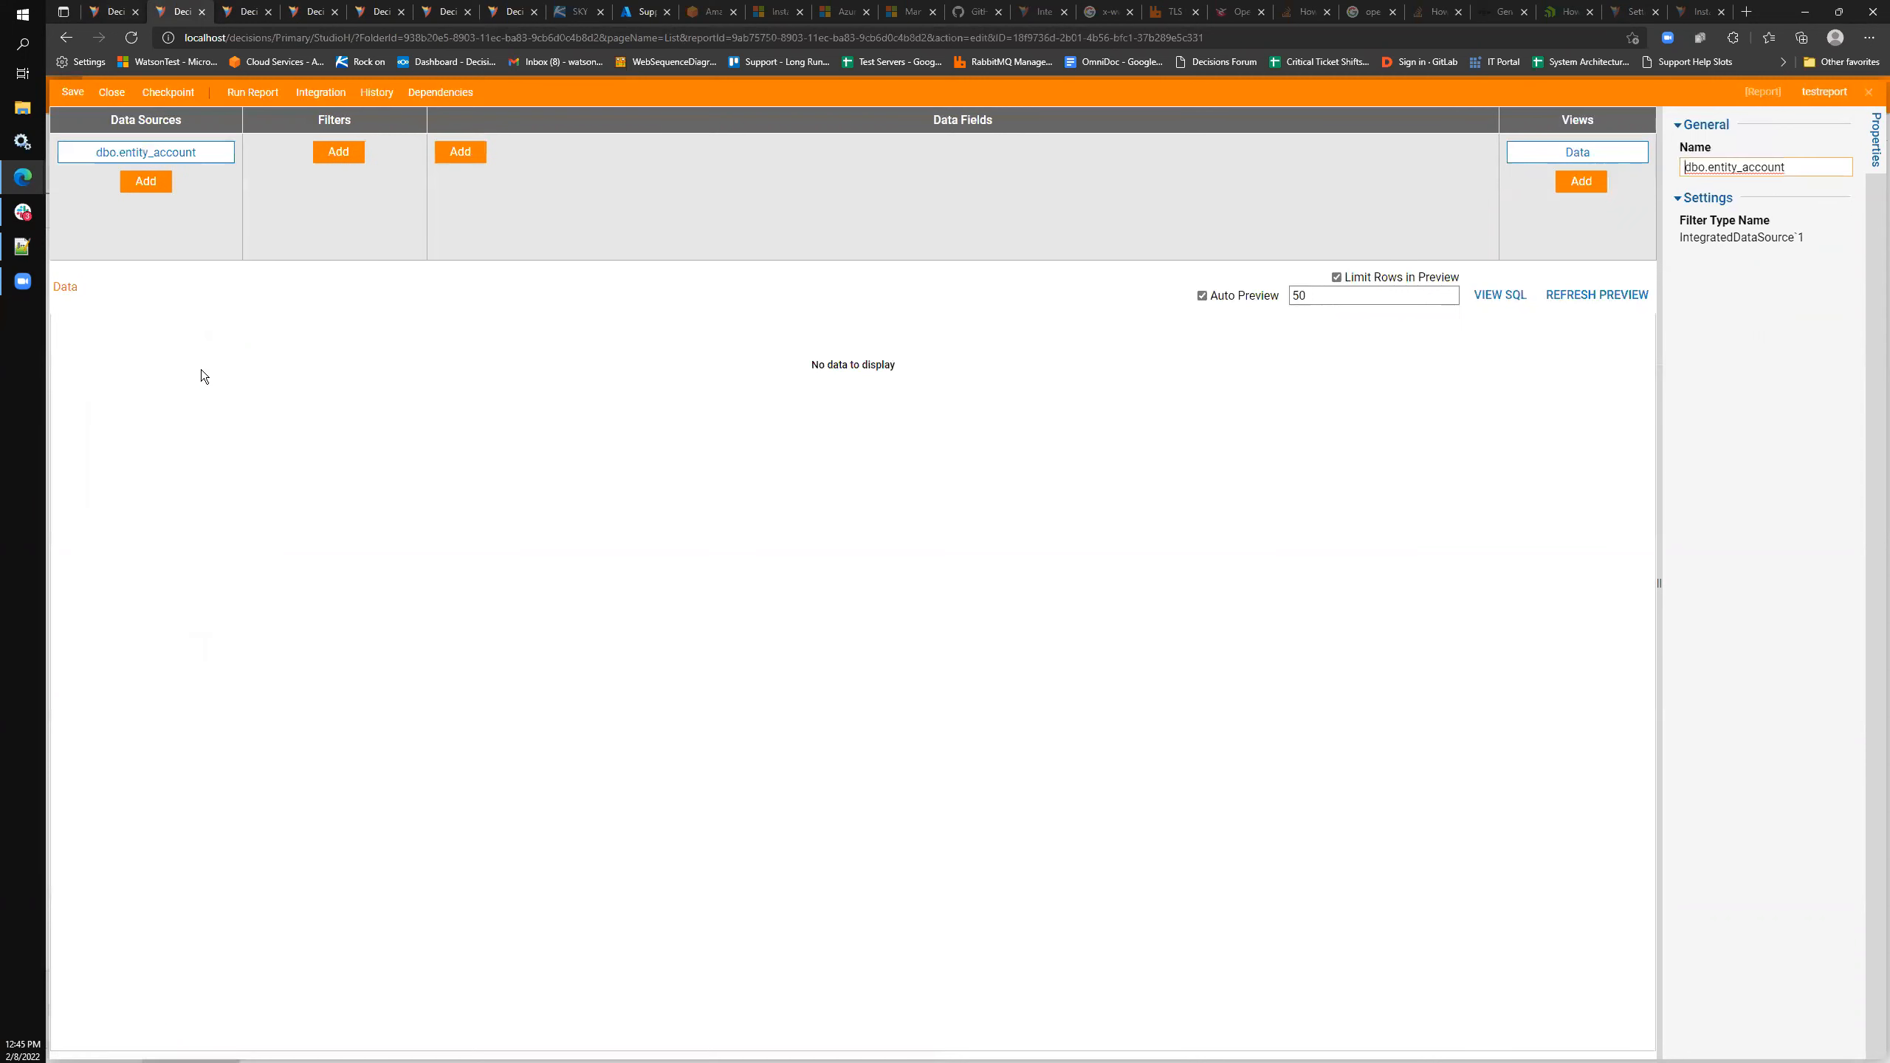
- Add account_id as a report data field, then return to the LOCAL CONNECTION folder tab
{"action": "left_click", "coordinate": [467, 153]}
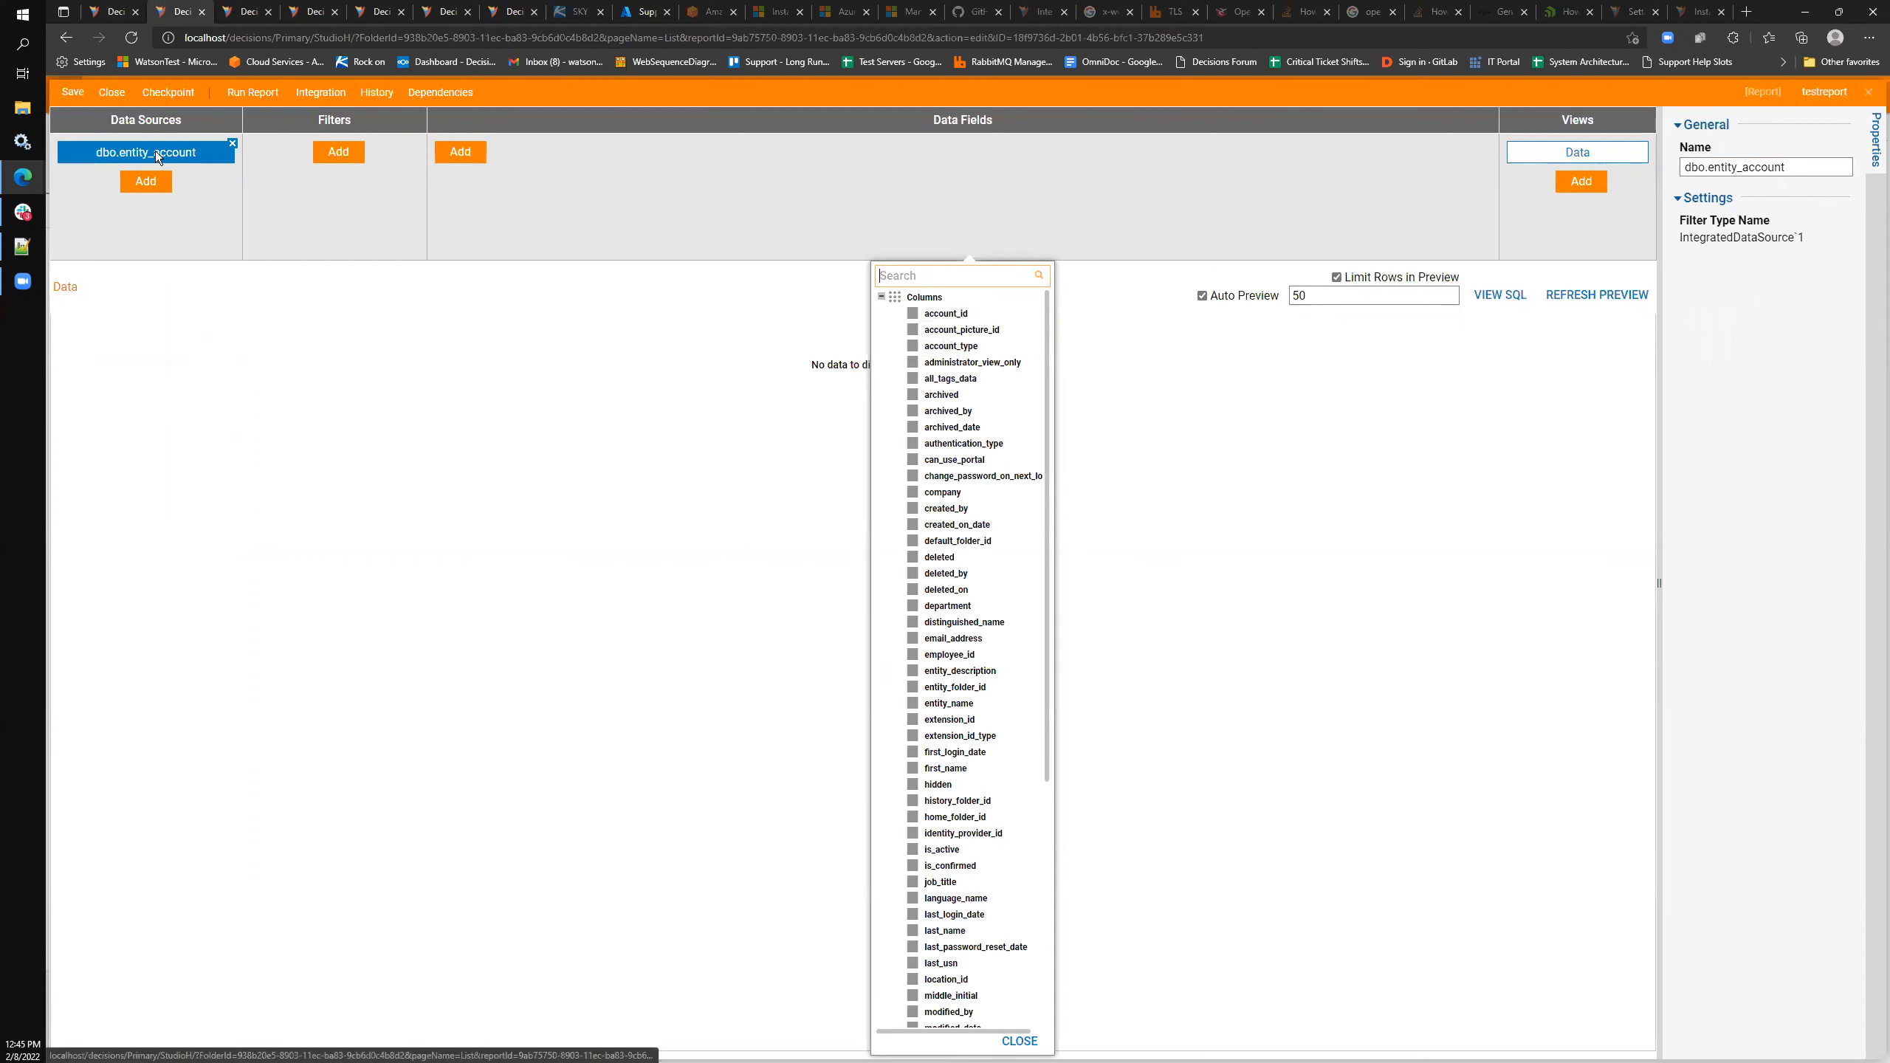
{"action": "left_click", "coordinate": [914, 316]}
{"action": "left_click", "coordinate": [778, 328]}
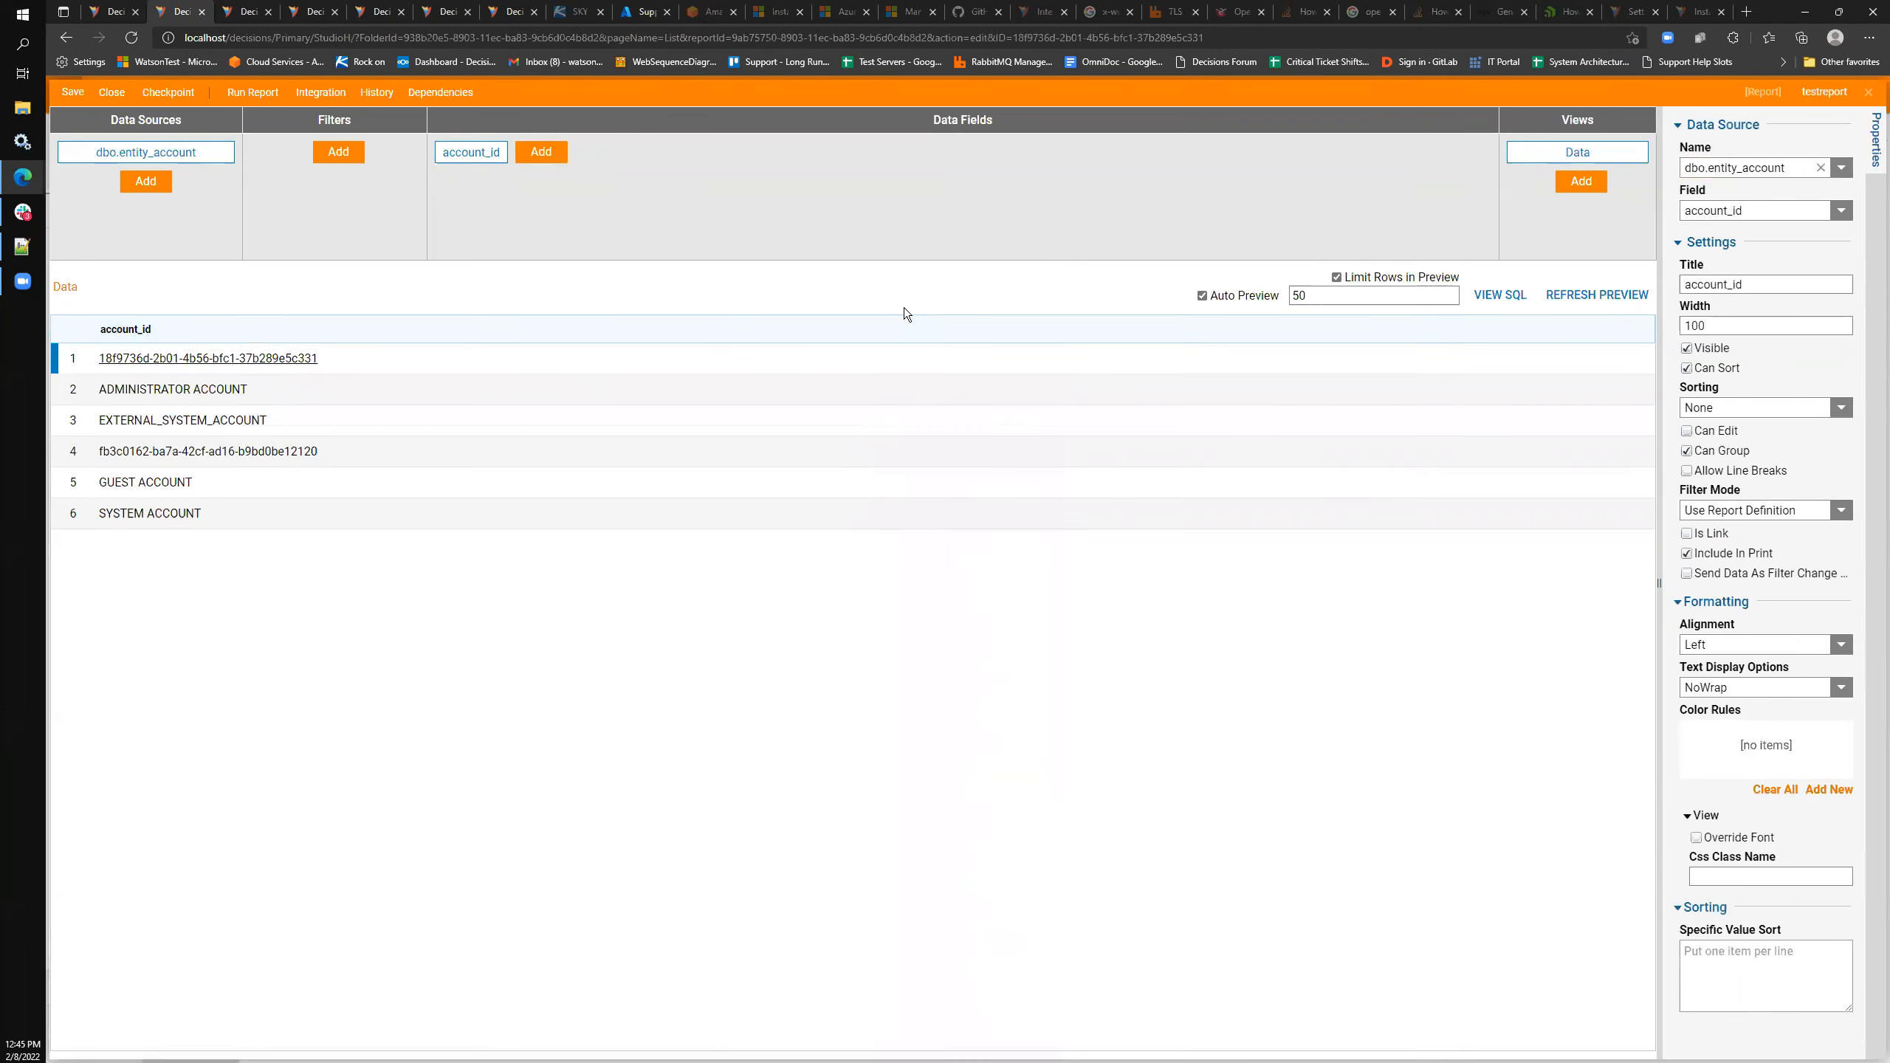
{"action": "left_click", "coordinate": [125, 12]}
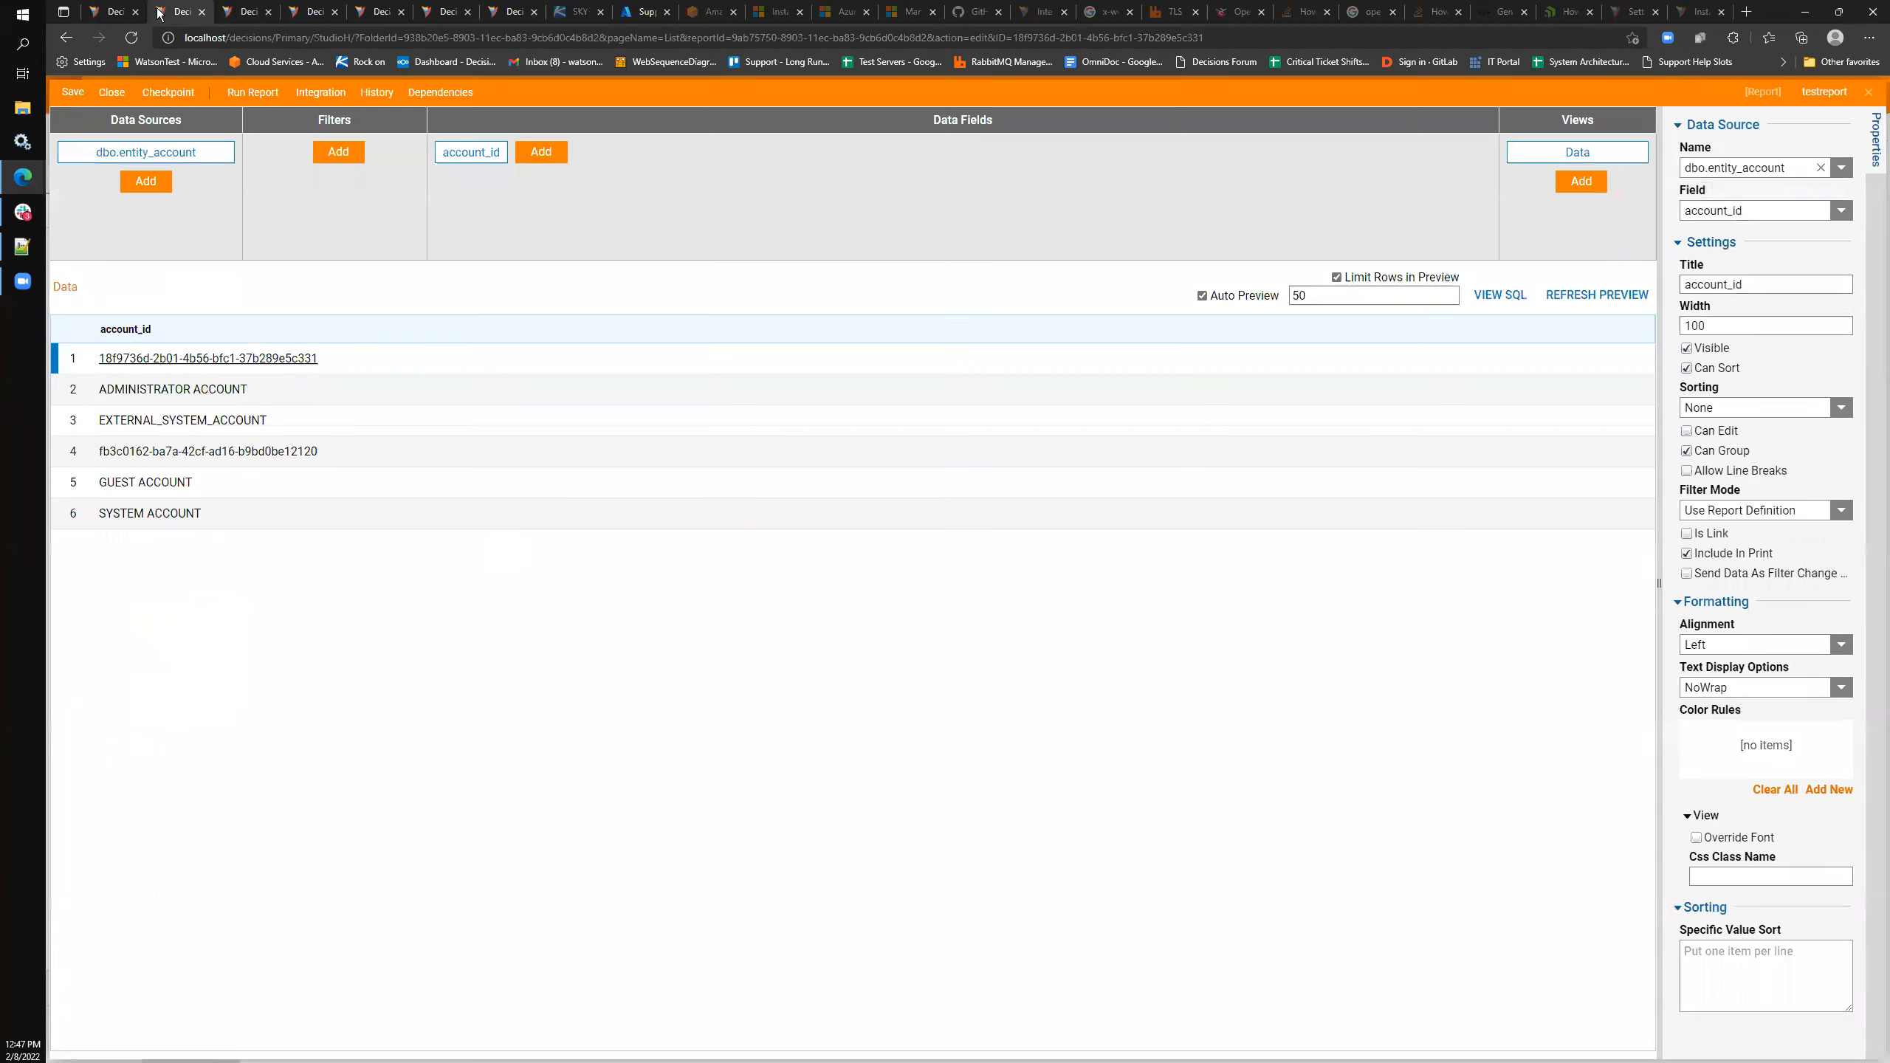
- Back in the testreport designer, view the report's SQL query and close it
{"action": "left_click", "coordinate": [179, 11]}
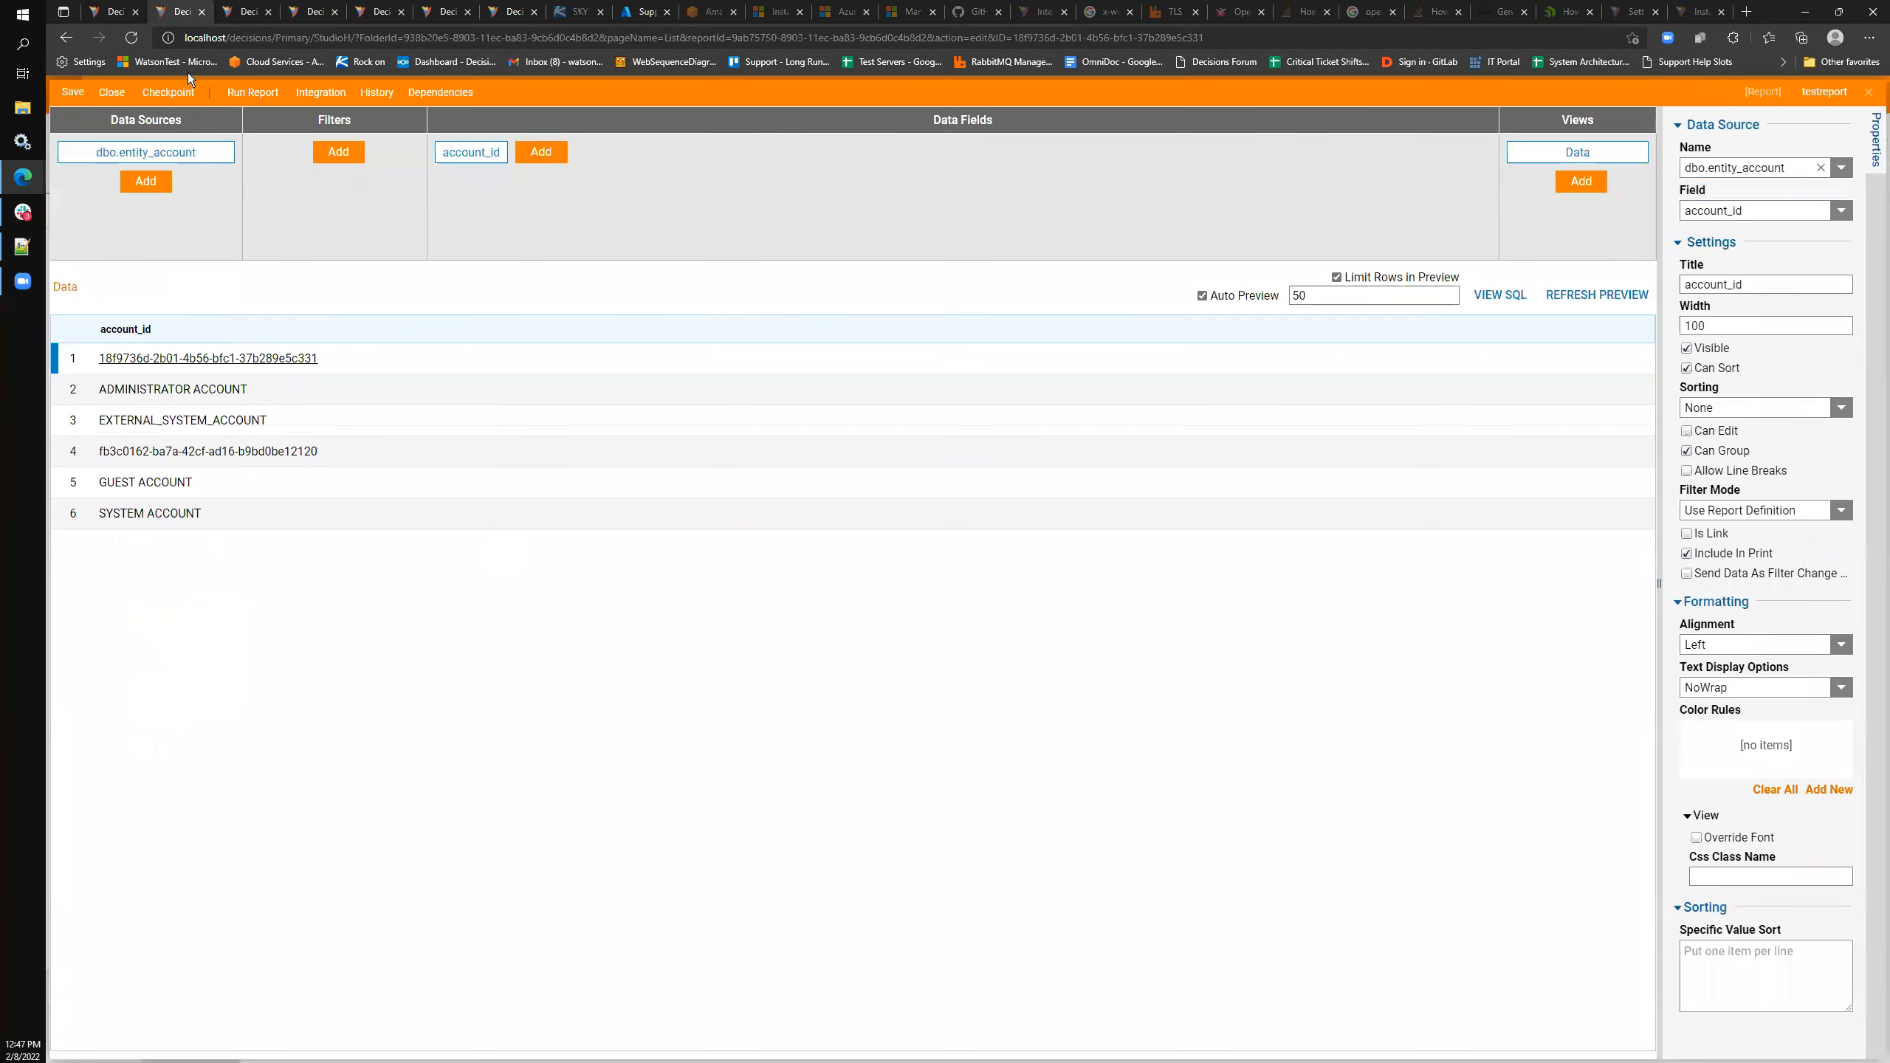
{"action": "left_click", "coordinate": [1500, 294]}
{"action": "left_click", "coordinate": [1111, 468]}
- Trigger the warning to drop the dbo.entity_account data source, backing out once first
{"action": "left_click", "coordinate": [229, 147]}
{"action": "left_click", "coordinate": [233, 145]}
{"action": "left_click", "coordinate": [1194, 627]}
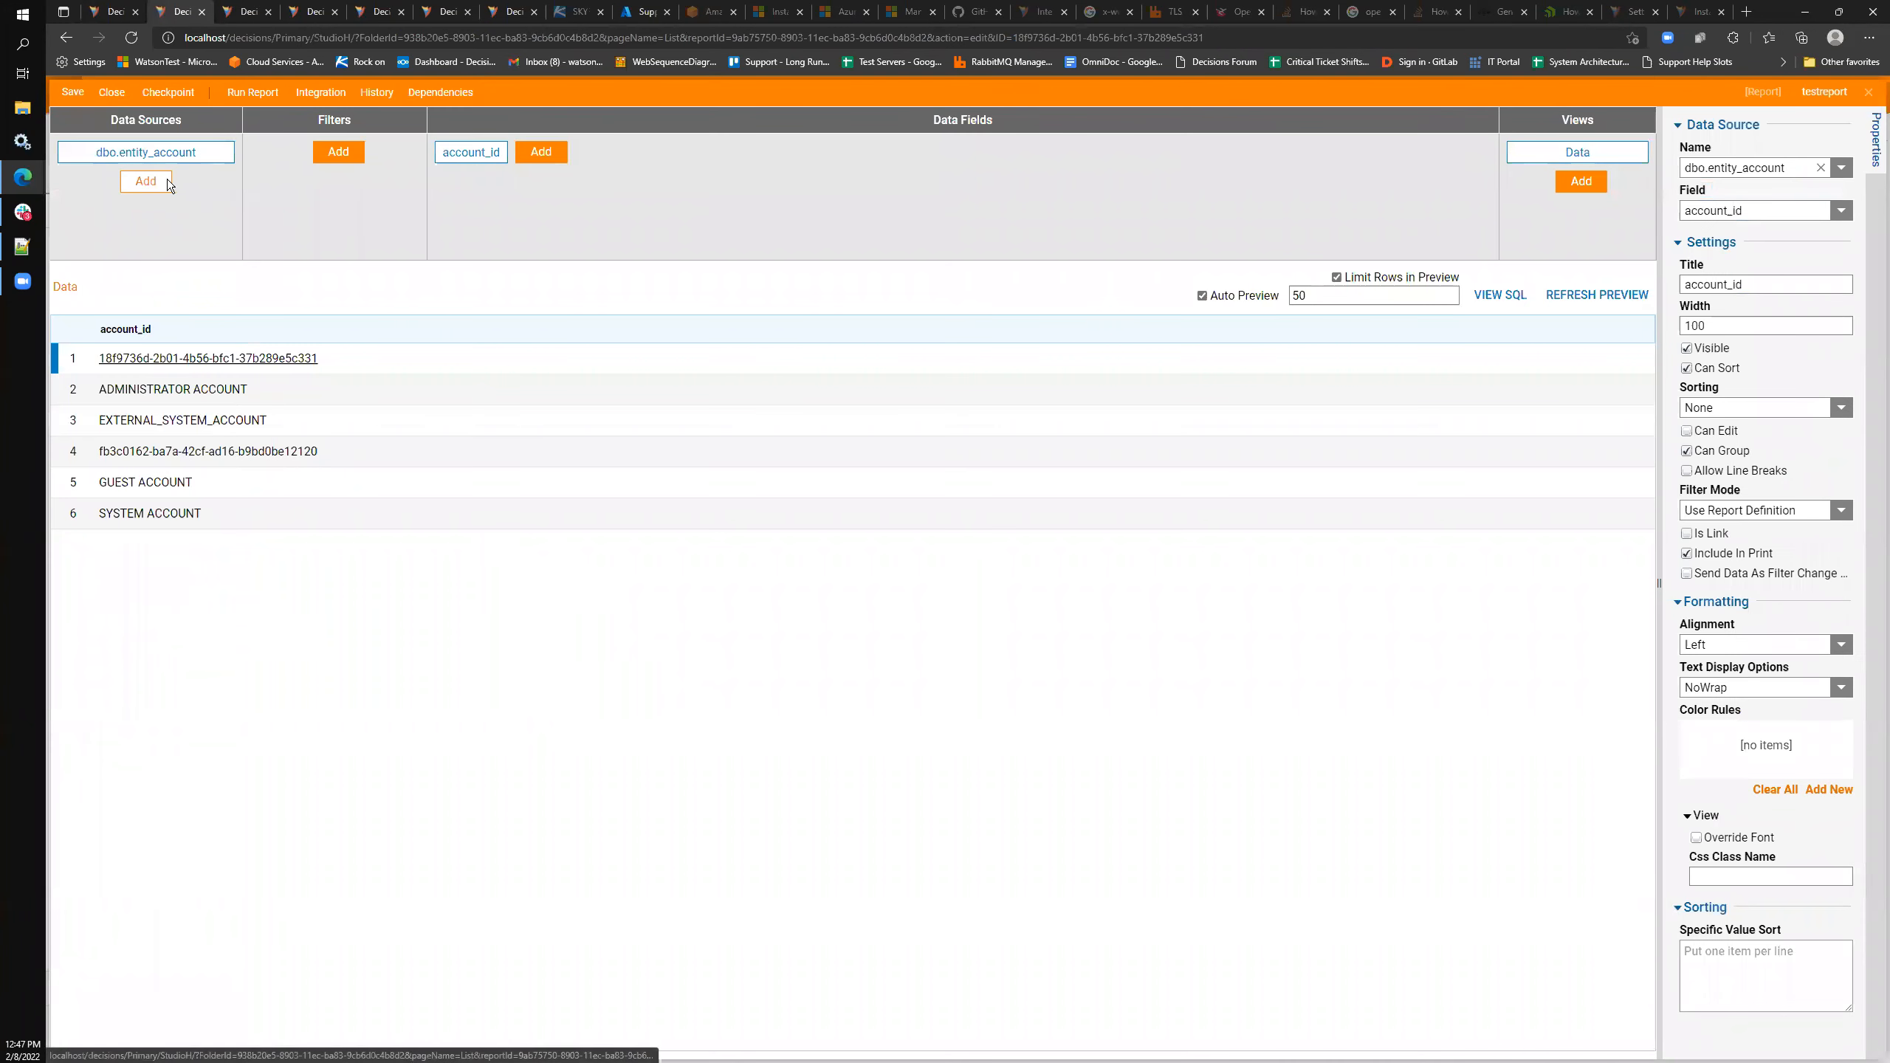
{"action": "left_click", "coordinate": [234, 145]}
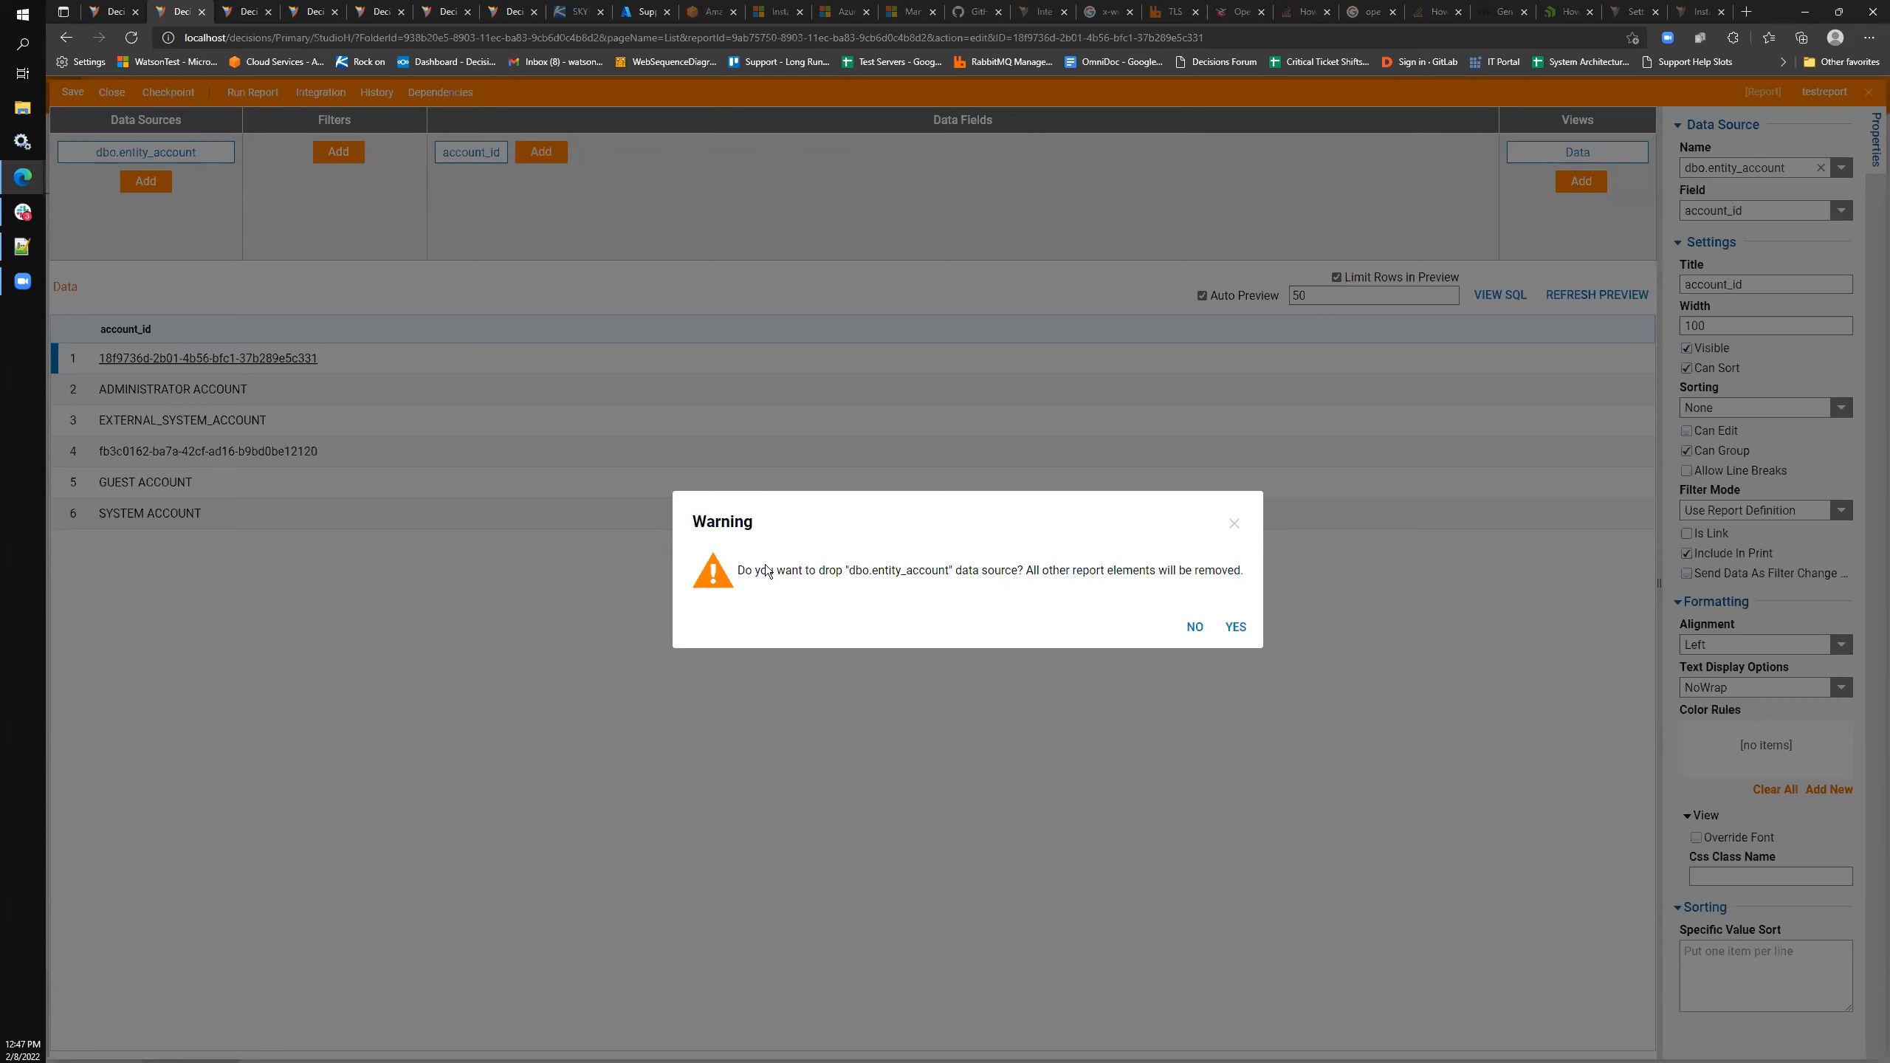
- Dismiss the drop warning so dbo.entity_account stays as the data source
{"action": "left_click", "coordinate": [1235, 523]}
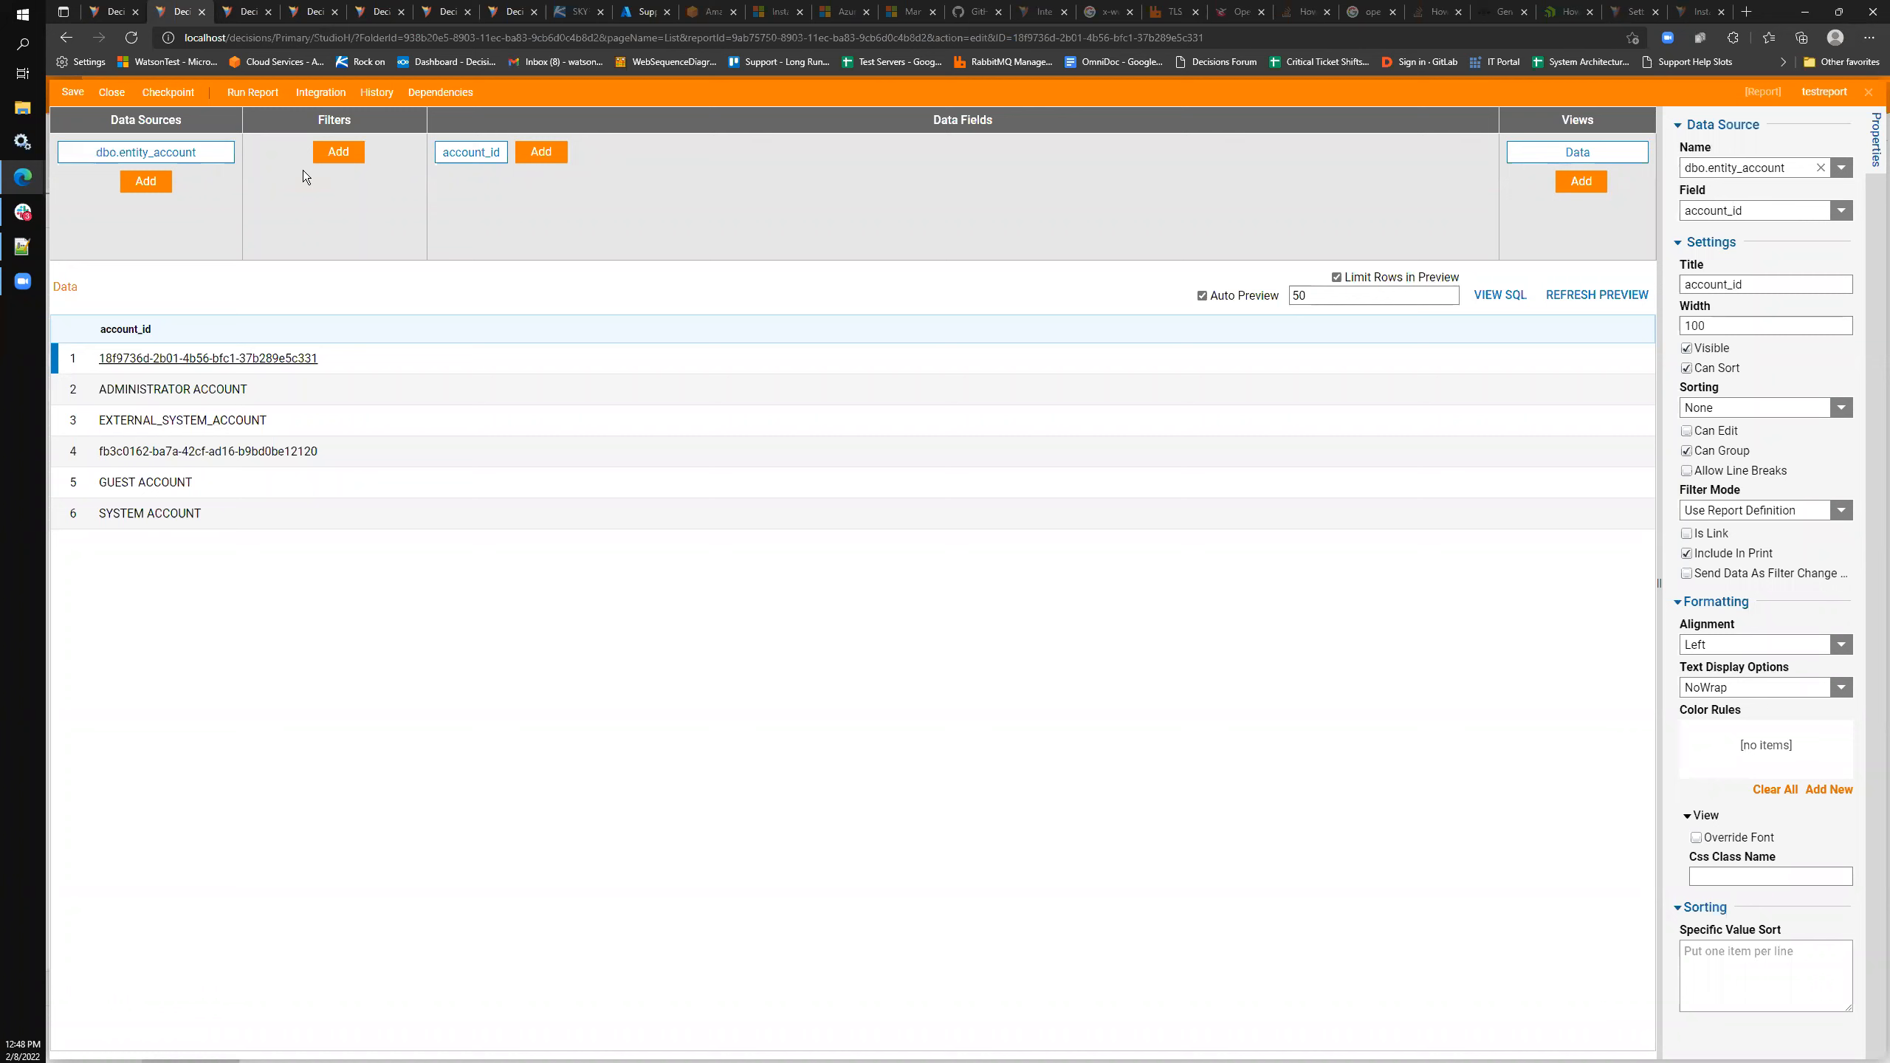
- Open the list of available filters under Filters
{"action": "left_click", "coordinate": [340, 154]}
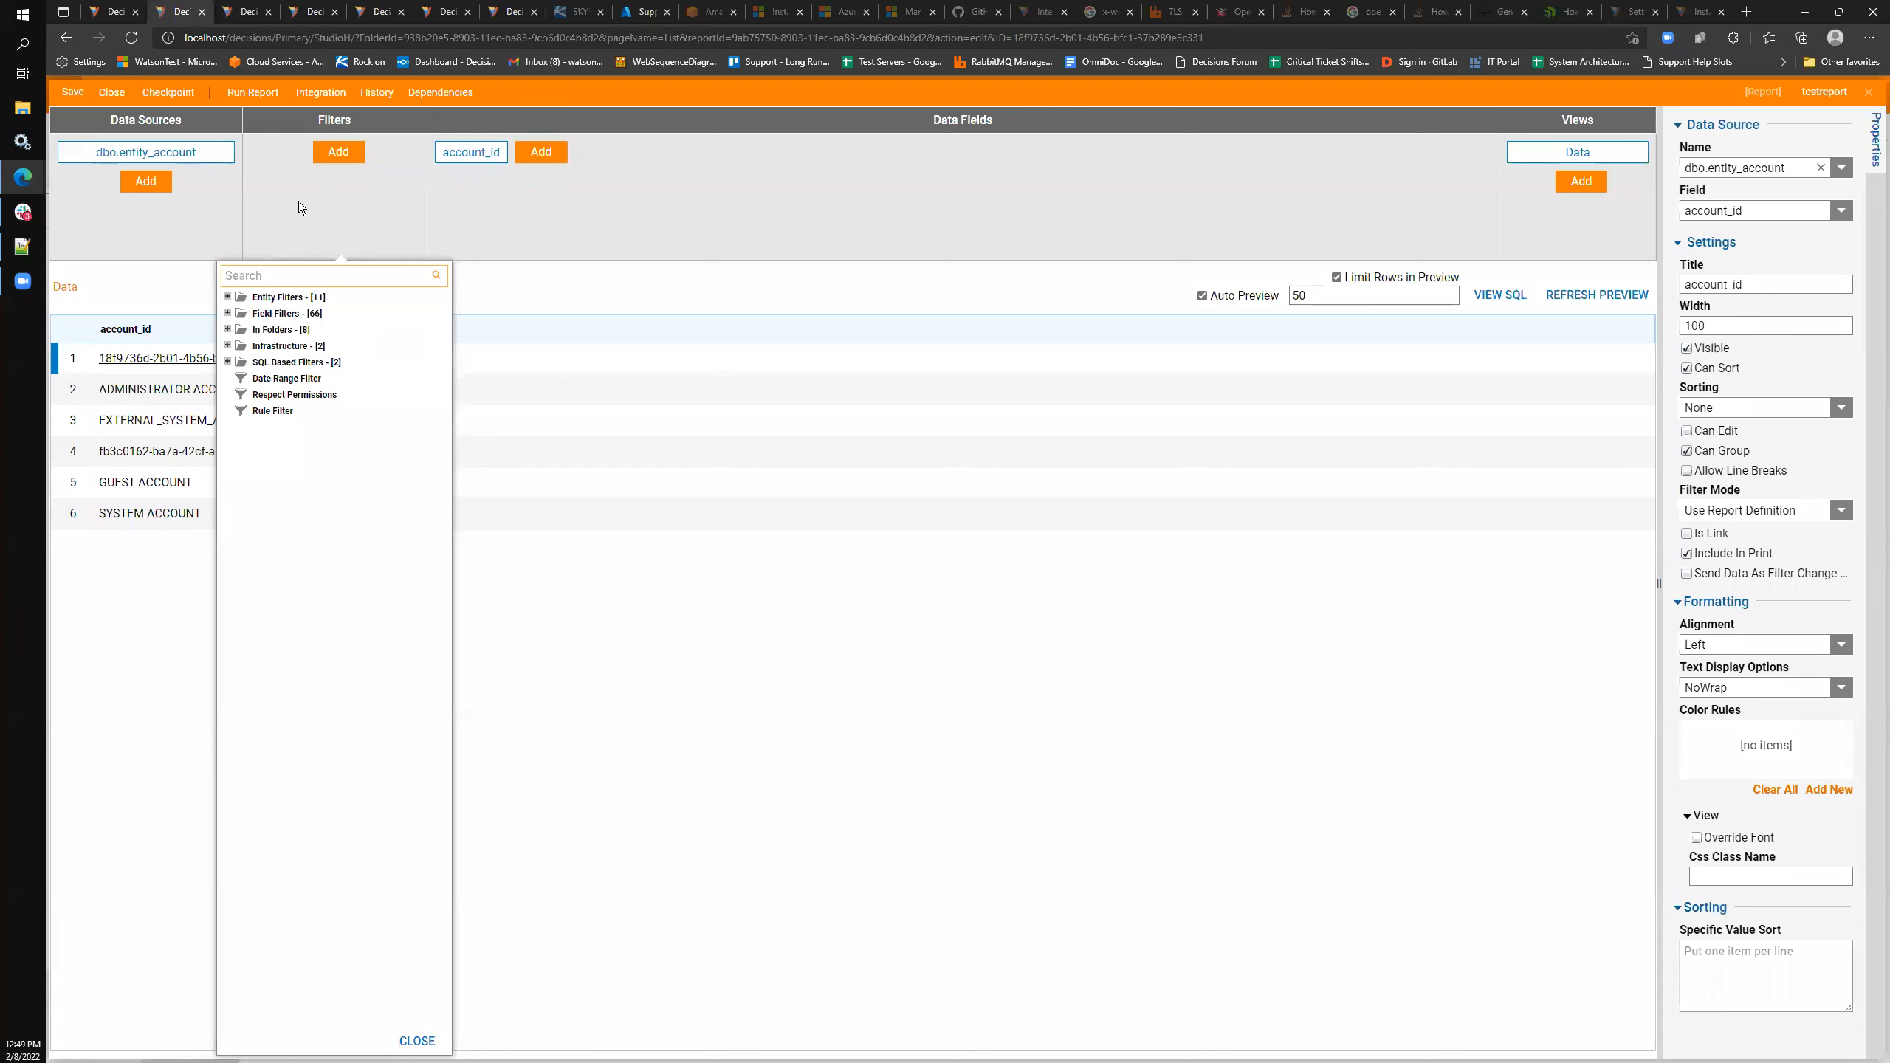
- Close the filter picker without adding a filter, keeping the six-row account_id preview
{"action": "left_click", "coordinate": [298, 201]}
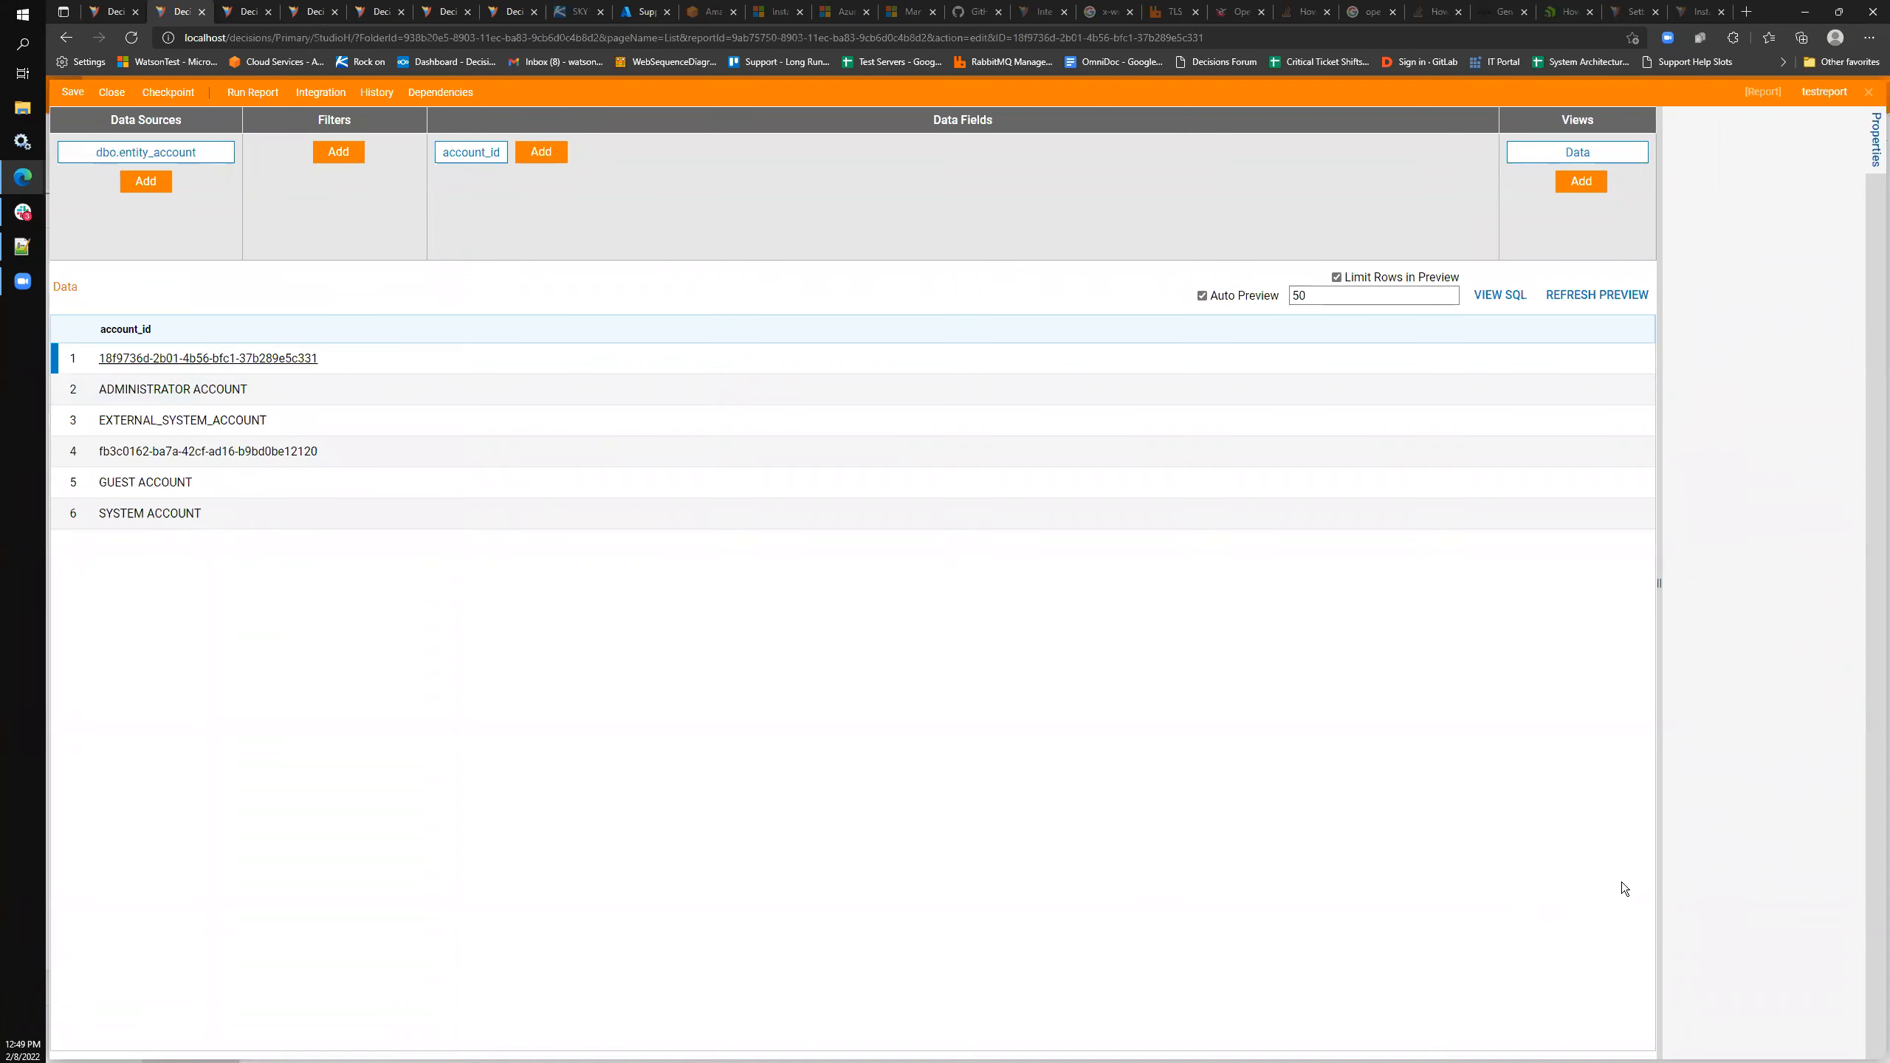